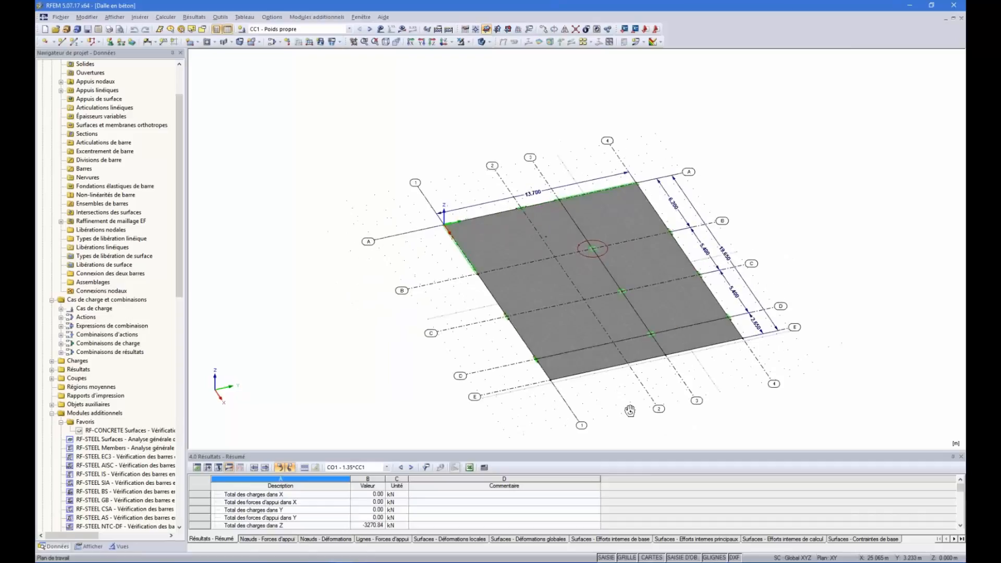
Examine the concrete slab's layout by selecting its individual surfaces one after another.
{"action": "scroll", "coordinate": [693, 374], "scroll_direction": "up", "scroll_amount": 3}
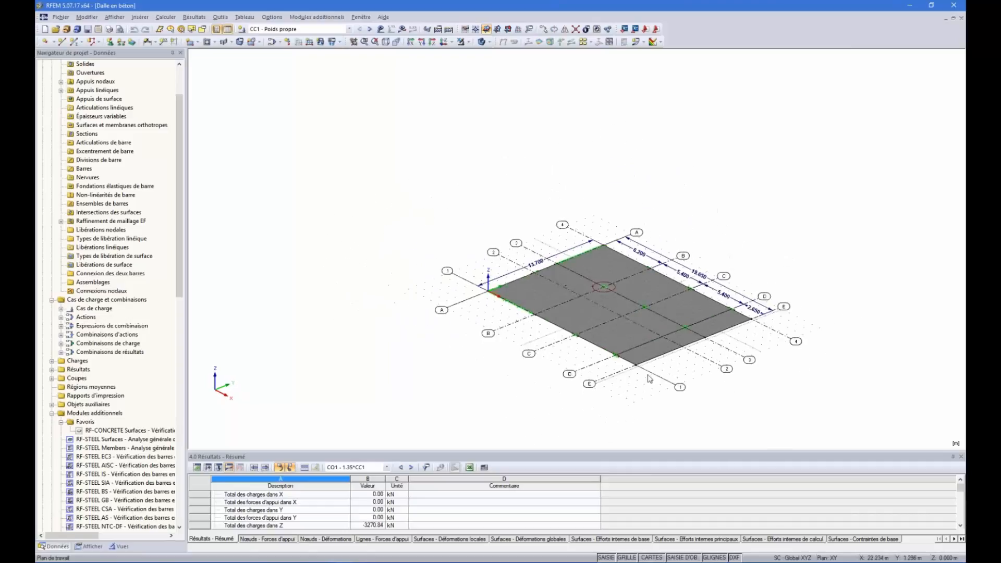
{"action": "middle_click_drag", "start_coordinate": [720, 345], "coordinate": [743, 313], "text": "ctrl"}
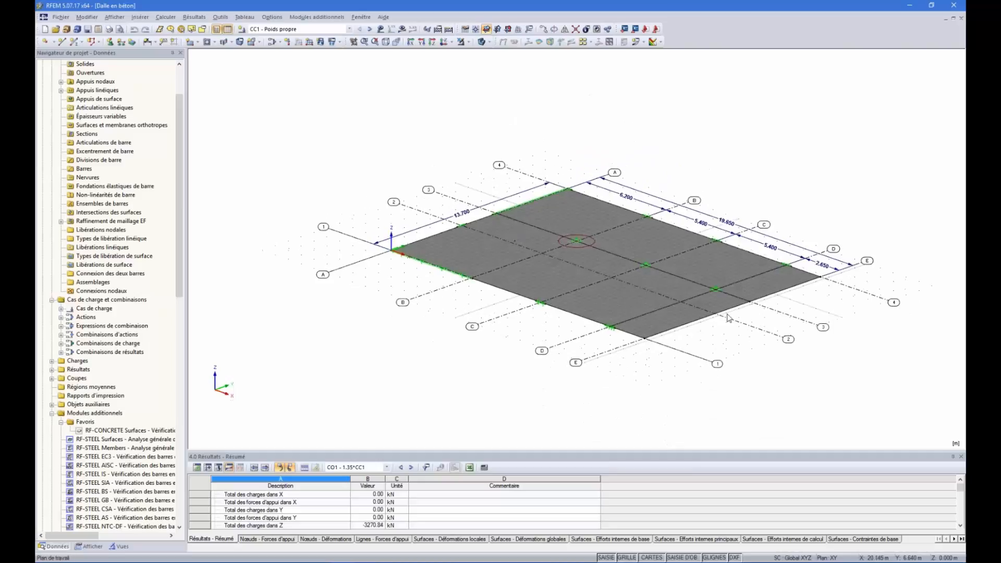
{"action": "middle_click_drag", "start_coordinate": [782, 273], "coordinate": [806, 336], "text": "ctrl"}
{"action": "left_click", "coordinate": [590, 311]}
{"action": "left_click", "coordinate": [653, 214]}
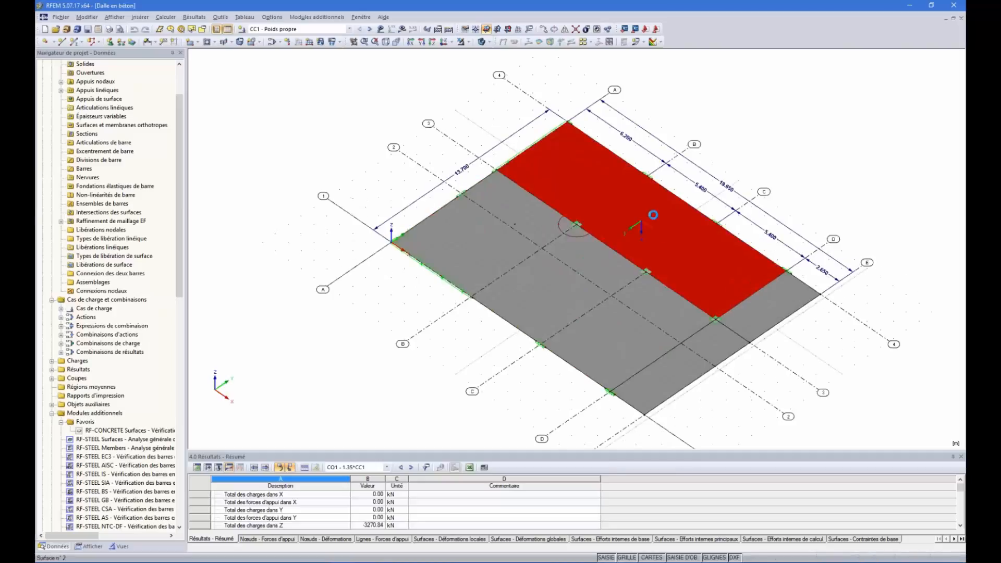
{"action": "left_click", "coordinate": [775, 304]}
{"action": "left_click", "coordinate": [678, 373]}
{"action": "middle_click_drag", "start_coordinate": [743, 425], "coordinate": [815, 343], "text": "ctrl"}
{"action": "scroll", "coordinate": [778, 358], "scroll_direction": "down", "scroll_amount": 2}
{"action": "scroll", "coordinate": [646, 320], "scroll_direction": "up", "scroll_amount": 1}
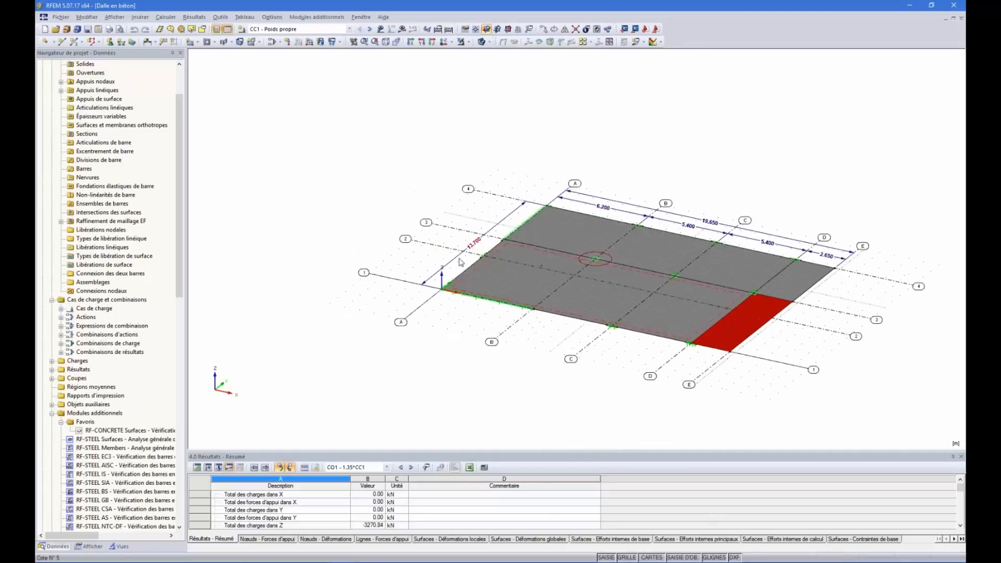
Review the material and thickness settings of the large slab surface between axes 1 and 3.
{"action": "middle_click_drag", "start_coordinate": [461, 262], "coordinate": [533, 312], "text": "ctrl"}
{"action": "left_click", "coordinate": [533, 312]}
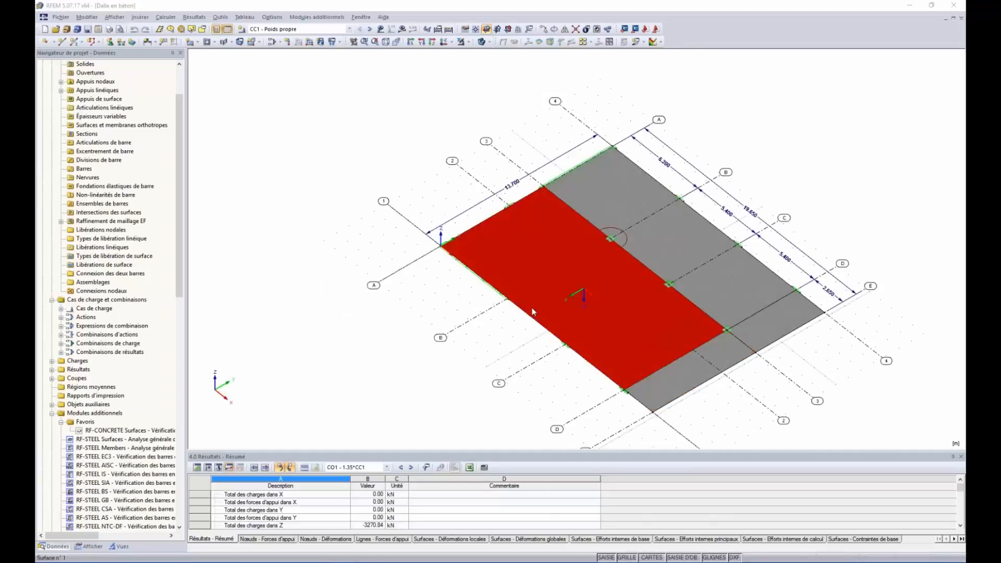
{"action": "double_click", "coordinate": [533, 312]}
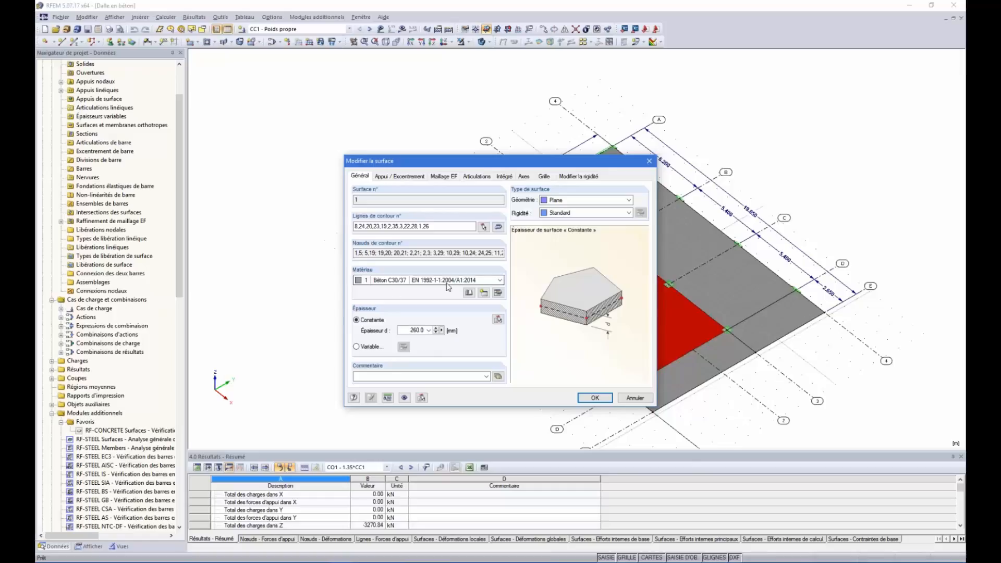
{"action": "left_click", "coordinate": [603, 400]}
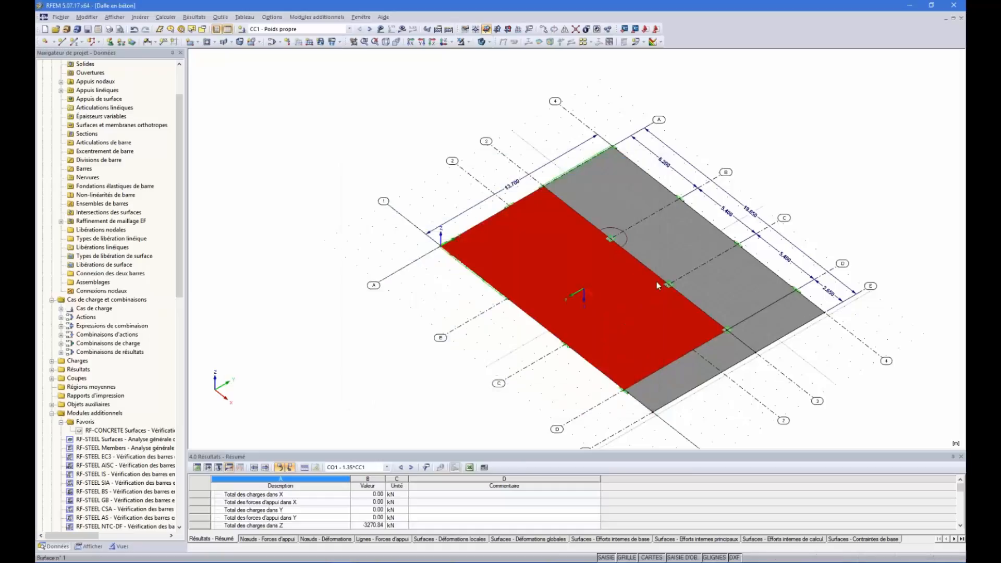
Inspect the circular FE mesh refinement around the column at axes B and 3.
{"action": "scroll", "coordinate": [620, 240], "scroll_direction": "up", "scroll_amount": 5}
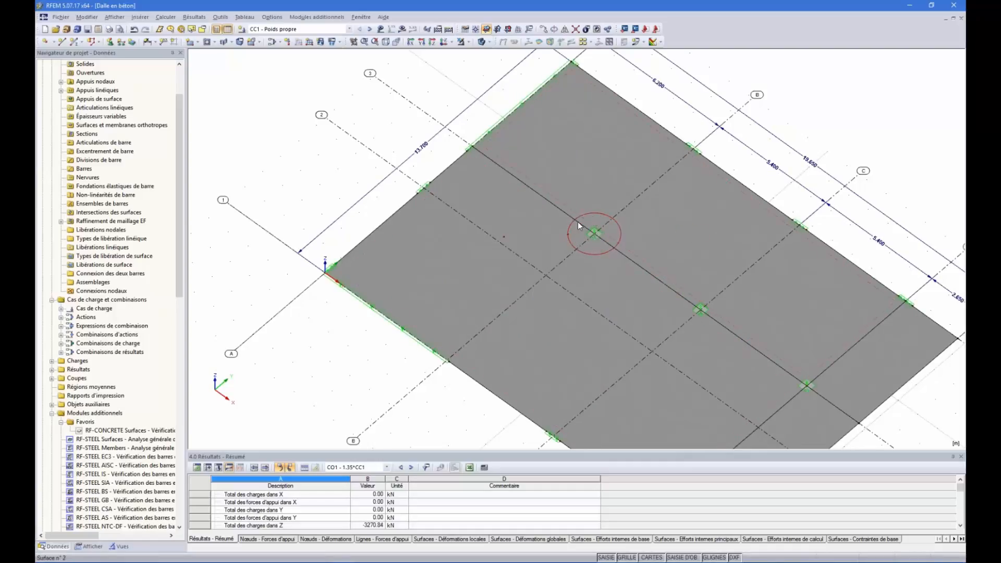
{"action": "double_click", "coordinate": [589, 257]}
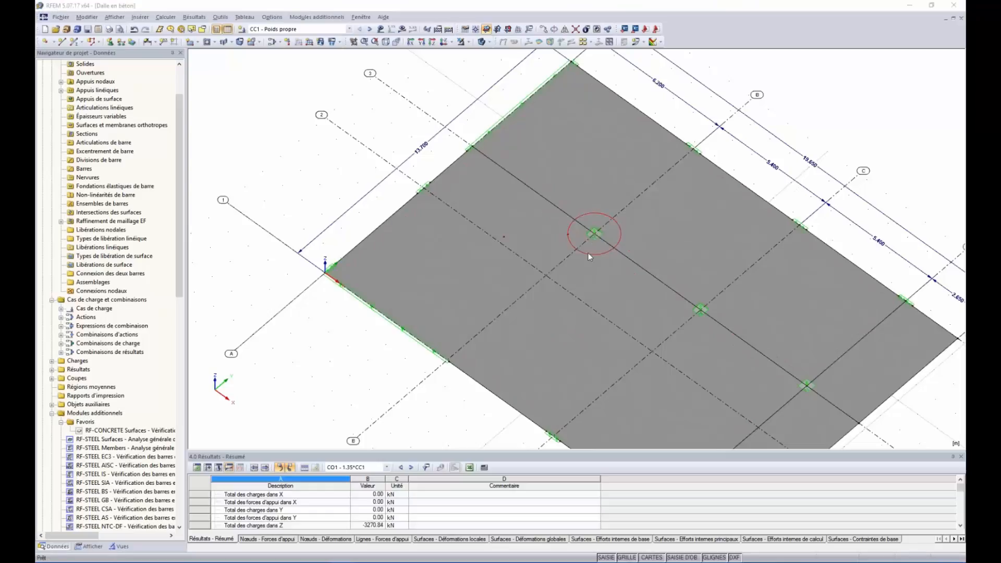
{"action": "key", "text": "Return"}
{"action": "scroll", "coordinate": [608, 216], "scroll_direction": "up", "scroll_amount": 5}
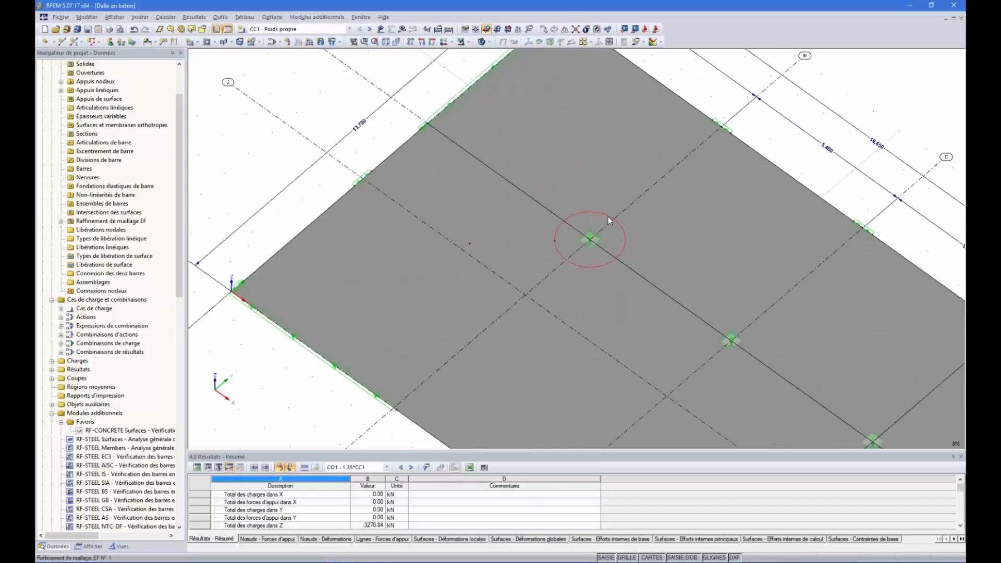
{"action": "scroll", "coordinate": [585, 262], "scroll_direction": "up", "scroll_amount": 5}
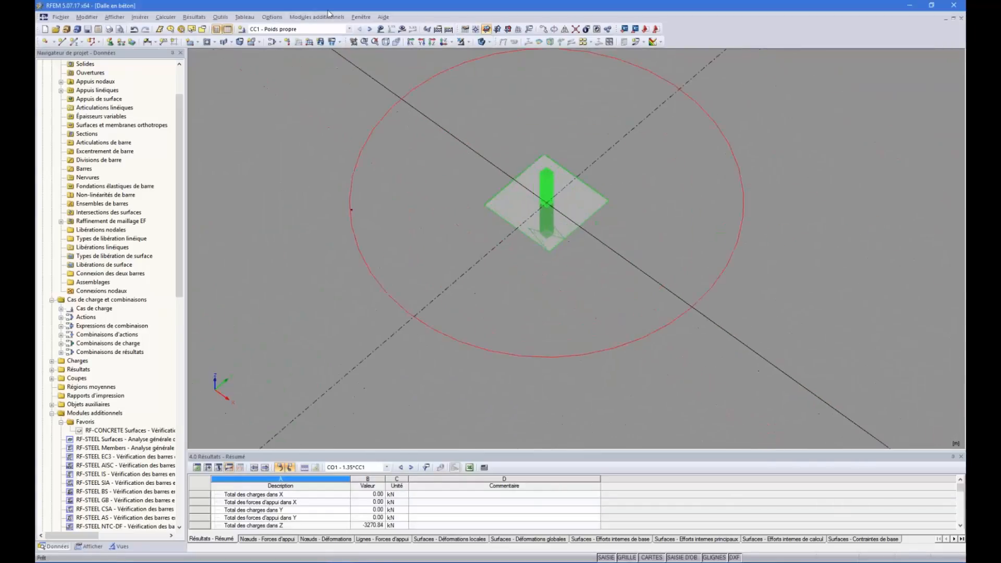
Switch the model to wireframe display and examine the column supports, wall supports and FE mesh of the slab.
{"action": "left_click", "coordinate": [481, 43]}
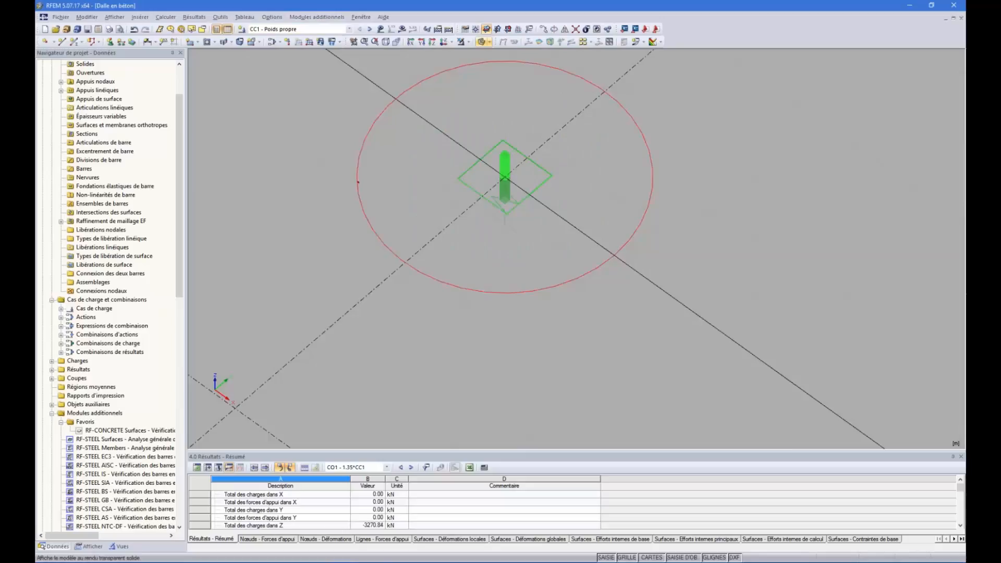
{"action": "left_click", "coordinate": [480, 43]}
{"action": "middle_click_drag", "start_coordinate": [556, 286], "coordinate": [518, 205], "text": "ctrl"}
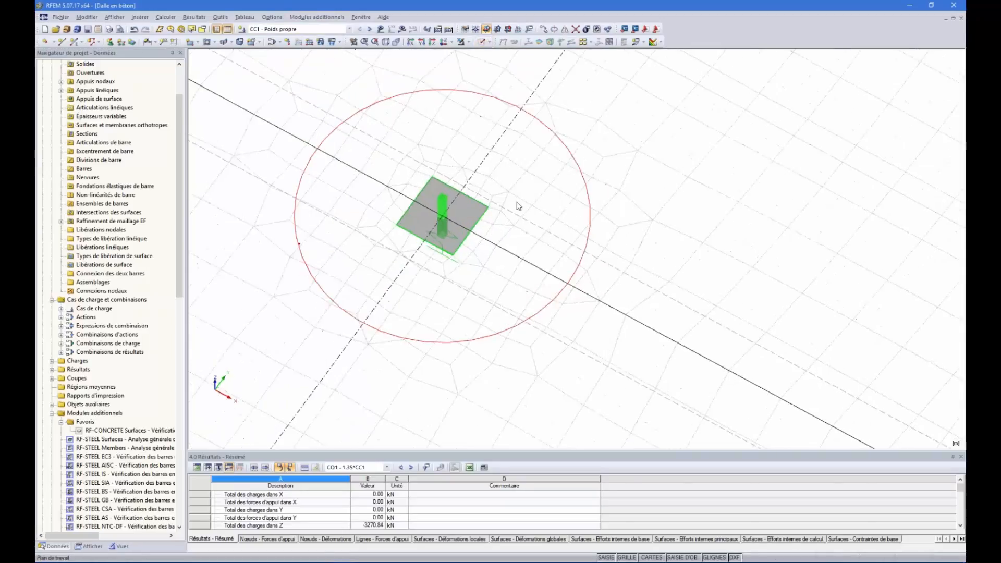
{"action": "scroll", "coordinate": [511, 208], "scroll_direction": "down", "scroll_amount": 2}
{"action": "scroll", "coordinate": [445, 247], "scroll_direction": "down", "scroll_amount": 3}
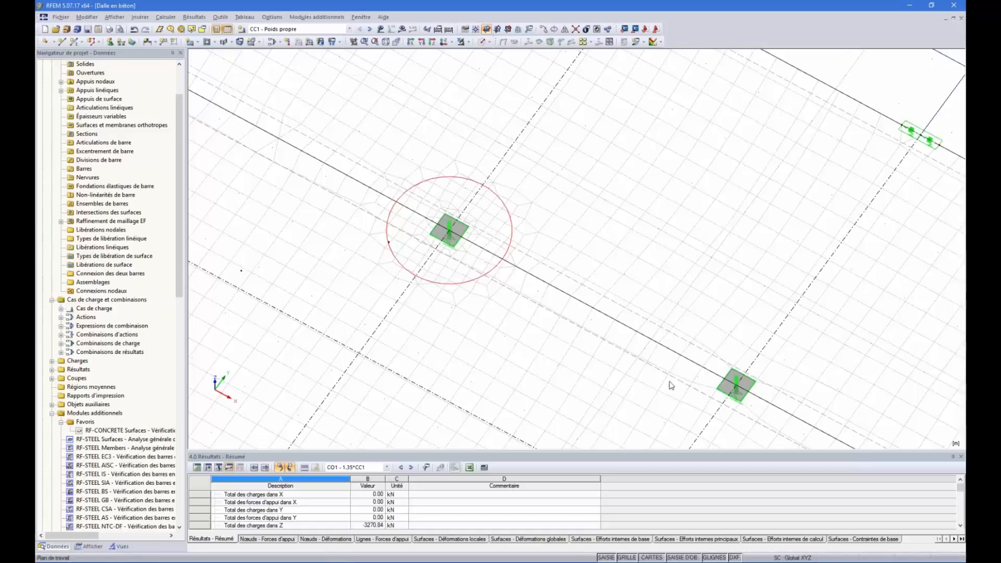
{"action": "scroll", "coordinate": [560, 361], "scroll_direction": "down", "scroll_amount": 1}
{"action": "scroll", "coordinate": [494, 307], "scroll_direction": "down", "scroll_amount": 1}
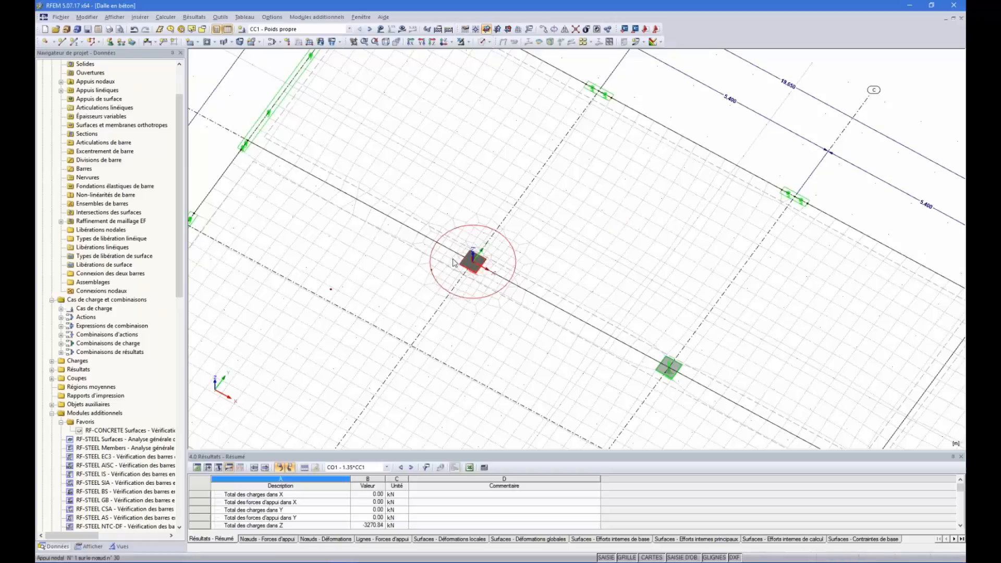
{"action": "scroll", "coordinate": [499, 235], "scroll_direction": "down", "scroll_amount": 1}
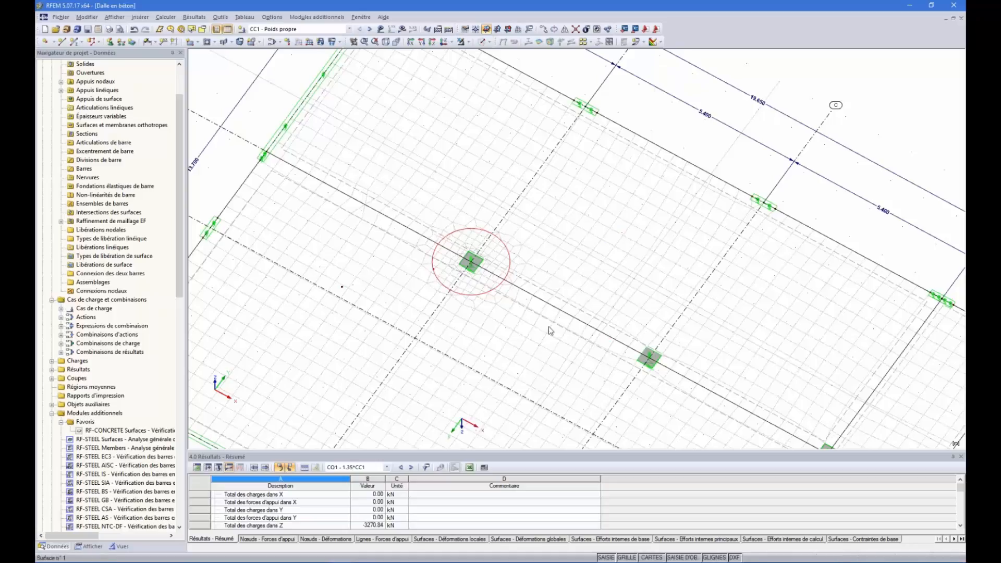
{"action": "scroll", "coordinate": [547, 268], "scroll_direction": "down", "scroll_amount": 3}
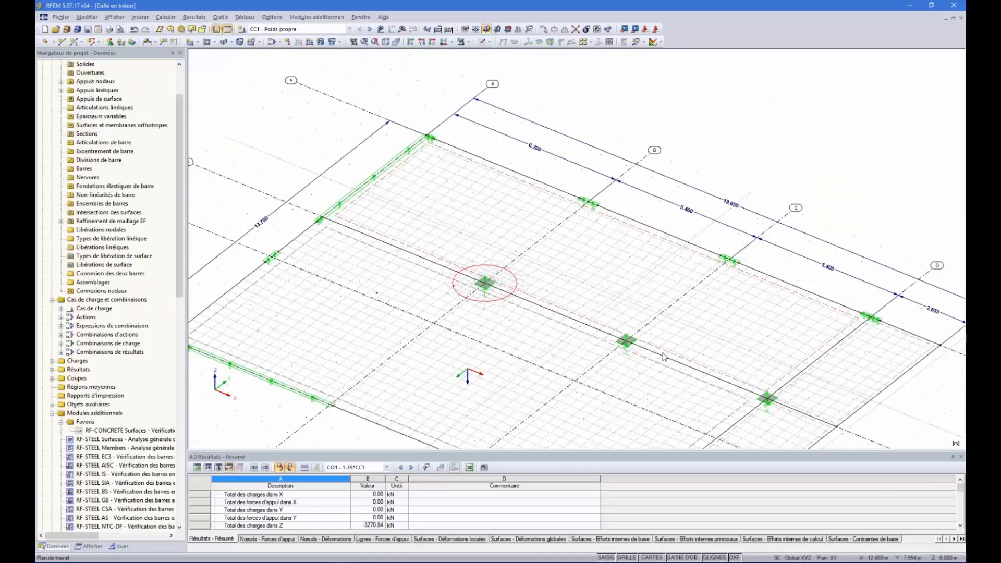
{"action": "scroll", "coordinate": [409, 233], "scroll_direction": "down", "scroll_amount": 2}
{"action": "scroll", "coordinate": [416, 375], "scroll_direction": "up", "scroll_amount": 1}
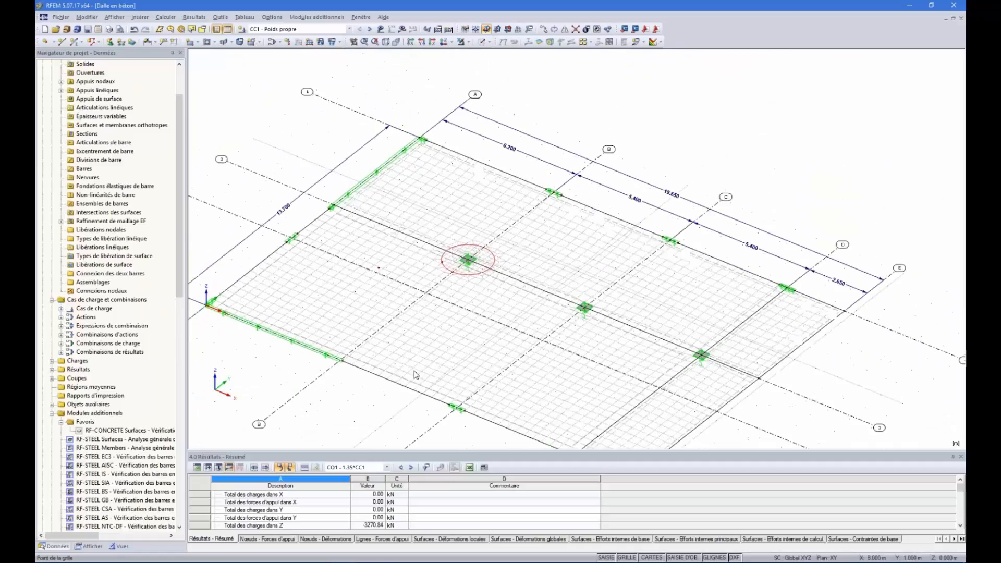
{"action": "middle_click_drag", "start_coordinate": [437, 343], "coordinate": [453, 267], "text": "ctrl"}
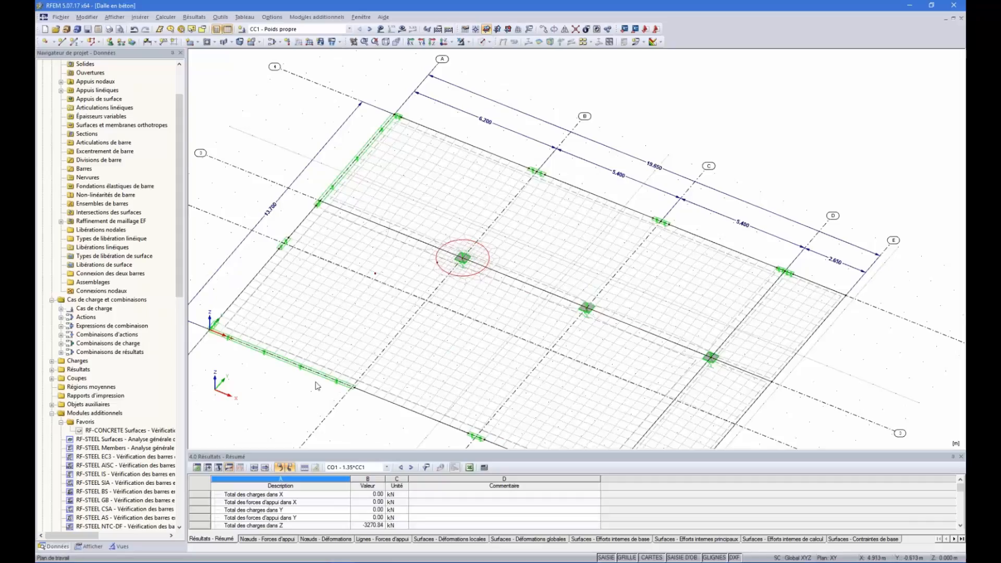
Review the nodal support at axes B and 3, including its elastic column parameters in Z.
{"action": "scroll", "coordinate": [465, 264], "scroll_direction": "up", "scroll_amount": 1}
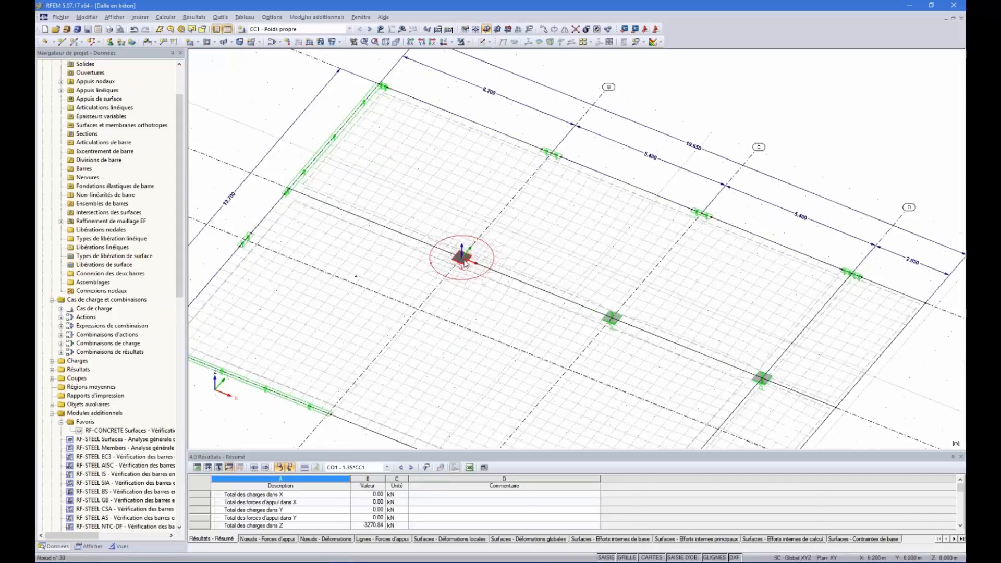
{"action": "scroll", "coordinate": [466, 263], "scroll_direction": "up", "scroll_amount": 1}
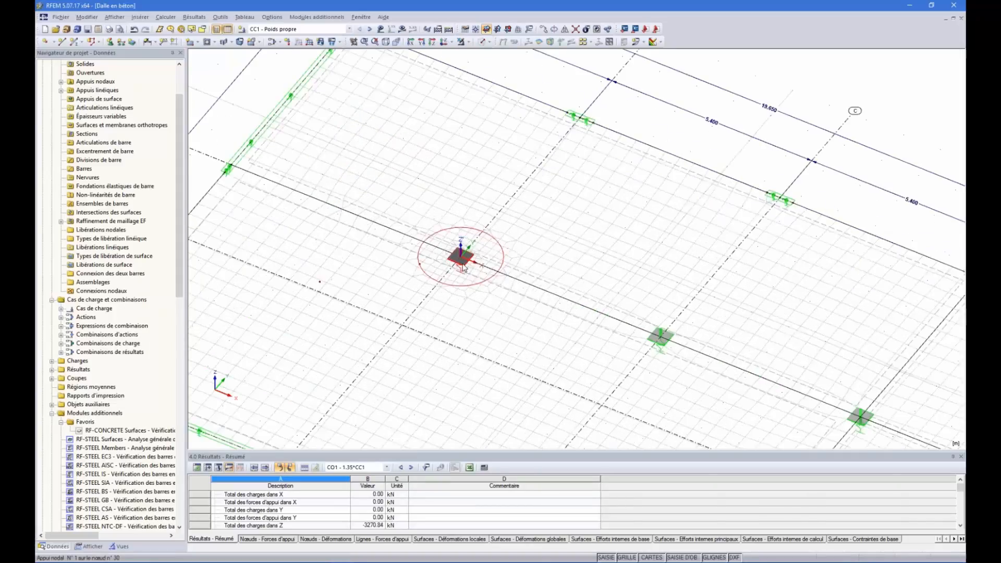
{"action": "double_click", "coordinate": [461, 257]}
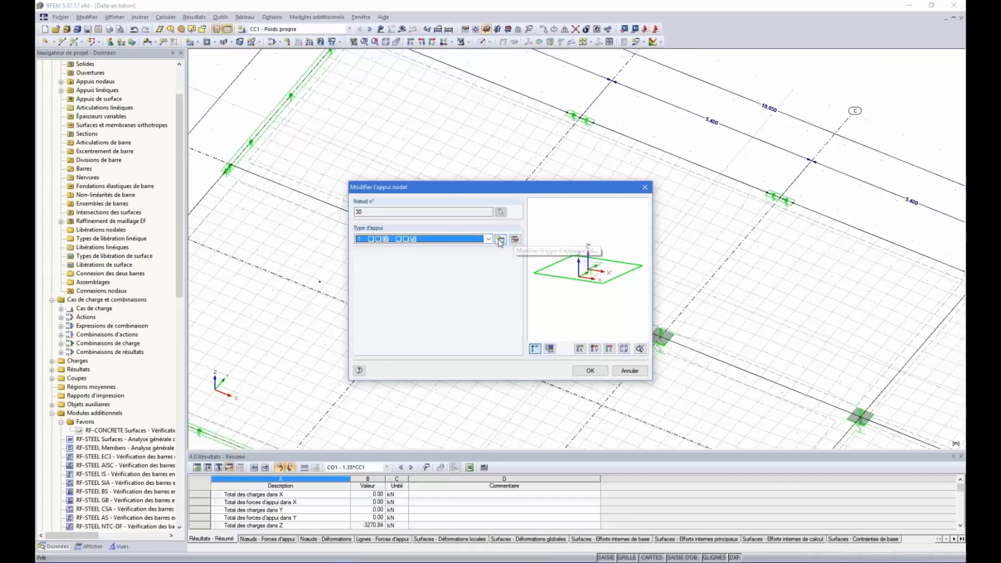
{"action": "left_click", "coordinate": [518, 240]}
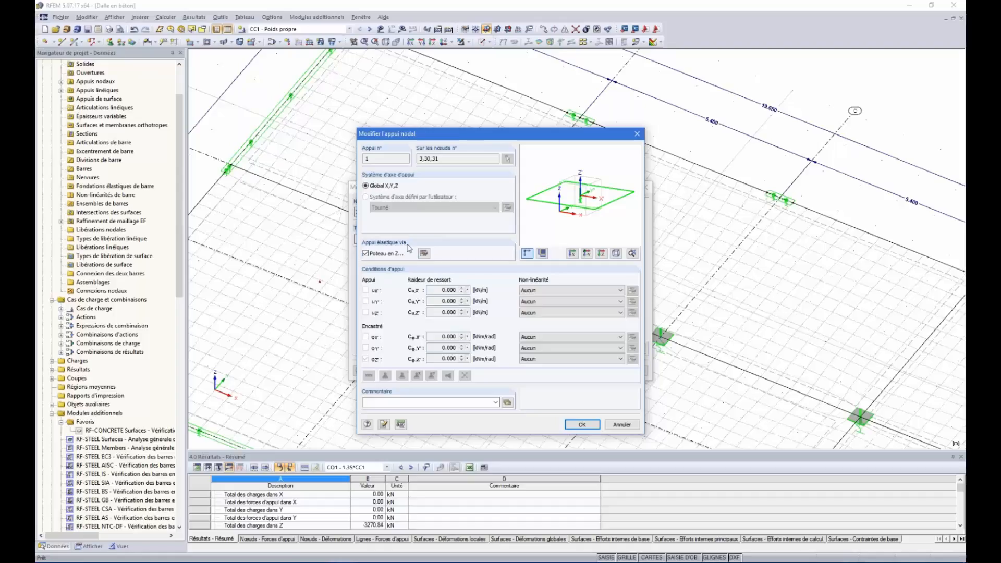
{"action": "left_click", "coordinate": [424, 253]}
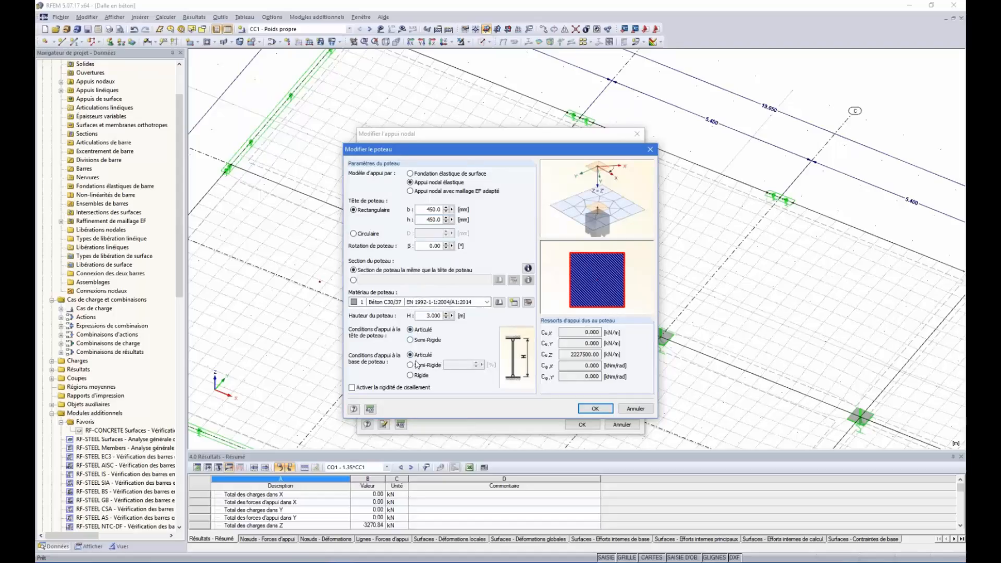
{"action": "left_click", "coordinate": [595, 408]}
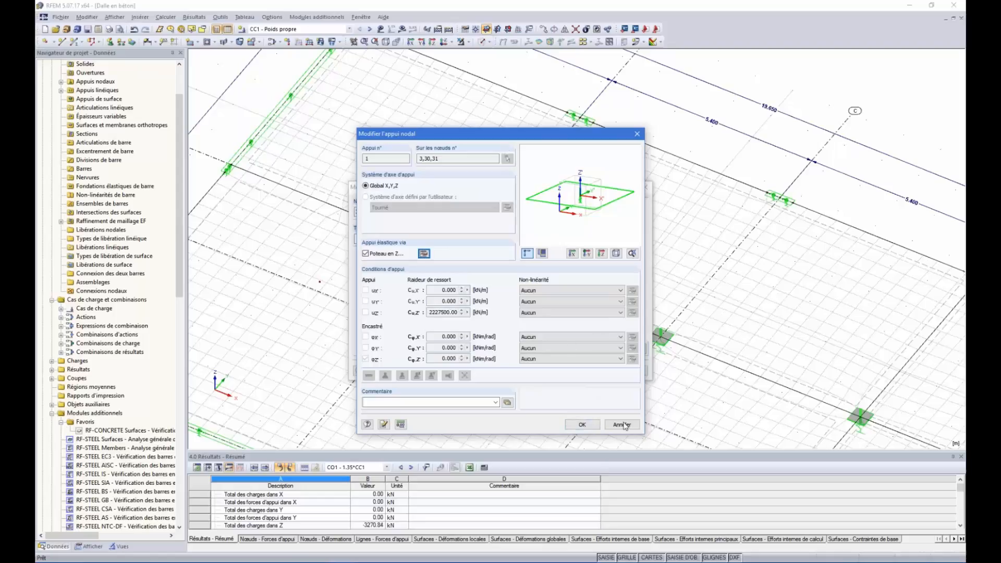
{"action": "left_click", "coordinate": [581, 424]}
{"action": "left_click", "coordinate": [635, 373]}
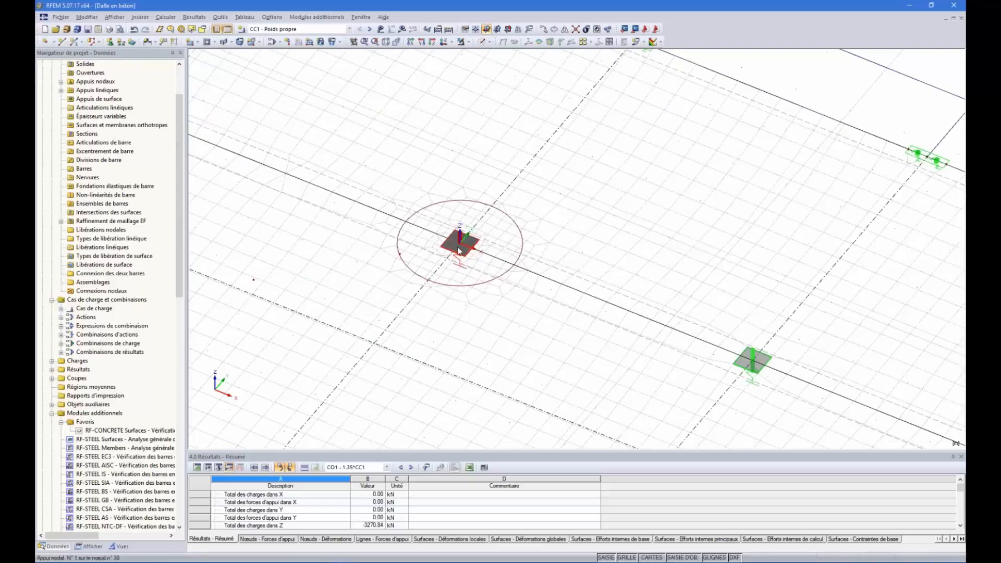
Review the line support on the slab edge at axis B, including its elastic wall parameters in Z.
{"action": "scroll", "coordinate": [470, 233], "scroll_direction": "down", "scroll_amount": 4}
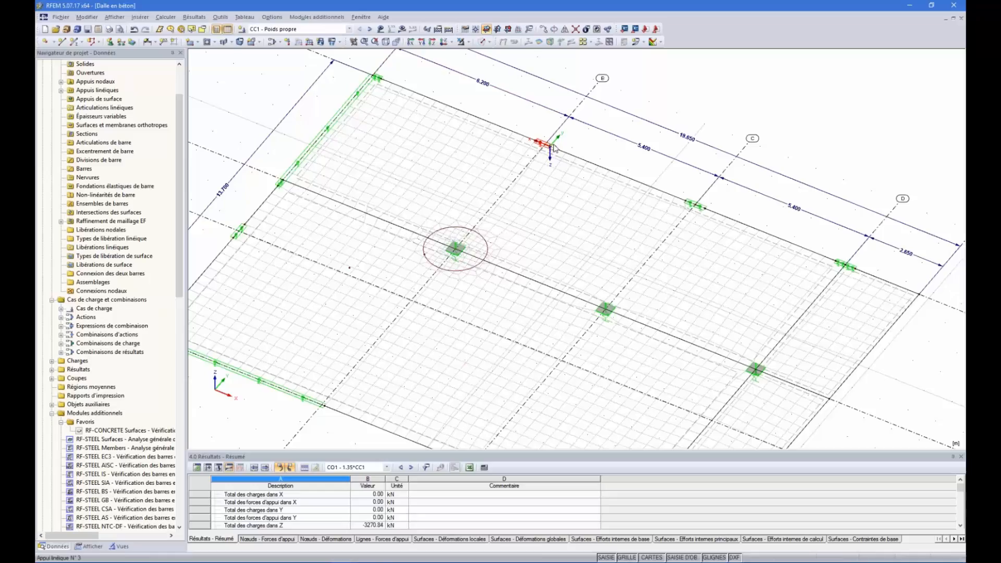
{"action": "double_click", "coordinate": [554, 149]}
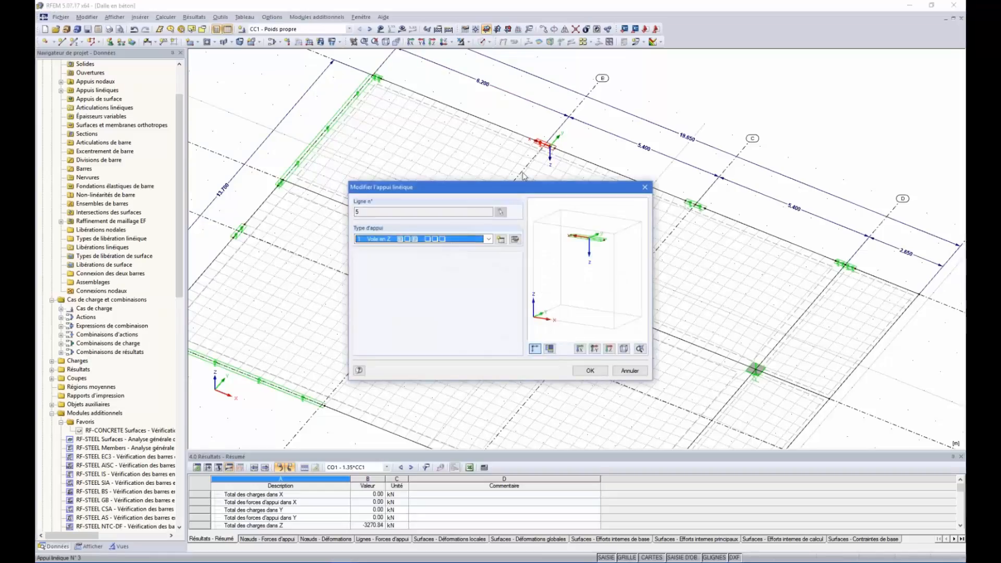
{"action": "left_click", "coordinate": [517, 241]}
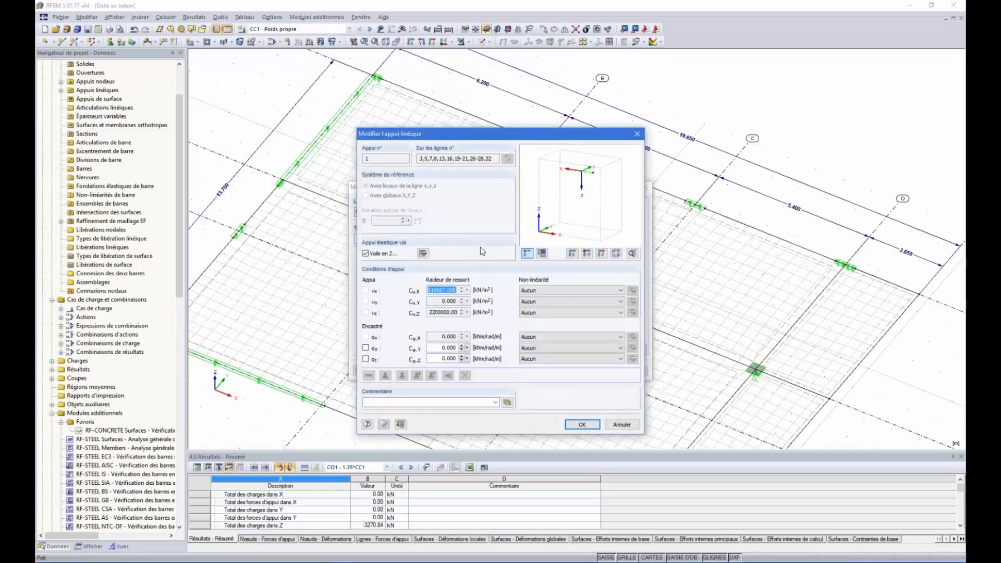
{"action": "left_click", "coordinate": [423, 253]}
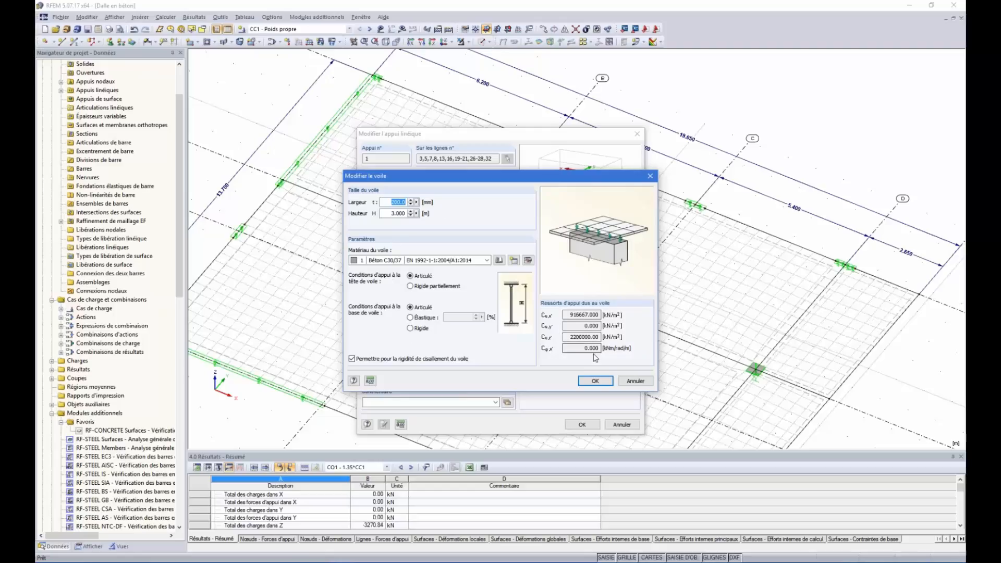
{"action": "left_click", "coordinate": [605, 381]}
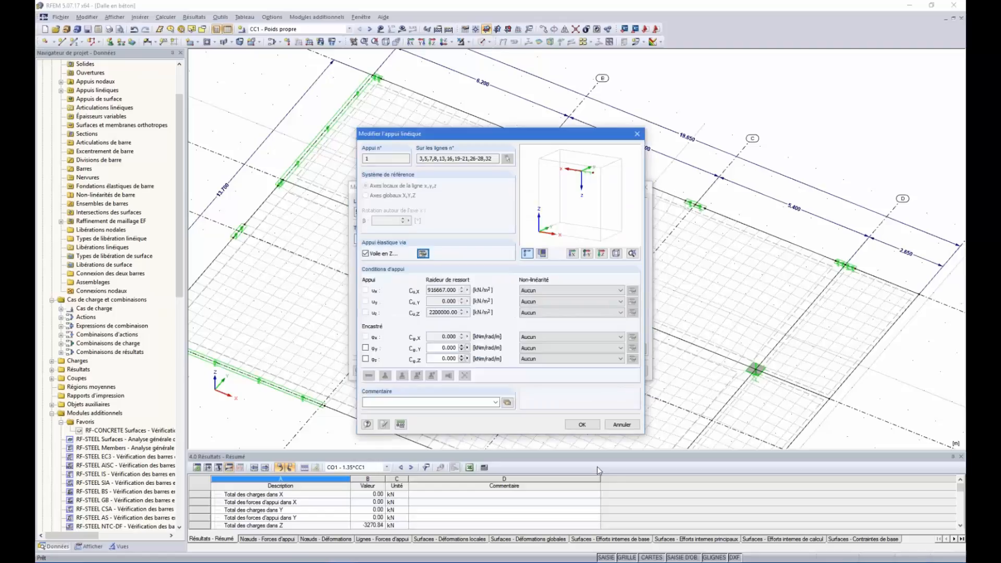
{"action": "left_click", "coordinate": [621, 426]}
{"action": "left_click", "coordinate": [630, 371]}
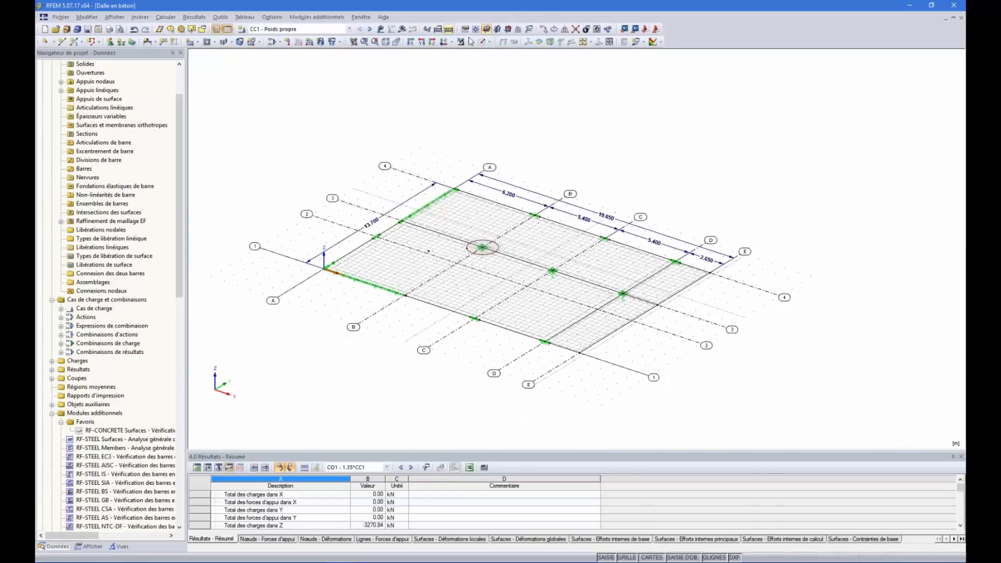
Return the model to solid display and show the loads of load case CC1 - Poids propre.
{"action": "left_click", "coordinate": [489, 41]}
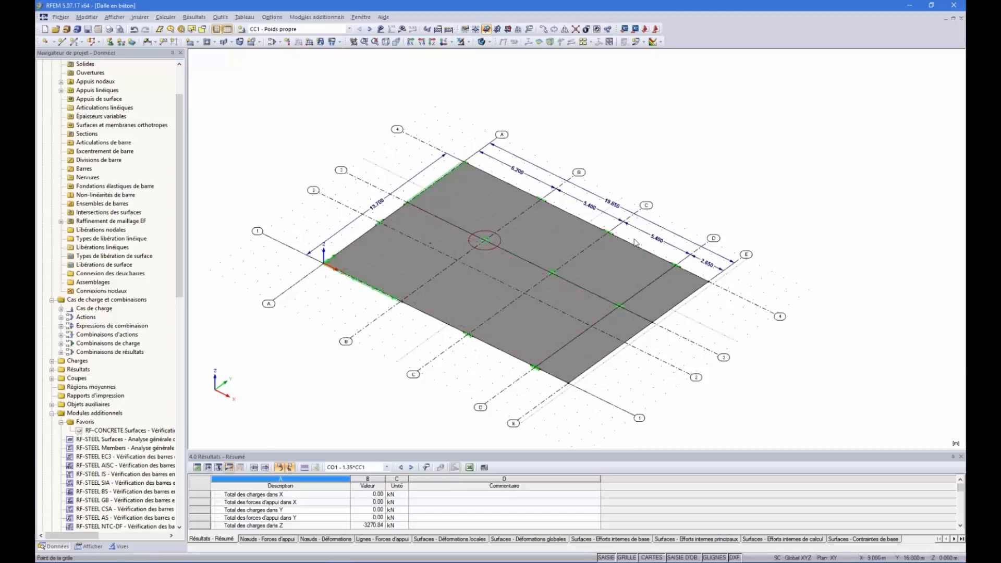
{"action": "middle_click_drag", "start_coordinate": [582, 371], "coordinate": [585, 346], "text": "ctrl"}
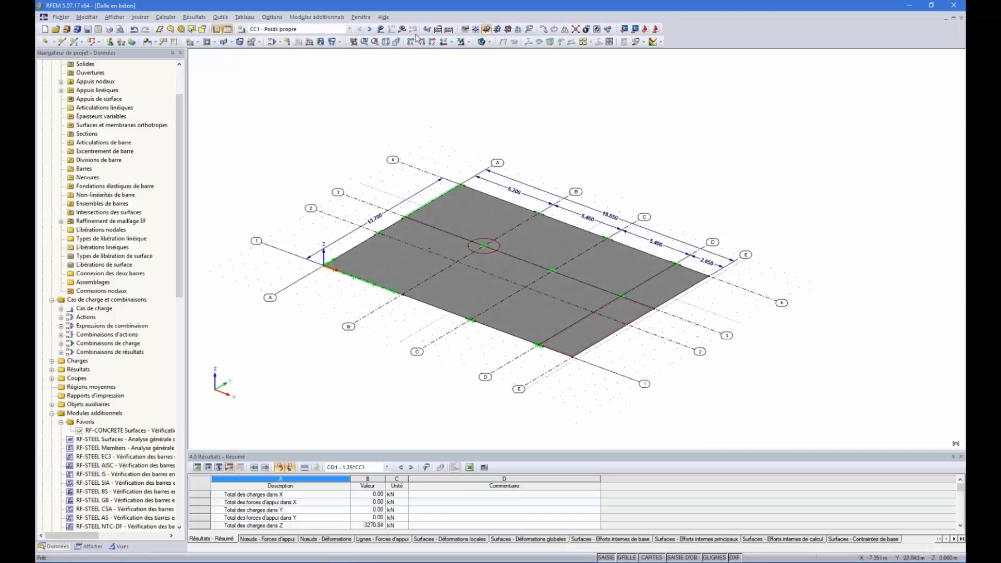
{"action": "left_click", "coordinate": [381, 30]}
{"action": "middle_click_drag", "start_coordinate": [576, 307], "coordinate": [578, 291], "text": "ctrl"}
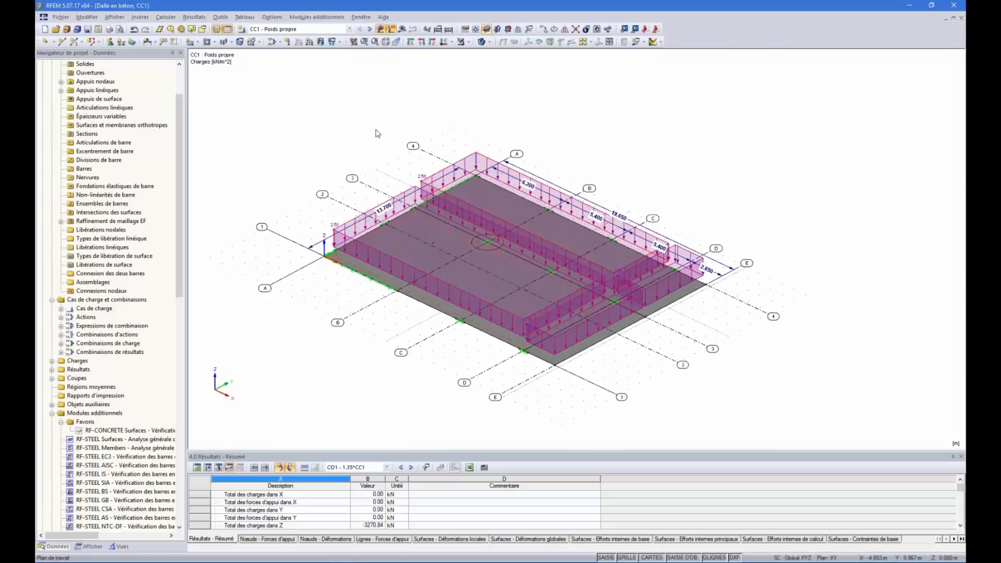
Step through imposed load cases CC2 to CC5 and examine where each one loads the slab.
{"action": "left_click", "coordinate": [370, 30]}
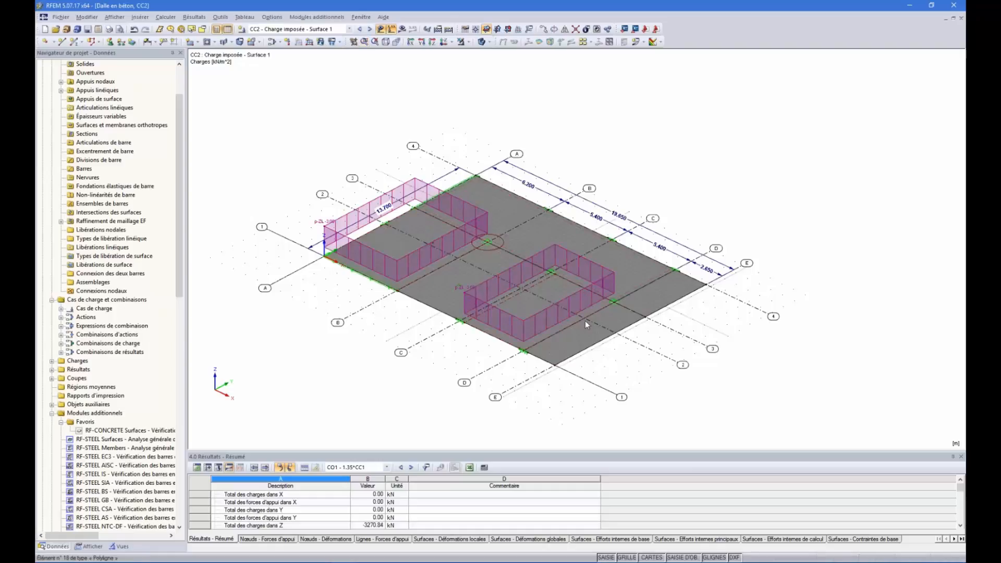
{"action": "middle_click_drag", "start_coordinate": [509, 264], "coordinate": [465, 276], "text": "ctrl"}
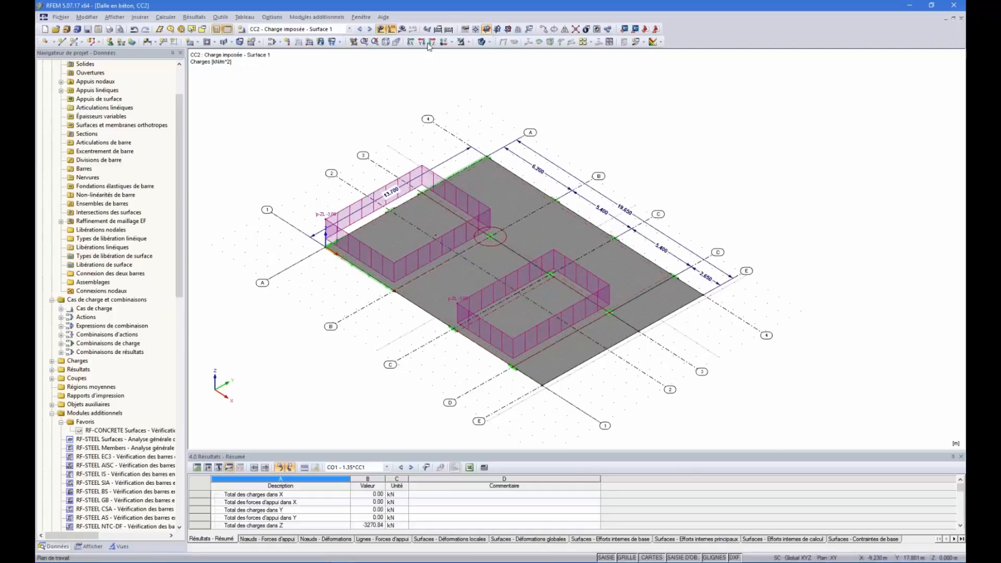
{"action": "left_click", "coordinate": [370, 30]}
{"action": "left_click", "coordinate": [370, 29]}
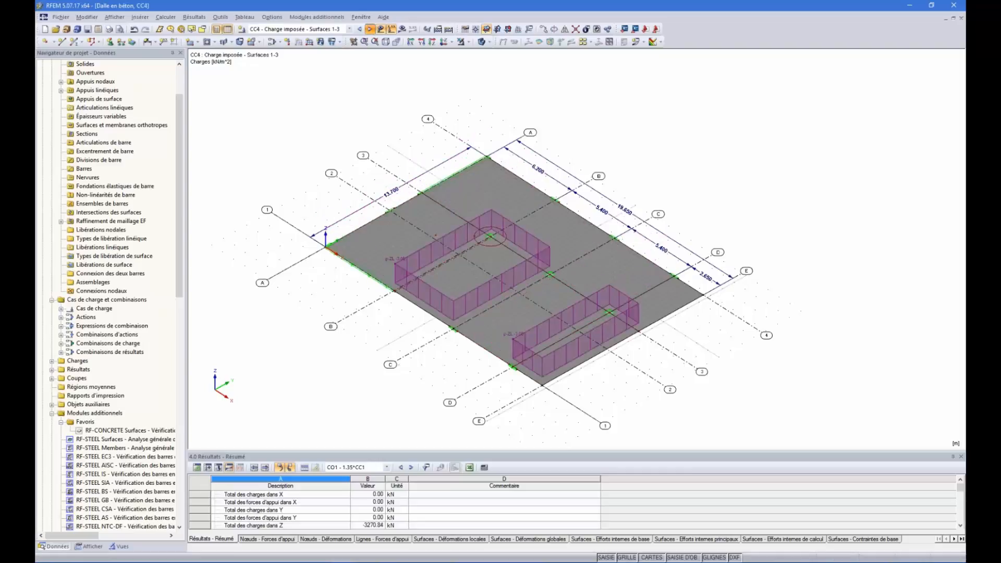
{"action": "left_click", "coordinate": [370, 30]}
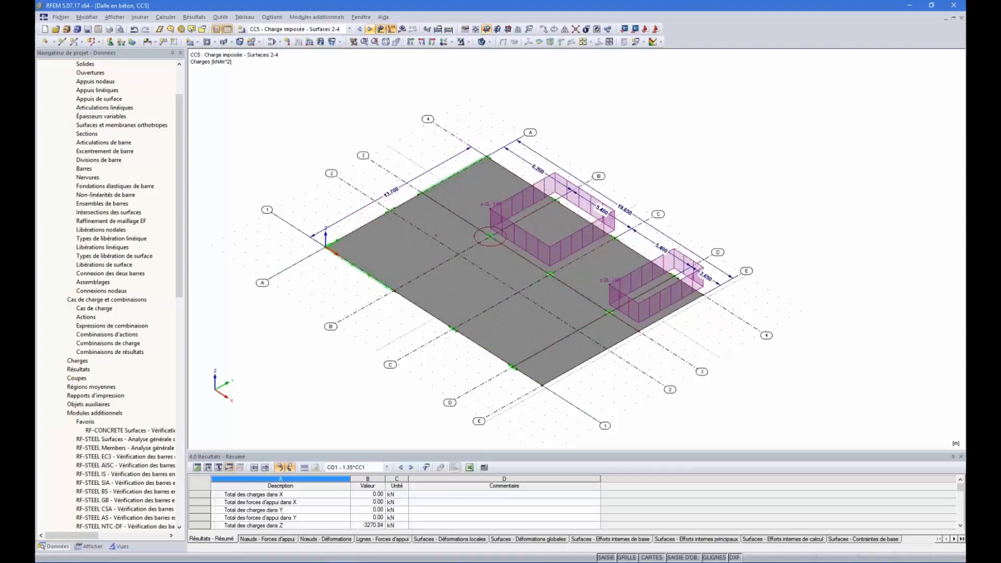
Browse the full list of load combinations generated for the model.
{"action": "left_click", "coordinate": [349, 29]}
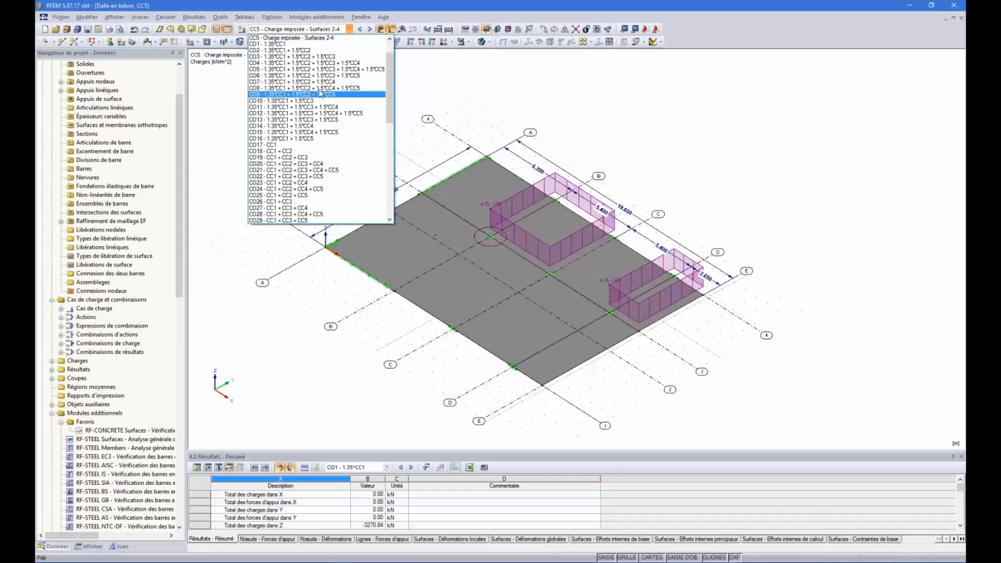
{"action": "scroll", "coordinate": [319, 74], "scroll_direction": "down", "scroll_amount": 1}
{"action": "scroll", "coordinate": [318, 74], "scroll_direction": "down", "scroll_amount": 5}
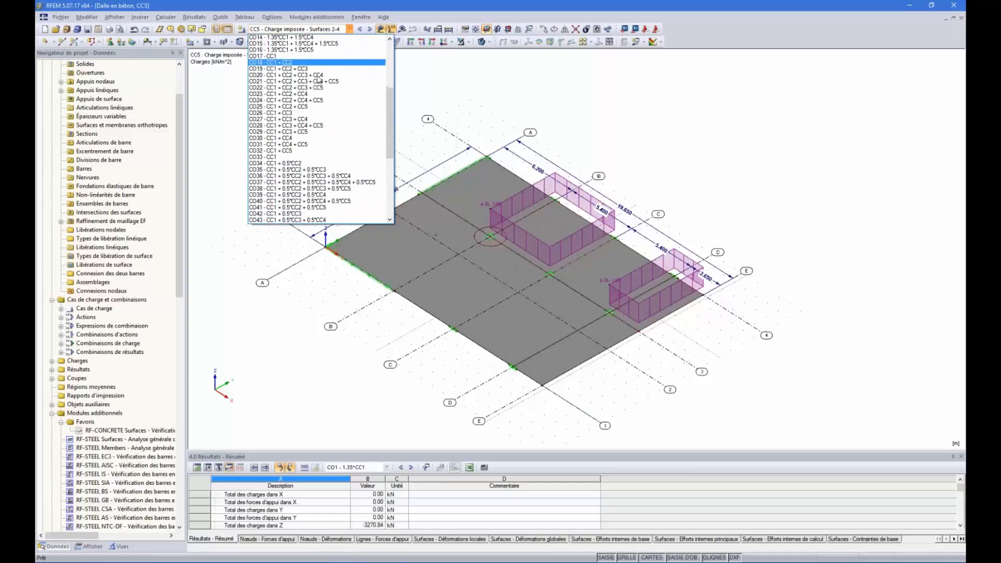
{"action": "scroll", "coordinate": [359, 131], "scroll_direction": "down", "scroll_amount": 8}
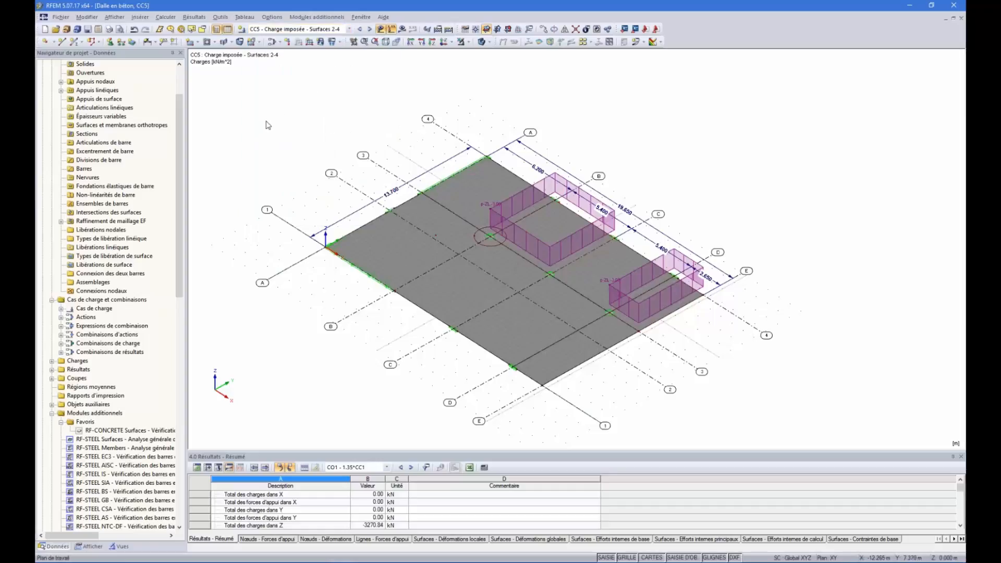
Review the model's base data, including the combination standard, global Z direction and local z-axis orientation, and cancel out of it.
{"action": "scroll", "coordinate": [179, 209], "scroll_direction": "up", "scroll_amount": 3}
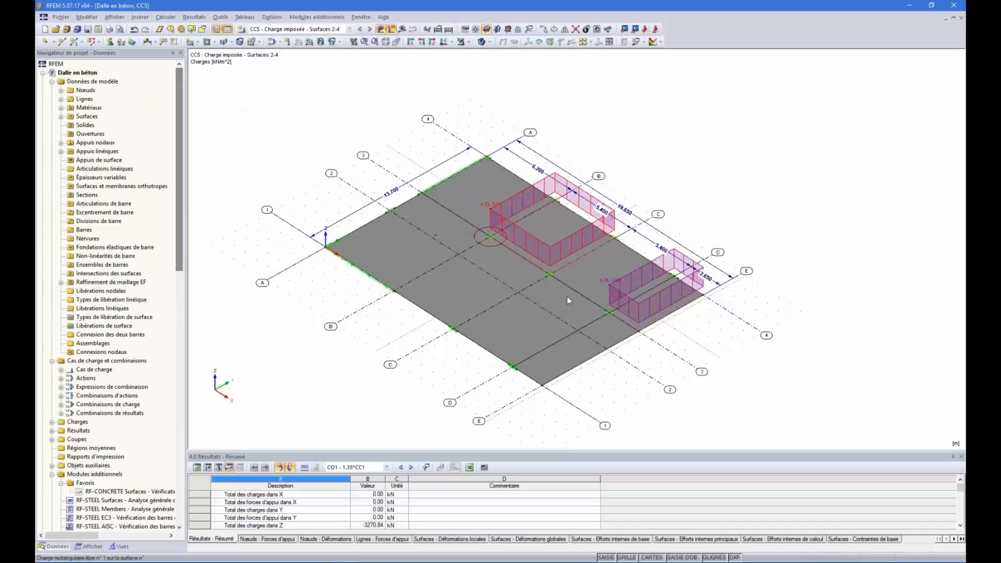
{"action": "right_click", "coordinate": [87, 84]}
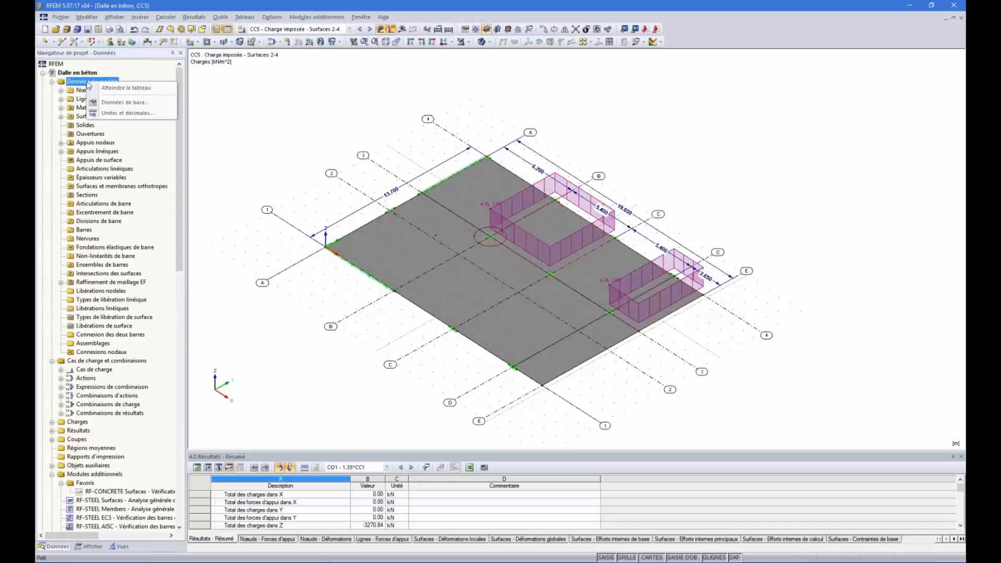
{"action": "left_click", "coordinate": [118, 104]}
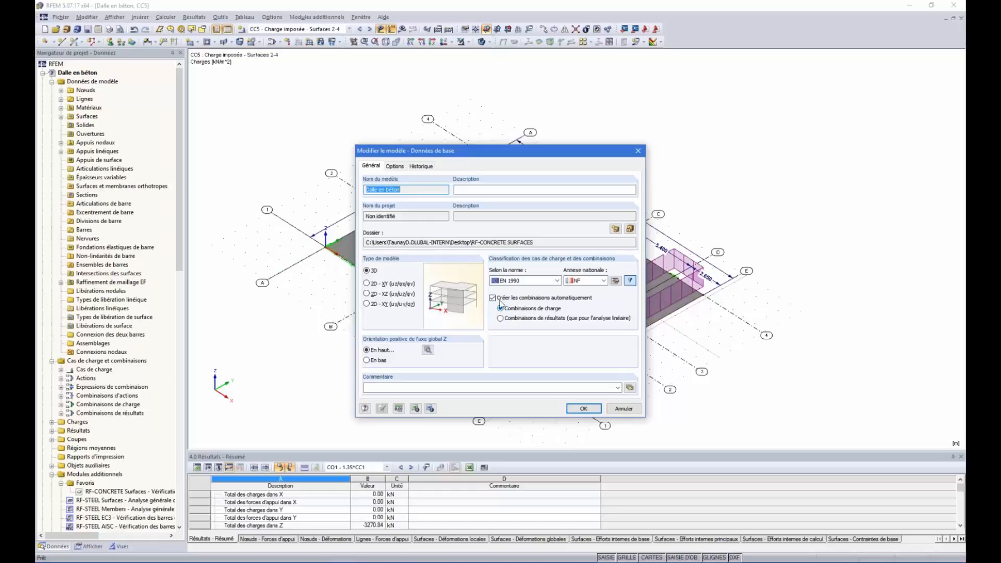
{"action": "left_click_drag", "start_coordinate": [500, 154], "coordinate": [486, 104]}
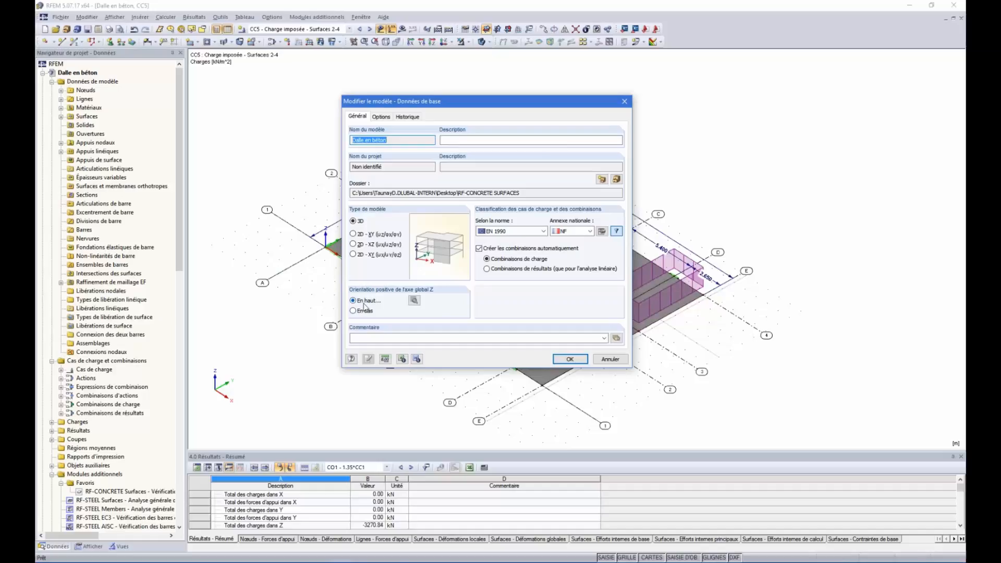
{"action": "left_click", "coordinate": [415, 301]}
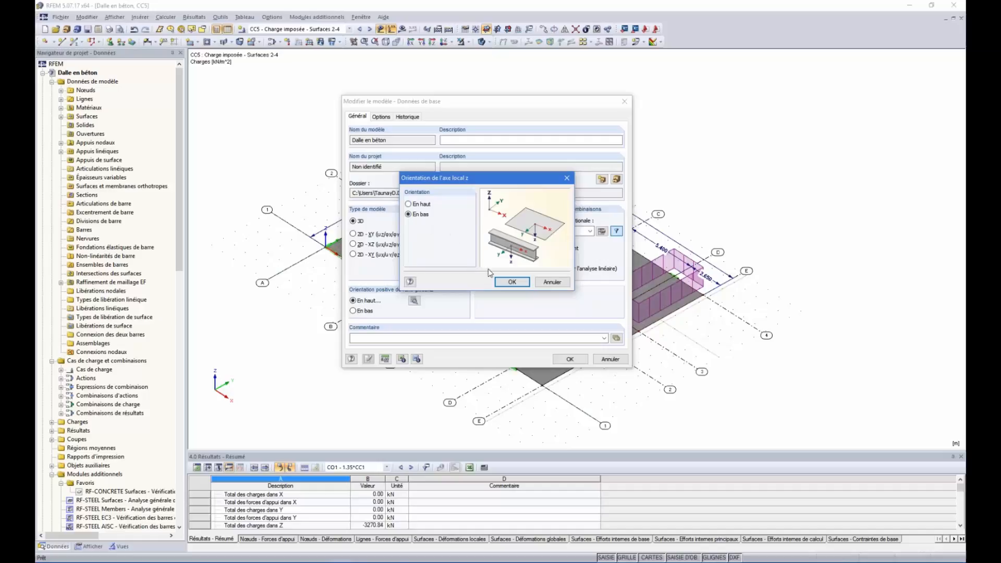
{"action": "left_click", "coordinate": [512, 282]}
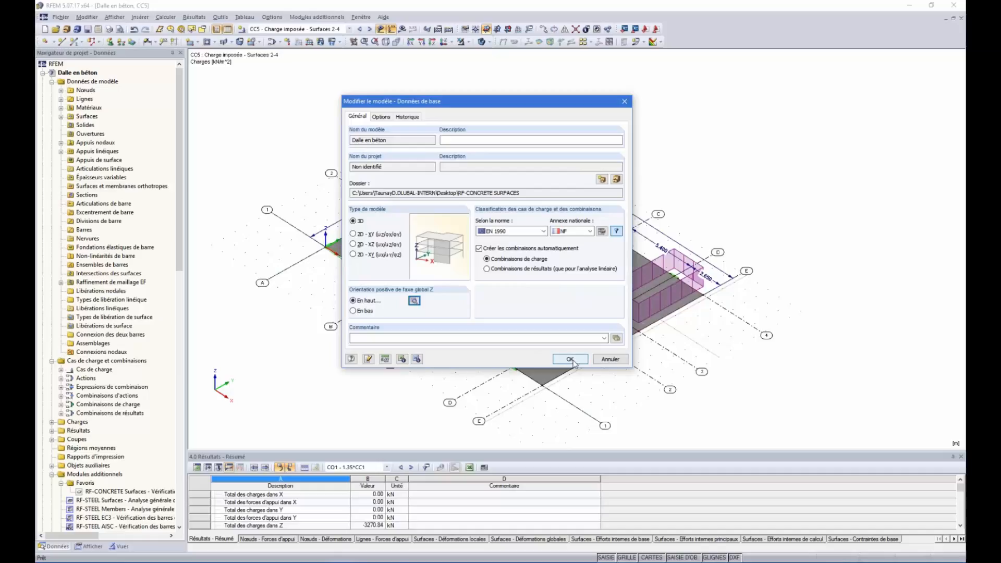
{"action": "left_click", "coordinate": [611, 359]}
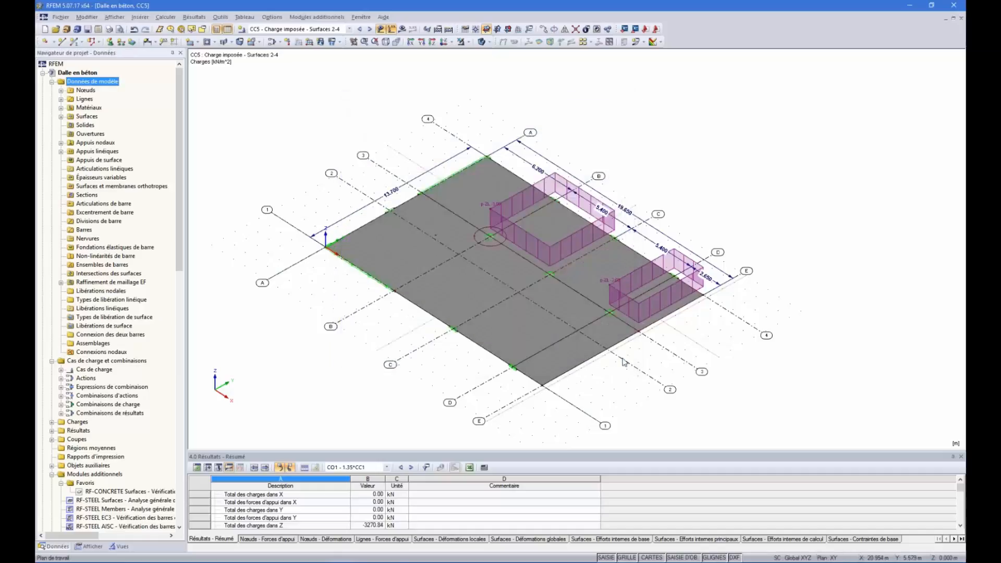
Hide the dimensions displayed around the slab.
{"action": "middle_click_drag", "start_coordinate": [624, 398], "coordinate": [635, 374], "text": "ctrl"}
{"action": "middle_click_drag", "start_coordinate": [521, 370], "coordinate": [566, 370], "text": "ctrl"}
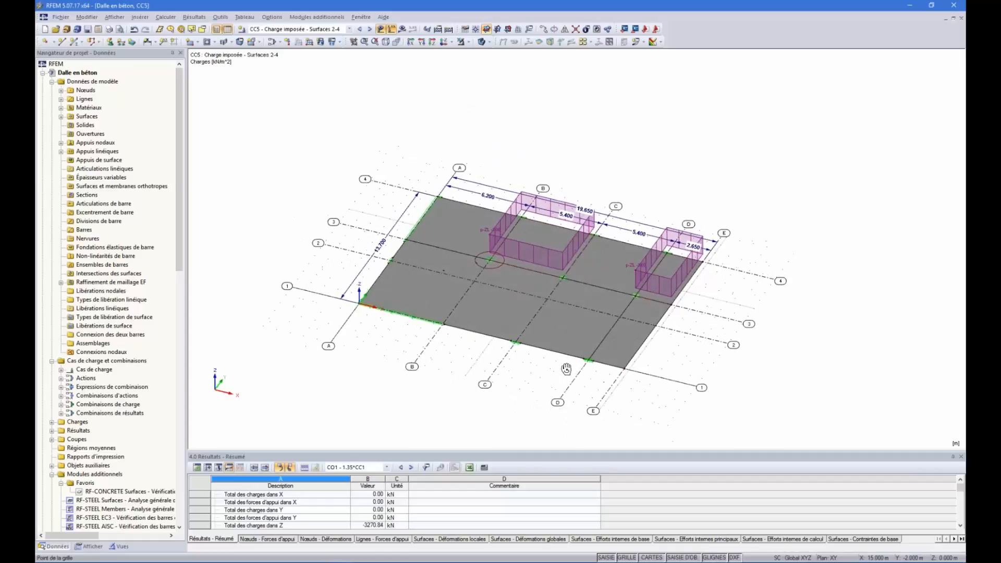
{"action": "right_click", "coordinate": [403, 357]}
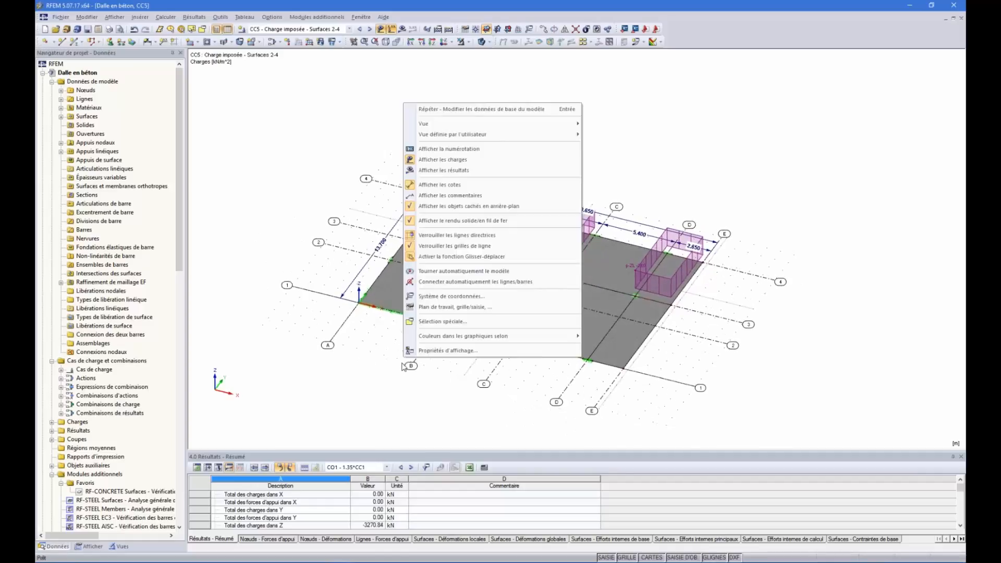
{"action": "left_click", "coordinate": [440, 184]}
{"action": "middle_click_drag", "start_coordinate": [622, 323], "coordinate": [507, 396], "text": "ctrl"}
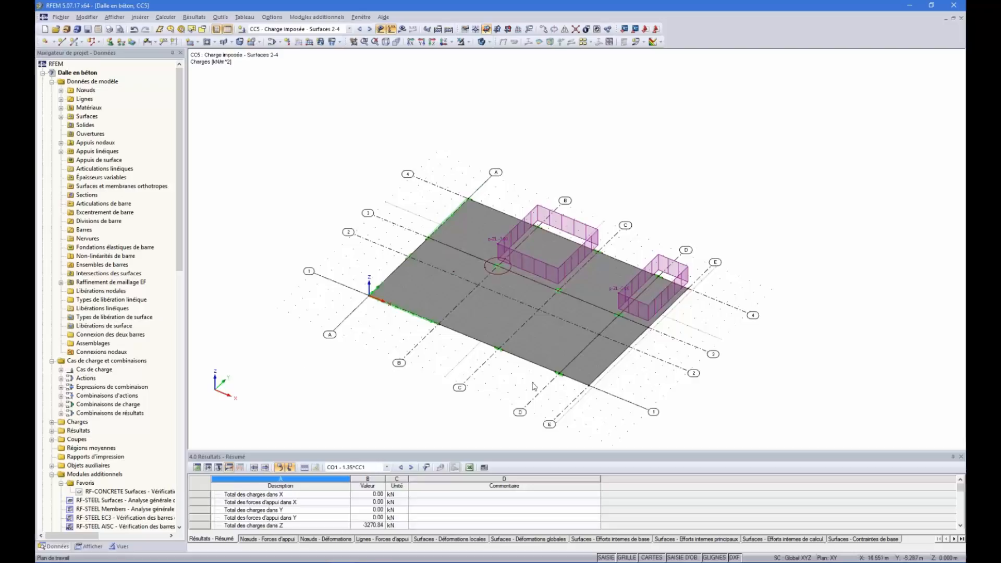
Review the guideline settings of the work plane and close them.
{"action": "right_click", "coordinate": [333, 332]}
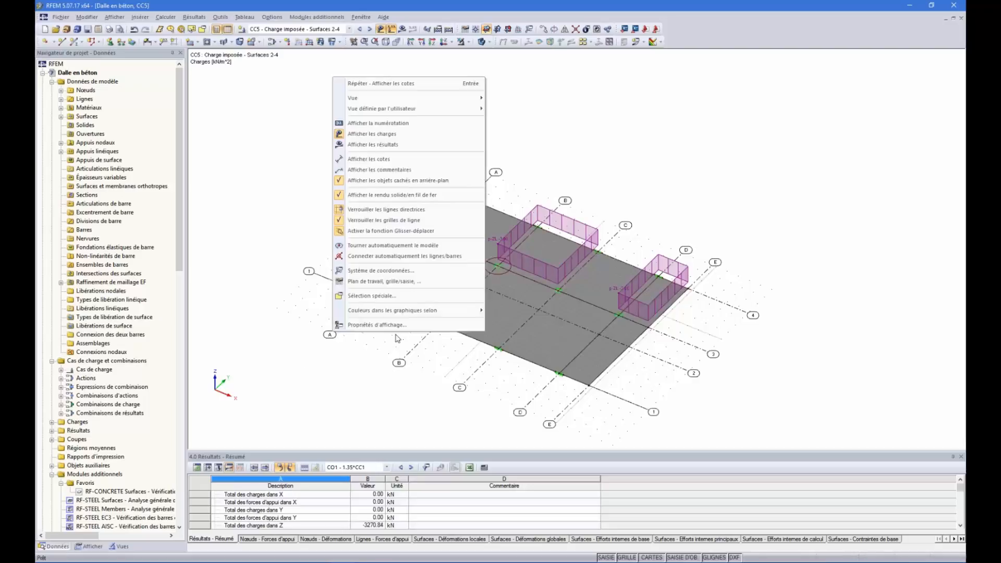
{"action": "left_click", "coordinate": [385, 285]}
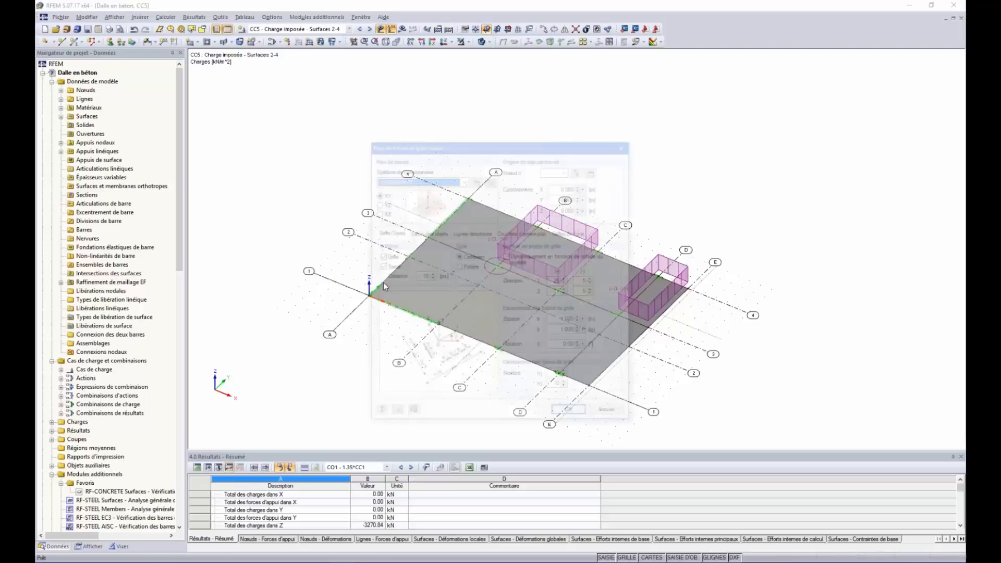
{"action": "left_click", "coordinate": [480, 235]}
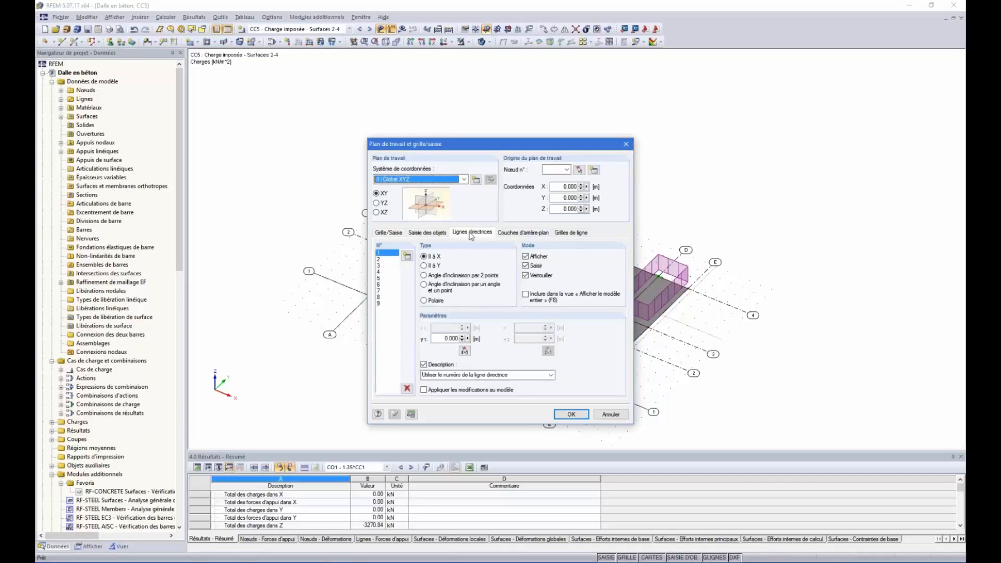
{"action": "left_click", "coordinate": [625, 143]}
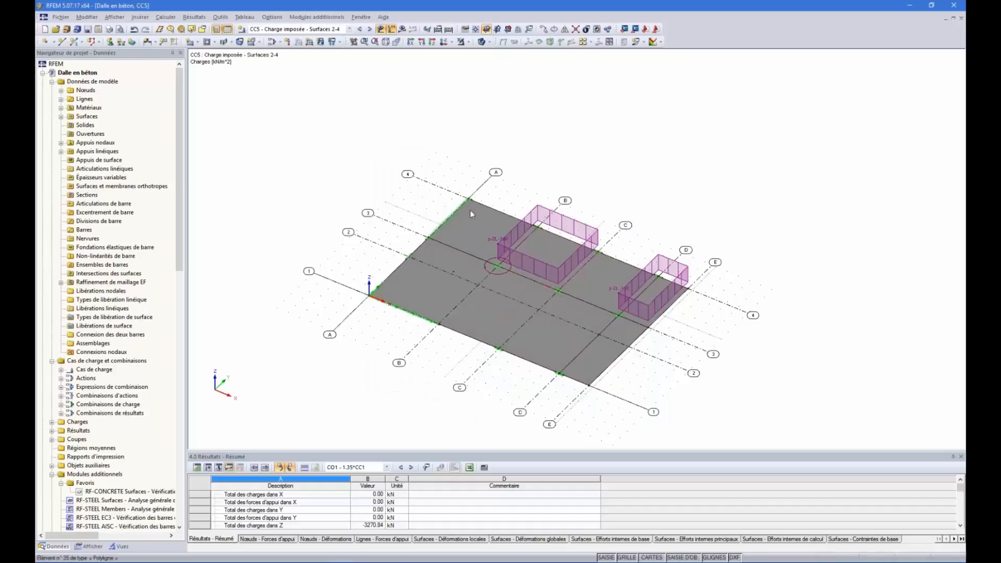
Hide the loads so that only the slab, its supports and the guidelines are displayed.
{"action": "middle_click_drag", "start_coordinate": [552, 400], "coordinate": [587, 394], "text": "ctrl"}
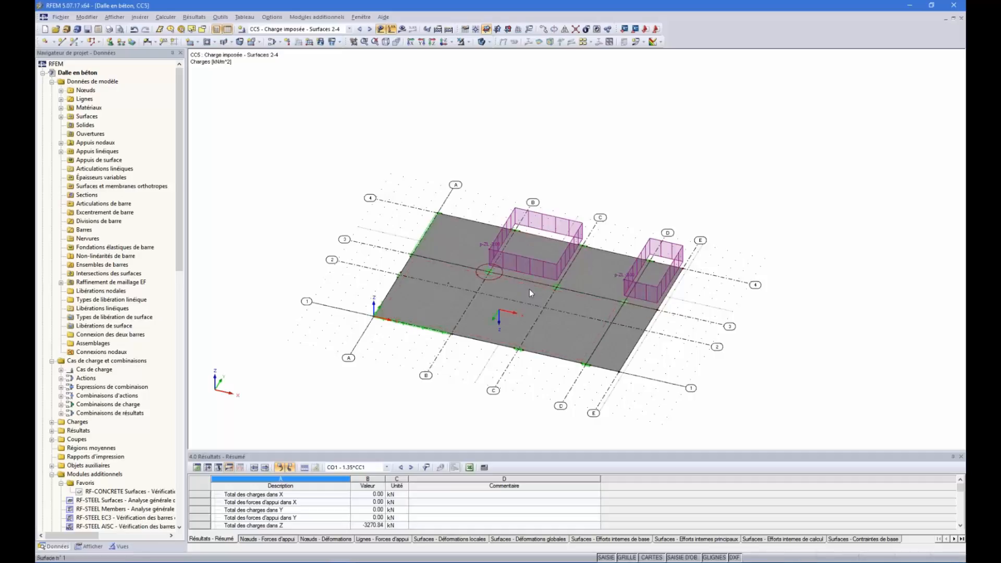
{"action": "middle_click_drag", "start_coordinate": [661, 259], "coordinate": [585, 281], "text": "ctrl"}
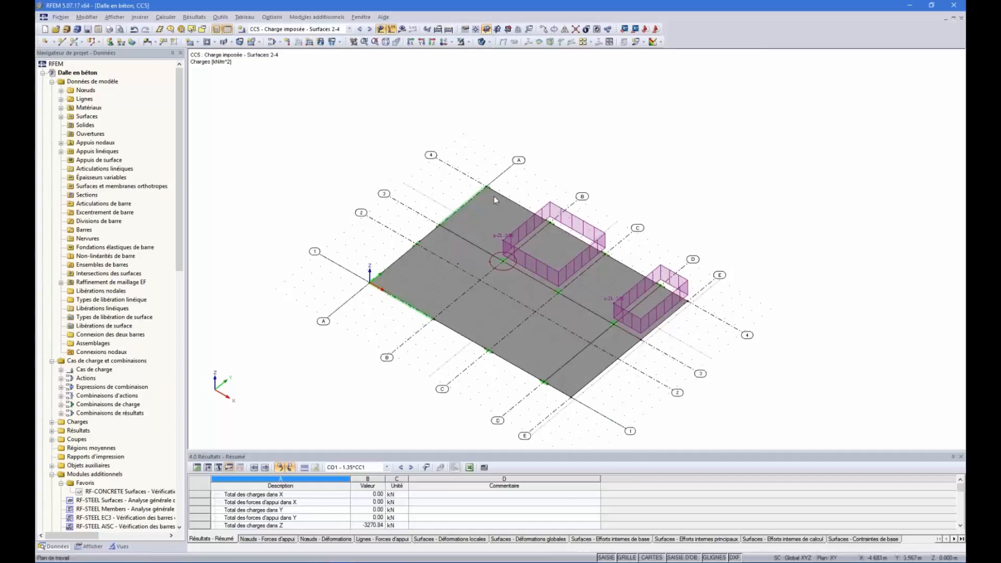
{"action": "middle_click_drag", "start_coordinate": [496, 383], "coordinate": [426, 300], "text": "ctrl"}
{"action": "scroll", "coordinate": [545, 398], "scroll_direction": "down", "scroll_amount": 2}
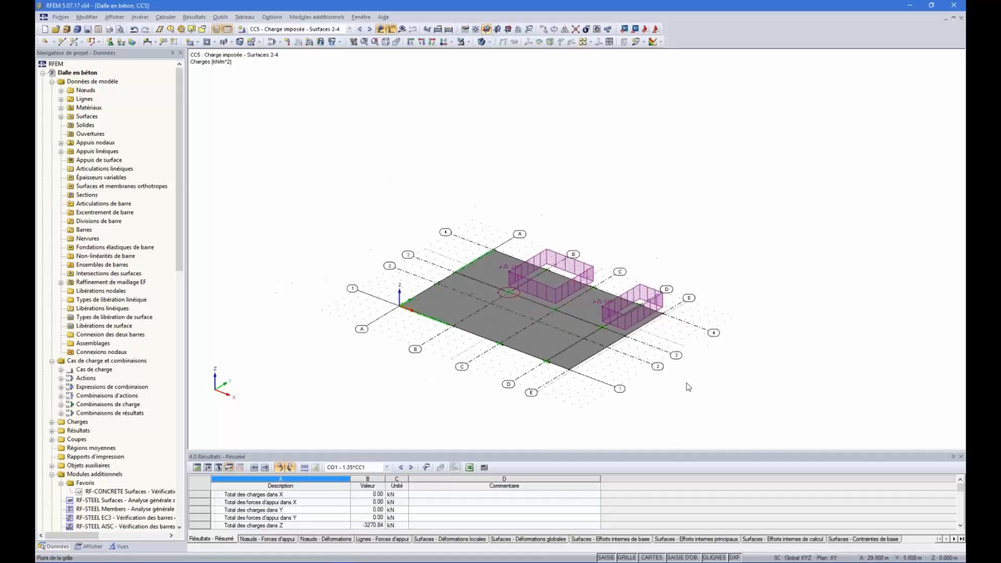
{"action": "scroll", "coordinate": [680, 387], "scroll_direction": "up", "scroll_amount": 3}
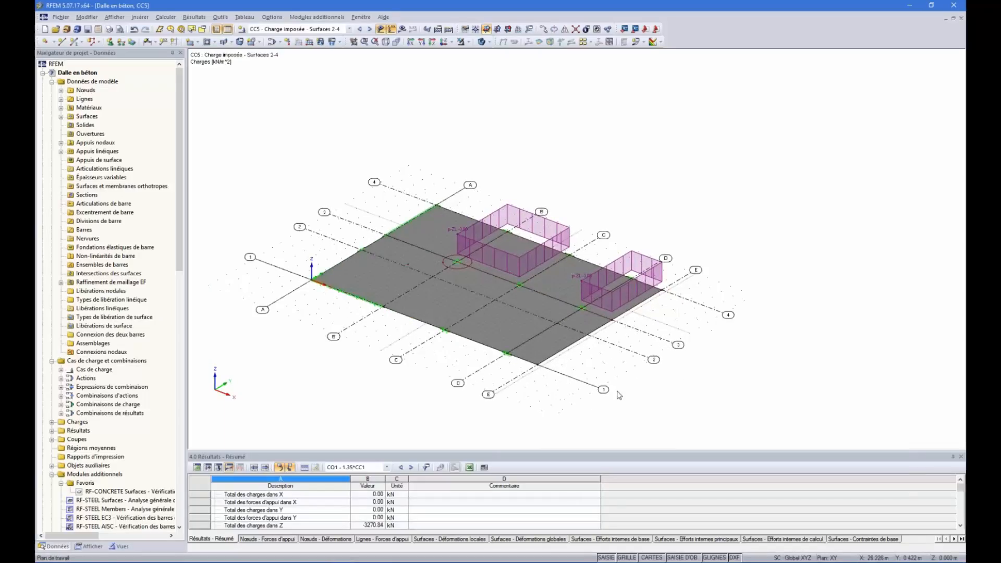
{"action": "left_click", "coordinate": [391, 29]}
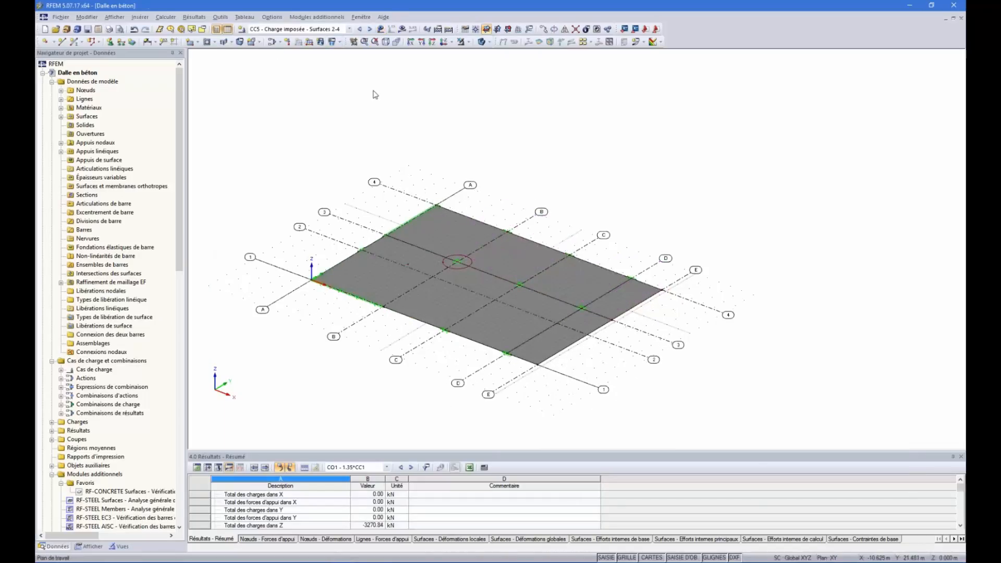
{"action": "middle_click_drag", "start_coordinate": [372, 134], "coordinate": [424, 253], "text": "ctrl"}
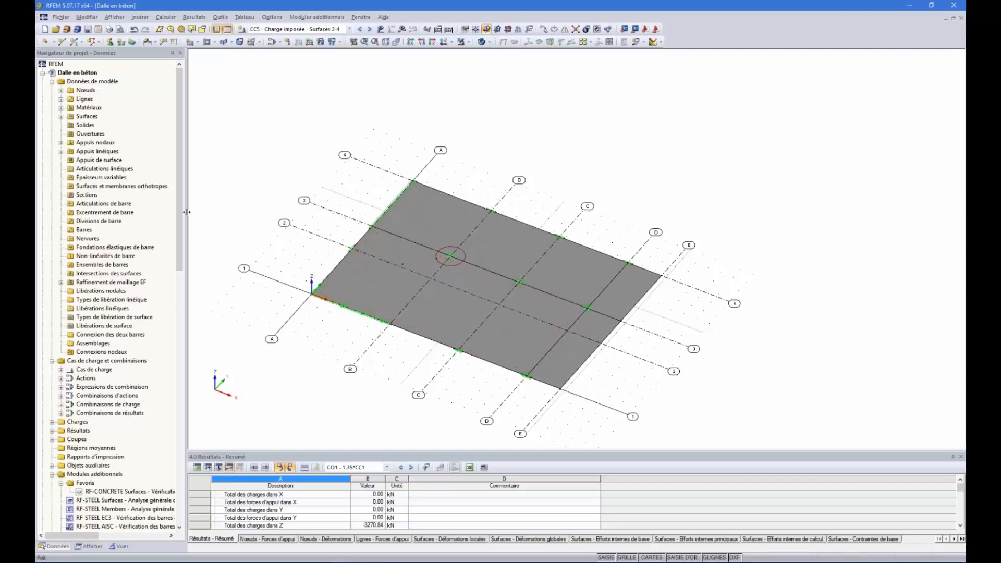
Open the RF-CONCRETE Surfaces add-on module and check the available concrete design standards and national annexes.
{"action": "scroll", "coordinate": [142, 473], "scroll_direction": "down", "scroll_amount": 1}
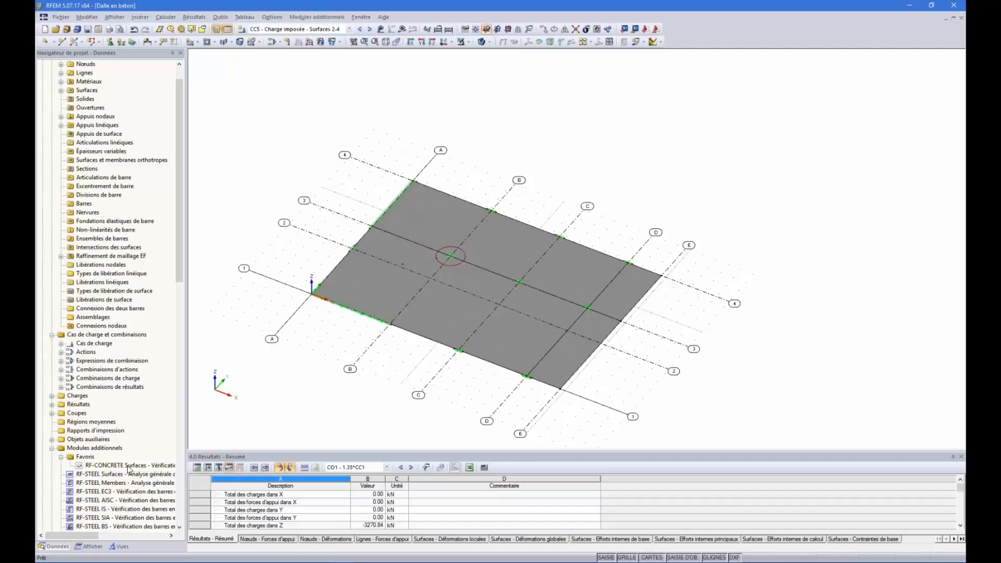
{"action": "double_click", "coordinate": [128, 467]}
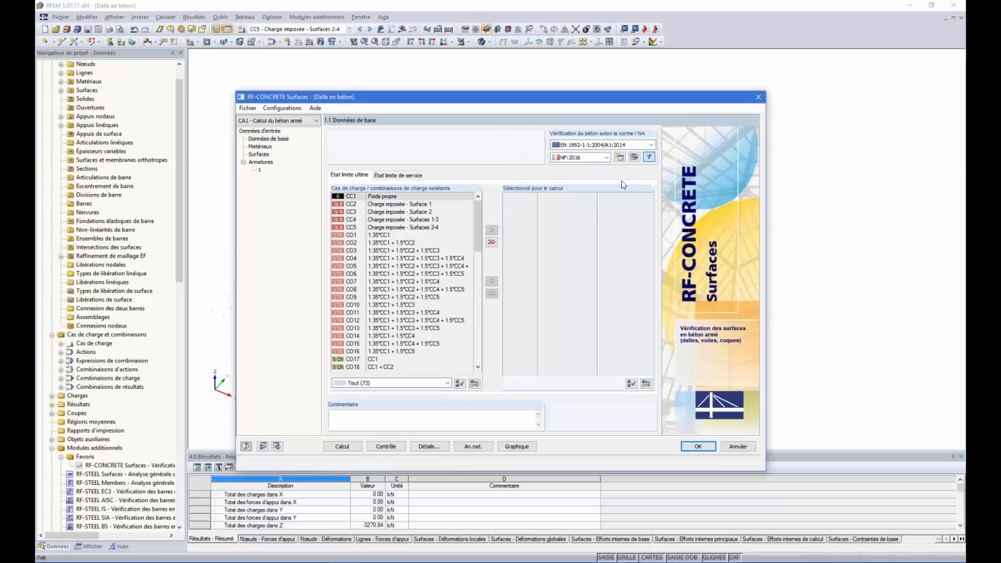
{"action": "left_click", "coordinate": [599, 145]}
{"action": "left_click", "coordinate": [512, 150]}
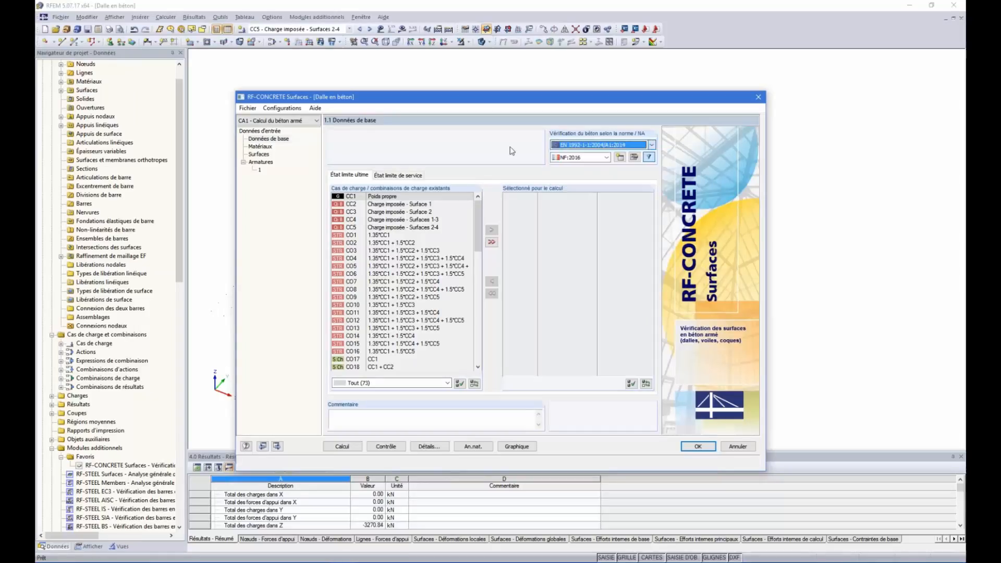
{"action": "left_click", "coordinate": [581, 158]}
{"action": "left_click", "coordinate": [517, 159]}
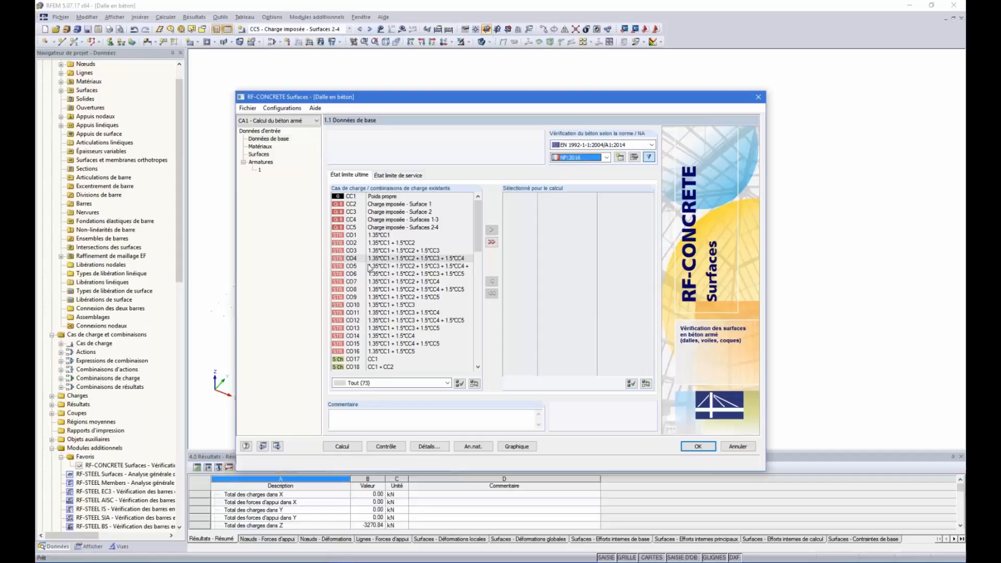
Rename the concrete design case CA1 as ELU.
{"action": "left_click", "coordinate": [275, 120]}
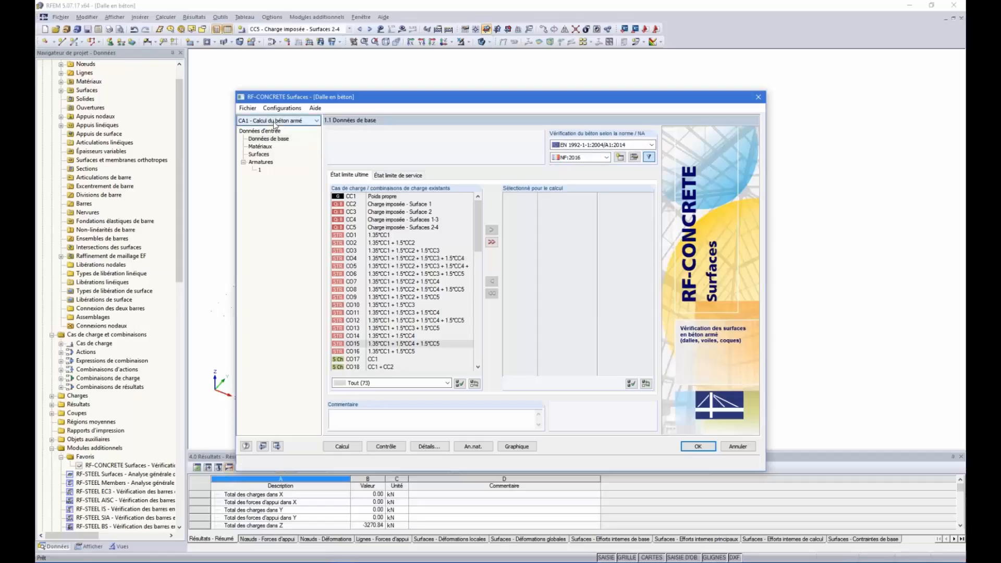
{"action": "left_click", "coordinate": [375, 134]}
{"action": "left_click", "coordinate": [251, 109]}
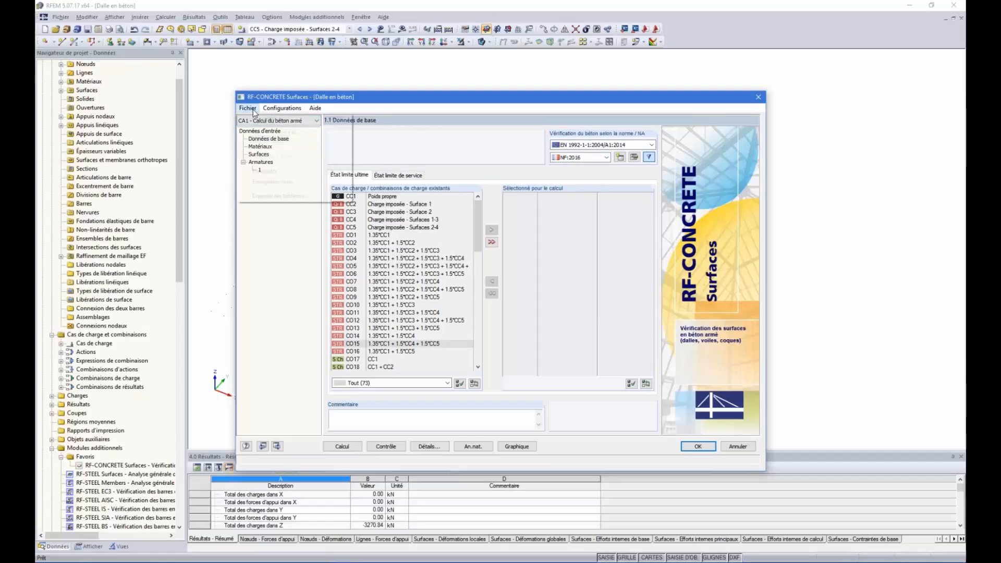
{"action": "left_click", "coordinate": [270, 133]}
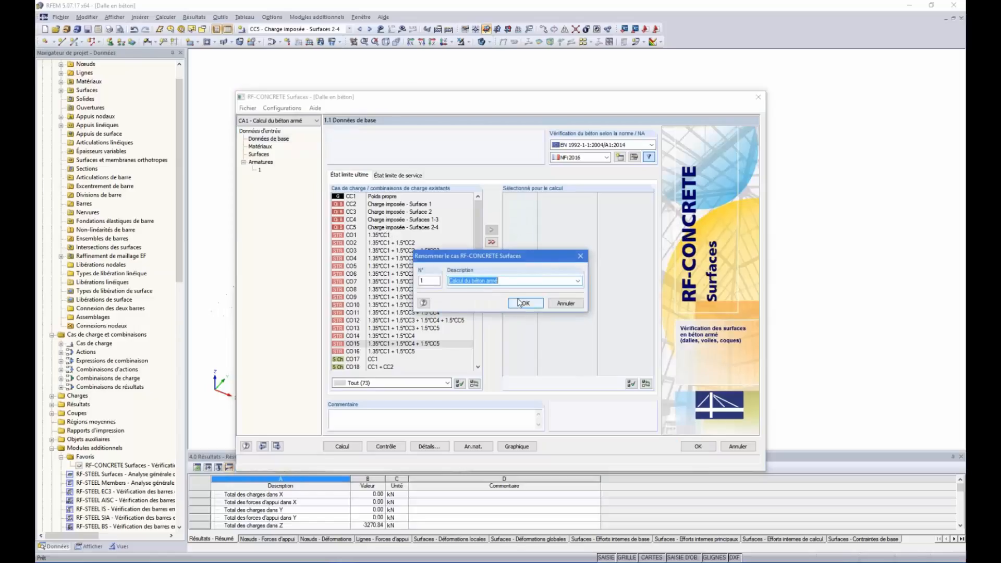
{"action": "type", "text": "ELU"}
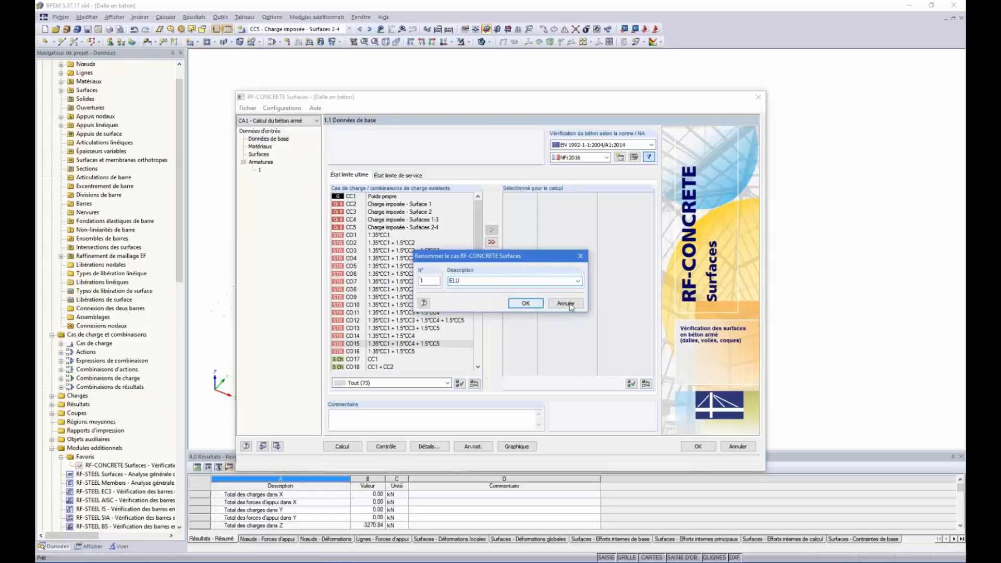
{"action": "left_click", "coordinate": [526, 303]}
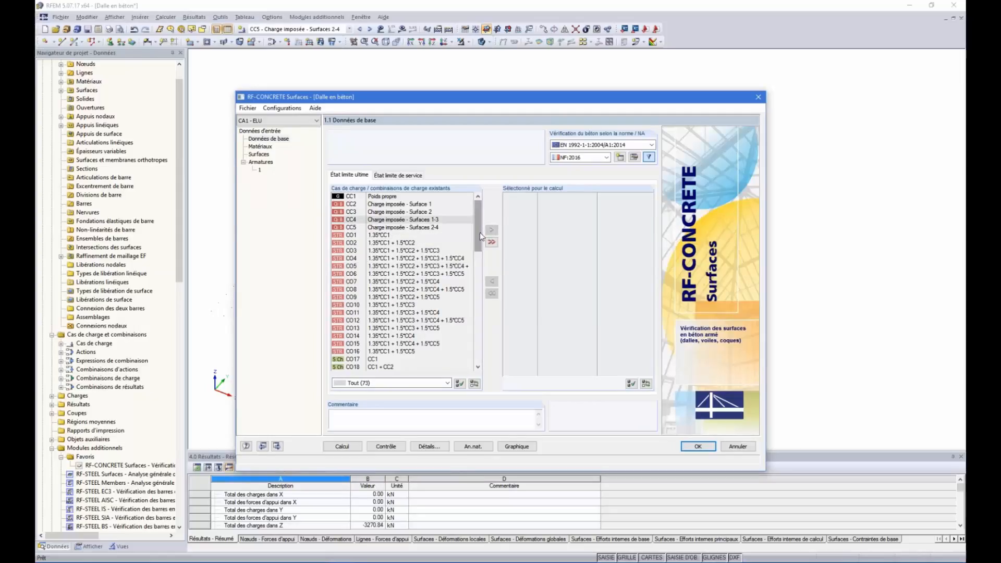
Add load combinations CO1 to CO16 to the selection for the ultimate limit state design.
{"action": "left_click_drag", "start_coordinate": [476, 230], "coordinate": [476, 205]}
{"action": "left_click", "coordinate": [388, 235]}
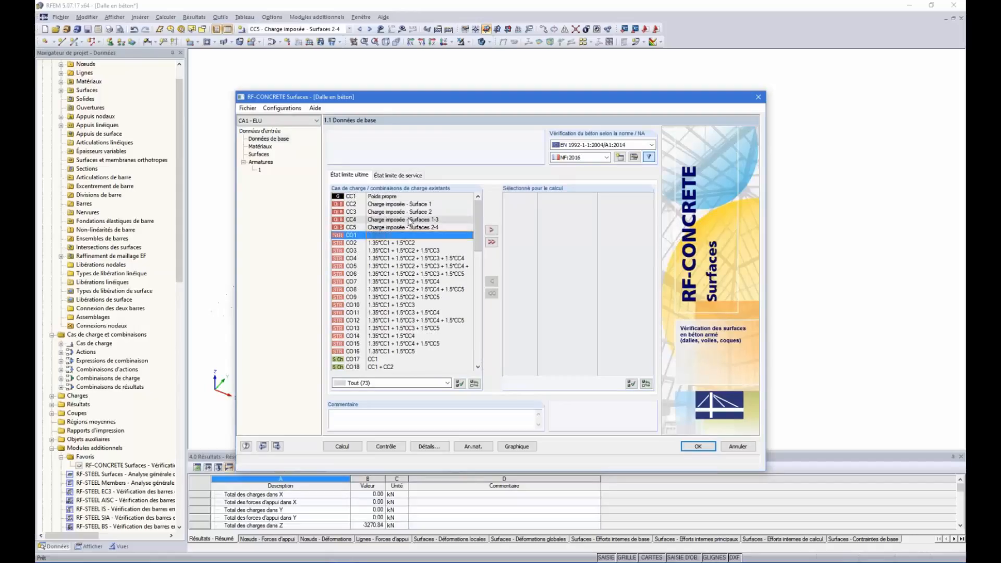
{"action": "left_click", "coordinate": [393, 352], "text": "shift"}
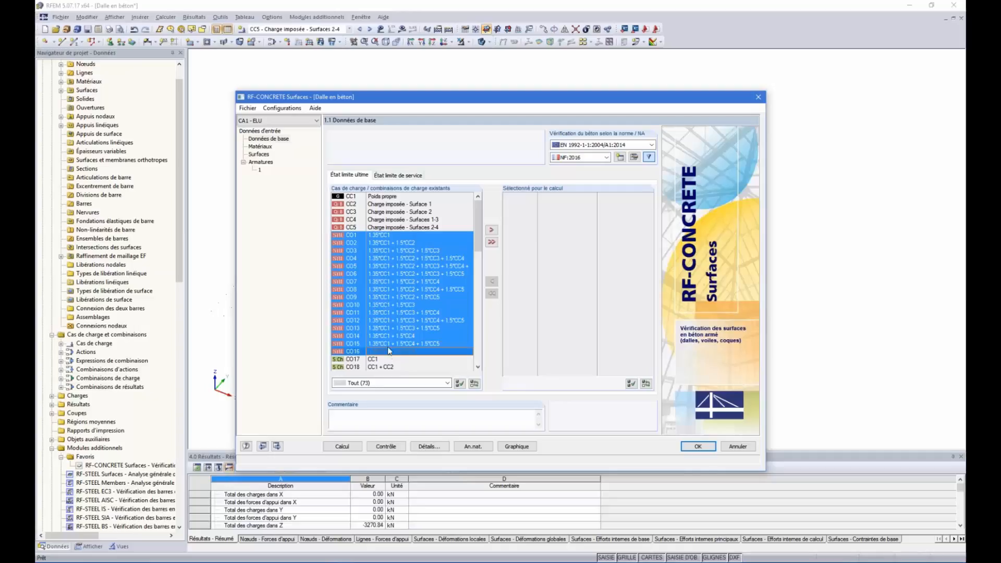
{"action": "left_click", "coordinate": [395, 235]}
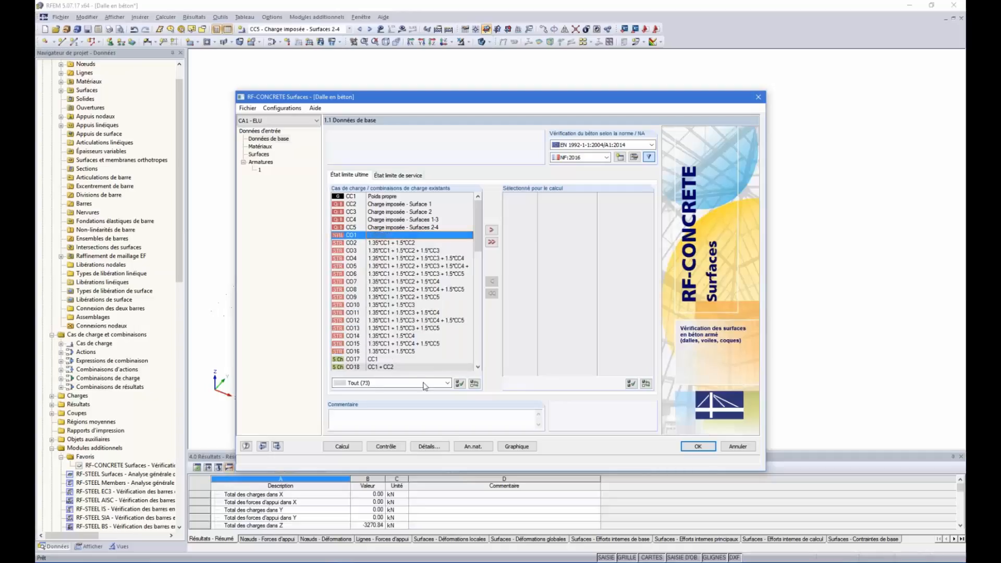
{"action": "left_click", "coordinate": [412, 350], "text": "shift"}
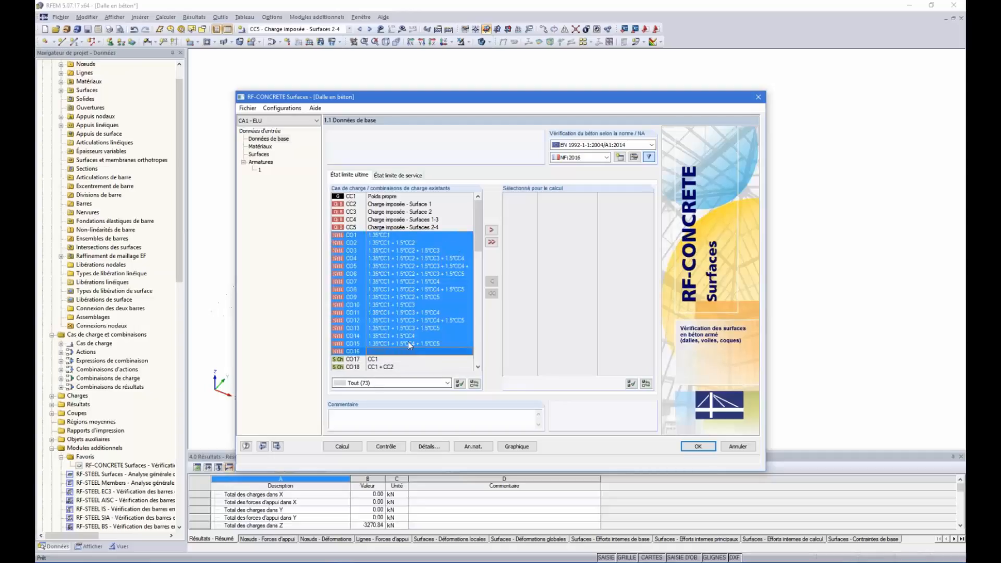
{"action": "left_click", "coordinate": [493, 230]}
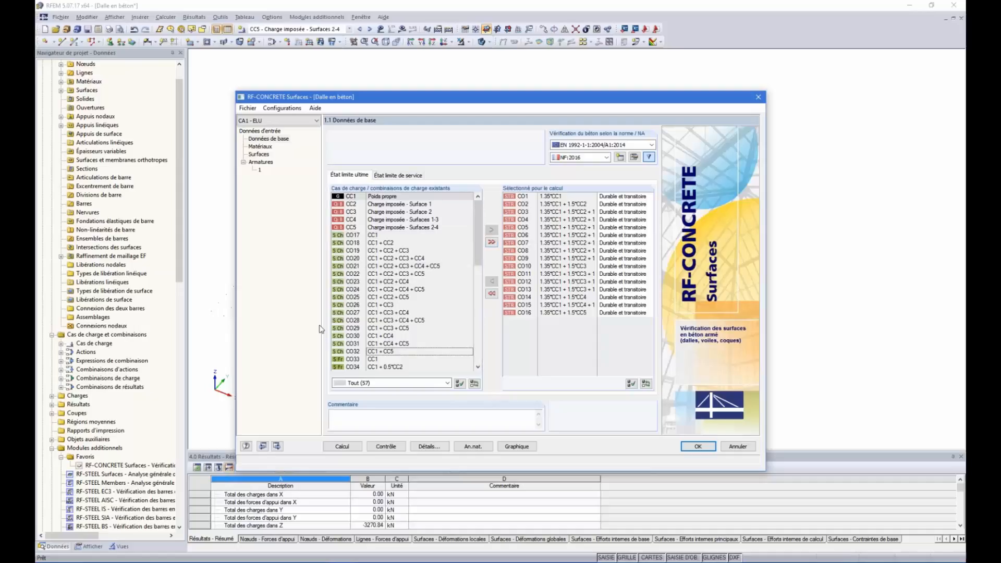
{"action": "left_click", "coordinate": [315, 298]}
Check the slab's material choices, keeping concrete C30/37 and reinforcing steel B 500 S (A).
{"action": "left_click", "coordinate": [268, 147]}
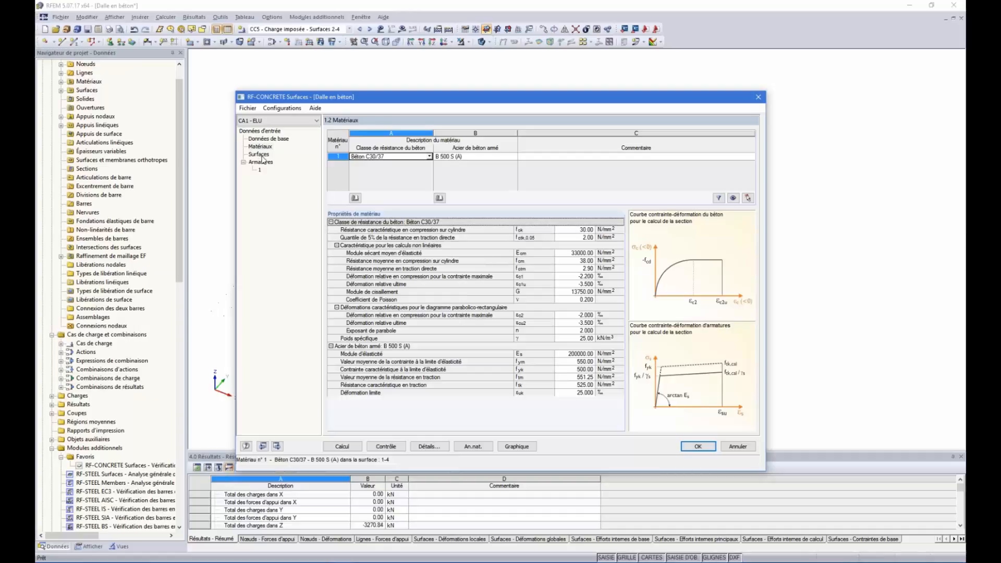
{"action": "left_click", "coordinate": [430, 157]}
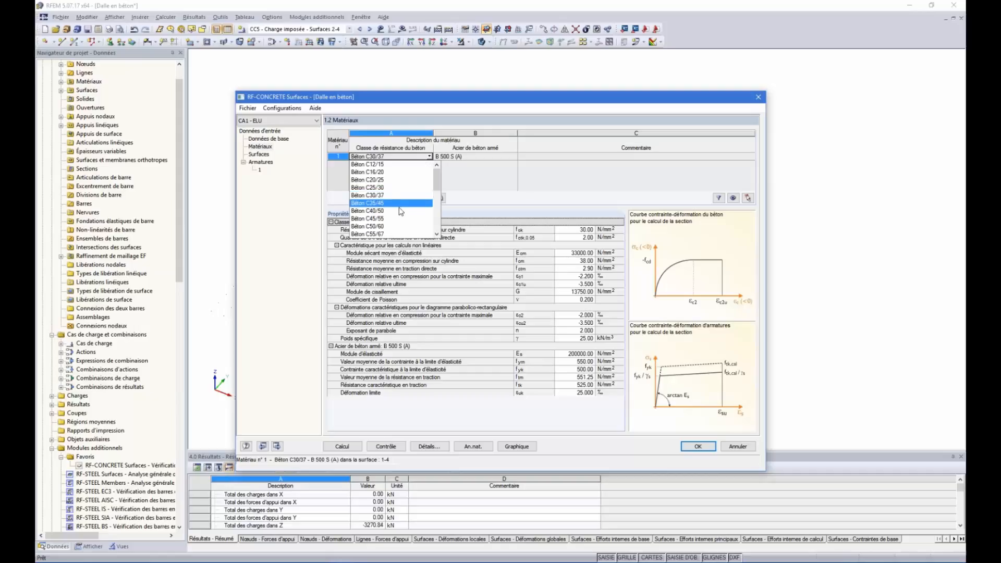
{"action": "left_click", "coordinate": [389, 196]}
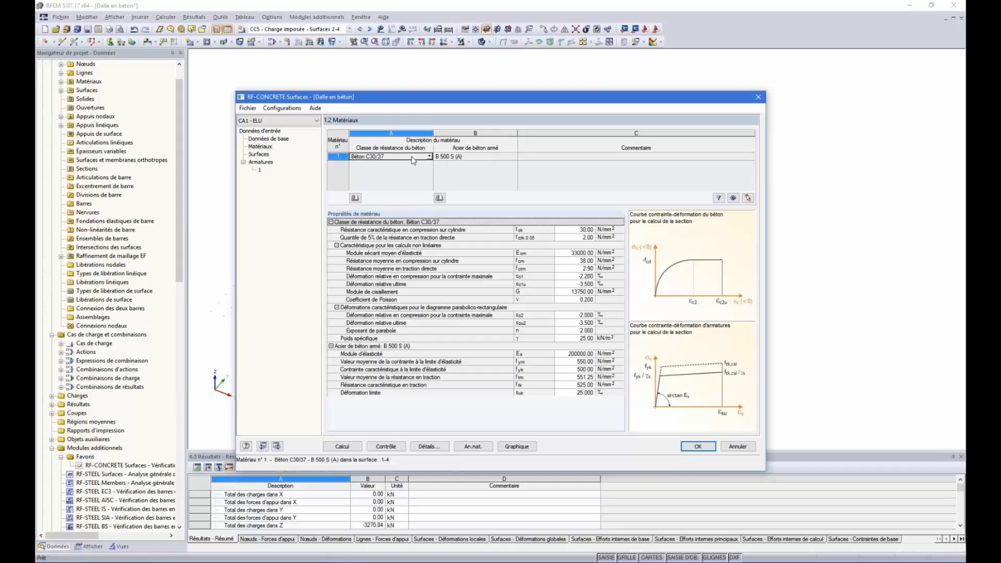
{"action": "left_click", "coordinate": [481, 157]}
{"action": "left_click", "coordinate": [514, 156]}
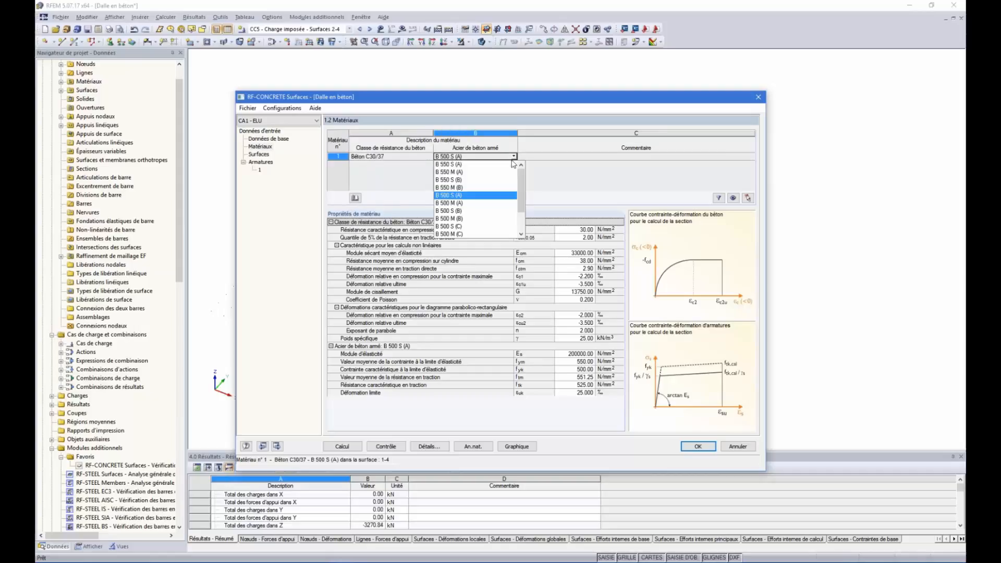
{"action": "left_click", "coordinate": [376, 178]}
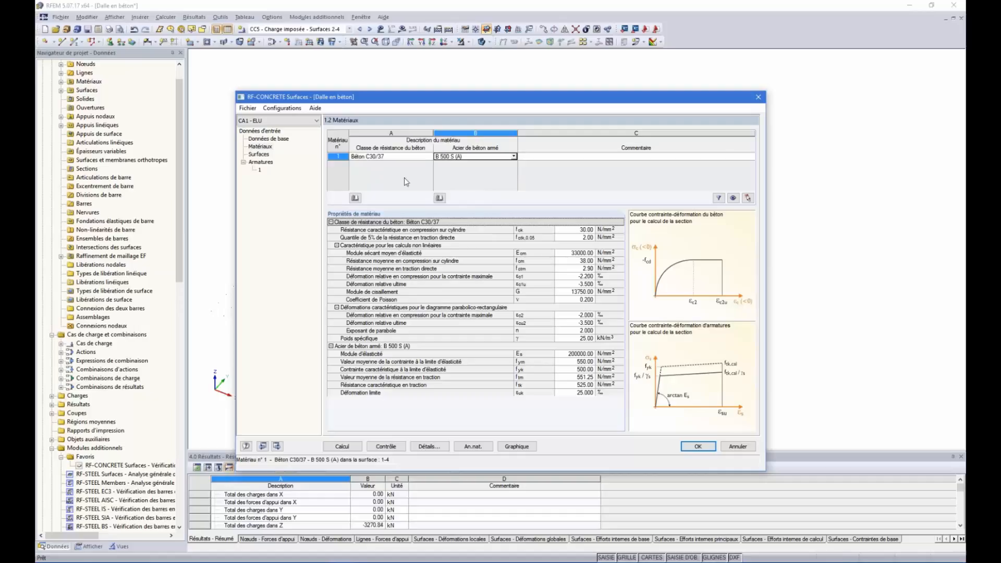
Review the material and thickness assigned to the slab surfaces in the design case.
{"action": "left_click", "coordinate": [258, 154]}
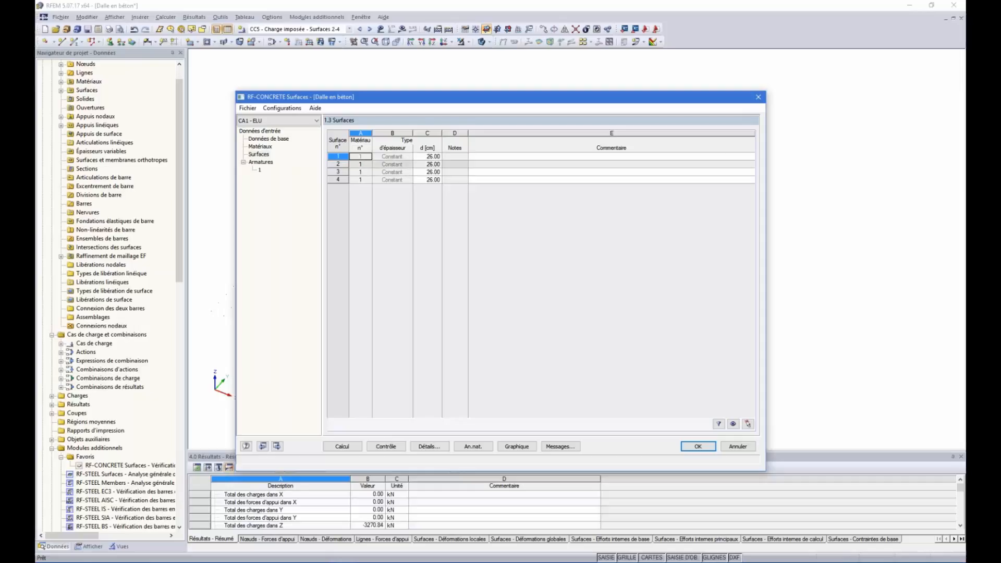
{"action": "left_click", "coordinate": [432, 156]}
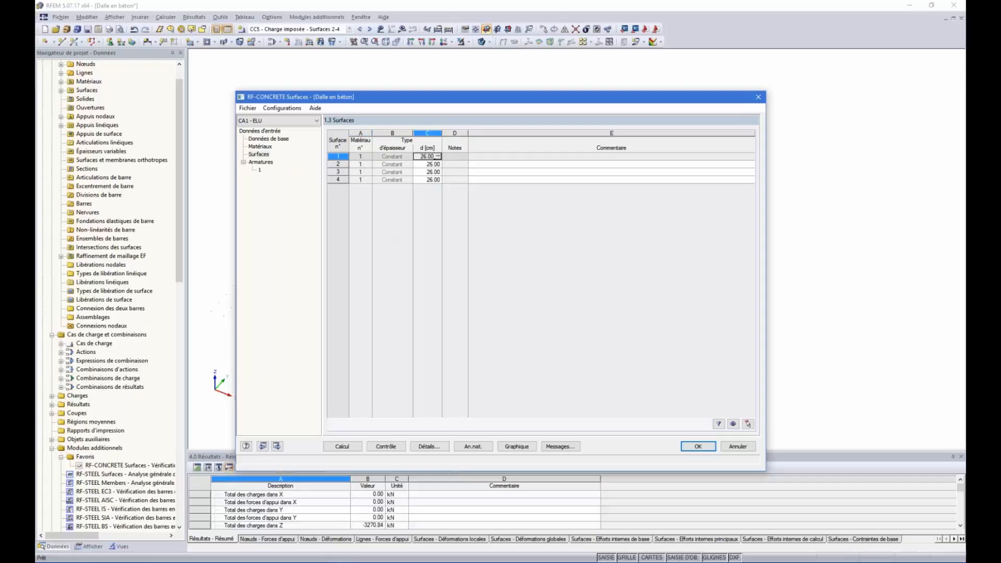
{"action": "left_click", "coordinate": [427, 164]}
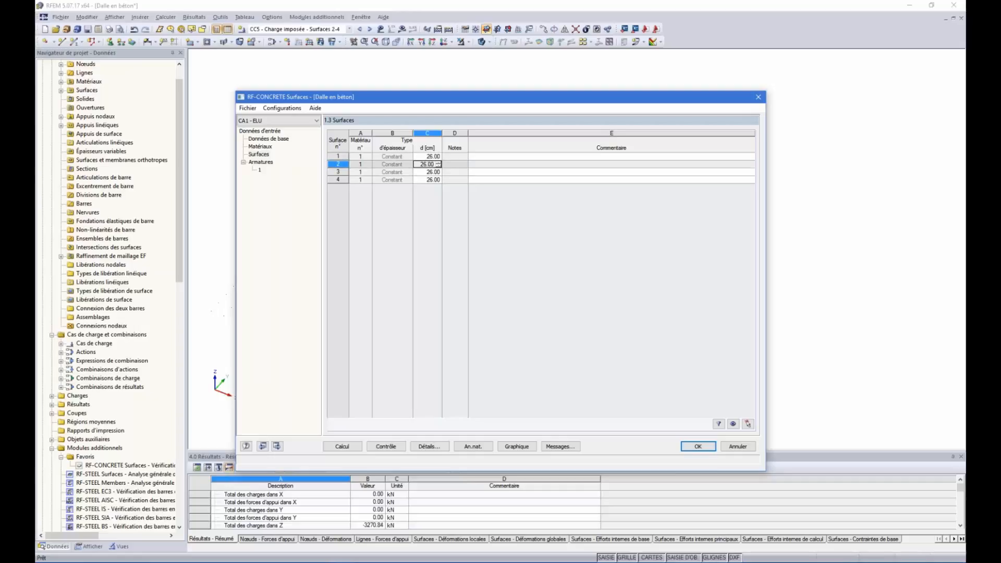
{"action": "left_click", "coordinate": [422, 172]}
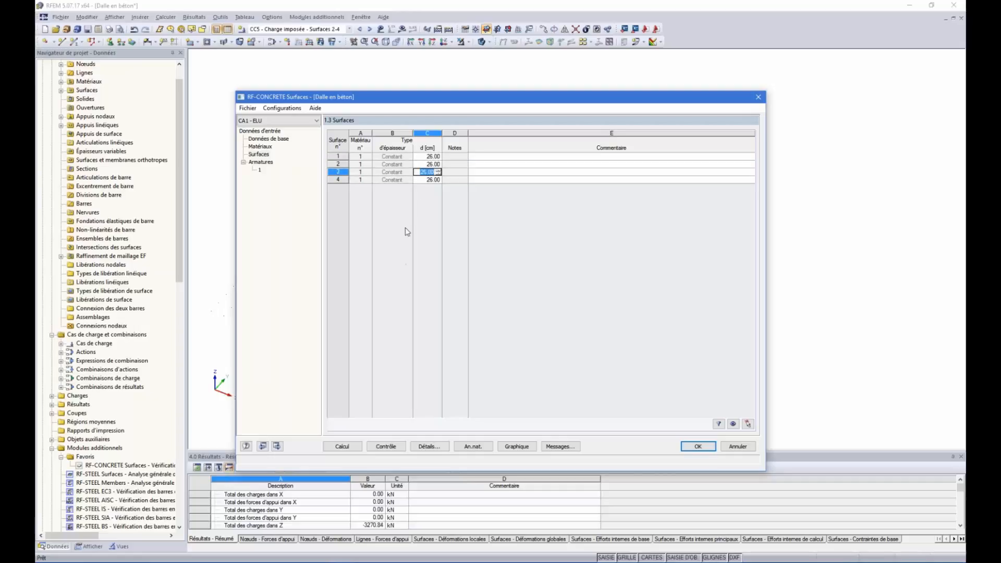
{"action": "left_click", "coordinate": [264, 155]}
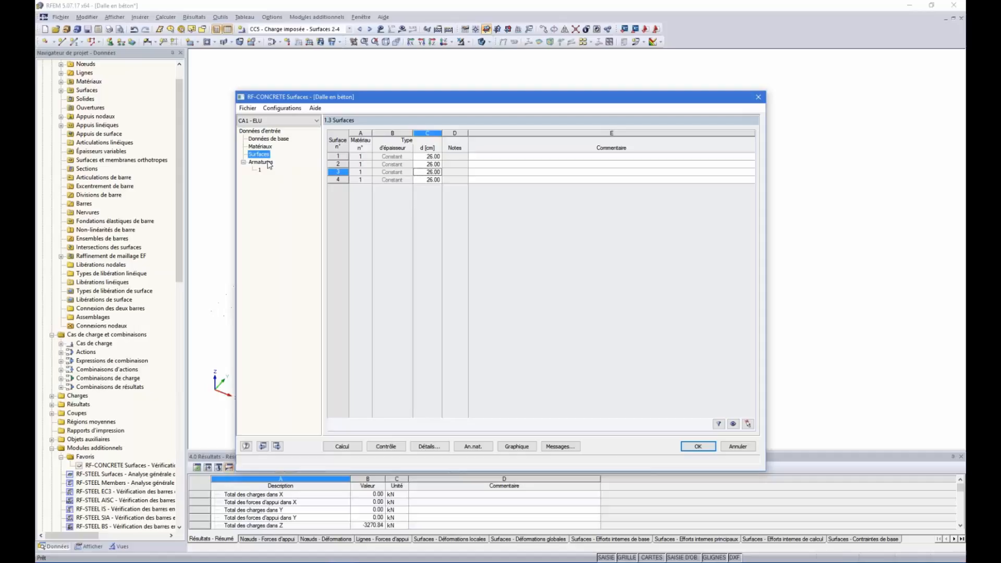
Set the reinforcement's concrete cover to follow the standard and accept its cover parameters with exposure class XC1.
{"action": "left_click", "coordinate": [266, 163]}
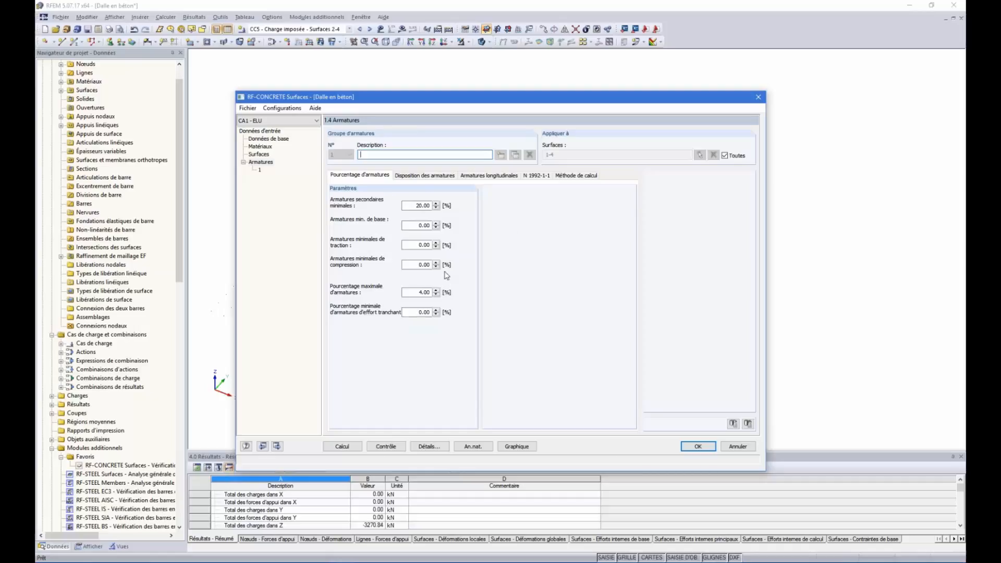
{"action": "left_click", "coordinate": [428, 176]}
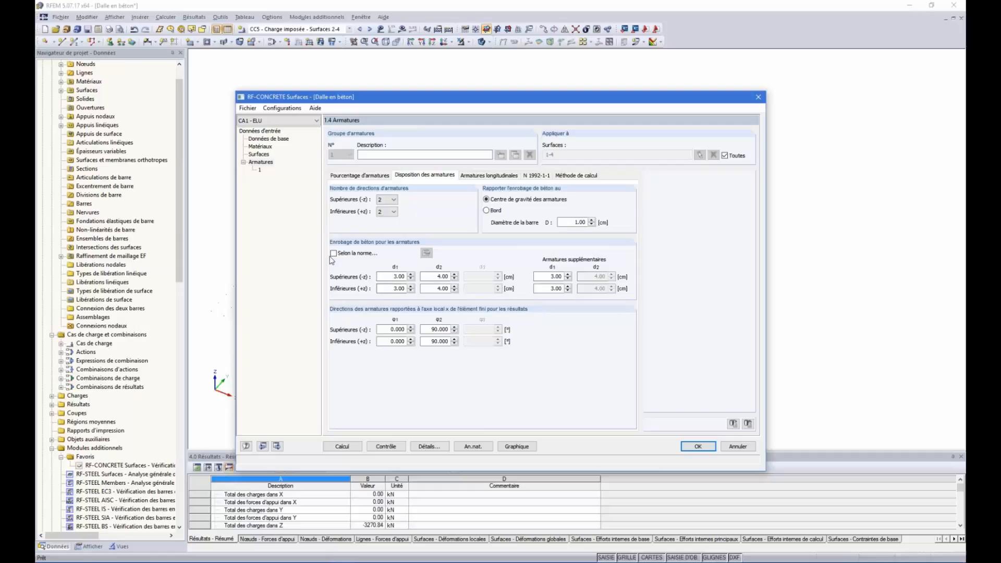
{"action": "left_click", "coordinate": [333, 254]}
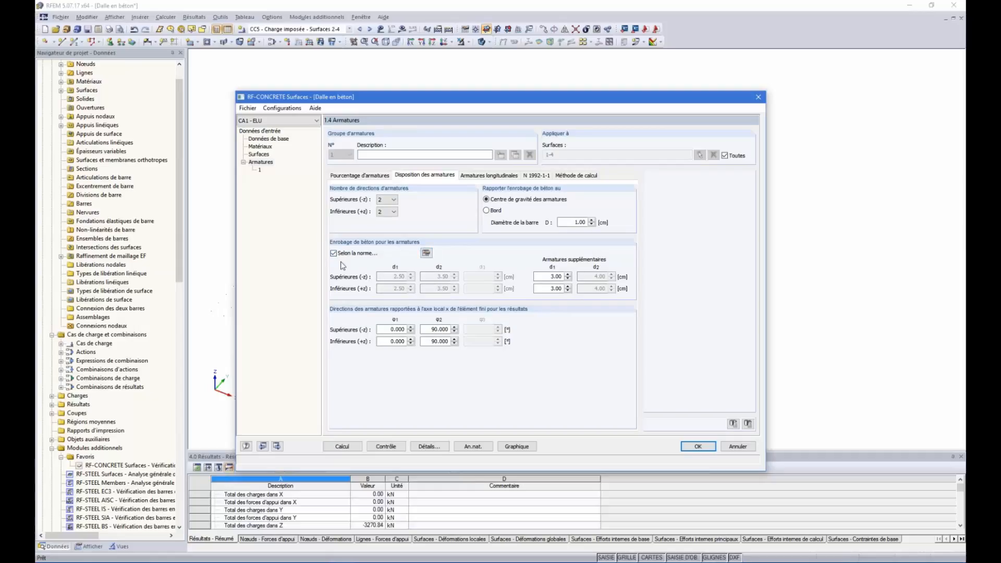
{"action": "left_click", "coordinate": [426, 253]}
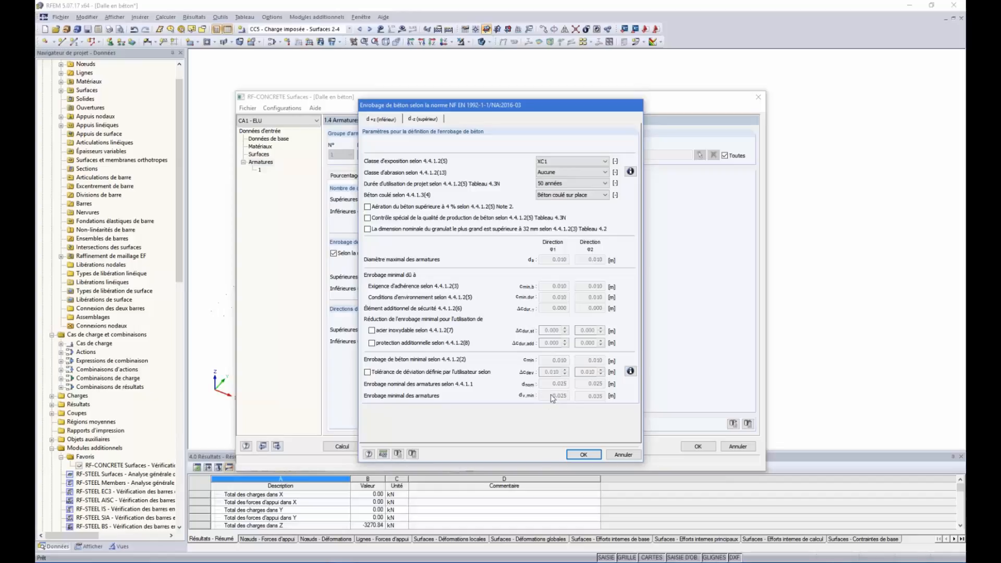
{"action": "left_click", "coordinate": [584, 455]}
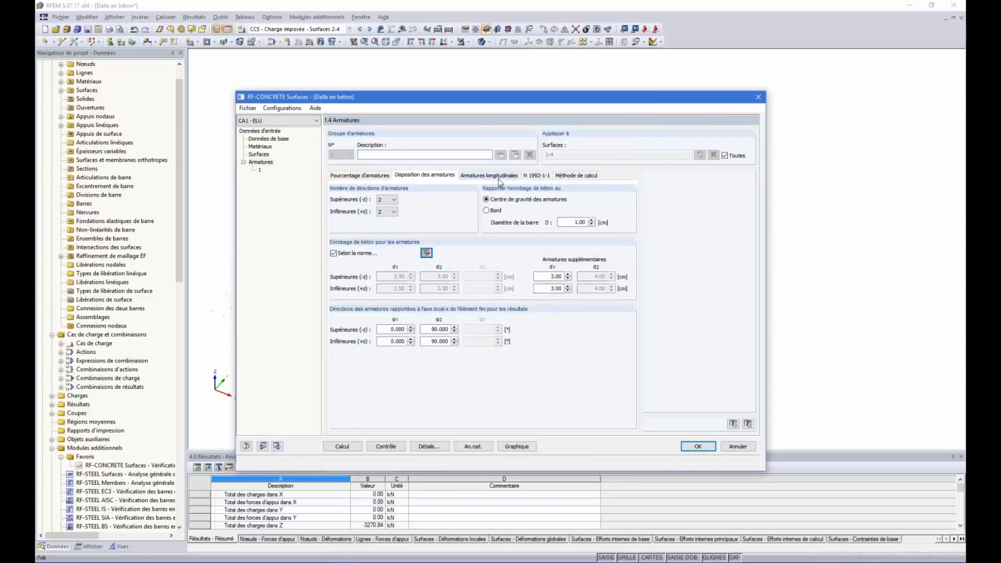
Review the longitudinal reinforcement settings and the information on the additional reinforcement approaches for serviceability.
{"action": "left_click", "coordinate": [490, 176]}
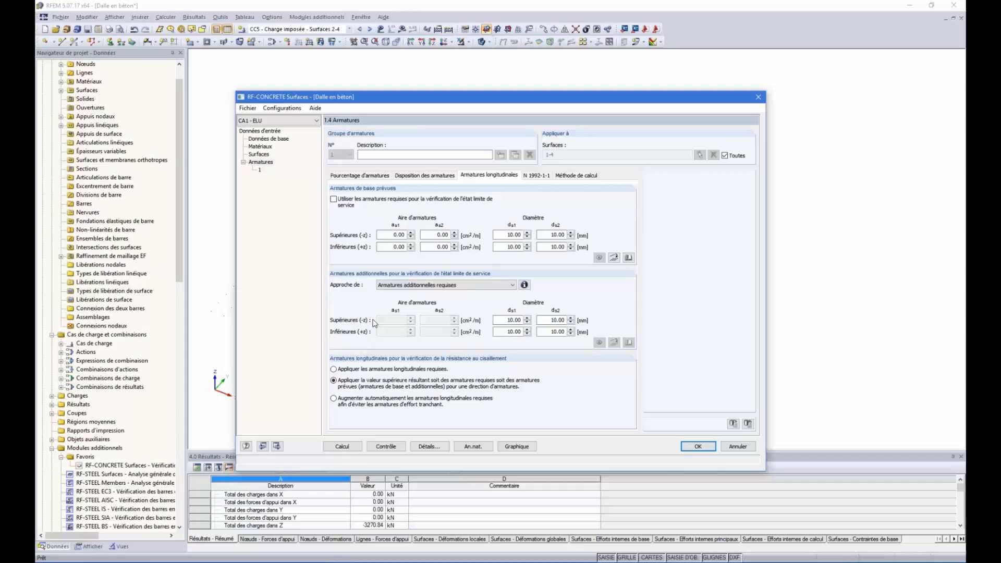
{"action": "left_click", "coordinate": [524, 285]}
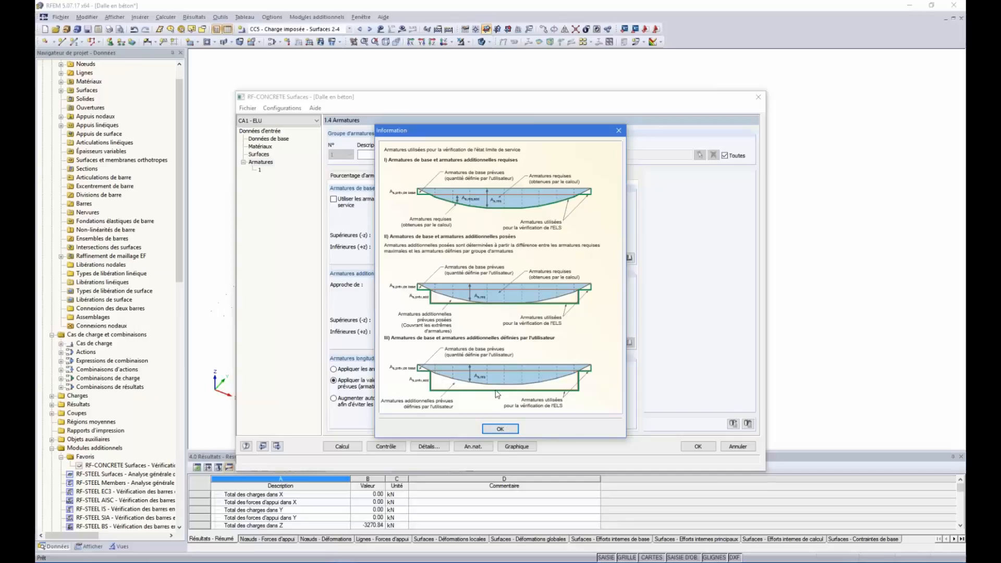
{"action": "left_click", "coordinate": [500, 430]}
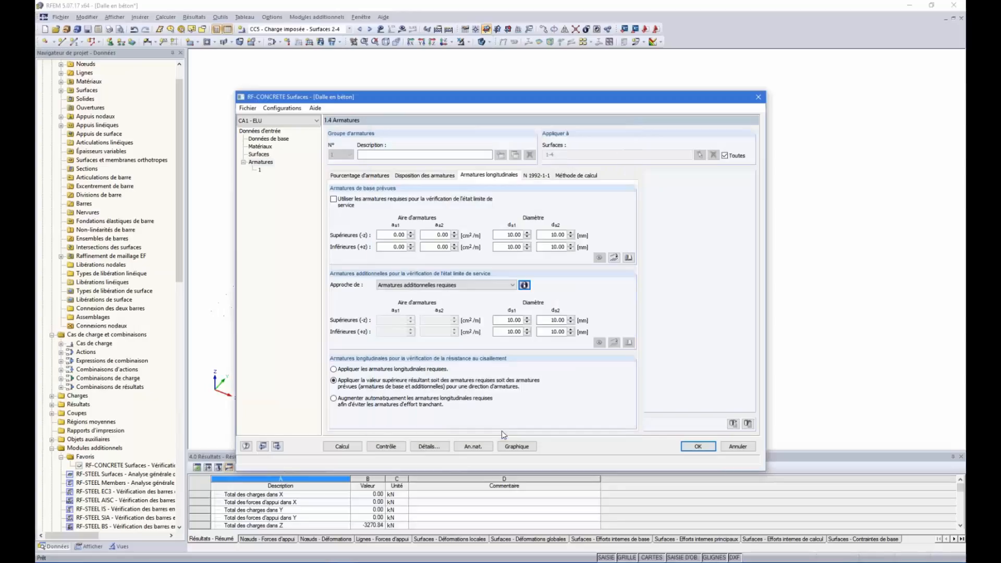
Examine the EN 1992-1-1 minimum reinforcement, strut angle and factor settings, and the internal forces optimisation method.
{"action": "left_click", "coordinate": [540, 176]}
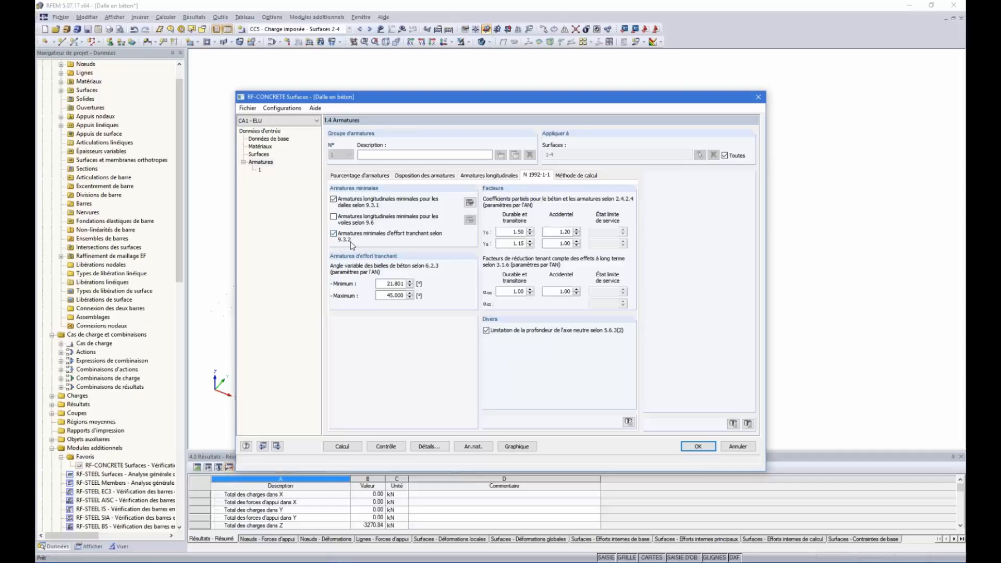
{"action": "left_click", "coordinate": [392, 295]}
{"action": "left_click", "coordinate": [576, 175]}
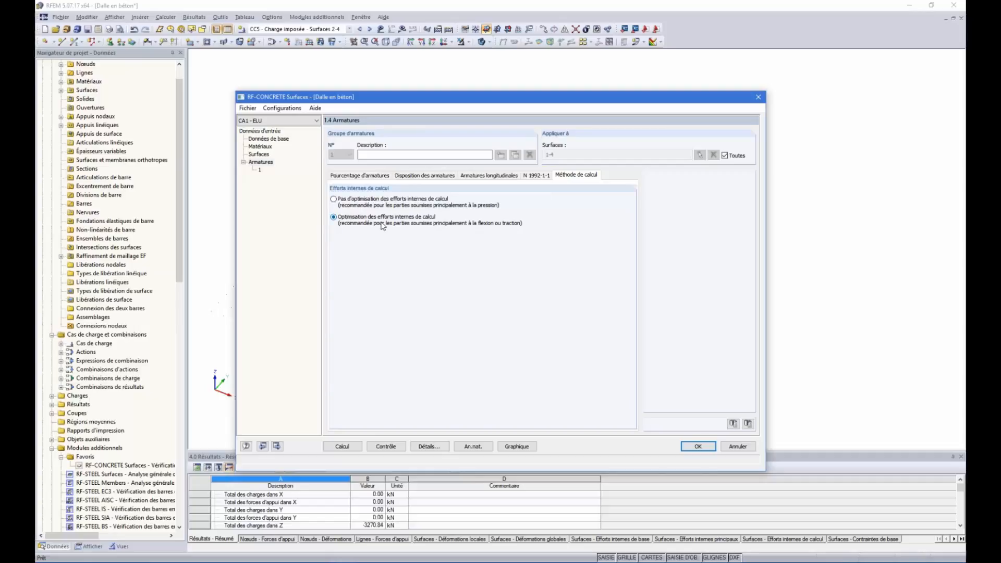
{"action": "left_click", "coordinate": [481, 177]}
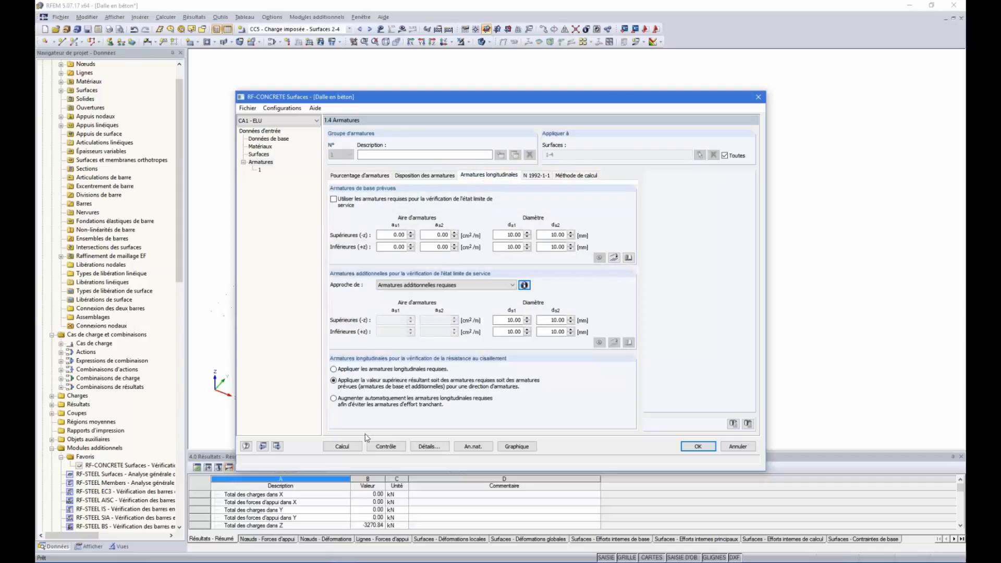
Run the plausibility check on the input data and calculate the ELU design case.
{"action": "left_click", "coordinate": [393, 449]}
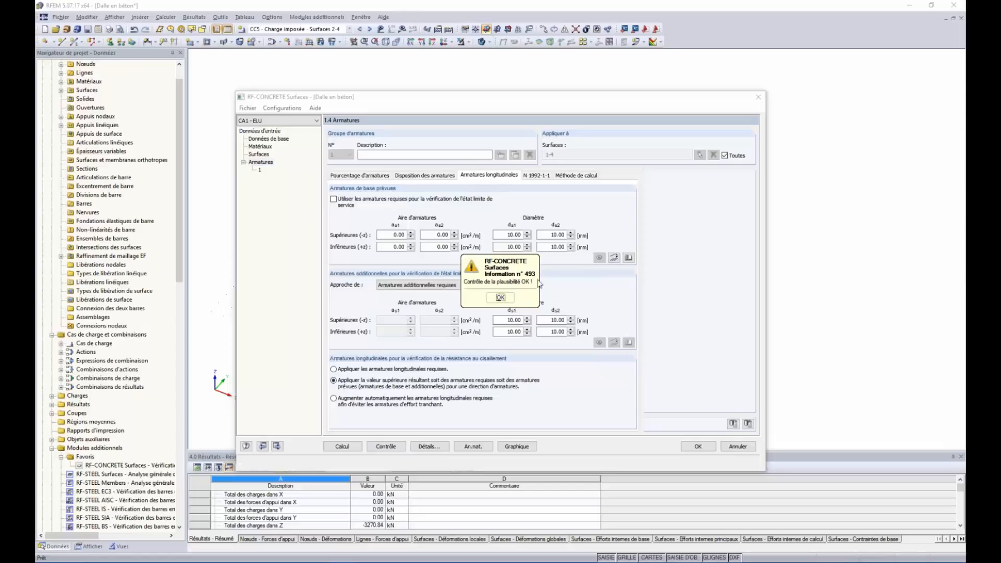
{"action": "left_click", "coordinate": [500, 297]}
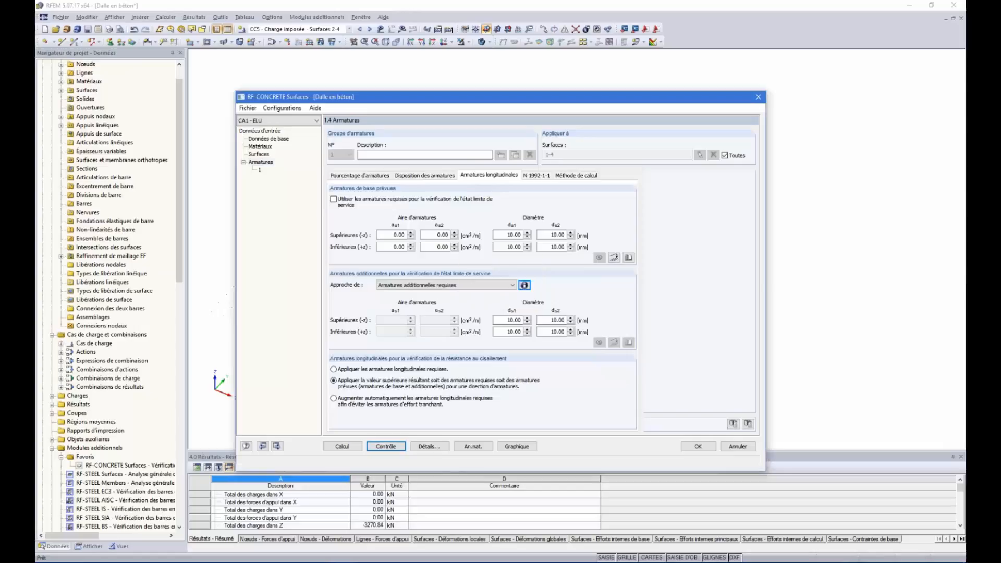
{"action": "left_click", "coordinate": [343, 447]}
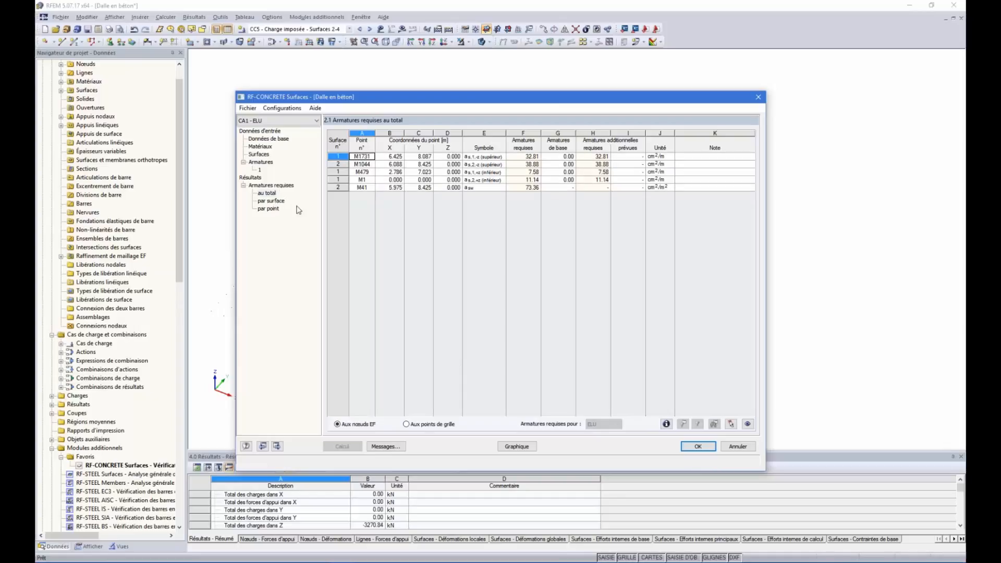
View the required reinforcement results by surface and by point.
{"action": "left_click", "coordinate": [271, 201]}
{"action": "left_click", "coordinate": [269, 209]}
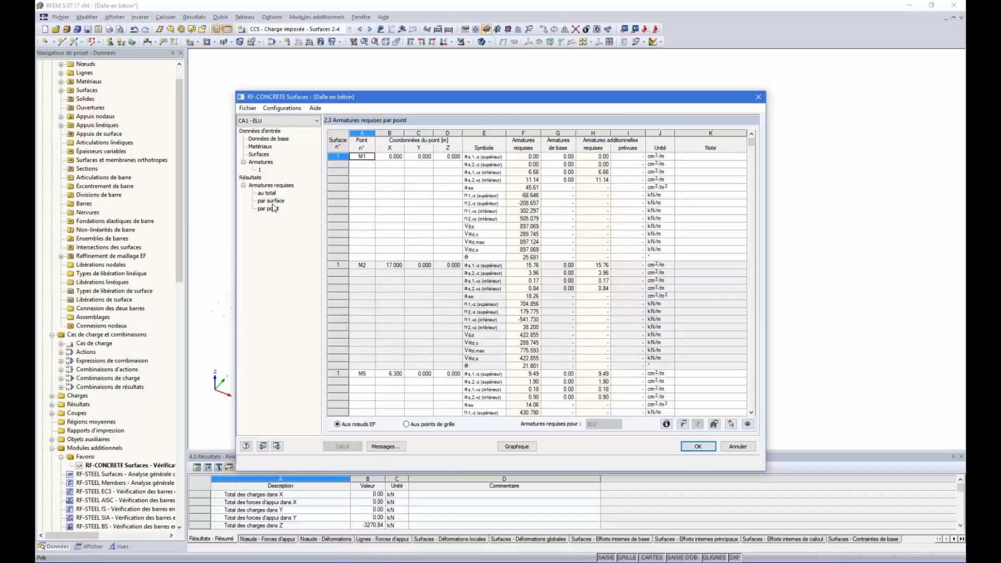
Compare the required reinforcement by surface at grid points and at FE nodes.
{"action": "left_click", "coordinate": [271, 201]}
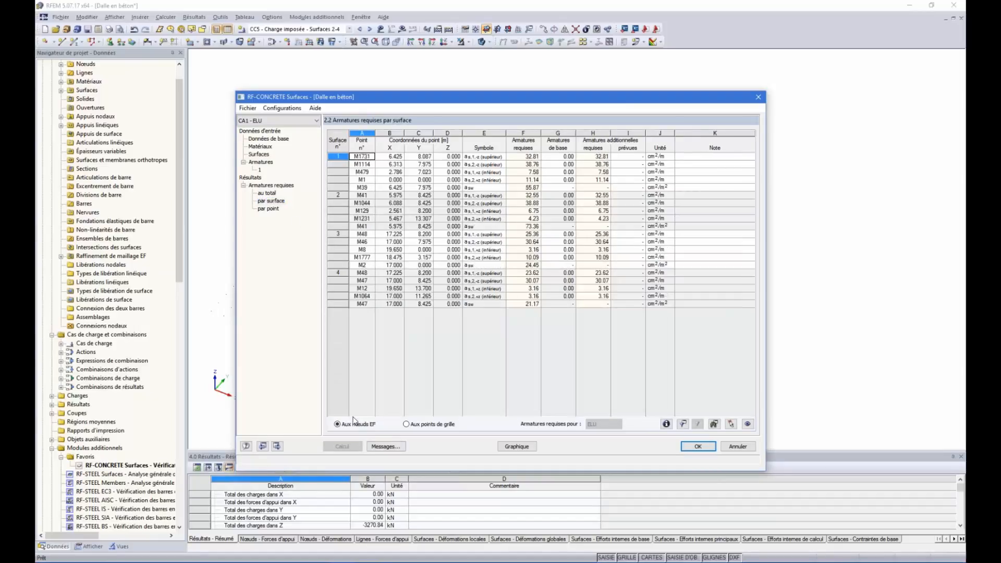
{"action": "left_click", "coordinate": [416, 427]}
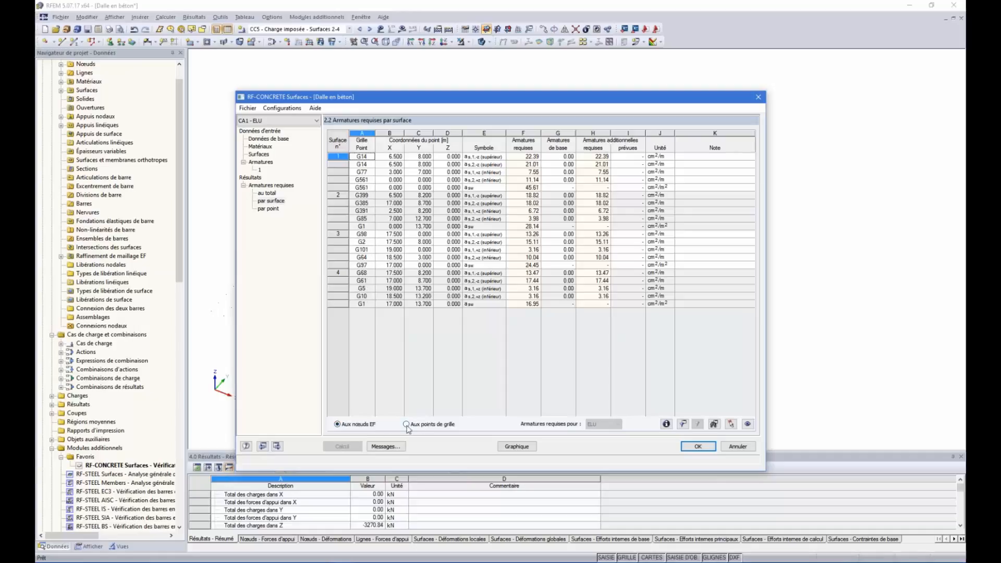
{"action": "left_click", "coordinate": [337, 425]}
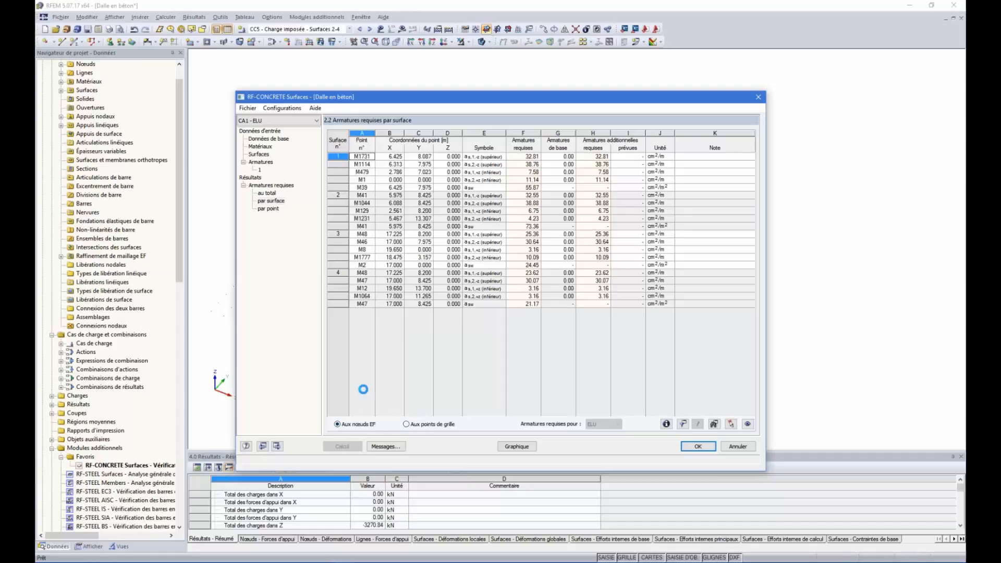
Examine the calculation details of surface 1 at mesh point M1731 with all sections collapsed and with all expanded.
{"action": "left_click", "coordinate": [666, 423]}
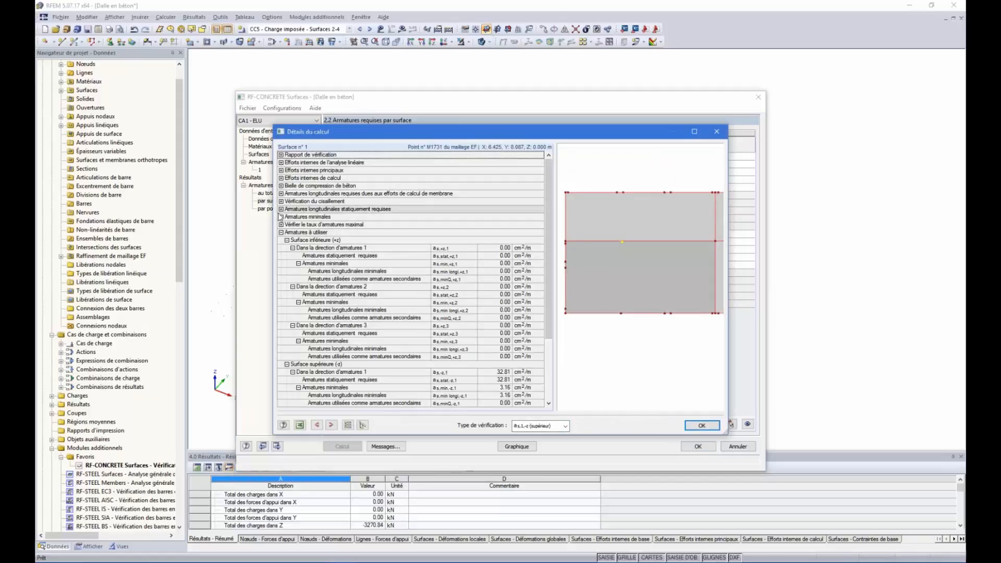
{"action": "left_click", "coordinate": [347, 425]}
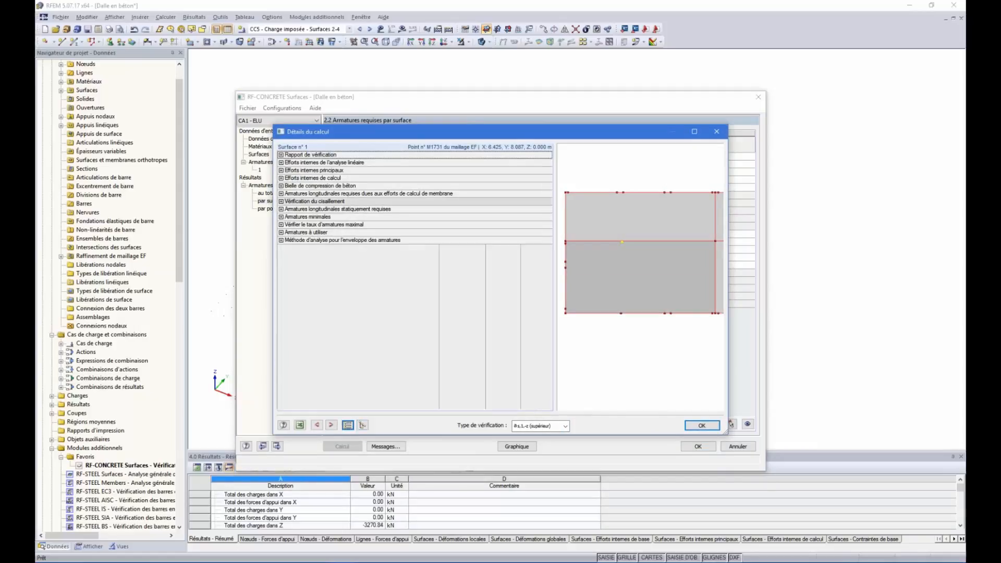
{"action": "left_click", "coordinate": [363, 425]}
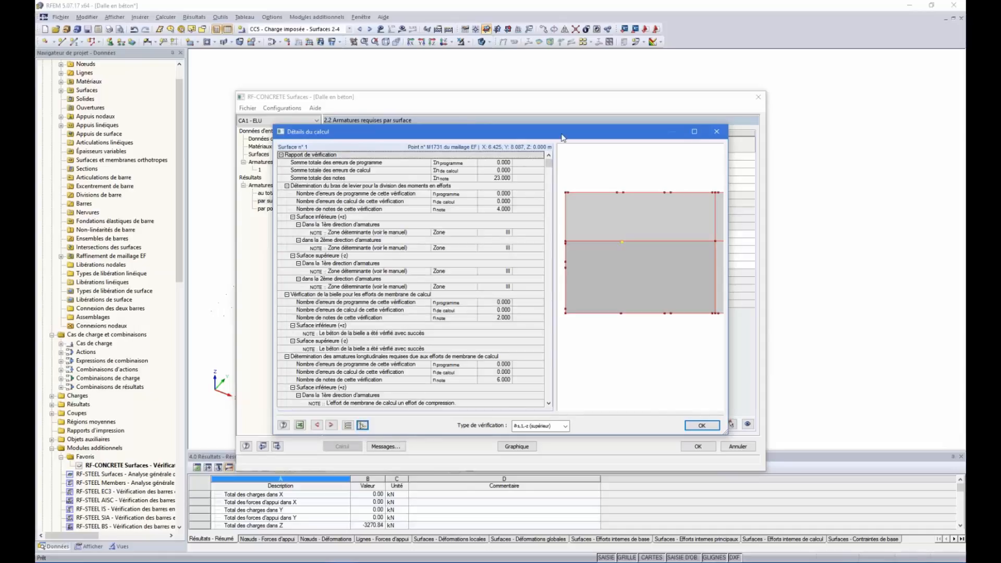
{"action": "left_click_drag", "start_coordinate": [549, 163], "coordinate": [556, 346]}
{"action": "left_click", "coordinate": [717, 132]}
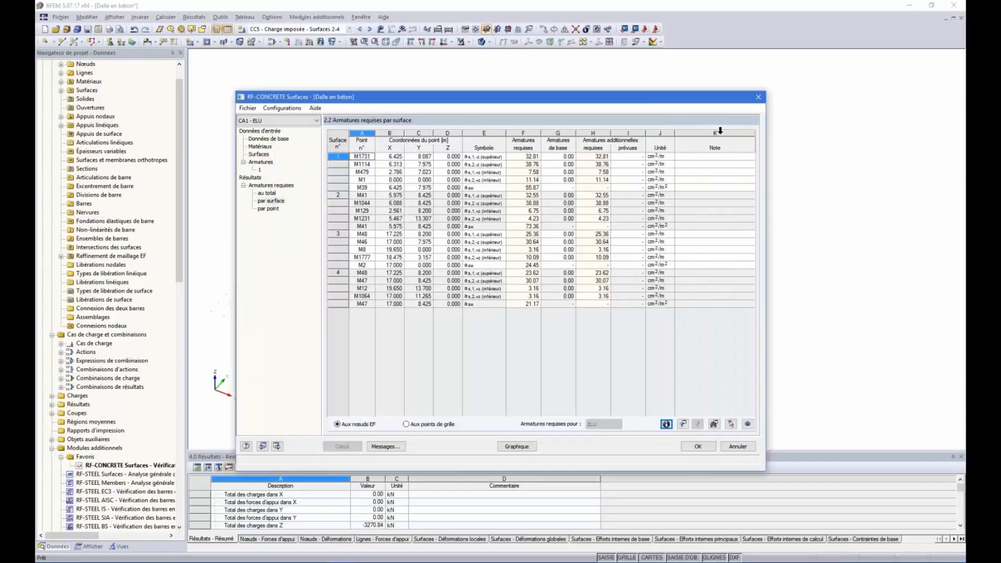
View the total required reinforcement and display the RF-CONCRETE Surfaces results graphically on the slab.
{"action": "left_click", "coordinate": [271, 194]}
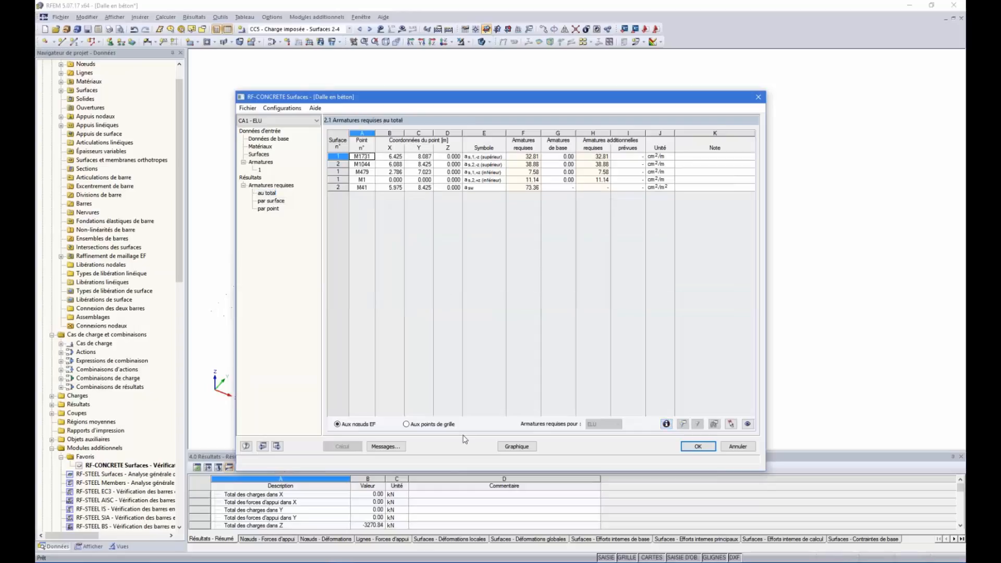
{"action": "left_click_drag", "start_coordinate": [503, 98], "coordinate": [547, 92]}
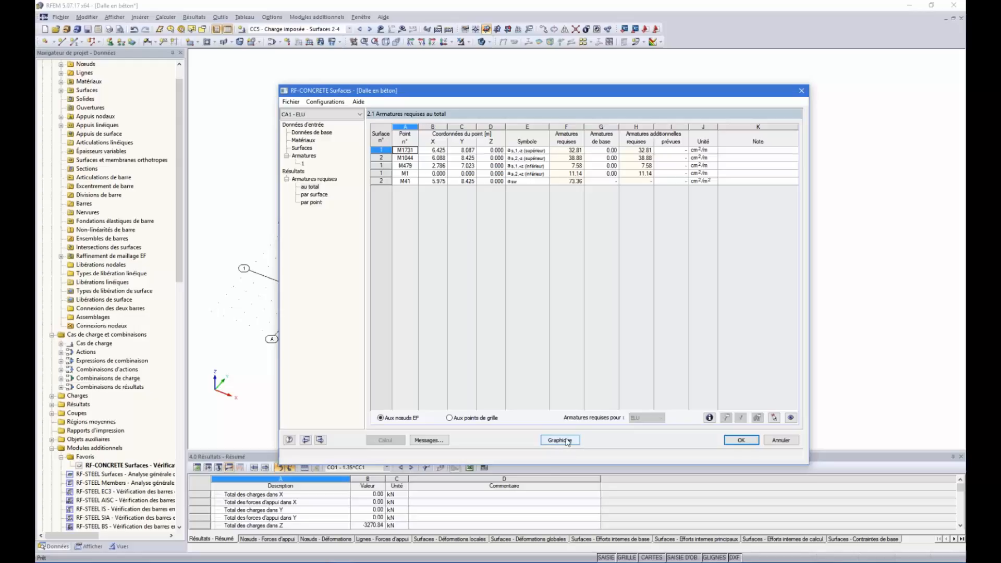
{"action": "left_click", "coordinate": [563, 441]}
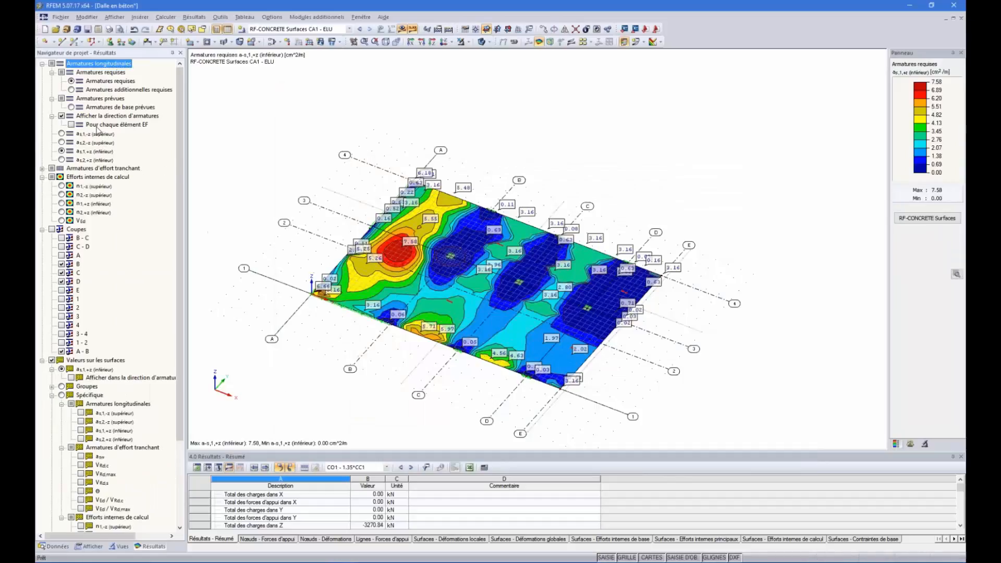
Compare the required upper reinforcement contours in directions 1 and 2 on the slab.
{"action": "left_click", "coordinate": [61, 134]}
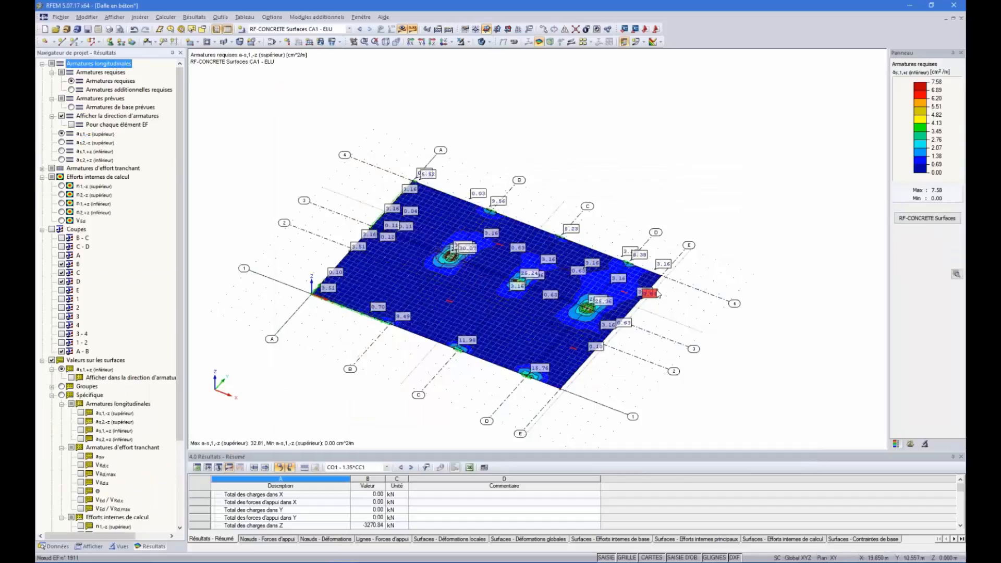
{"action": "middle_click_drag", "start_coordinate": [649, 293], "coordinate": [535, 310], "text": "ctrl"}
{"action": "scroll", "coordinate": [524, 322], "scroll_direction": "up", "scroll_amount": 2}
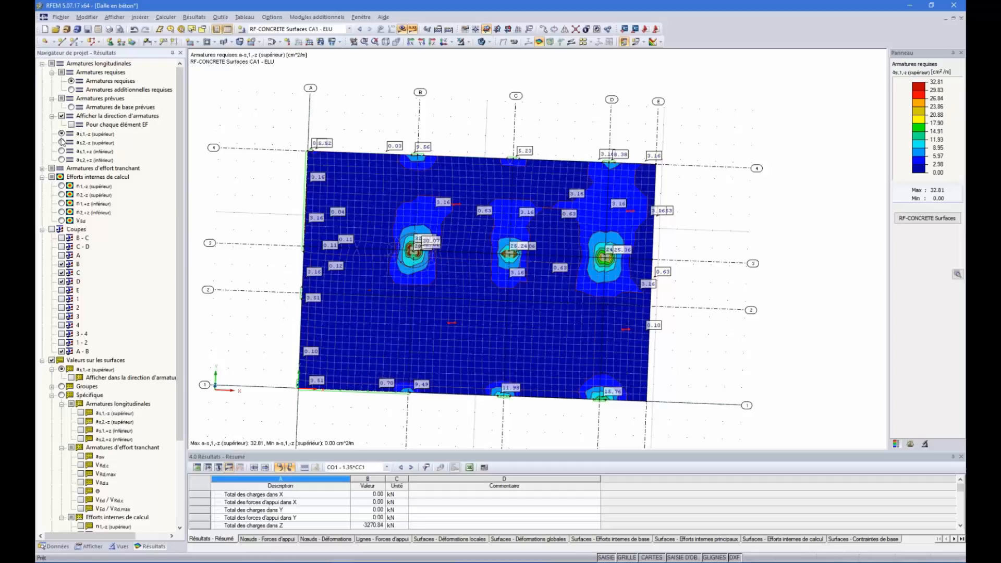
{"action": "middle_click_drag", "start_coordinate": [429, 260], "coordinate": [425, 292], "text": "ctrl"}
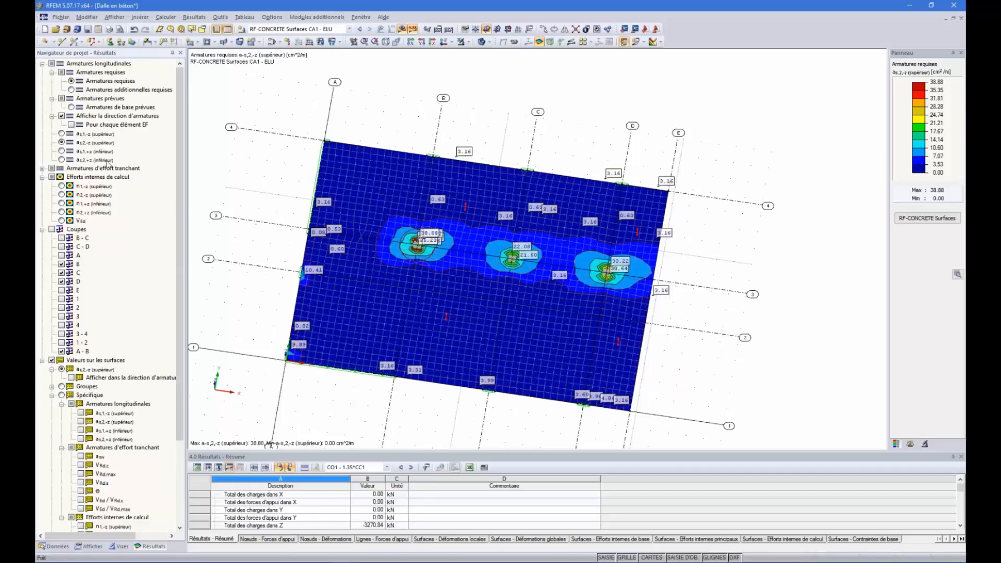
Display the required upper reinforcement in direction 1 again and examine its distribution over the supports from several angles.
{"action": "left_click", "coordinate": [61, 151]}
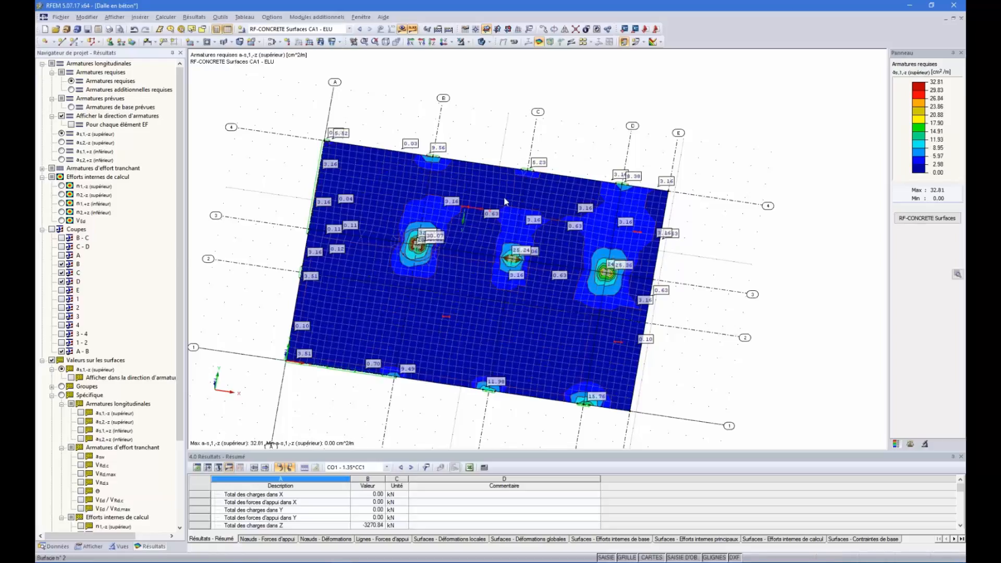
{"action": "middle_click_drag", "start_coordinate": [654, 348], "coordinate": [584, 269], "text": "ctrl"}
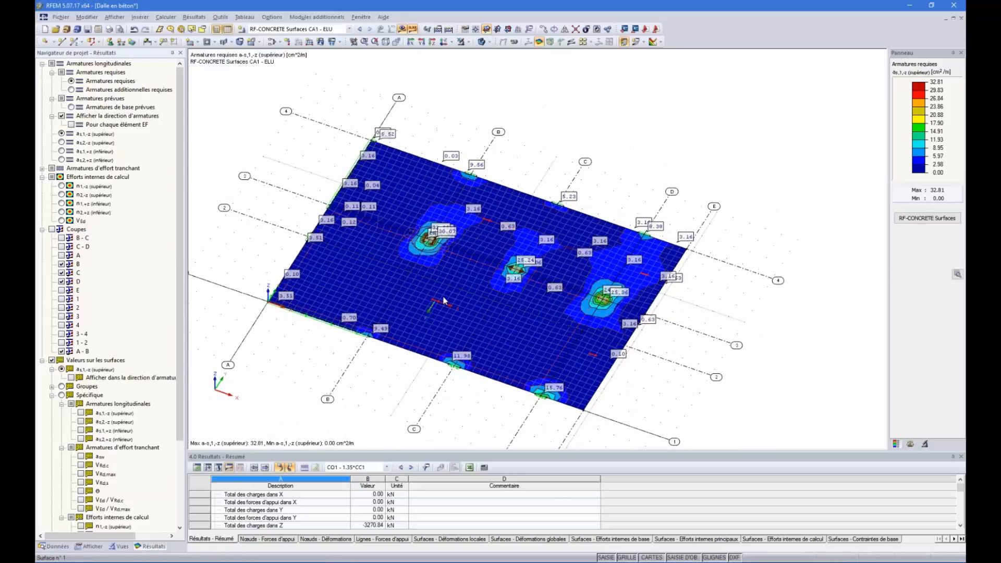
{"action": "scroll", "coordinate": [444, 301], "scroll_direction": "up", "scroll_amount": 2}
{"action": "middle_click_drag", "start_coordinate": [403, 313], "coordinate": [437, 298], "text": "ctrl"}
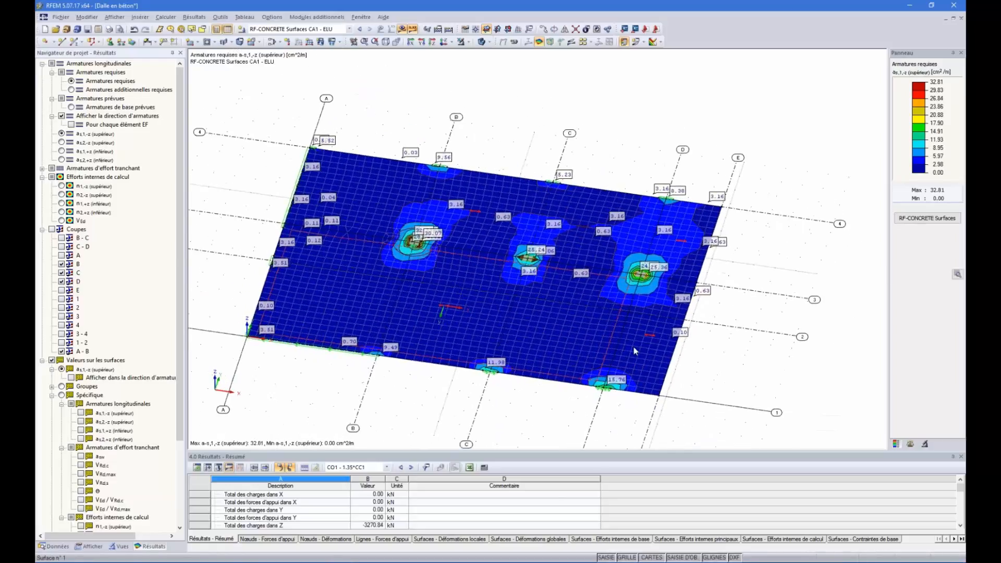
{"action": "middle_click_drag", "start_coordinate": [635, 352], "coordinate": [706, 327], "text": "ctrl"}
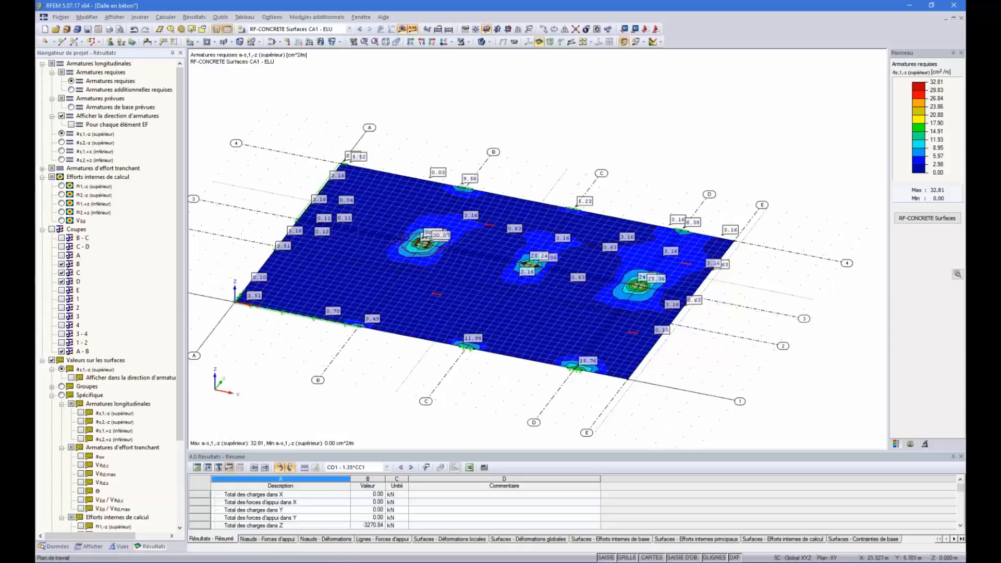
{"action": "middle_click_drag", "start_coordinate": [459, 294], "coordinate": [508, 334], "text": "ctrl"}
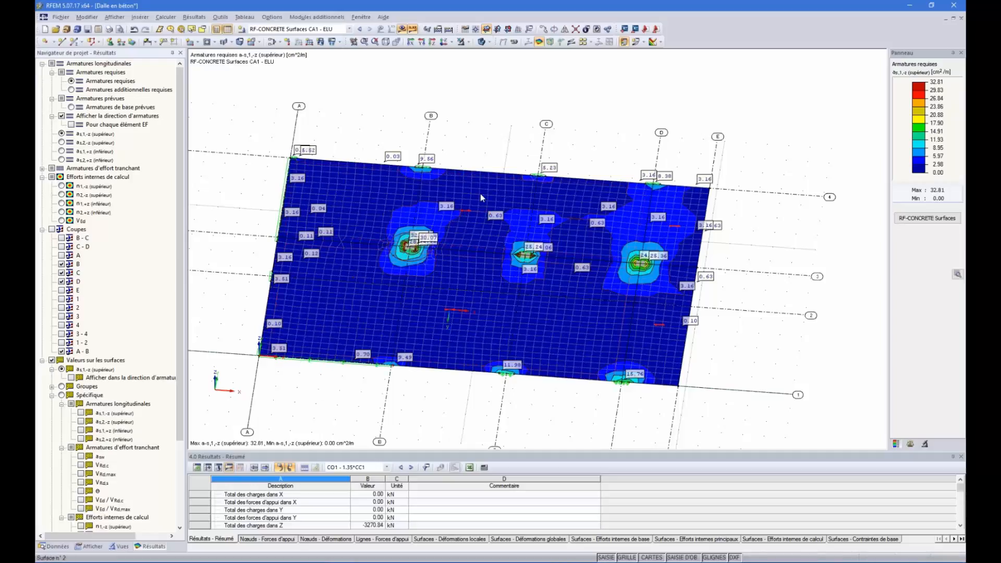
{"action": "middle_click_drag", "start_coordinate": [475, 322], "coordinate": [504, 355], "text": "ctrl"}
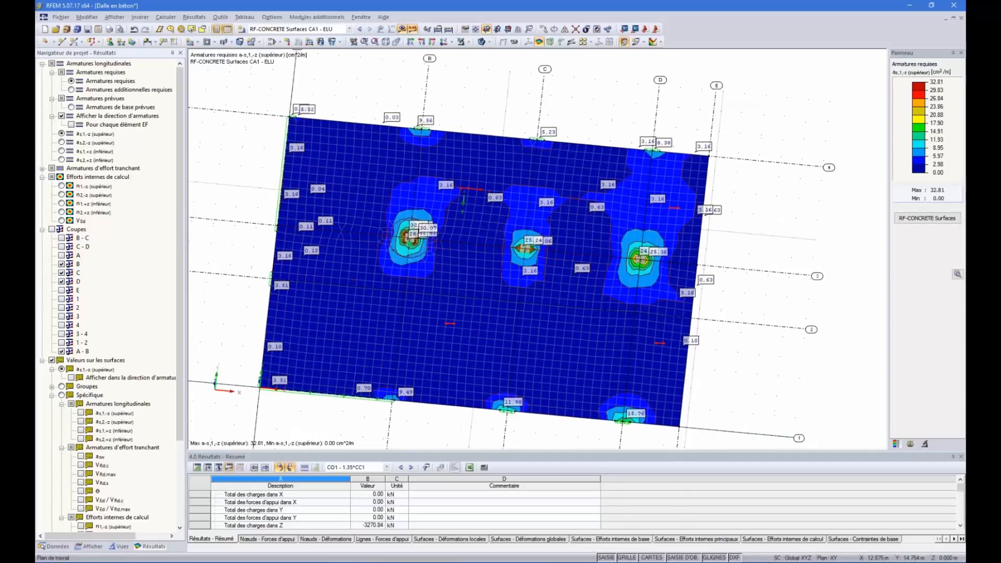
Turn off the surface result contours and show the slab as a wireframe model.
{"action": "left_click", "coordinate": [660, 41]}
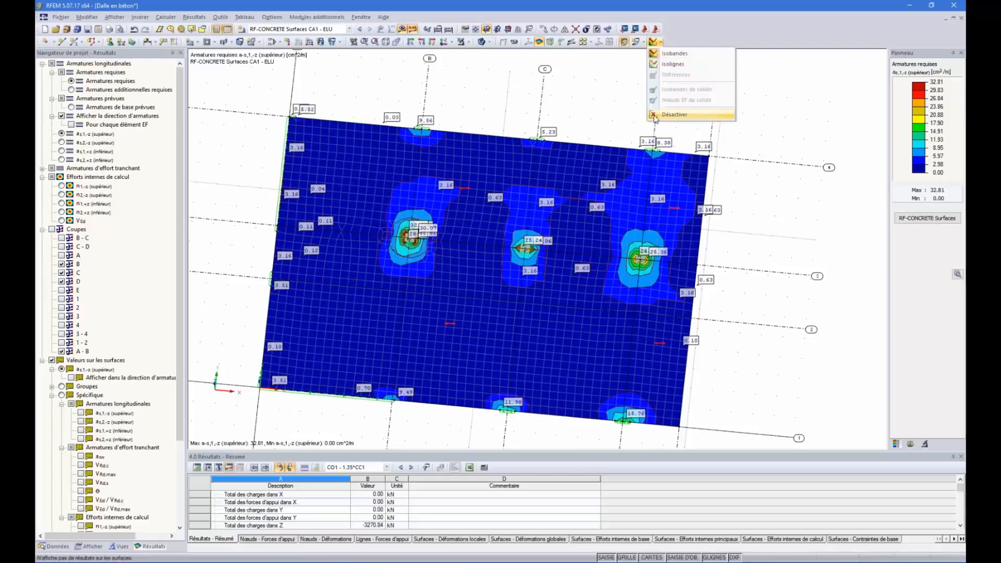
{"action": "left_click", "coordinate": [657, 115]}
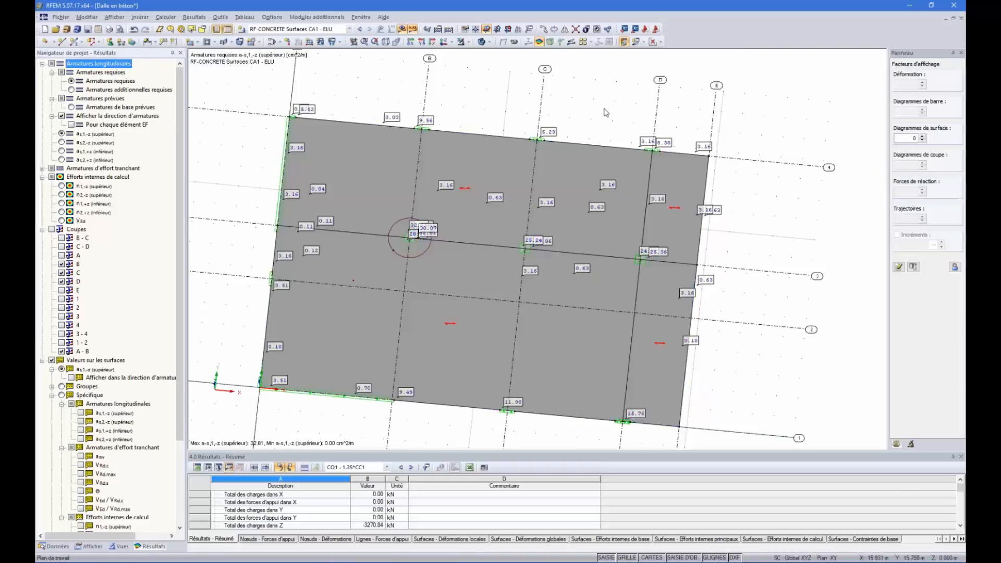
{"action": "left_click", "coordinate": [481, 42]}
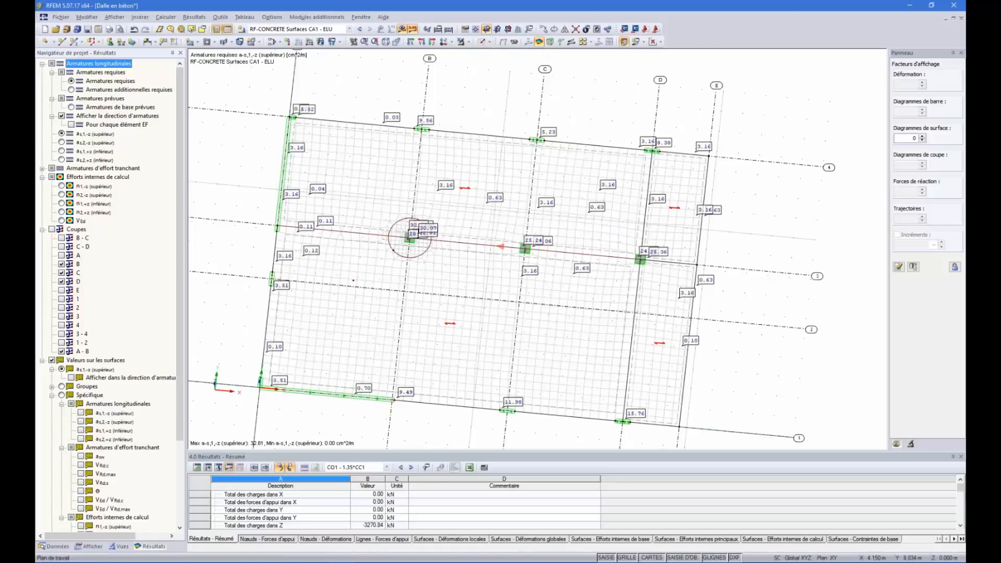
{"action": "middle_click_drag", "start_coordinate": [360, 234], "coordinate": [339, 241], "text": "ctrl"}
{"action": "scroll", "coordinate": [338, 241], "scroll_direction": "down", "scroll_amount": 2}
Delete the existing section A - B and hide sections B, C and D.
{"action": "right_click", "coordinate": [81, 352]}
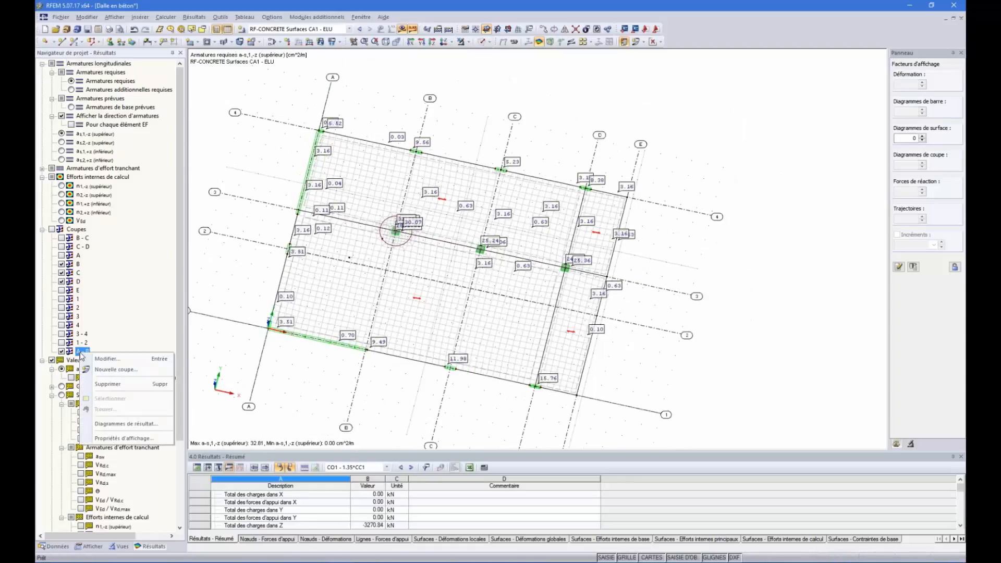
{"action": "left_click", "coordinate": [117, 385]}
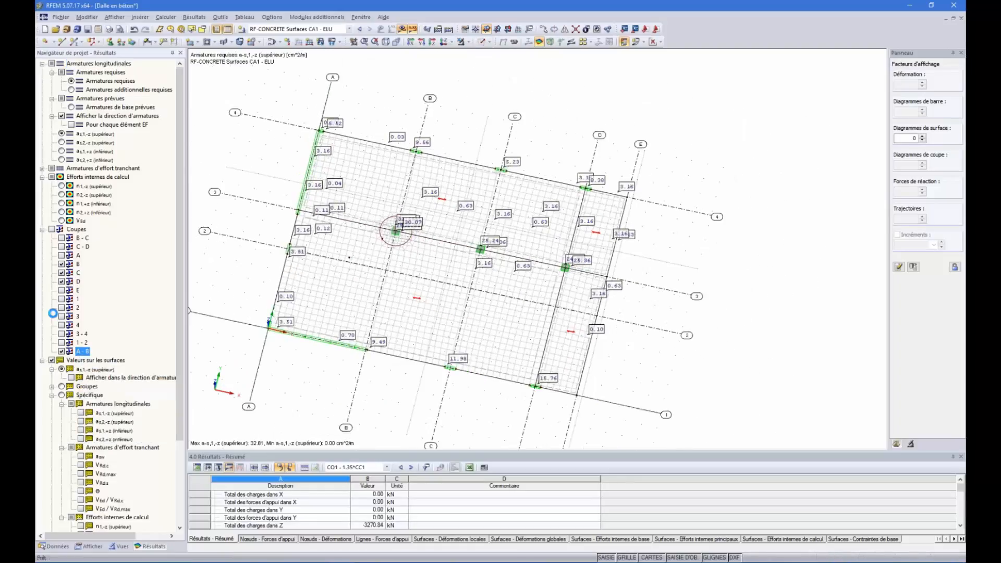
{"action": "left_click", "coordinate": [61, 264]}
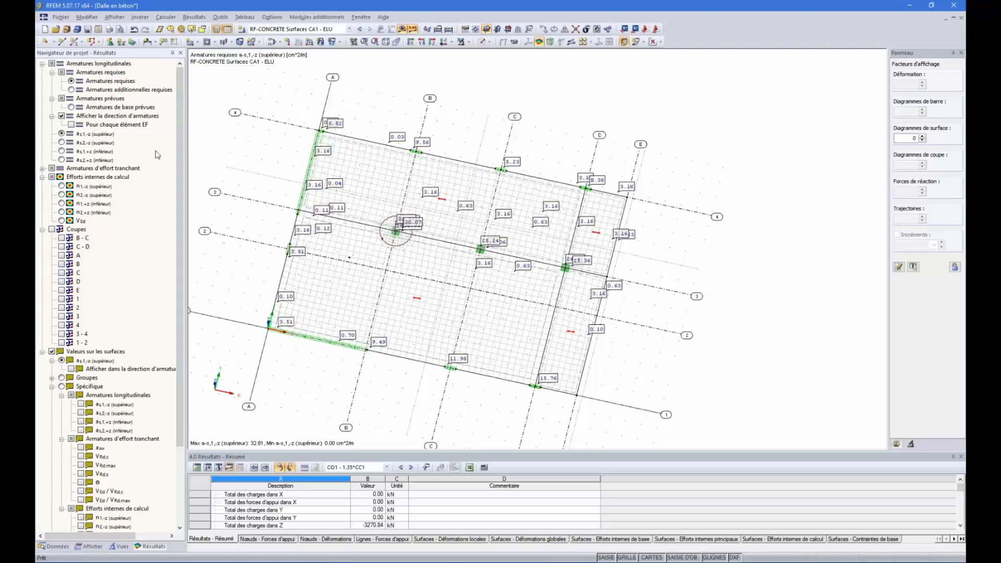
Start a new numerical section named A - B with edge points picked at (3, 15, 0) and (3, -2, 0) m.
{"action": "left_click", "coordinate": [643, 41]}
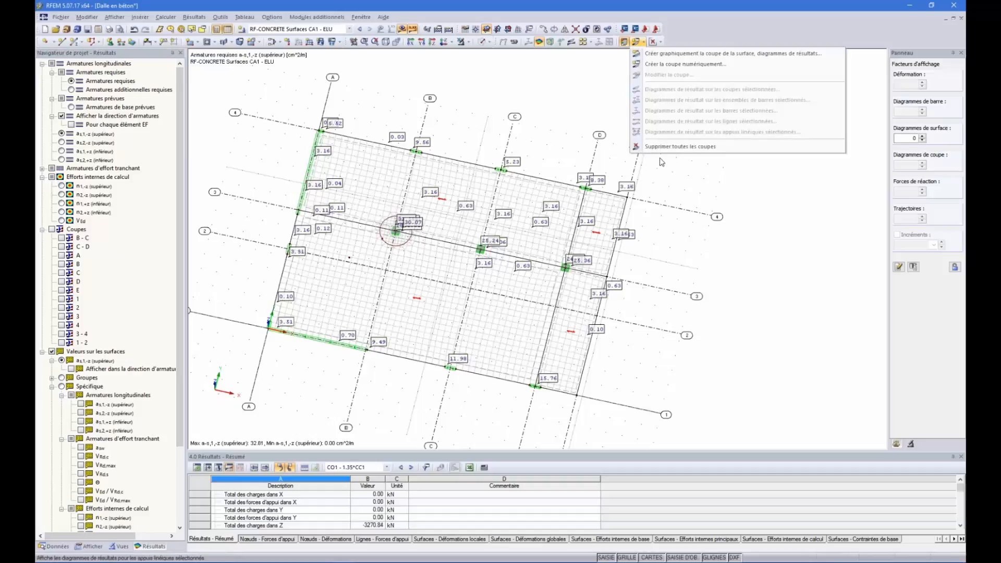
{"action": "left_click", "coordinate": [680, 64]}
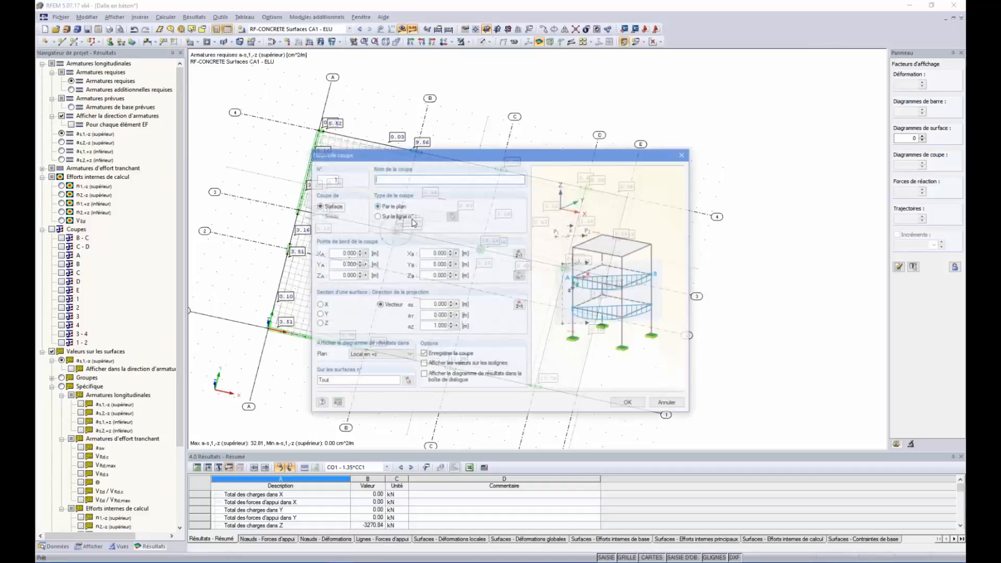
{"action": "left_click_drag", "start_coordinate": [393, 155], "coordinate": [569, 119]}
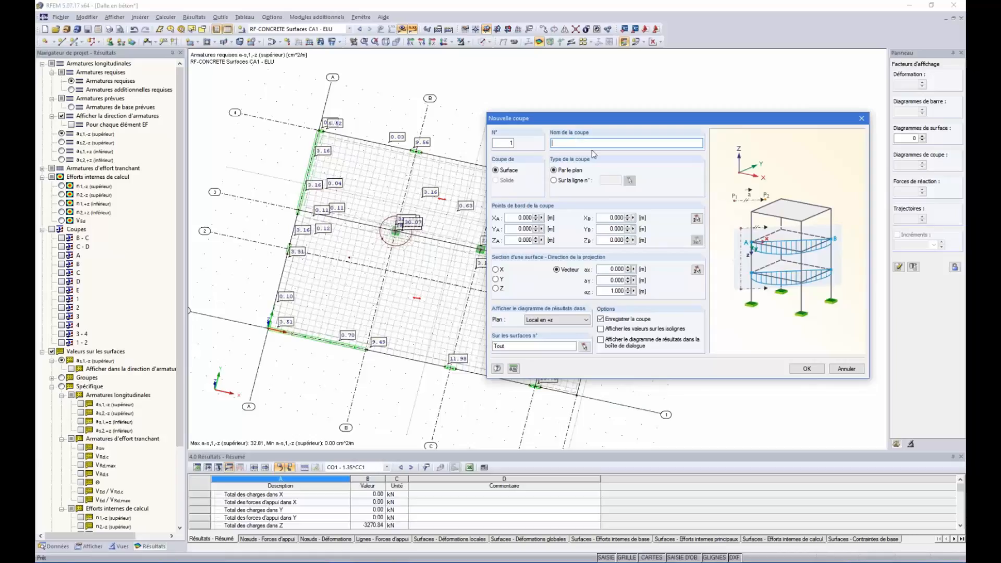
{"action": "type", "text": "-BB"}
{"action": "left_click", "coordinate": [696, 218]}
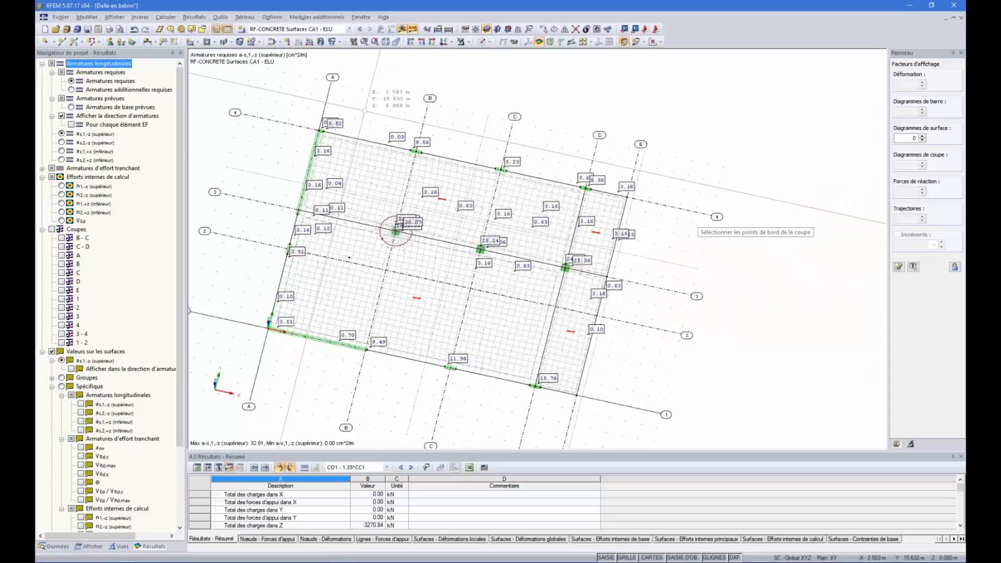
{"action": "left_click", "coordinate": [371, 123]}
{"action": "left_click", "coordinate": [309, 369]}
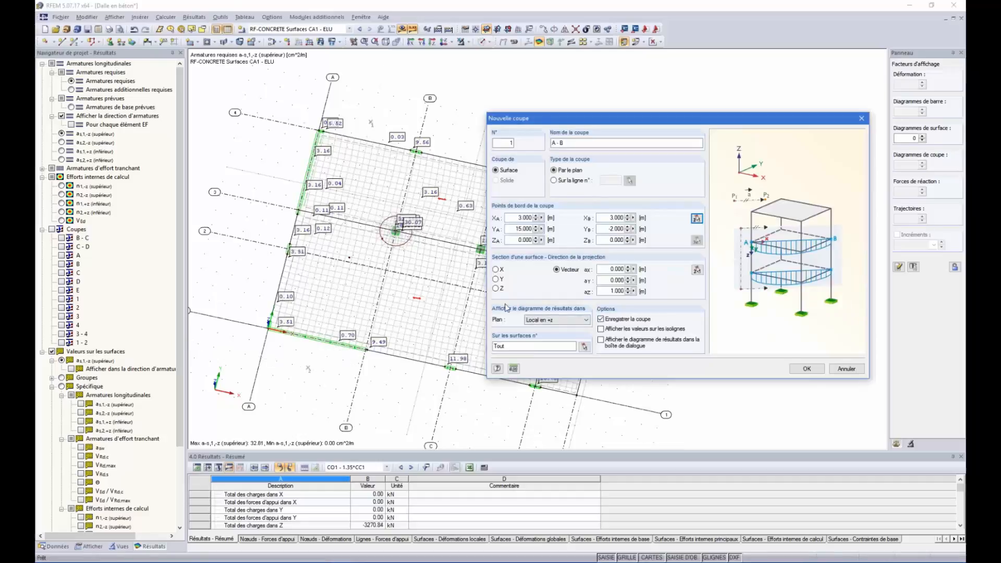
Set the section's projection direction to Z and its diagram plane to Global en +X, and create it.
{"action": "left_click", "coordinate": [496, 288]}
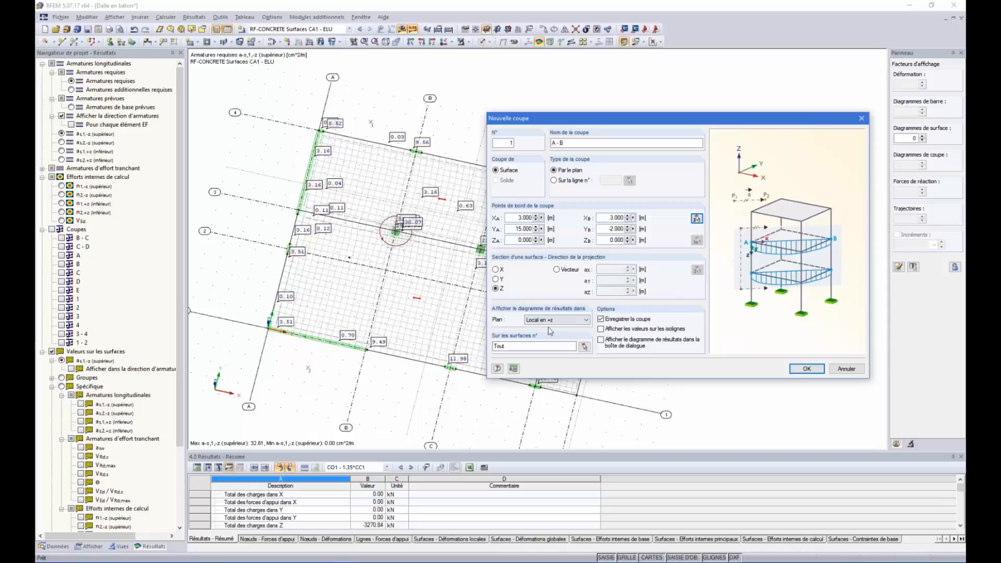
{"action": "left_click", "coordinate": [554, 319]}
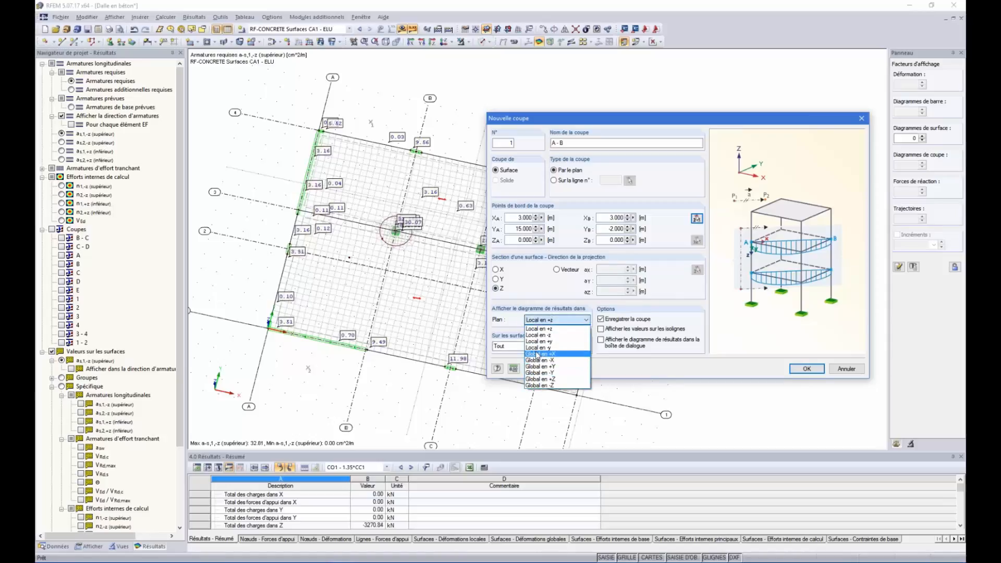
{"action": "left_click", "coordinate": [537, 354]}
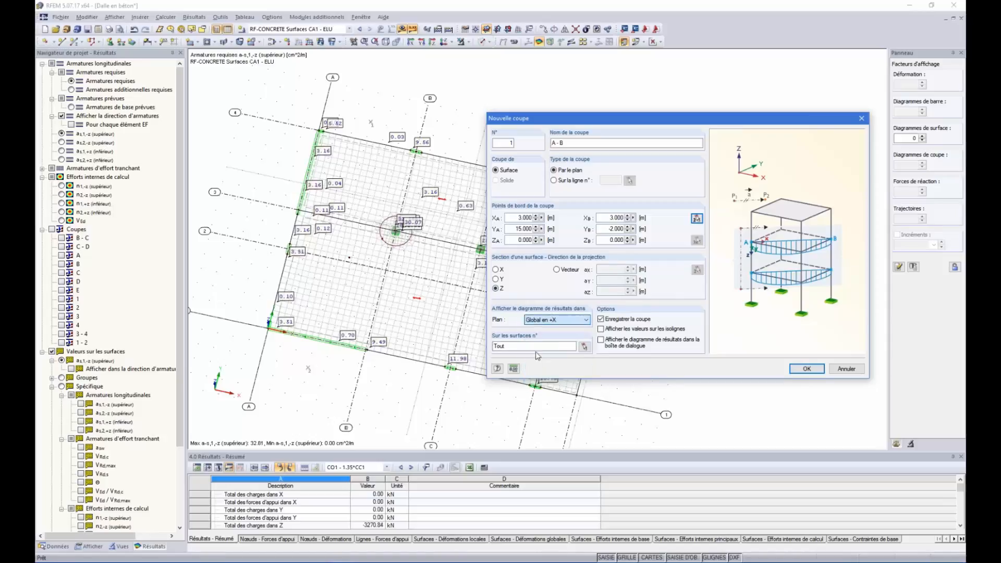
{"action": "left_click", "coordinate": [806, 368]}
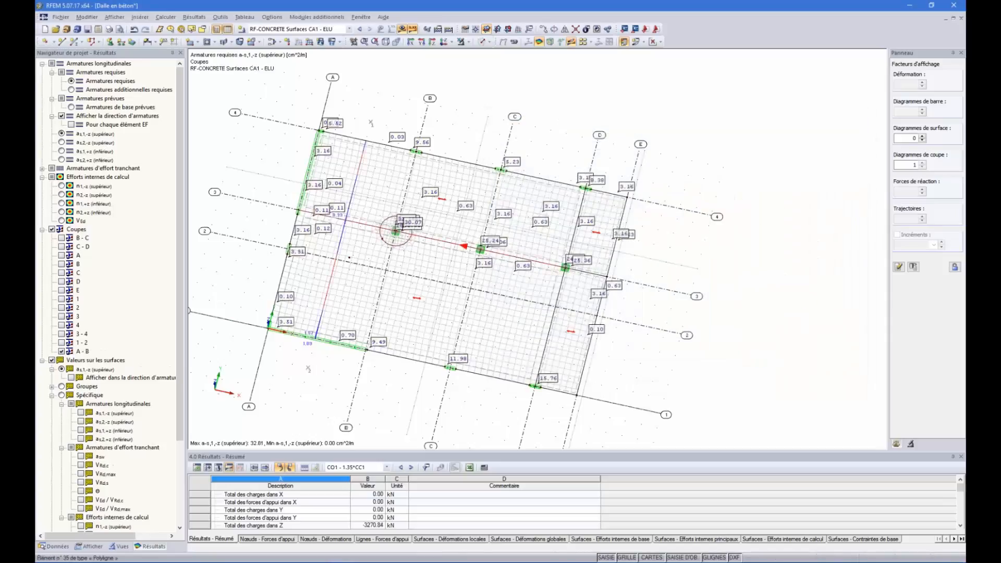
{"action": "middle_click_drag", "start_coordinate": [405, 228], "coordinate": [435, 223], "text": "ctrl"}
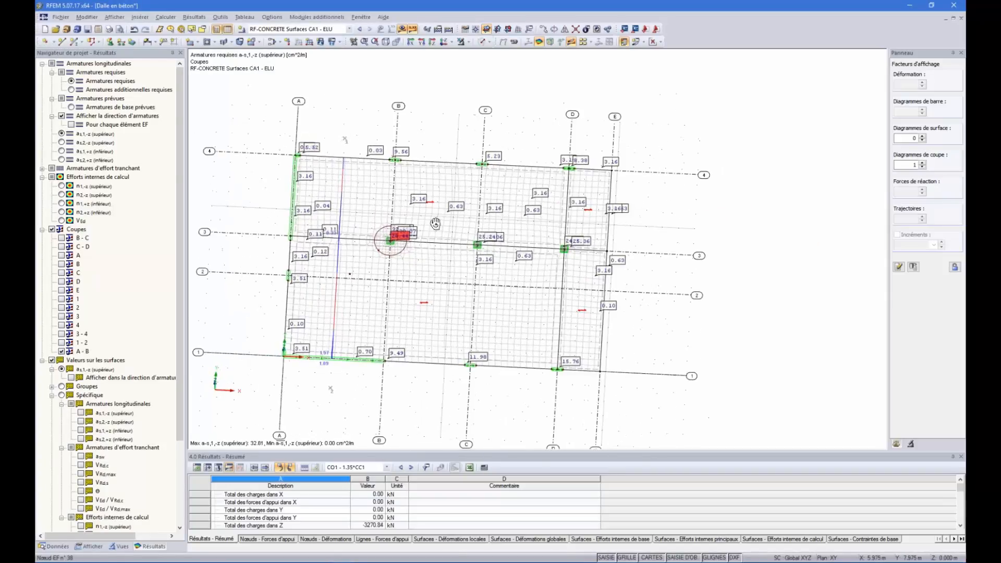
Display the required lower reinforcement a-s,1,+z along section A - B and examine its diagram.
{"action": "scroll", "coordinate": [360, 269], "scroll_direction": "up", "scroll_amount": 2}
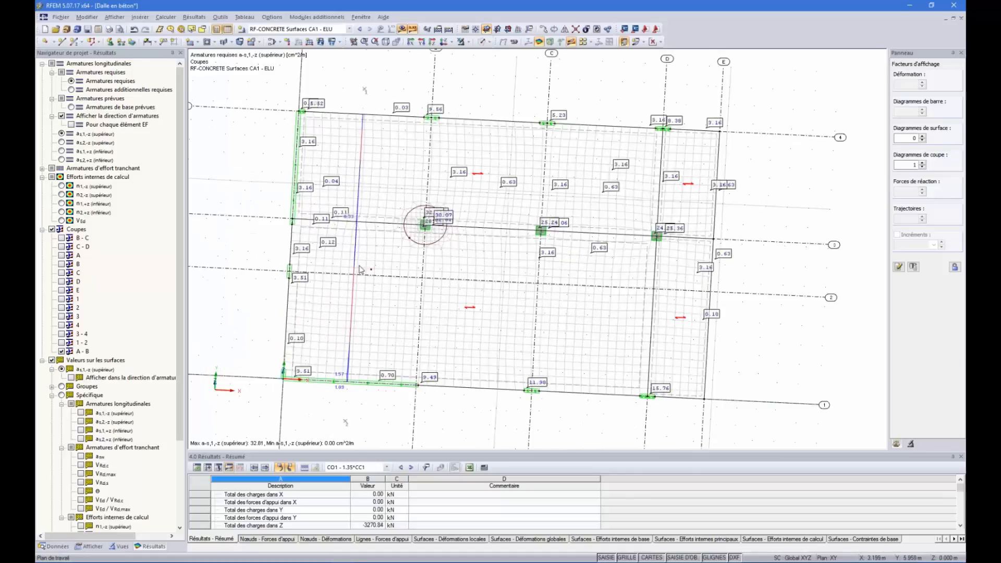
{"action": "scroll", "coordinate": [360, 269], "scroll_direction": "up", "scroll_amount": 1}
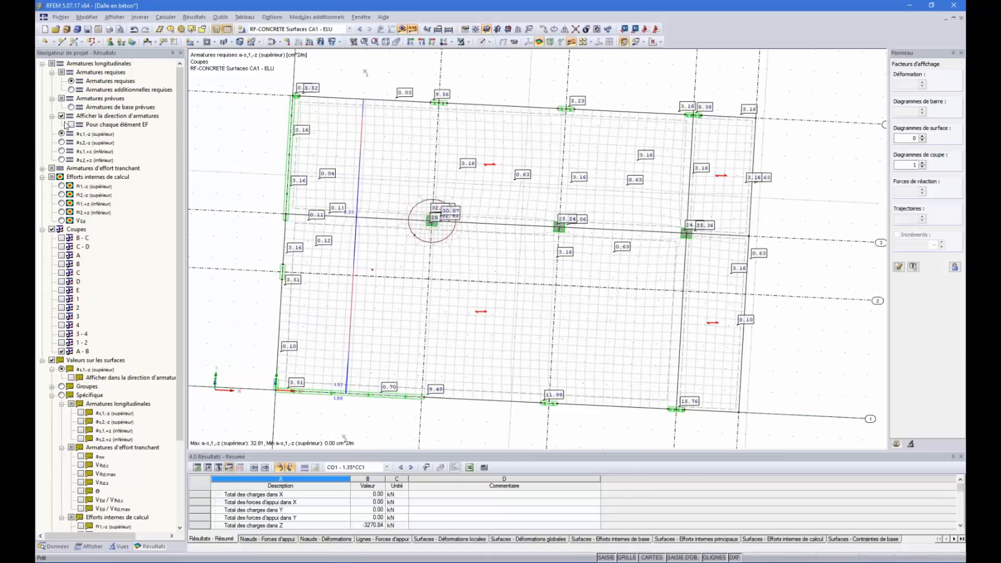
{"action": "left_click", "coordinate": [62, 142]}
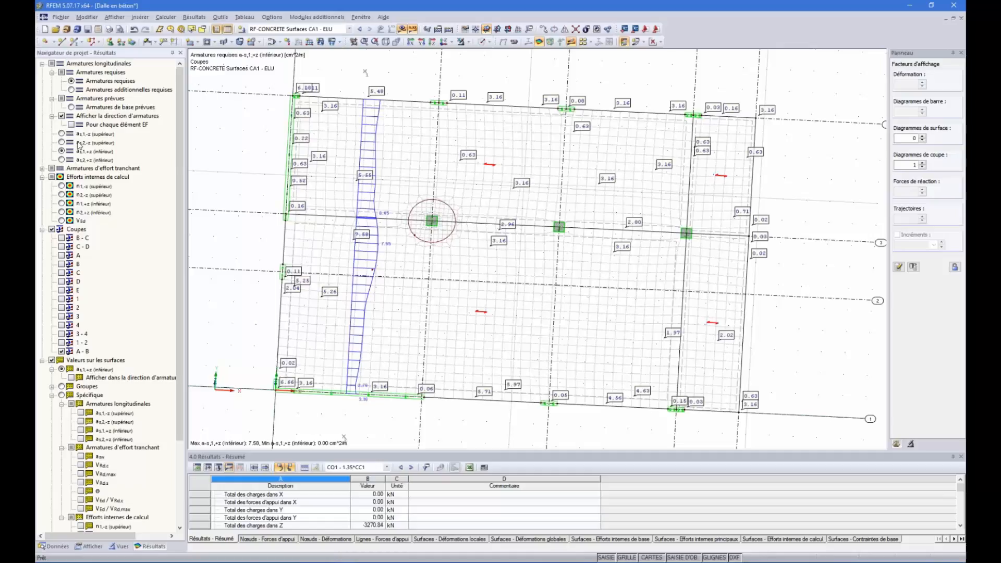
{"action": "scroll", "coordinate": [381, 233], "scroll_direction": "up", "scroll_amount": 2}
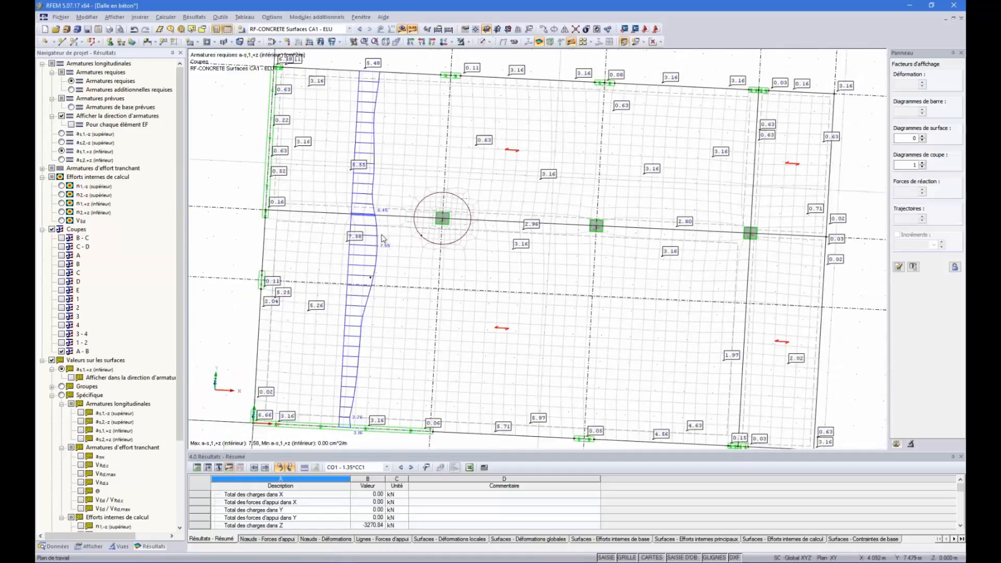
{"action": "scroll", "coordinate": [405, 203], "scroll_direction": "down", "scroll_amount": 3}
{"action": "middle_click_drag", "start_coordinate": [431, 235], "coordinate": [439, 272], "text": "ctrl"}
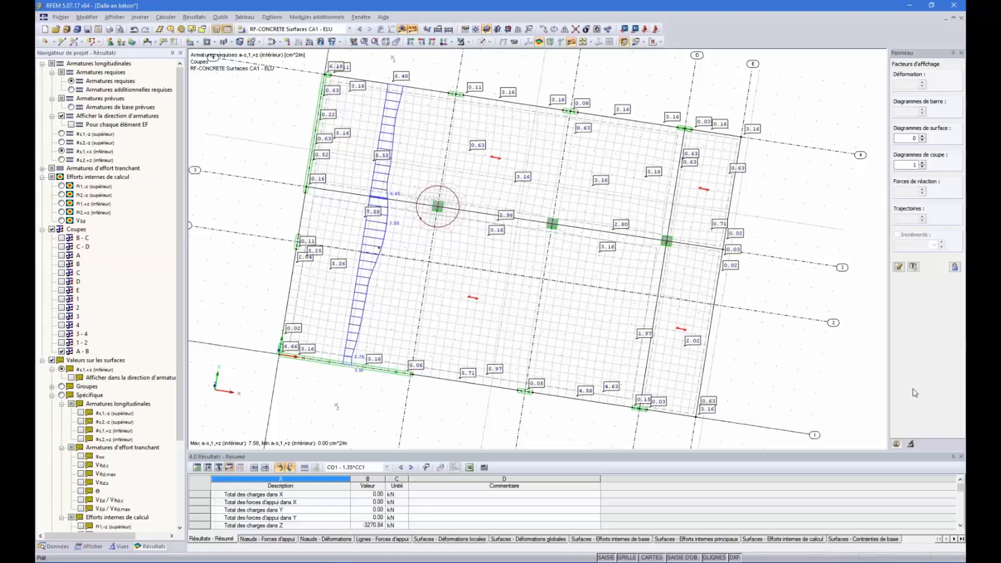
{"action": "middle_click_drag", "start_coordinate": [407, 292], "coordinate": [443, 309], "text": "ctrl"}
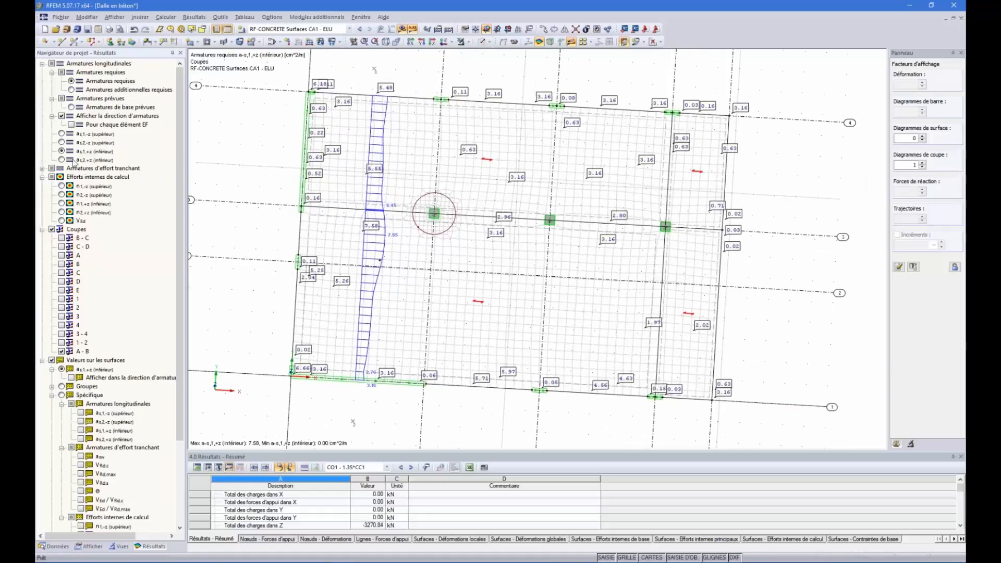
Show sections B, C and D alongside A - B and display the required upper reinforcement a-s,1,-z.
{"action": "left_click", "coordinate": [62, 159]}
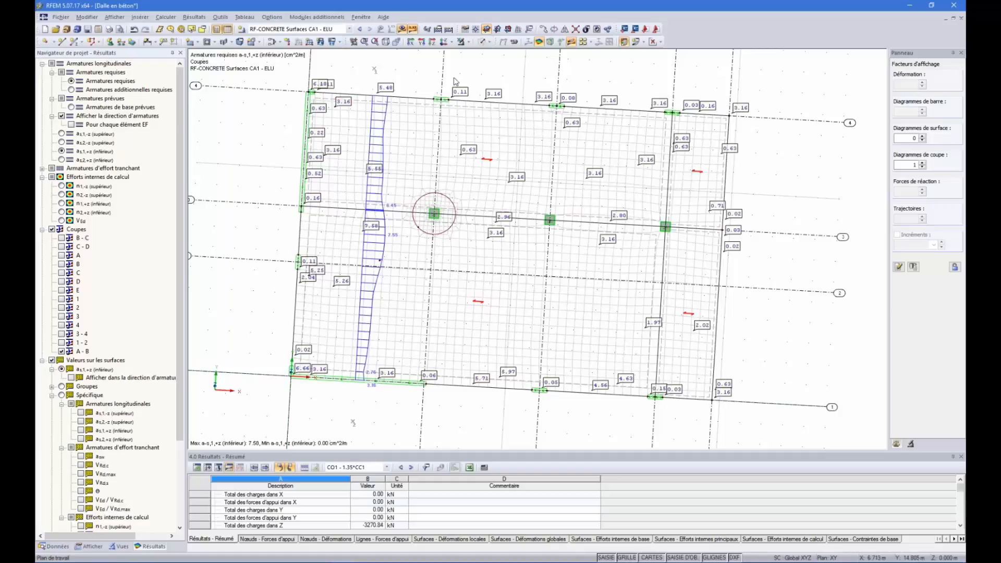
{"action": "scroll", "coordinate": [431, 386], "scroll_direction": "down", "scroll_amount": 2}
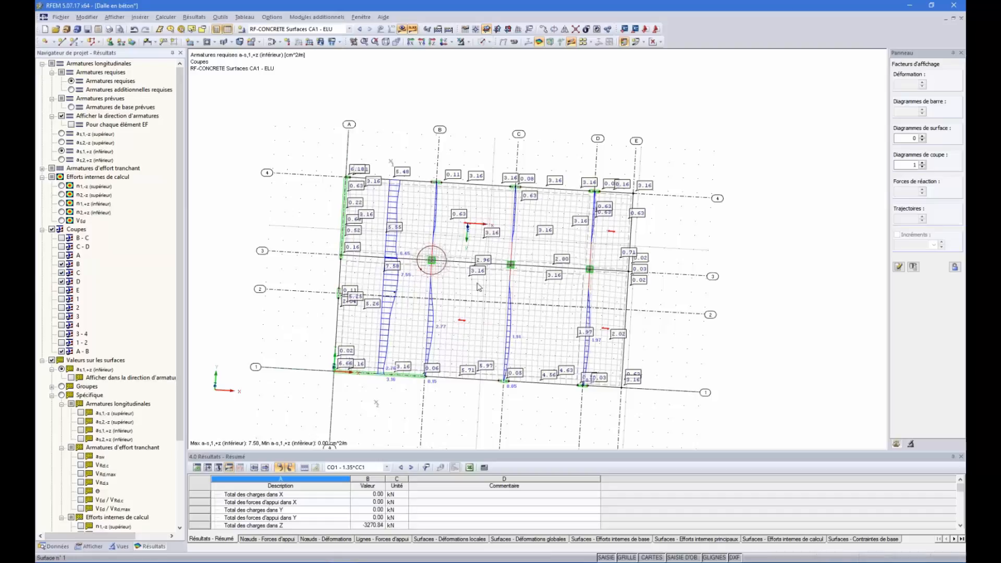
{"action": "left_click", "coordinate": [62, 133]}
{"action": "scroll", "coordinate": [433, 259], "scroll_direction": "up", "scroll_amount": 3}
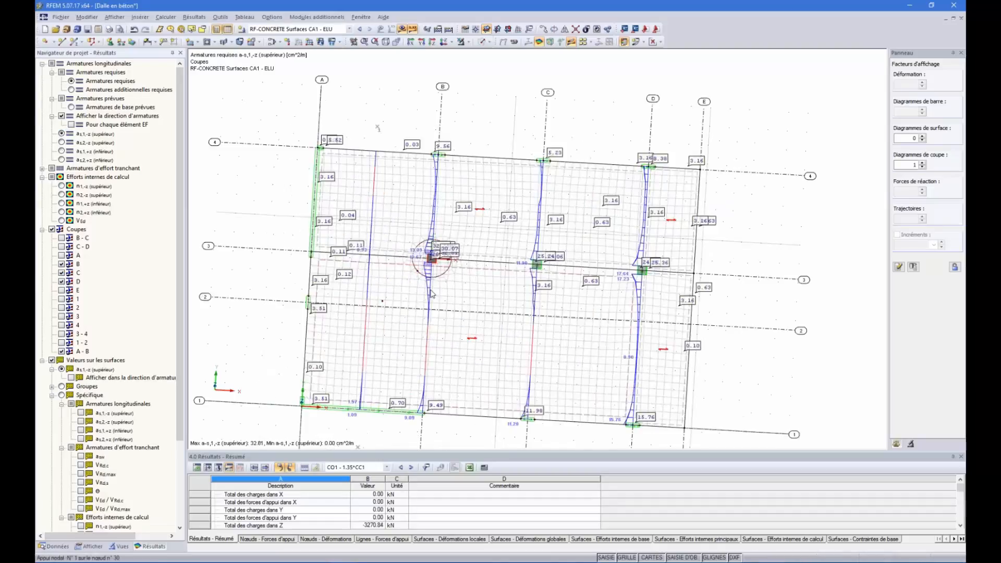
Examine the upper reinforcement diagrams of sections B, C and D around the column supports and across the slab.
{"action": "scroll", "coordinate": [436, 255], "scroll_direction": "up", "scroll_amount": 2}
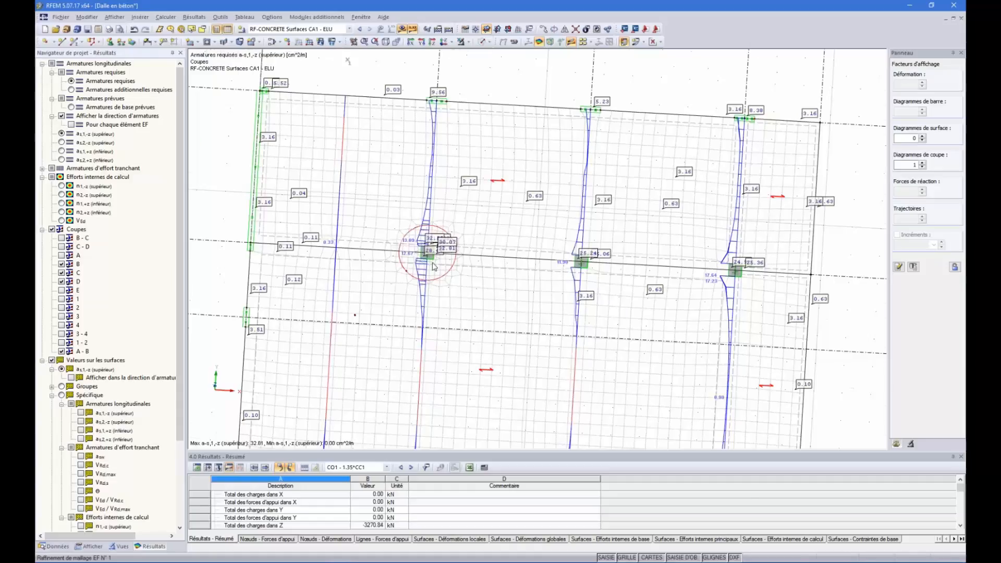
{"action": "scroll", "coordinate": [433, 266], "scroll_direction": "up", "scroll_amount": 3}
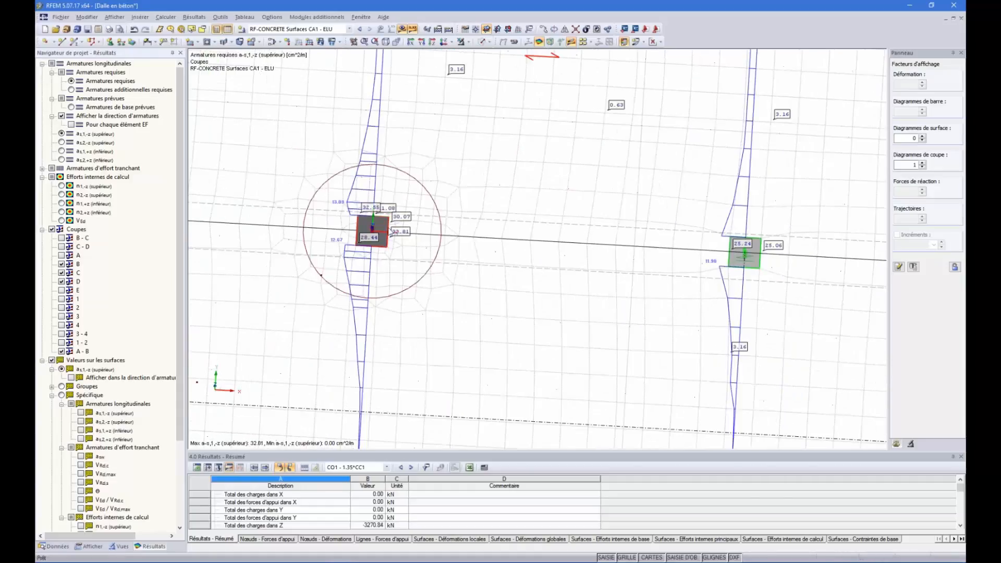
{"action": "scroll", "coordinate": [387, 180], "scroll_direction": "down", "scroll_amount": 1}
{"action": "scroll", "coordinate": [379, 243], "scroll_direction": "down", "scroll_amount": 1}
{"action": "middle_click_drag", "start_coordinate": [403, 250], "coordinate": [447, 259], "text": "ctrl"}
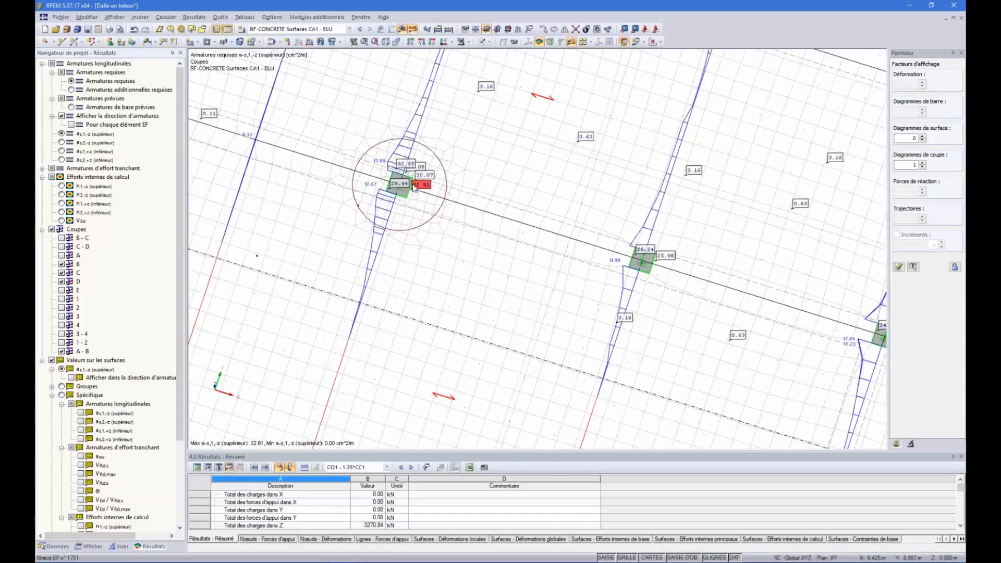
{"action": "middle_click_drag", "start_coordinate": [410, 195], "coordinate": [400, 180], "text": "ctrl"}
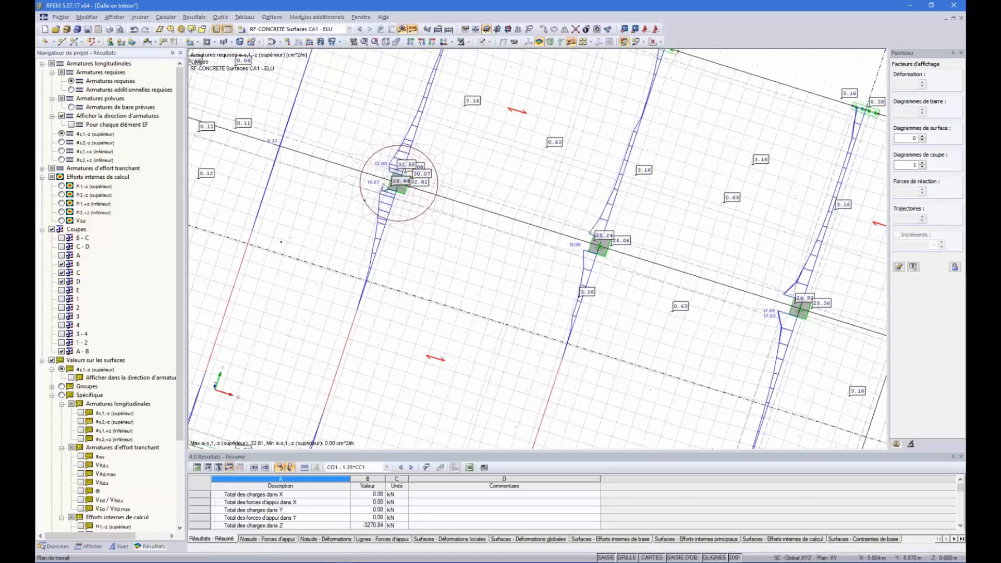
{"action": "scroll", "coordinate": [386, 189], "scroll_direction": "up", "scroll_amount": 2}
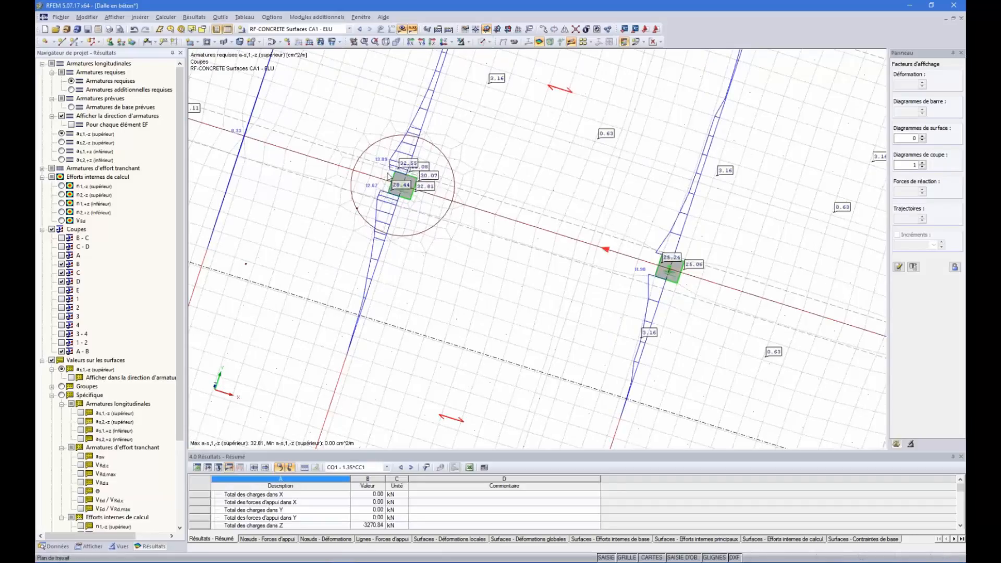
{"action": "scroll", "coordinate": [442, 203], "scroll_direction": "down", "scroll_amount": 1}
{"action": "scroll", "coordinate": [442, 203], "scroll_direction": "down", "scroll_amount": 3}
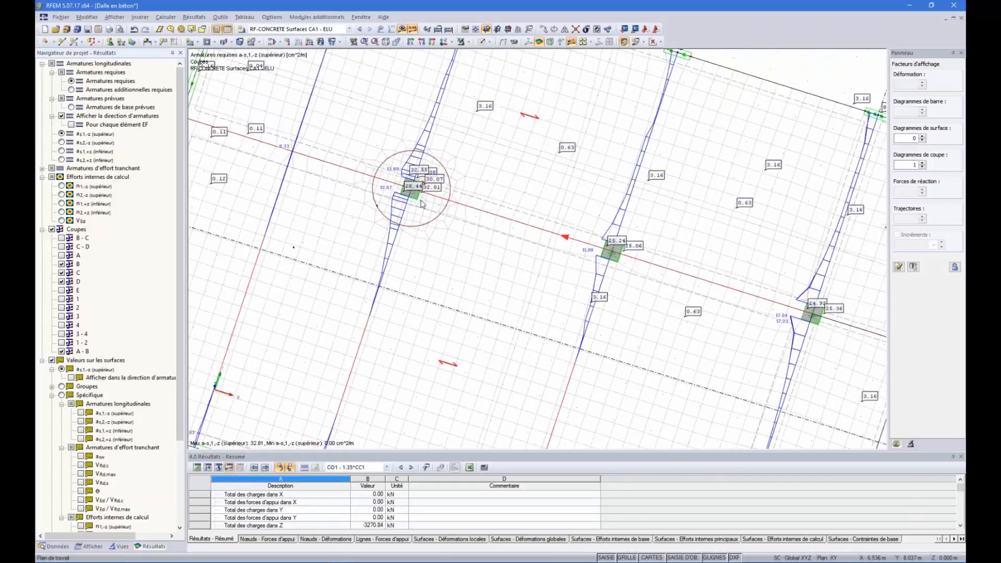
{"action": "scroll", "coordinate": [434, 195], "scroll_direction": "down", "scroll_amount": 1}
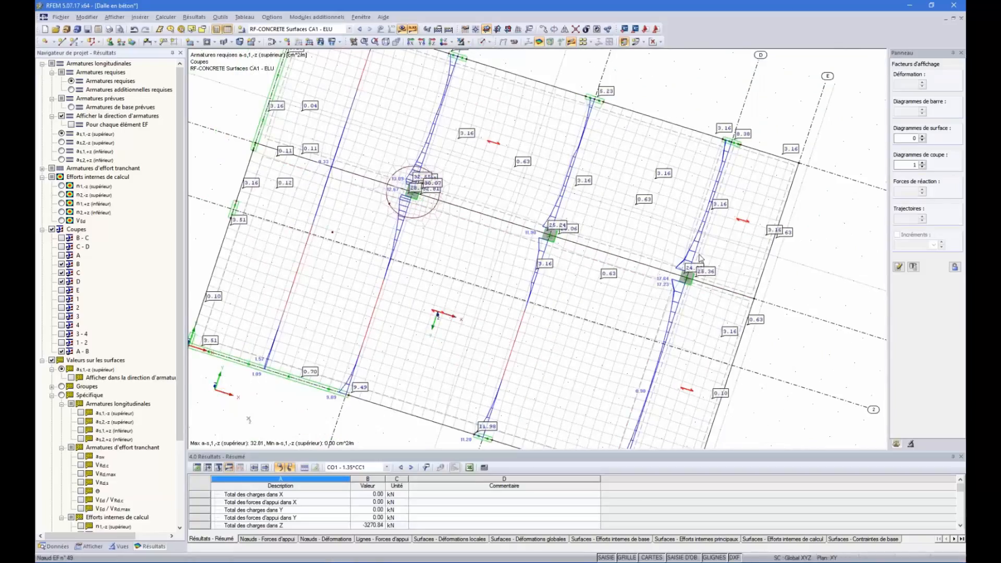
{"action": "scroll", "coordinate": [686, 304], "scroll_direction": "up", "scroll_amount": 2}
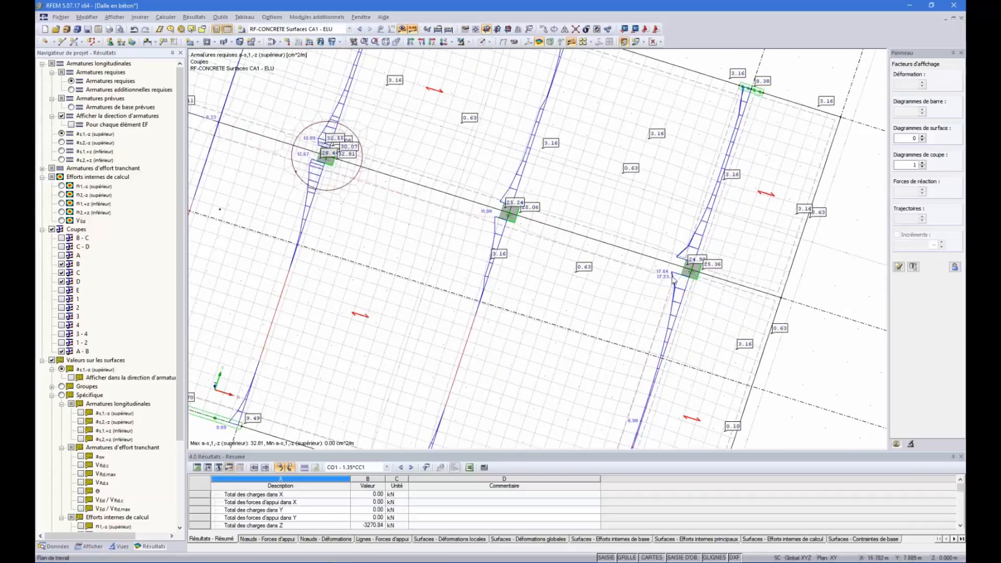
{"action": "scroll", "coordinate": [624, 262], "scroll_direction": "down", "scroll_amount": 2}
{"action": "scroll", "coordinate": [624, 262], "scroll_direction": "down", "scroll_amount": 1}
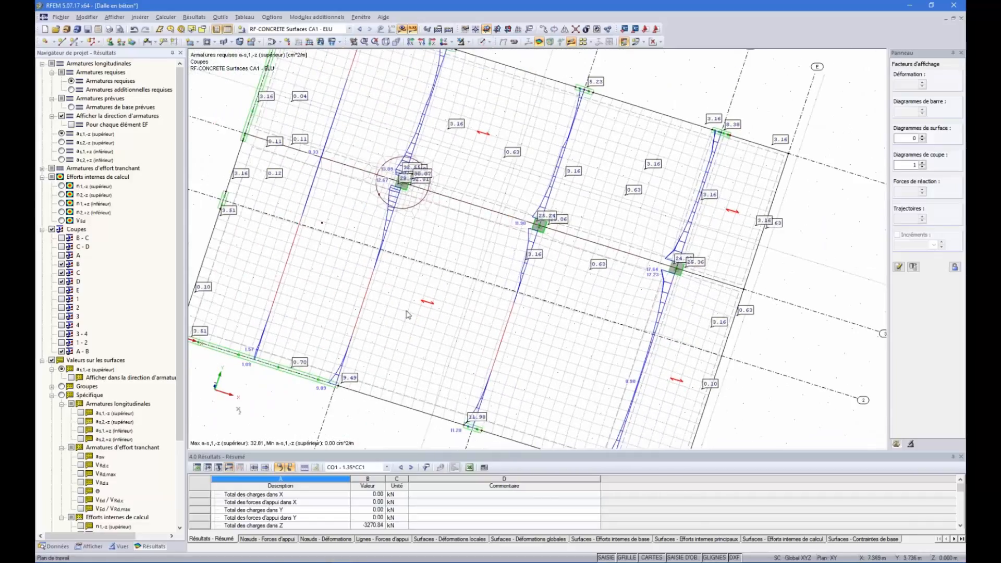
{"action": "middle_click_drag", "start_coordinate": [406, 312], "coordinate": [425, 287], "text": "ctrl"}
{"action": "scroll", "coordinate": [241, 233], "scroll_direction": "down", "scroll_amount": 1}
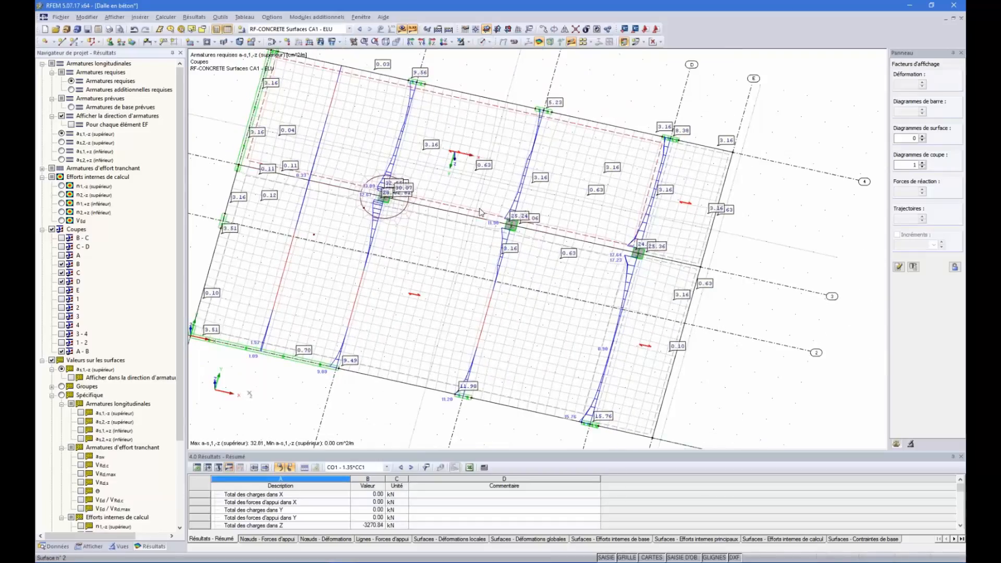
{"action": "middle_click_drag", "start_coordinate": [420, 355], "coordinate": [441, 250], "text": "ctrl"}
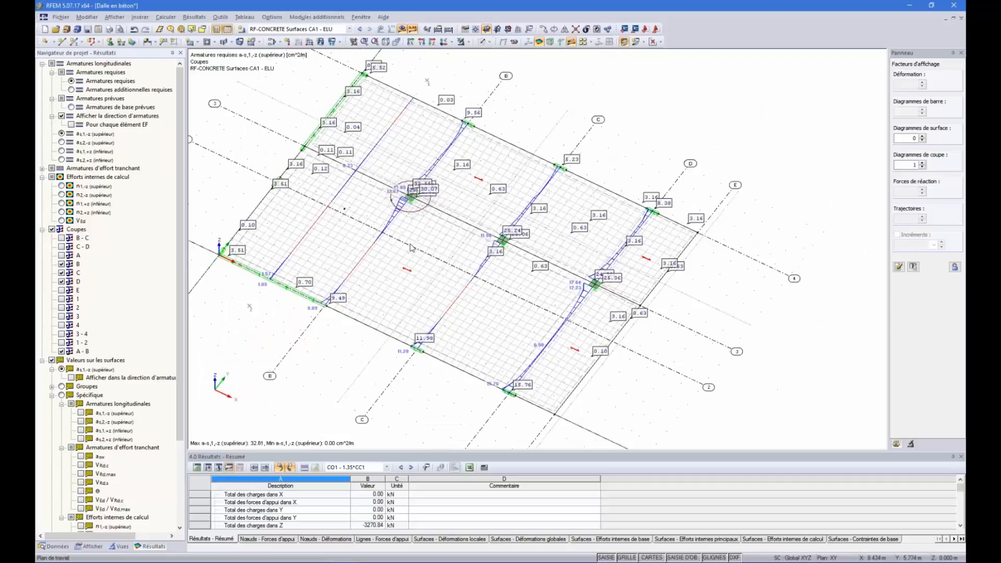
{"action": "scroll", "coordinate": [373, 227], "scroll_direction": "down", "scroll_amount": 1}
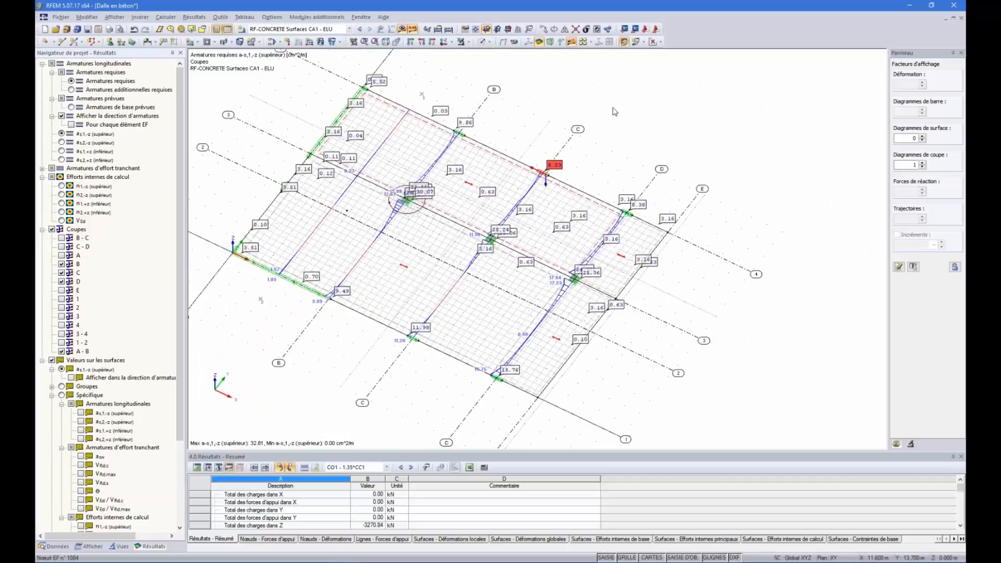
Hide the section diagrams and turn the surface contours back on to review the upper reinforcement a-s,1,-z over the slab.
{"action": "left_click", "coordinate": [572, 41]}
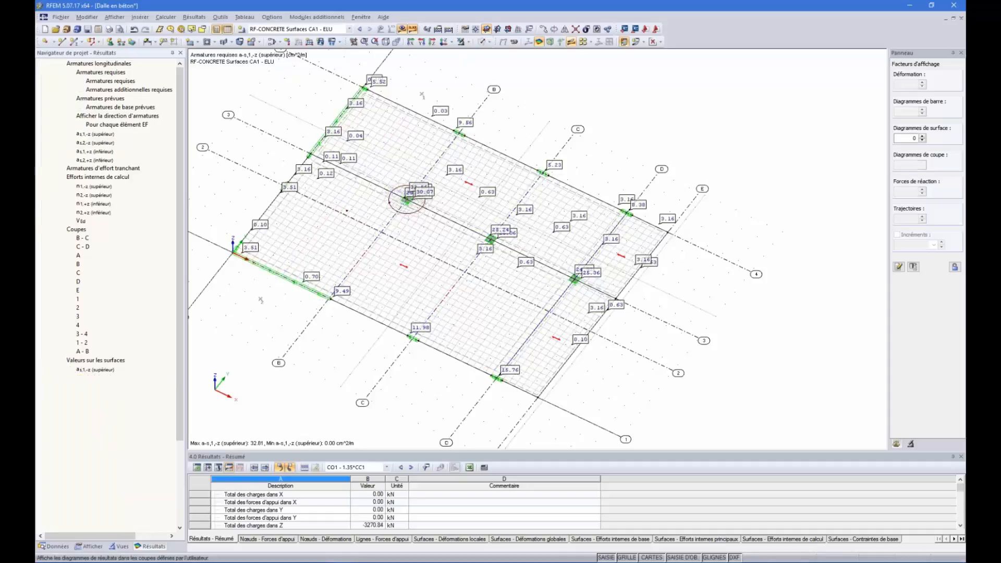
{"action": "left_click", "coordinate": [655, 42]}
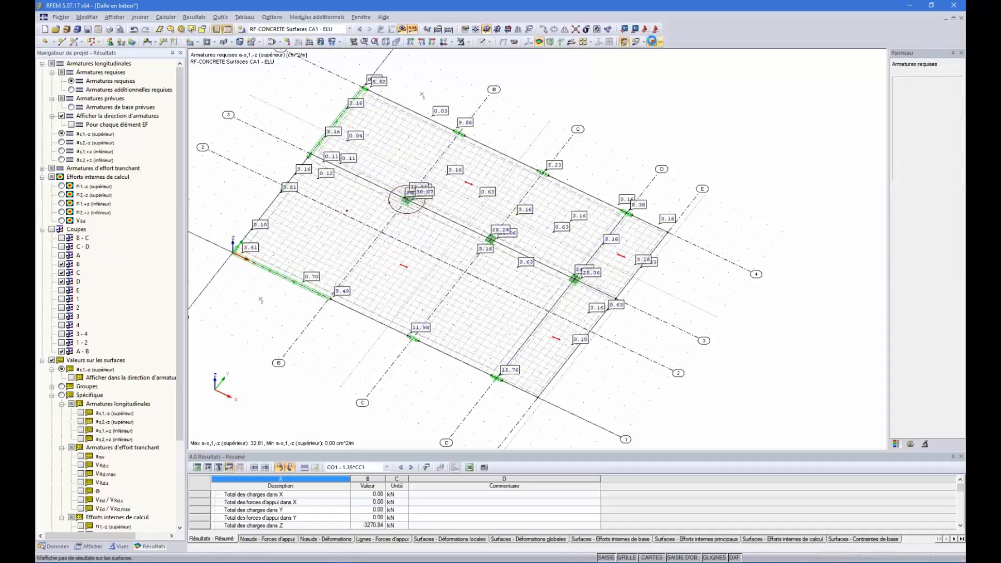
{"action": "middle_click_drag", "start_coordinate": [485, 284], "coordinate": [531, 325], "text": "ctrl"}
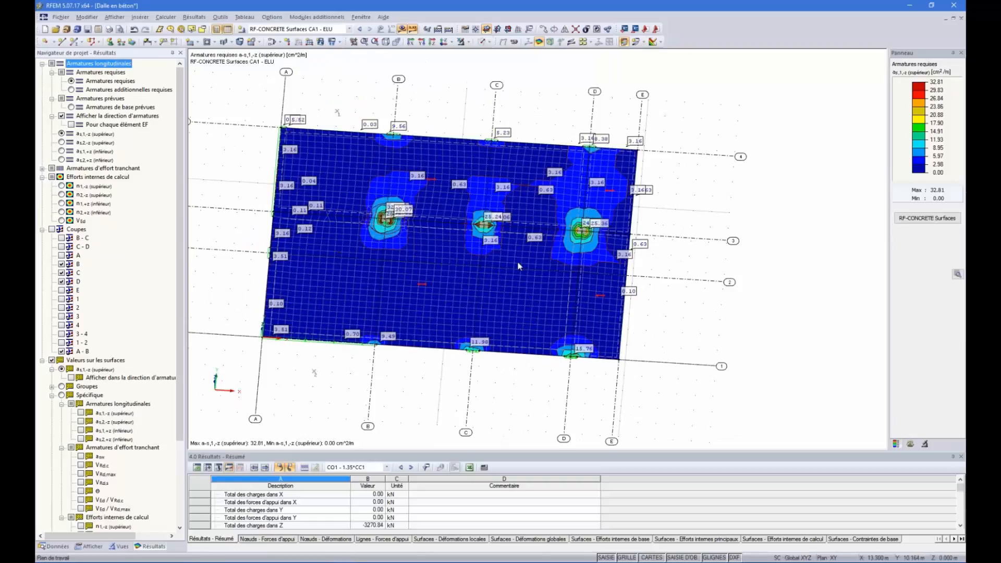
{"action": "middle_click_drag", "start_coordinate": [520, 267], "coordinate": [534, 288], "text": "ctrl"}
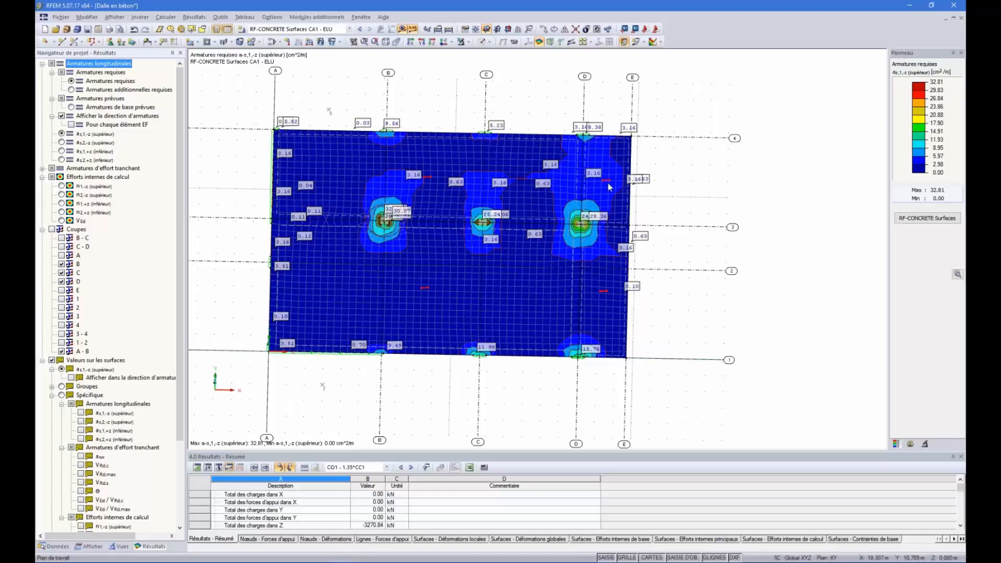
{"action": "scroll", "coordinate": [588, 165], "scroll_direction": "up", "scroll_amount": 1}
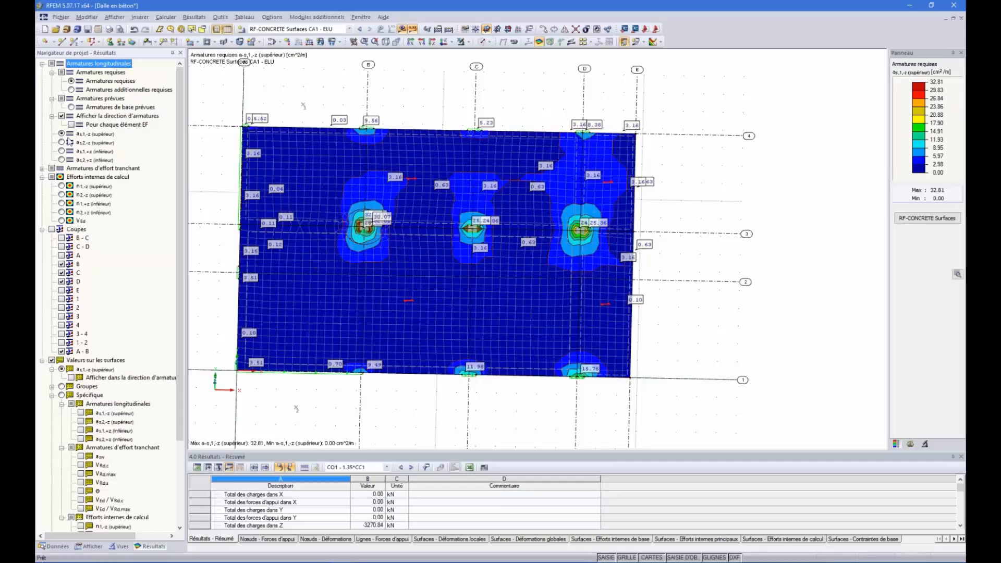
{"action": "scroll", "coordinate": [599, 219], "scroll_direction": "up", "scroll_amount": 3}
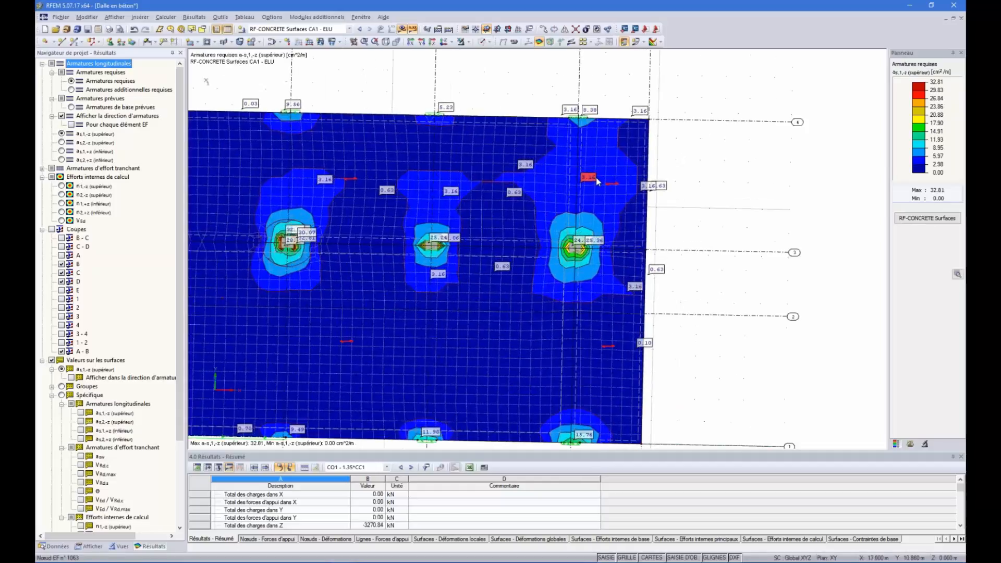
{"action": "scroll", "coordinate": [593, 180], "scroll_direction": "down", "scroll_amount": 4}
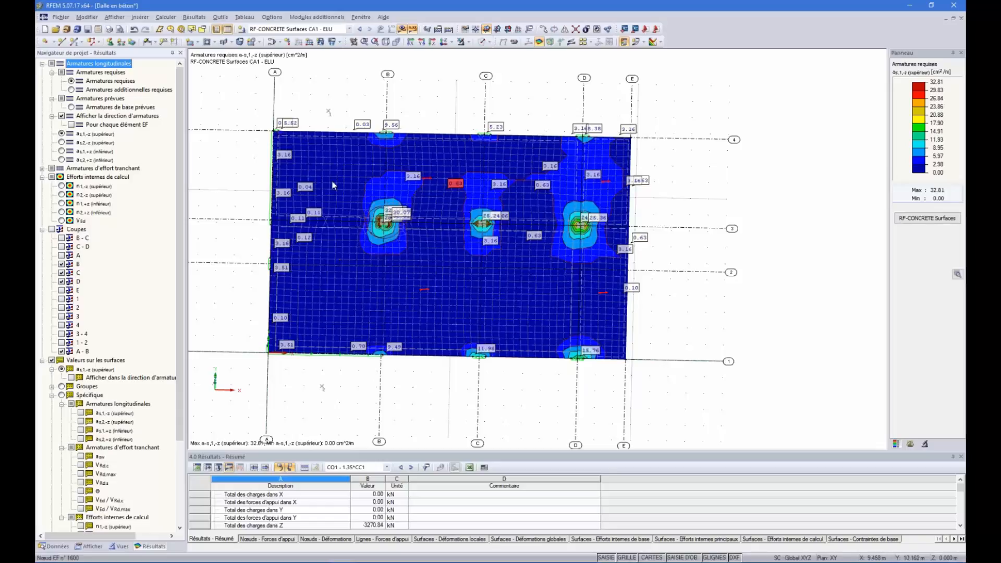
Review the slab contours of the required lower reinforcement for a-s,1,+z and a-s,2,+z.
{"action": "left_click", "coordinate": [62, 142]}
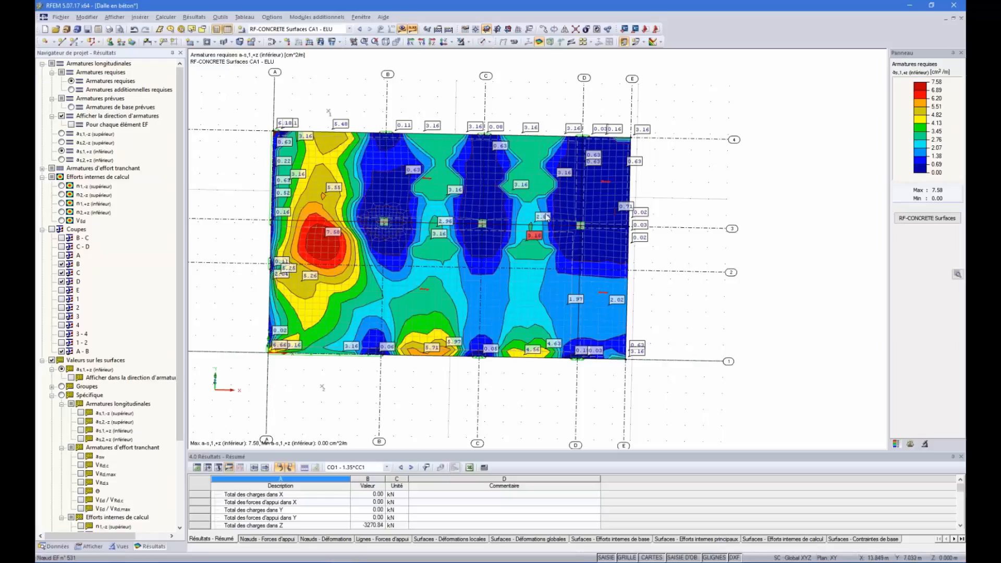
{"action": "left_click", "coordinate": [62, 159]}
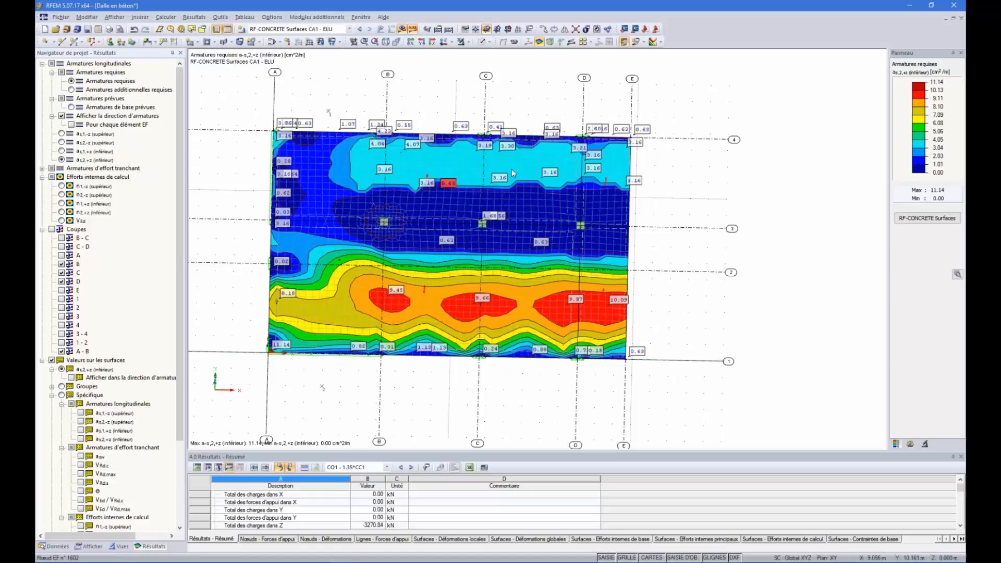
{"action": "middle_click_drag", "start_coordinate": [590, 262], "coordinate": [410, 180], "text": "ctrl"}
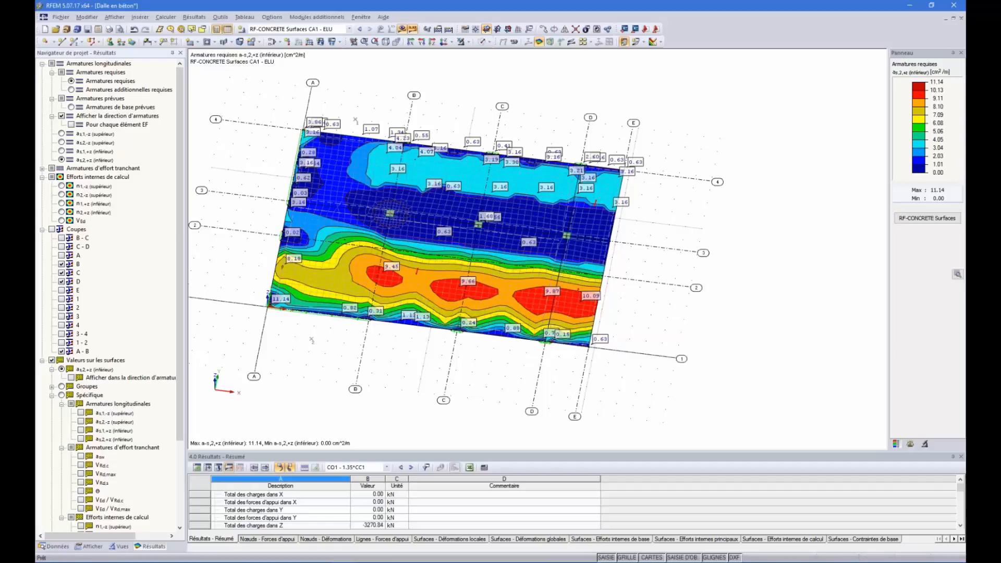
{"action": "middle_click_drag", "start_coordinate": [595, 266], "coordinate": [282, 214], "text": "ctrl"}
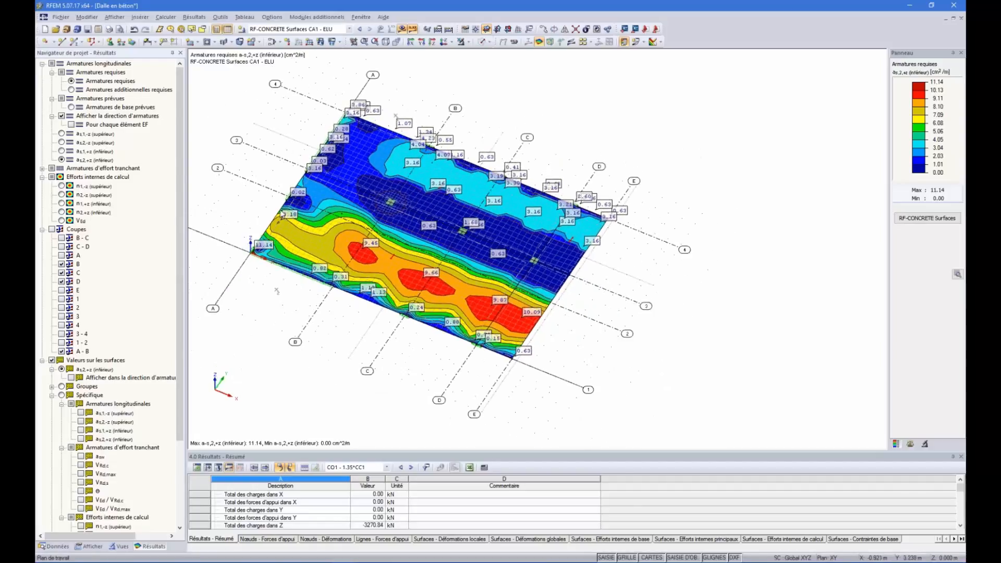
{"action": "scroll", "coordinate": [404, 257], "scroll_direction": "down", "scroll_amount": 1}
{"action": "middle_click_drag", "start_coordinate": [478, 310], "coordinate": [475, 274], "text": "ctrl"}
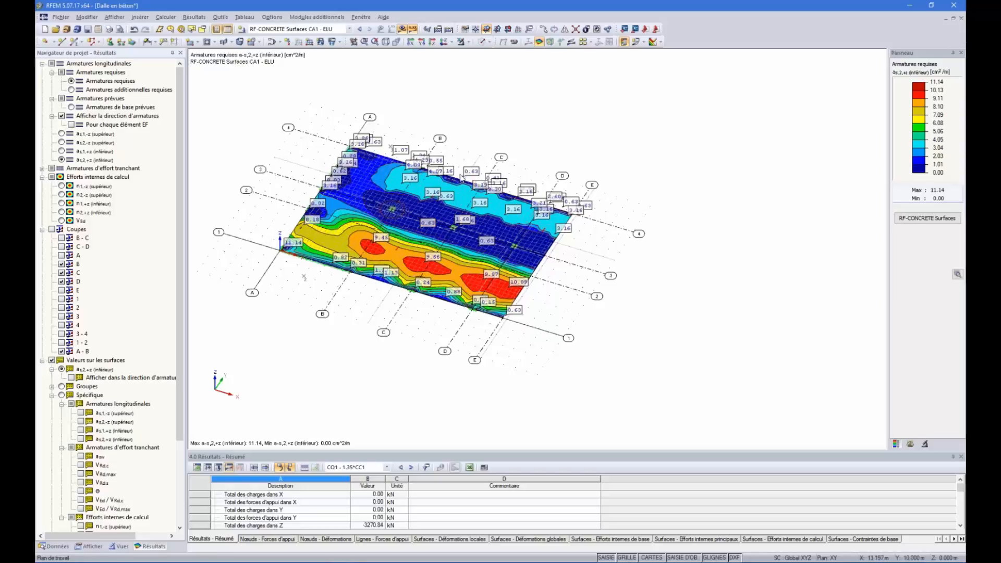
Copy design case CA1 - ELU in RF-CONCRETE Surfaces as case 2 with the description "ELS + 3,16 cm²/m".
{"action": "left_click", "coordinate": [914, 221]}
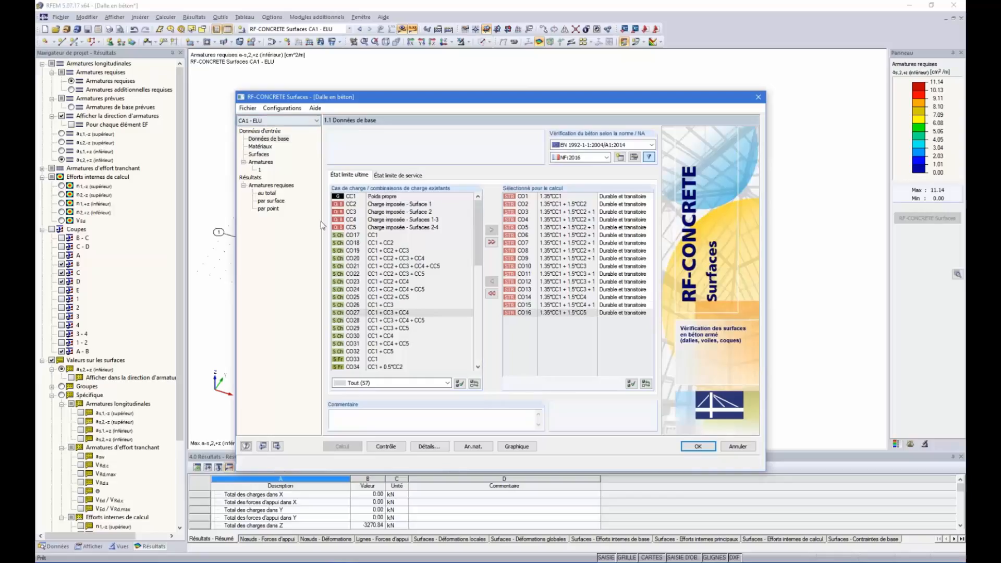
{"action": "left_click", "coordinate": [248, 108]}
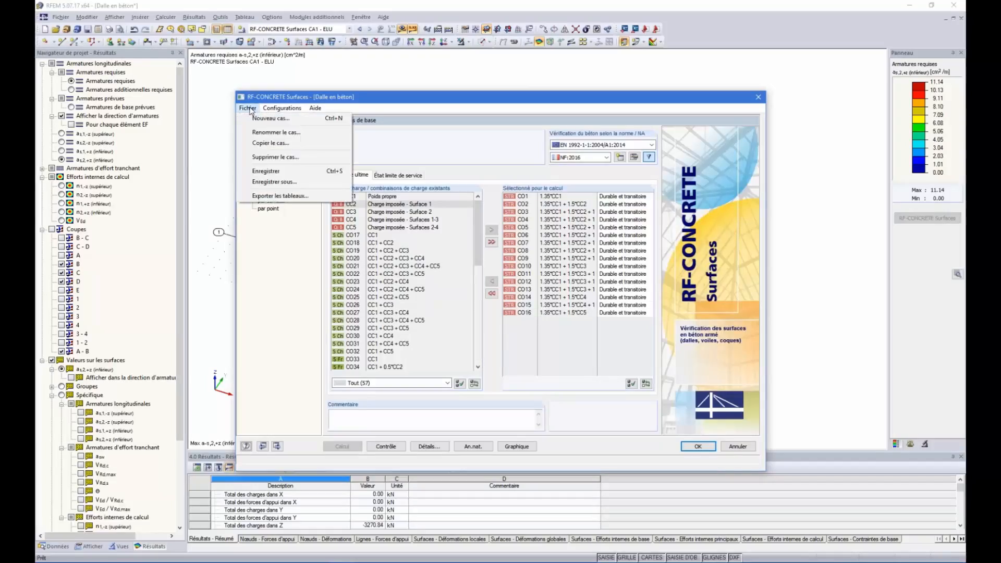
{"action": "left_click", "coordinate": [269, 143]}
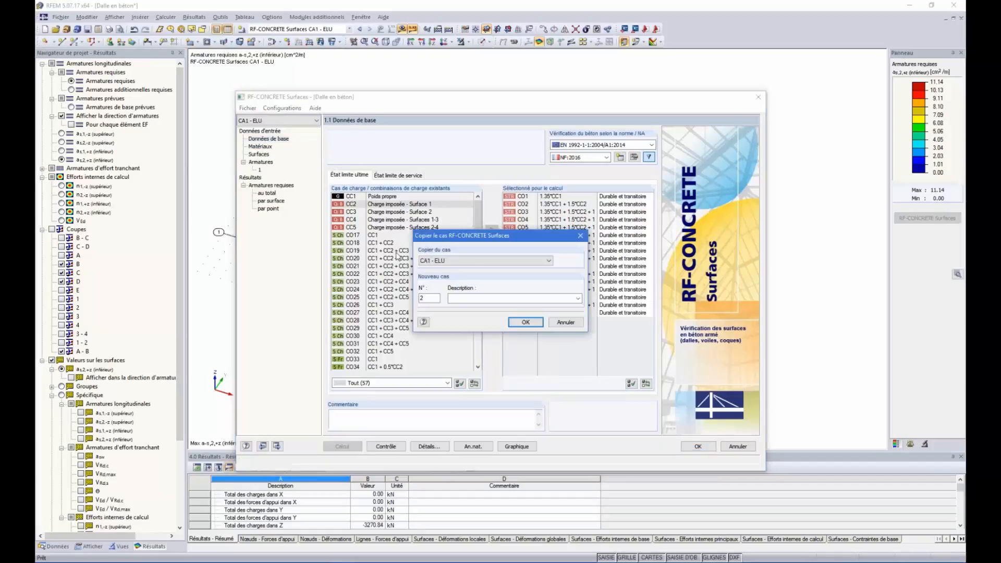
{"action": "left_click", "coordinate": [491, 299]}
{"action": "left_click", "coordinate": [525, 323]}
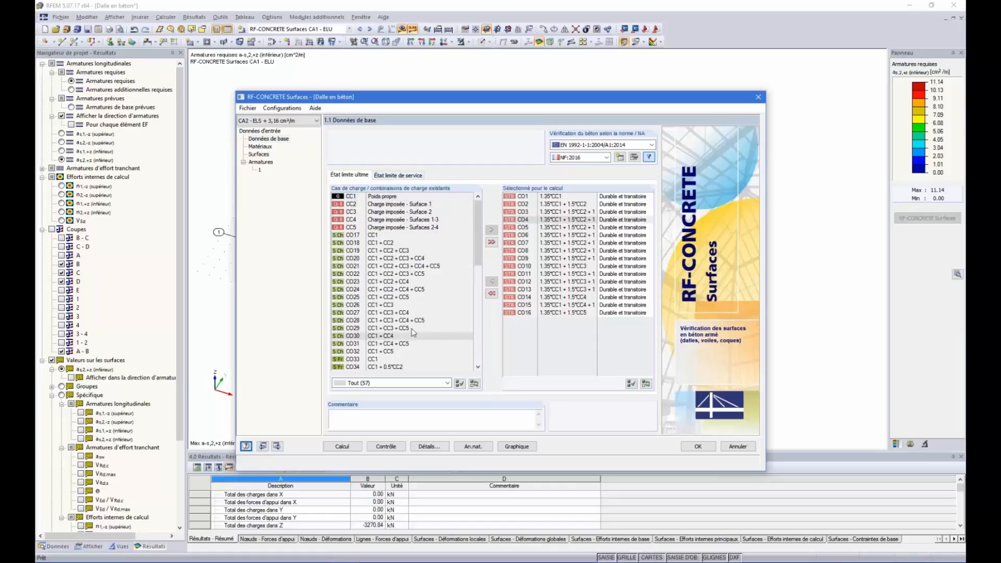
{"action": "left_click_drag", "start_coordinate": [476, 103], "coordinate": [509, 83]}
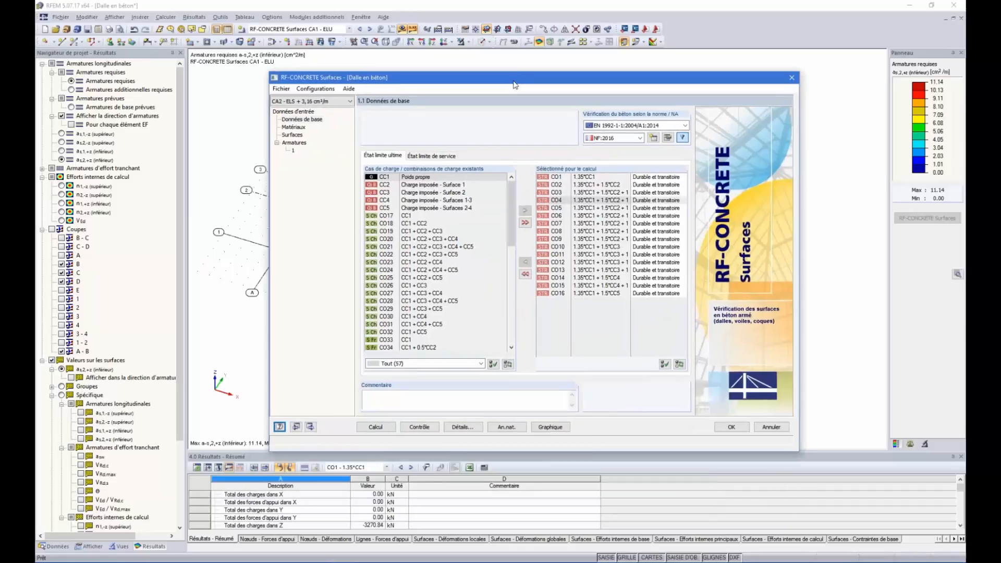
Select the service combinations CO17 to CO64 for the serviceability limit state design of case CA2.
{"action": "left_click", "coordinate": [442, 156]}
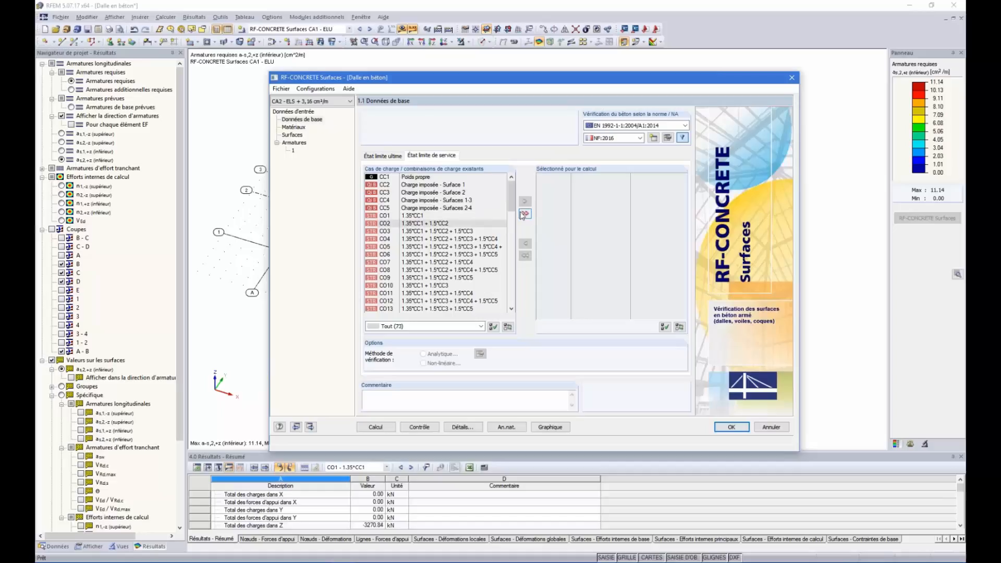
{"action": "left_click_drag", "start_coordinate": [512, 194], "coordinate": [513, 230]}
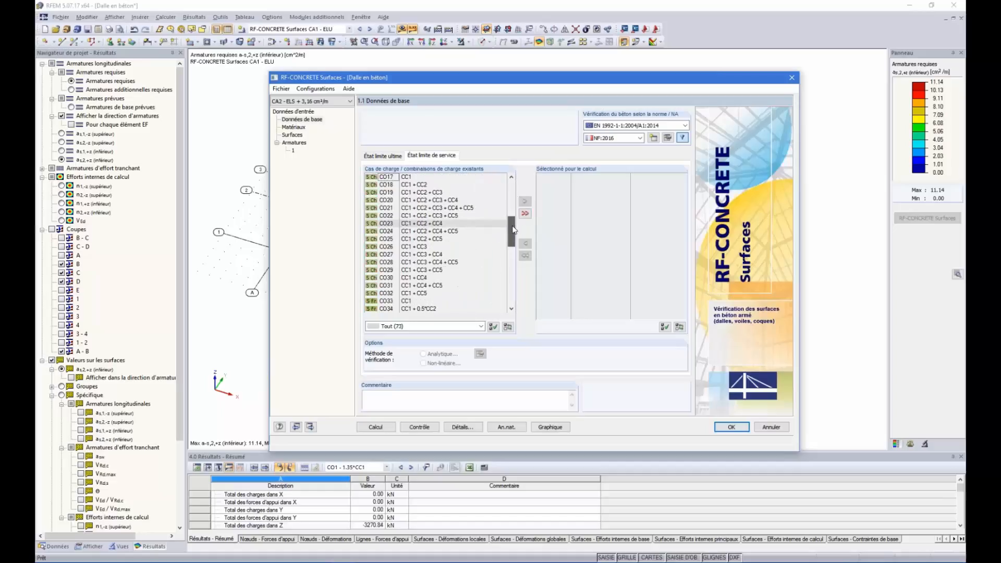
{"action": "scroll", "coordinate": [514, 229], "scroll_direction": "up", "scroll_amount": 2}
{"action": "left_click", "coordinate": [446, 210]}
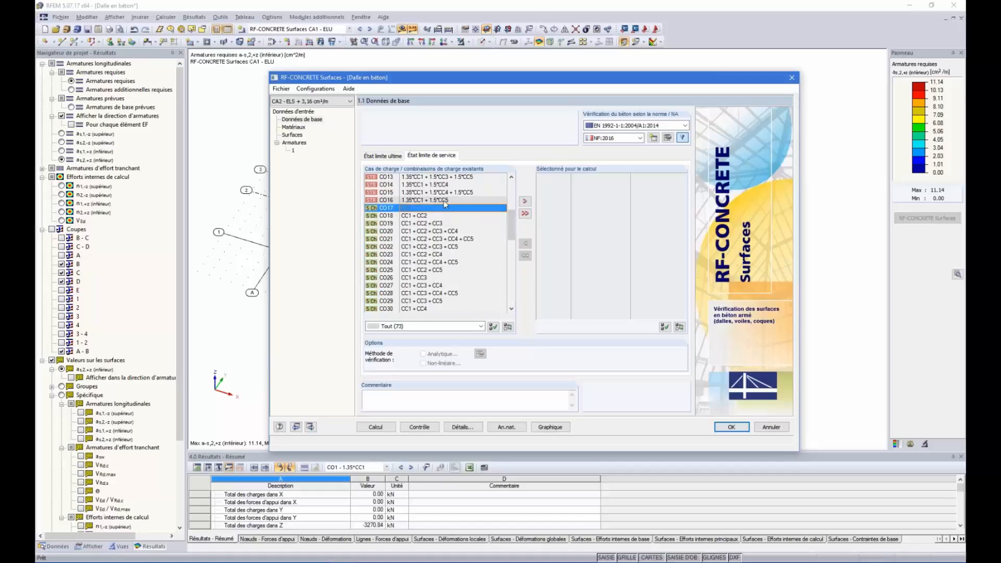
{"action": "scroll", "coordinate": [444, 209], "scroll_direction": "down", "scroll_amount": 10}
{"action": "scroll", "coordinate": [443, 207], "scroll_direction": "down", "scroll_amount": 3}
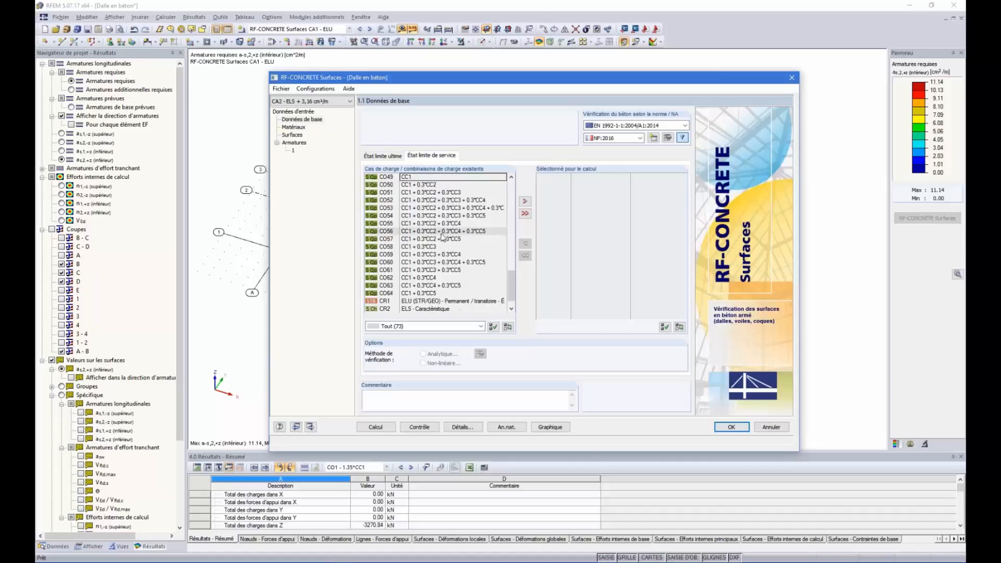
{"action": "left_click", "coordinate": [406, 276], "text": "shift"}
{"action": "scroll", "coordinate": [406, 275], "scroll_direction": "up", "scroll_amount": 1}
{"action": "scroll", "coordinate": [406, 276], "scroll_direction": "up", "scroll_amount": 13}
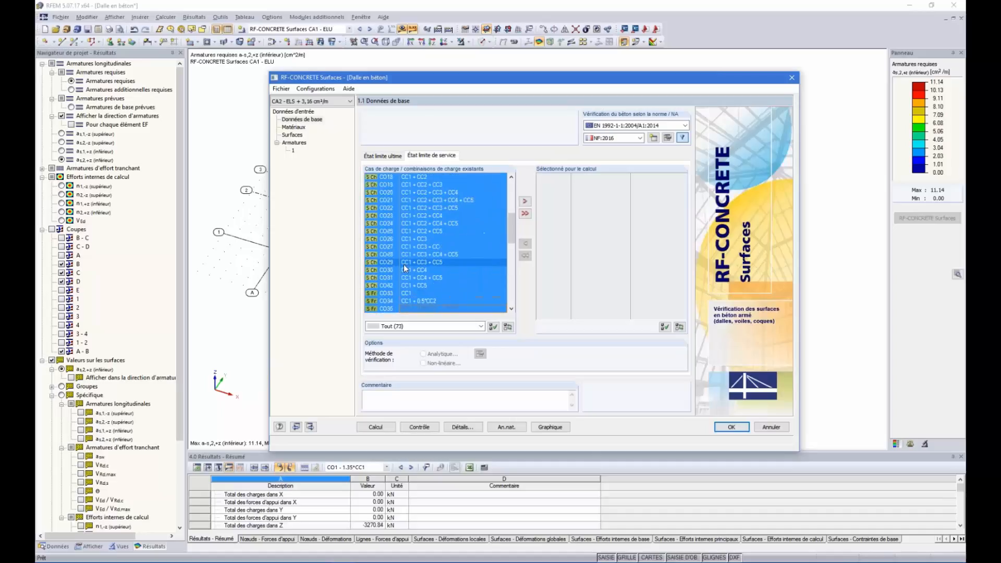
{"action": "left_click", "coordinate": [526, 202]}
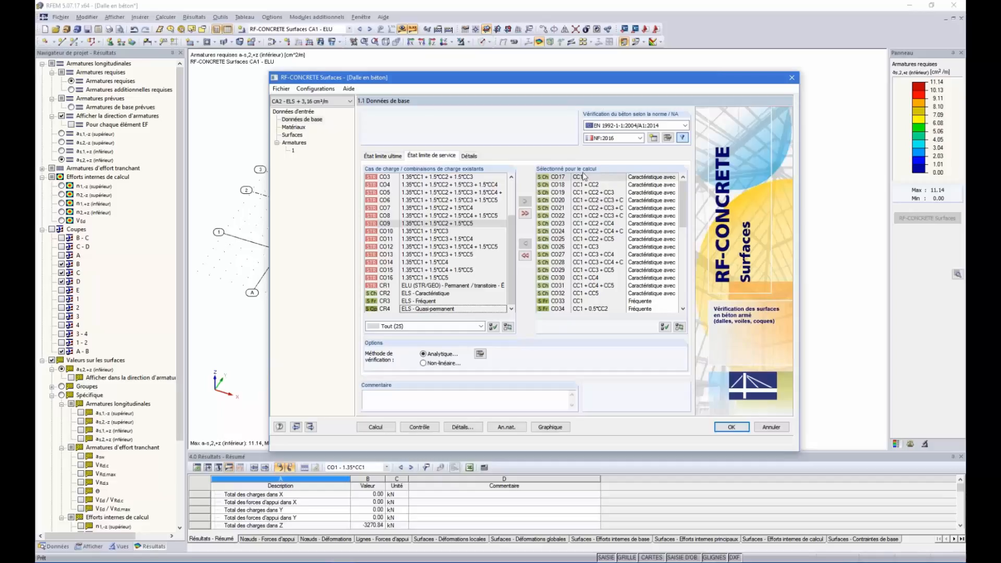
Review the design situations available for combination CO17 in the serviceability selection.
{"action": "left_click", "coordinate": [648, 177]}
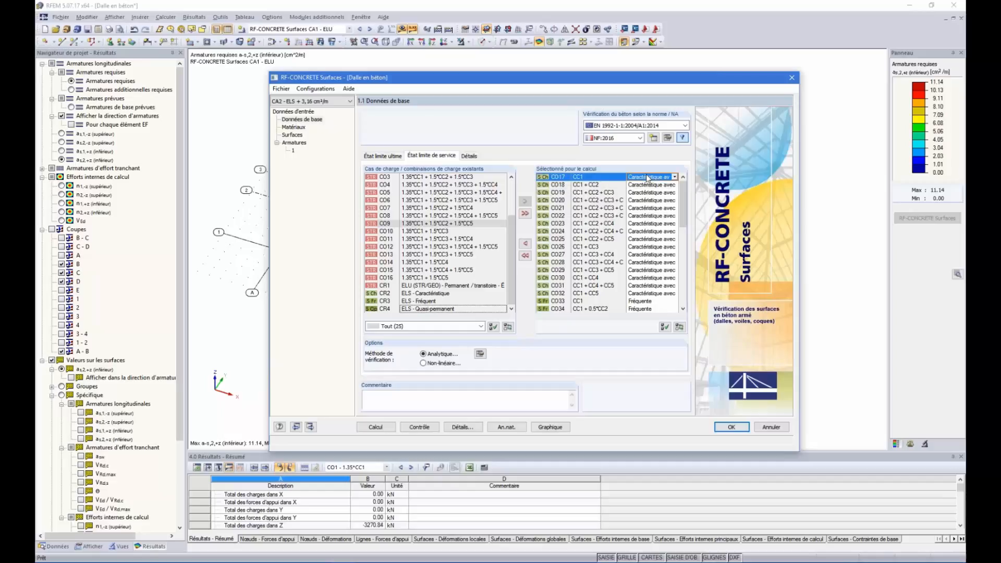
{"action": "left_click", "coordinate": [675, 177]}
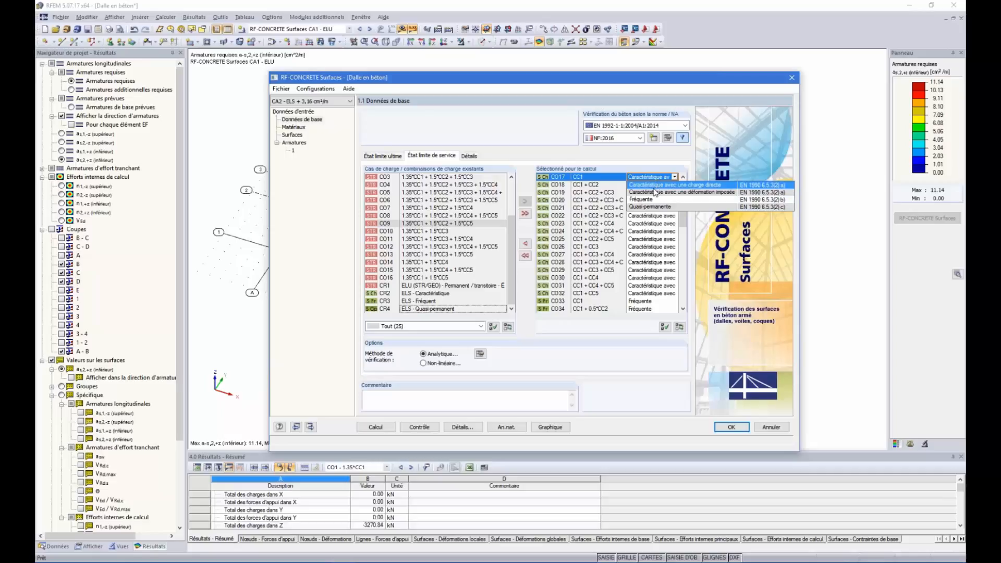
{"action": "left_click", "coordinate": [618, 176]}
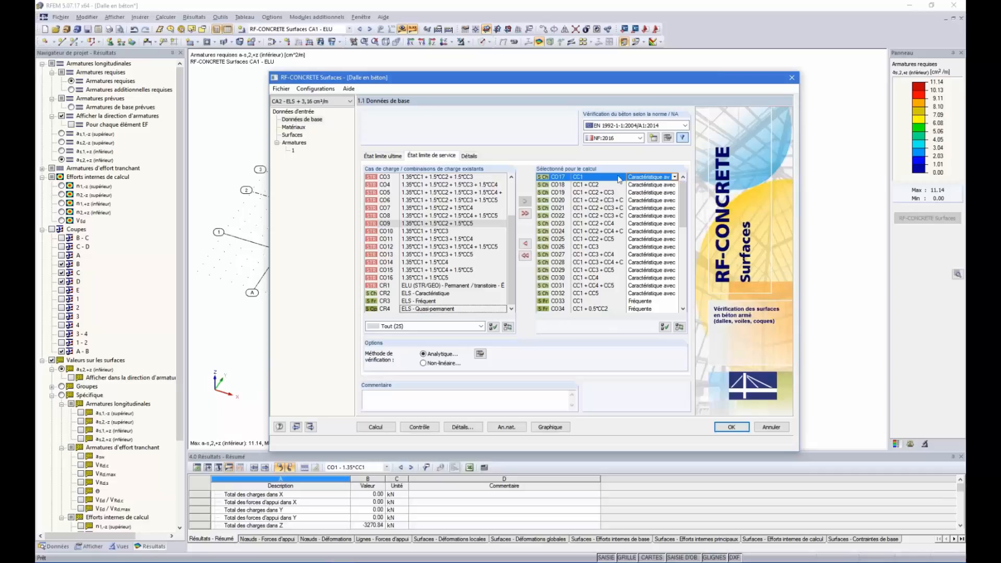
Review which serviceability checks apply to each combination type in the design details, including the information on the limit values.
{"action": "left_click", "coordinate": [464, 428]}
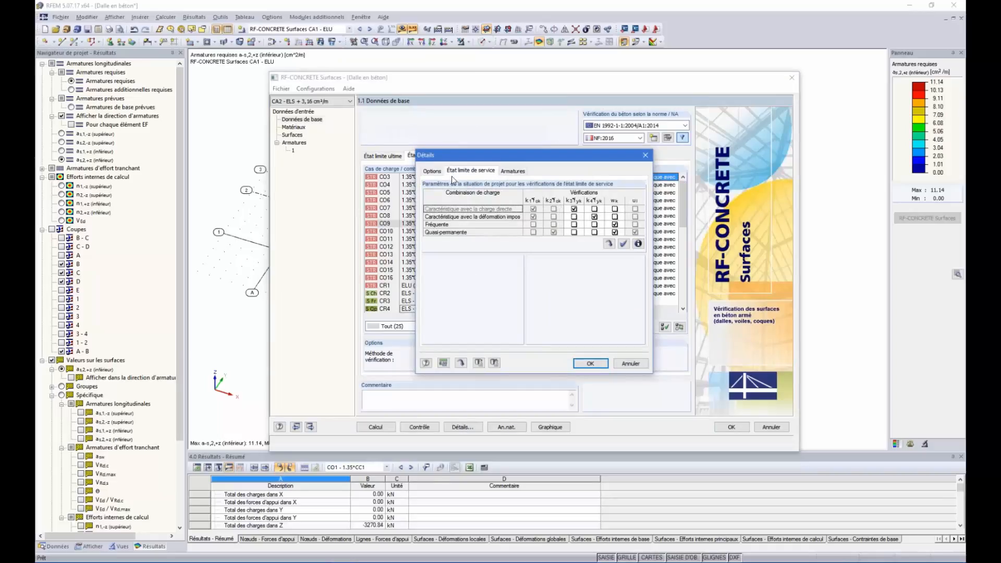
{"action": "left_click", "coordinate": [594, 217]}
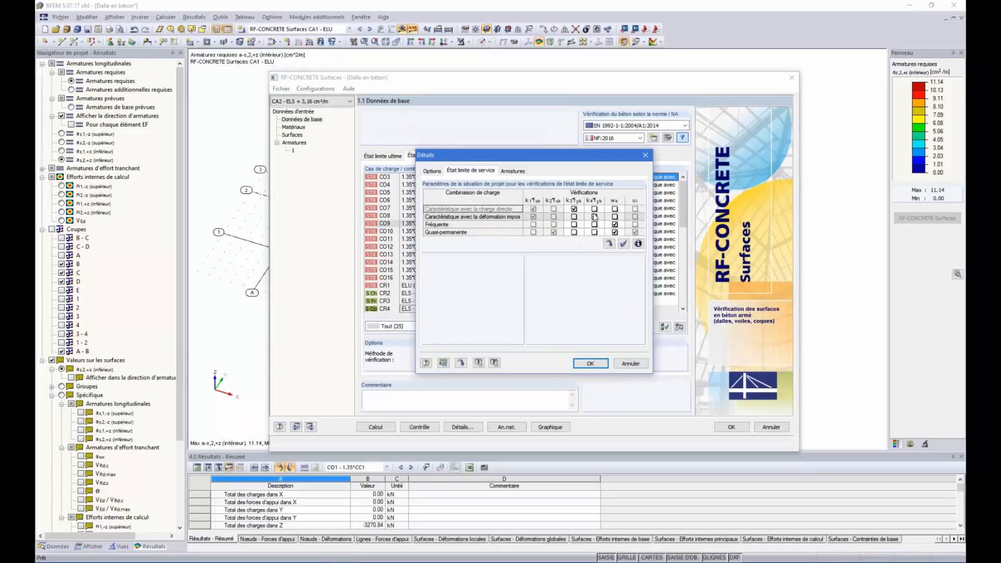
{"action": "left_click", "coordinate": [595, 216]}
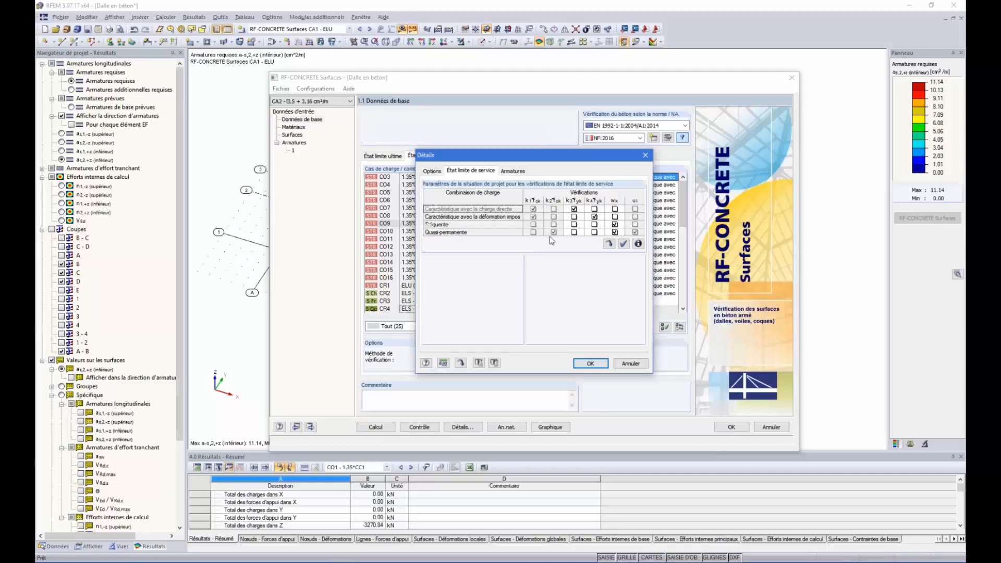
{"action": "left_click", "coordinate": [637, 243]}
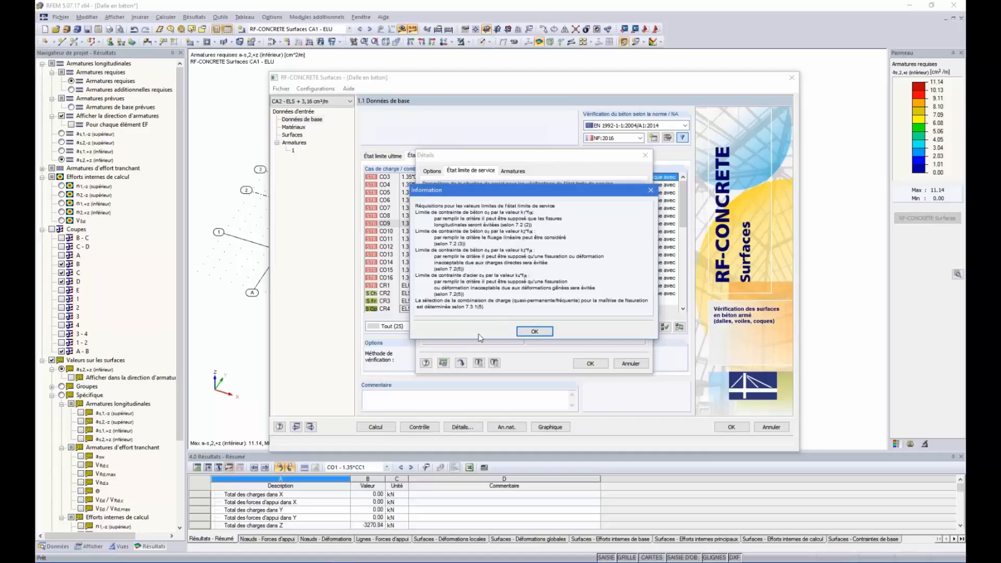
{"action": "left_click", "coordinate": [535, 332]}
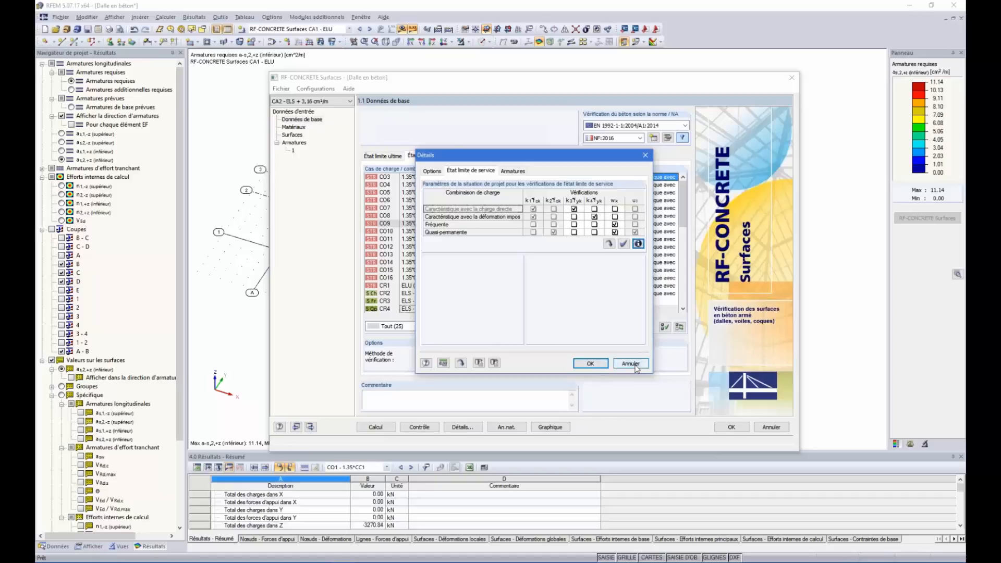
{"action": "left_click", "coordinate": [599, 366]}
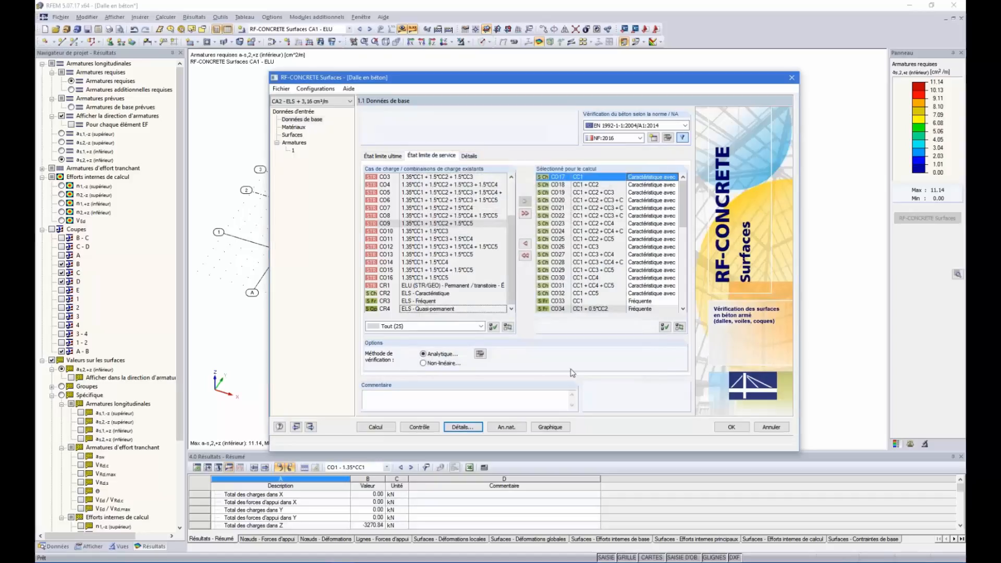
Examine the serviceability stress limit factors and crack control parameters of the French National Annex.
{"action": "left_click", "coordinate": [669, 137]}
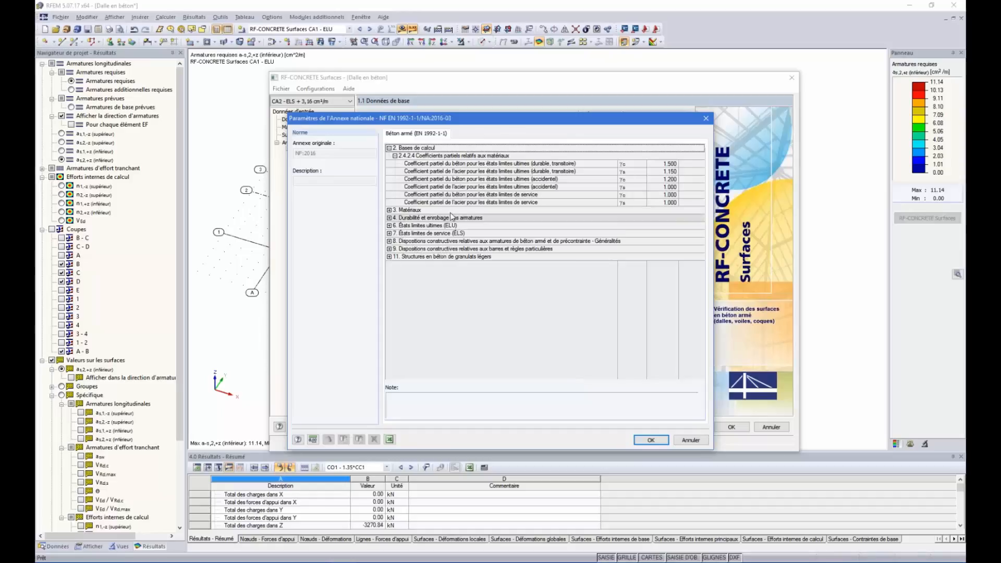
{"action": "left_click", "coordinate": [389, 233]}
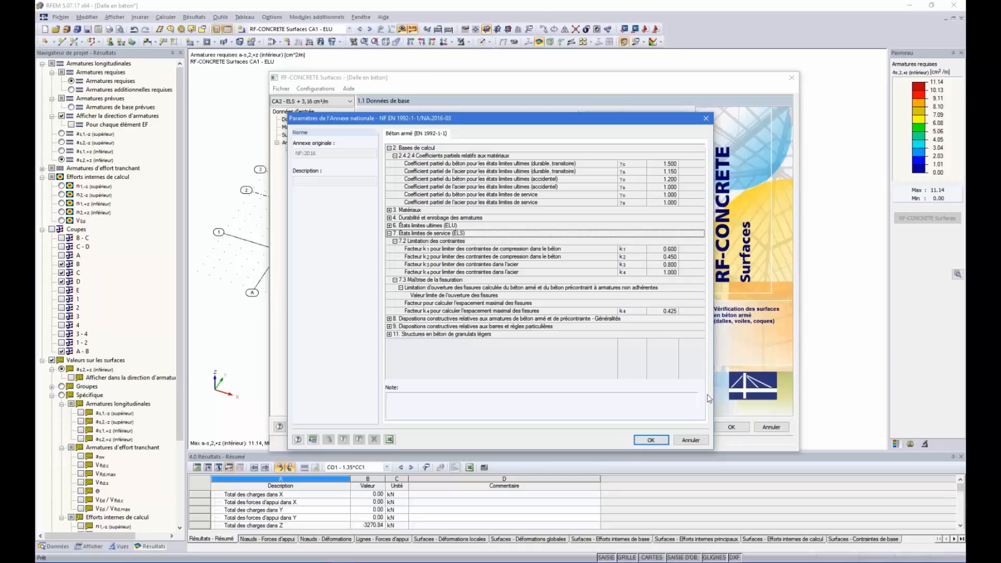
{"action": "left_click", "coordinate": [706, 119]}
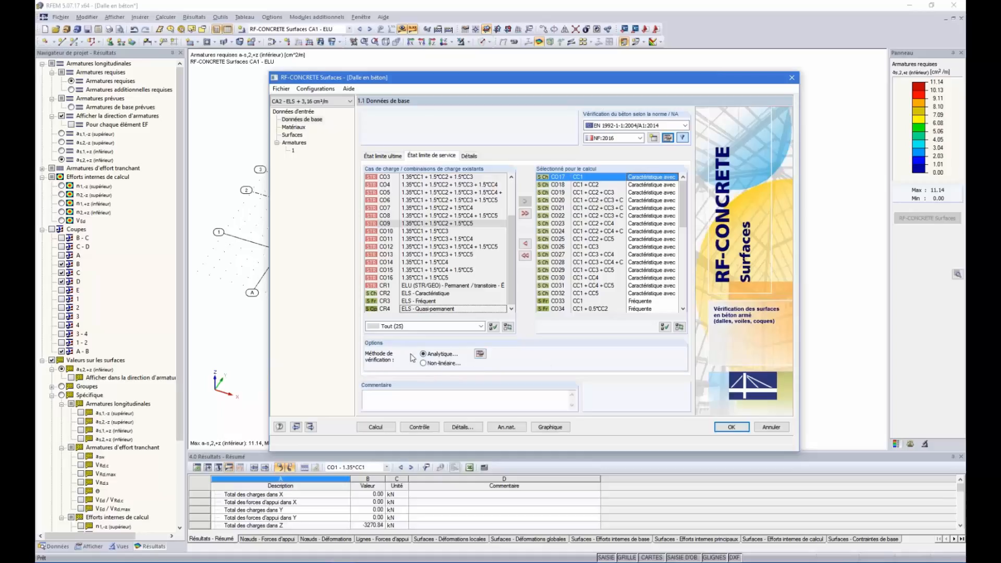
In the analytical method settings, activate the concrete stress check and deactivate the most economical reinforcement search and the automatic increase of longitudinal reinforcement.
{"action": "left_click", "coordinate": [479, 354]}
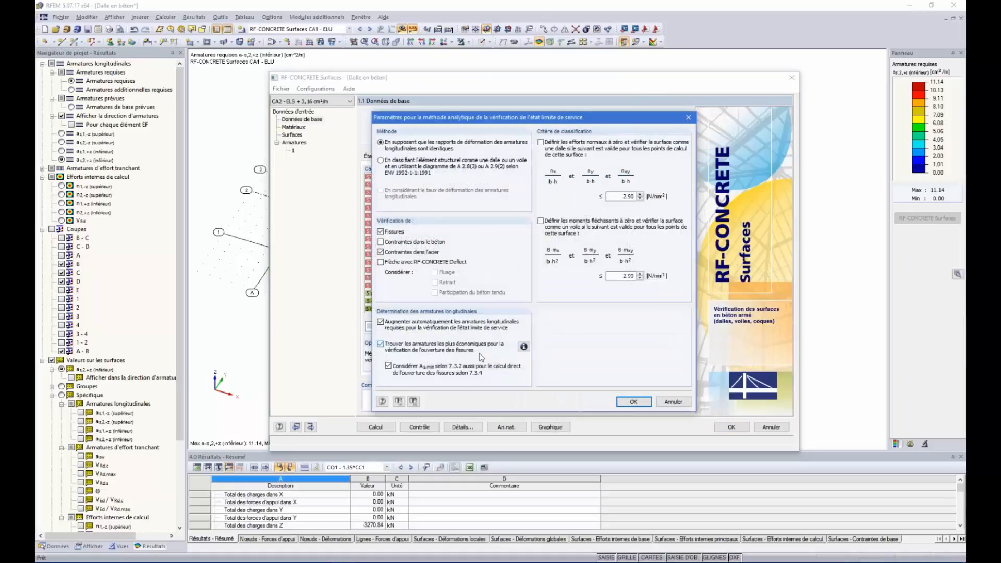
{"action": "left_click", "coordinate": [381, 242]}
{"action": "left_click", "coordinate": [388, 366]}
{"action": "left_click", "coordinate": [381, 345]}
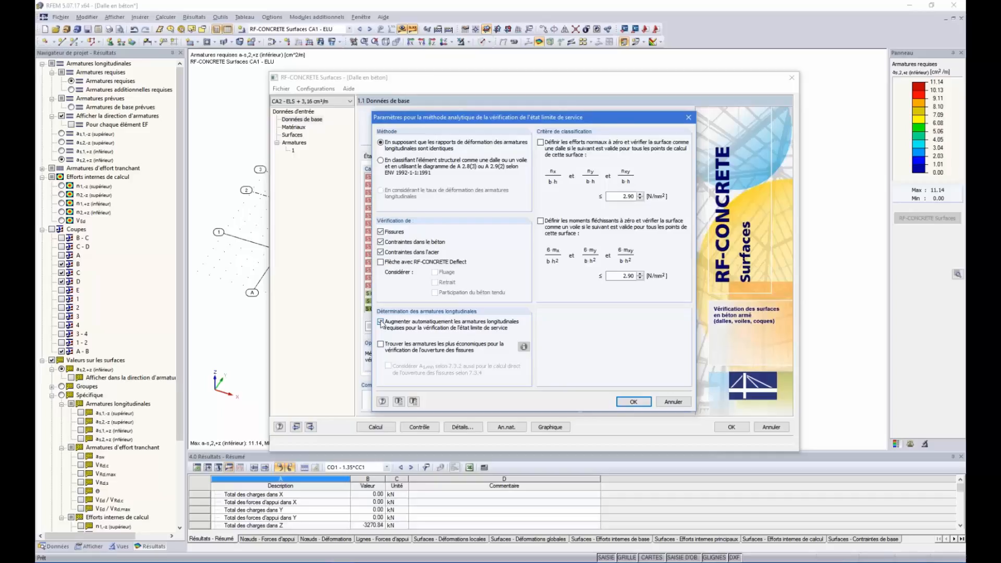
{"action": "left_click", "coordinate": [380, 323]}
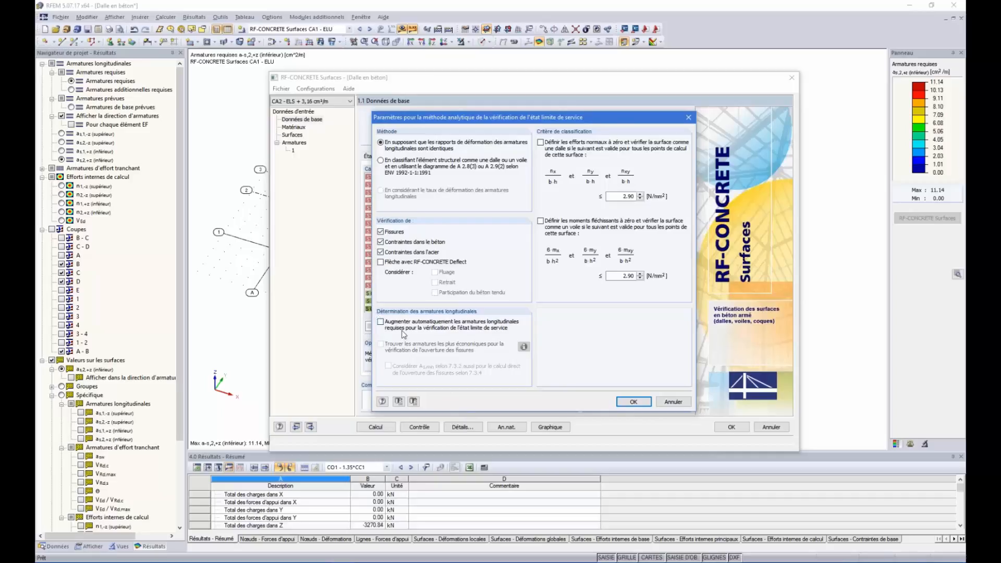
{"action": "left_click", "coordinate": [646, 405]}
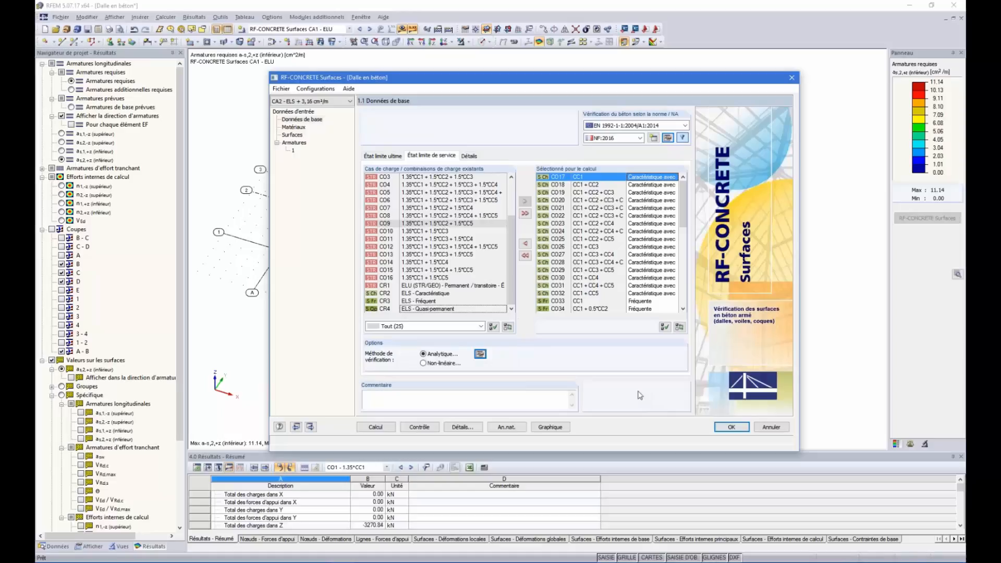
Check the materials and stress limits, and set the permissible crack width of surfaces 1-4 to 0.400 mm on the upper and lower sides.
{"action": "left_click", "coordinate": [293, 127]}
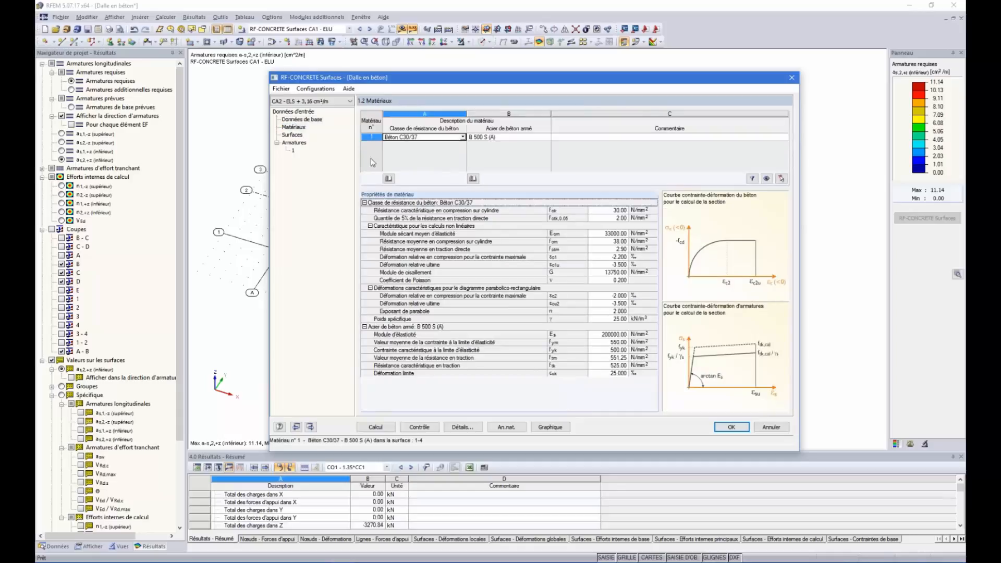
{"action": "left_click", "coordinate": [285, 135]}
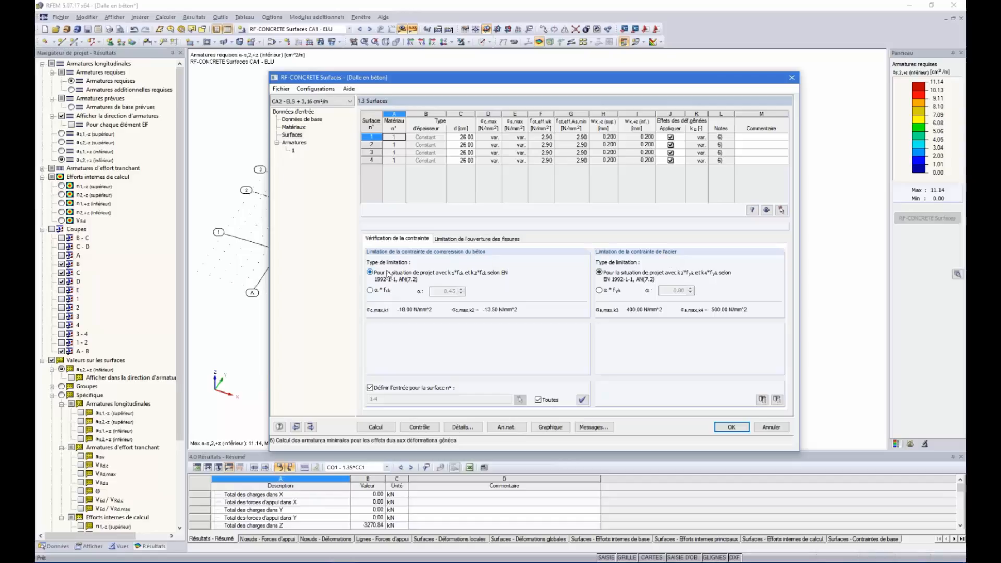
{"action": "left_click", "coordinate": [460, 241]}
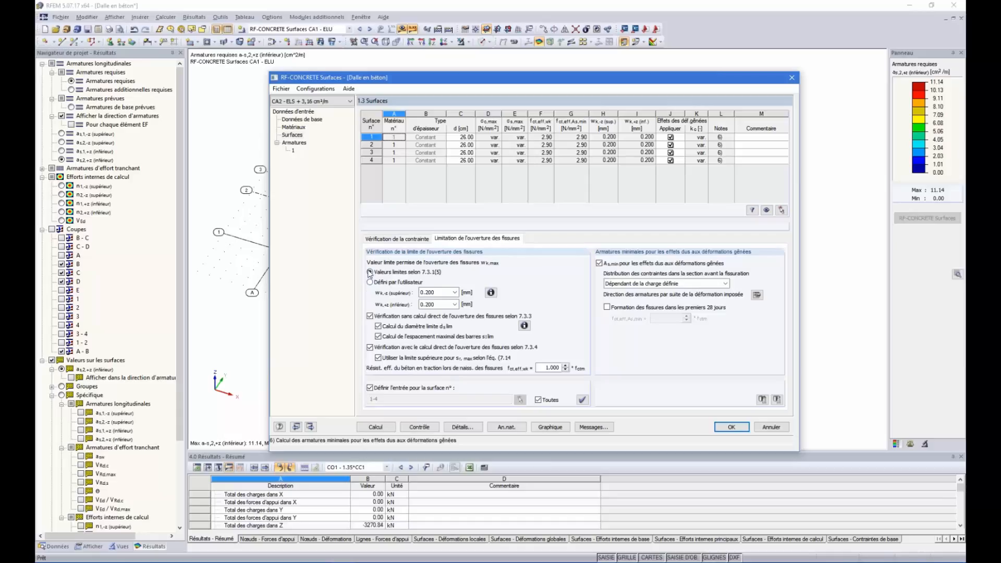
{"action": "left_click", "coordinate": [455, 293]}
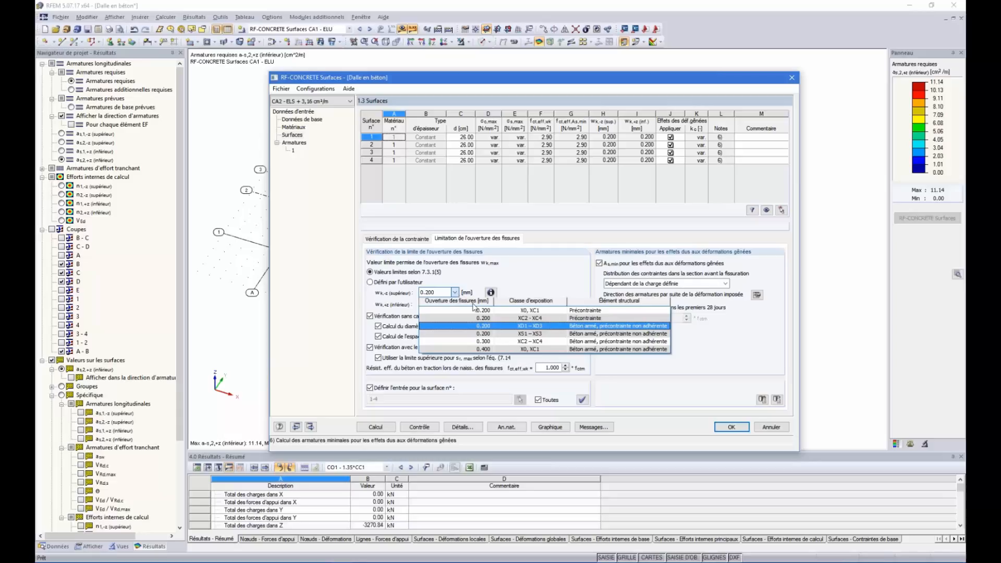
{"action": "left_click", "coordinate": [535, 349]}
{"action": "left_click", "coordinate": [455, 305]}
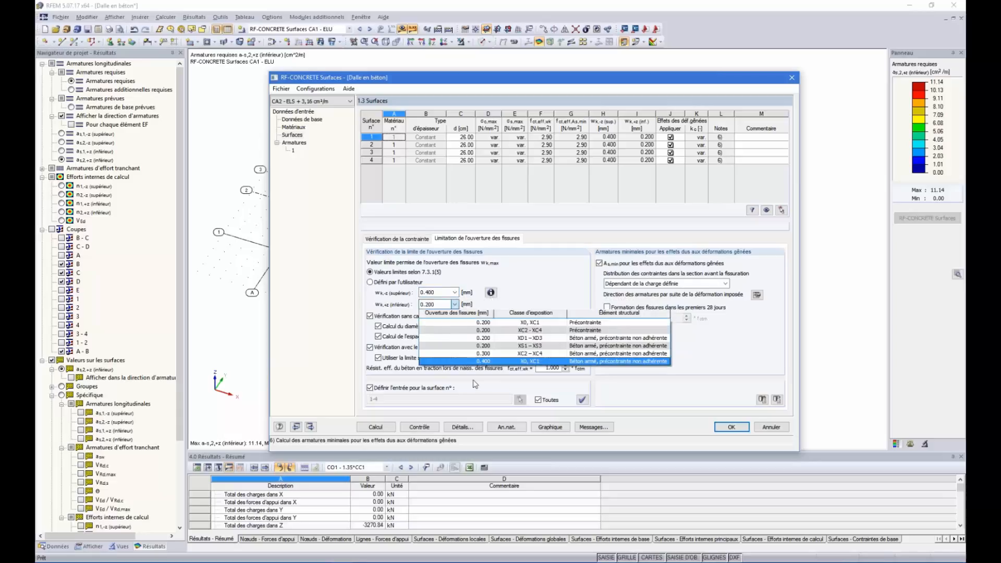
{"action": "left_click", "coordinate": [508, 365]}
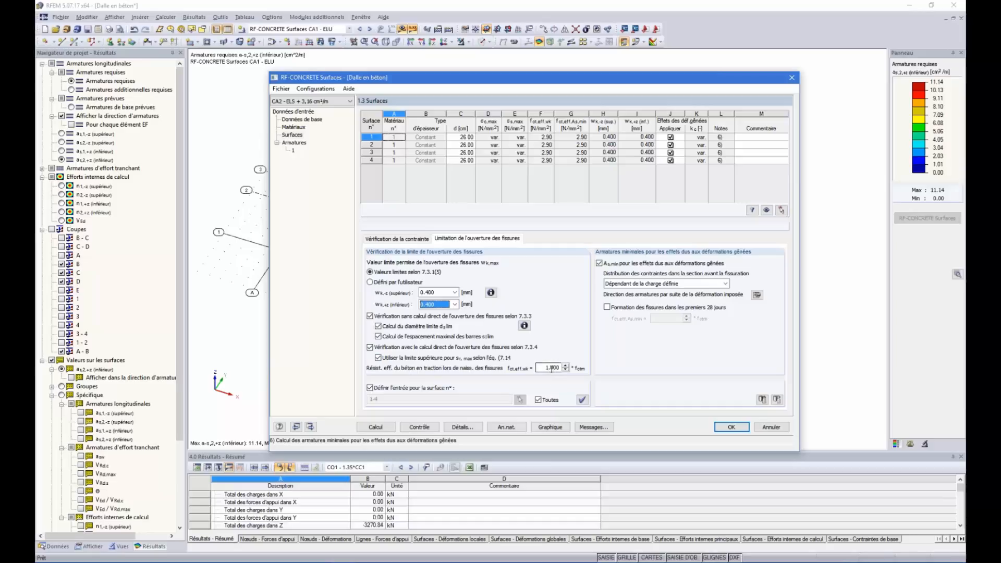
Deactivate the minimum reinforcement A-s,min for effects of imposed deformations on all surfaces and open the case's reinforcement settings.
{"action": "left_click", "coordinate": [599, 264]}
{"action": "left_click", "coordinate": [599, 264]}
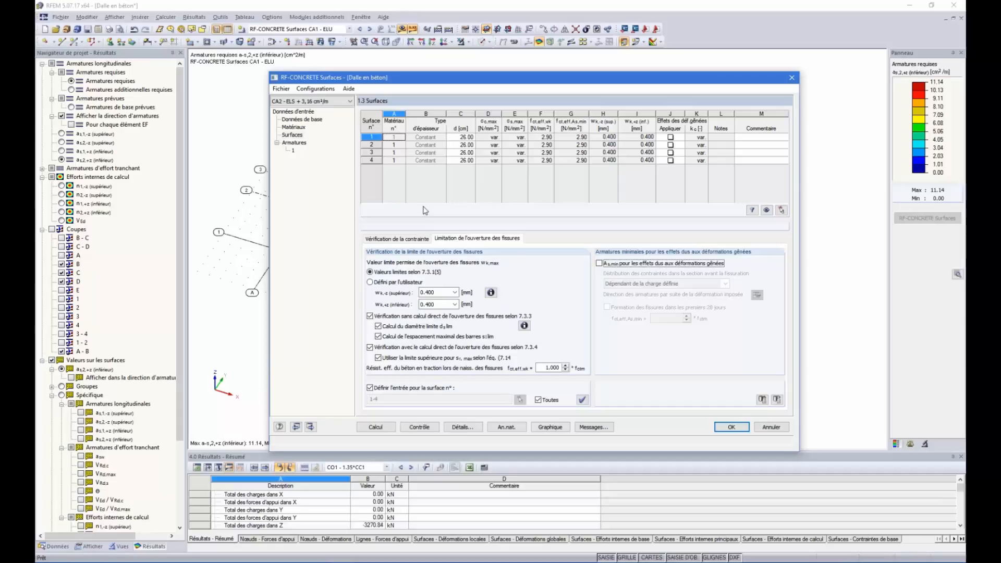
{"action": "left_click", "coordinate": [303, 144]}
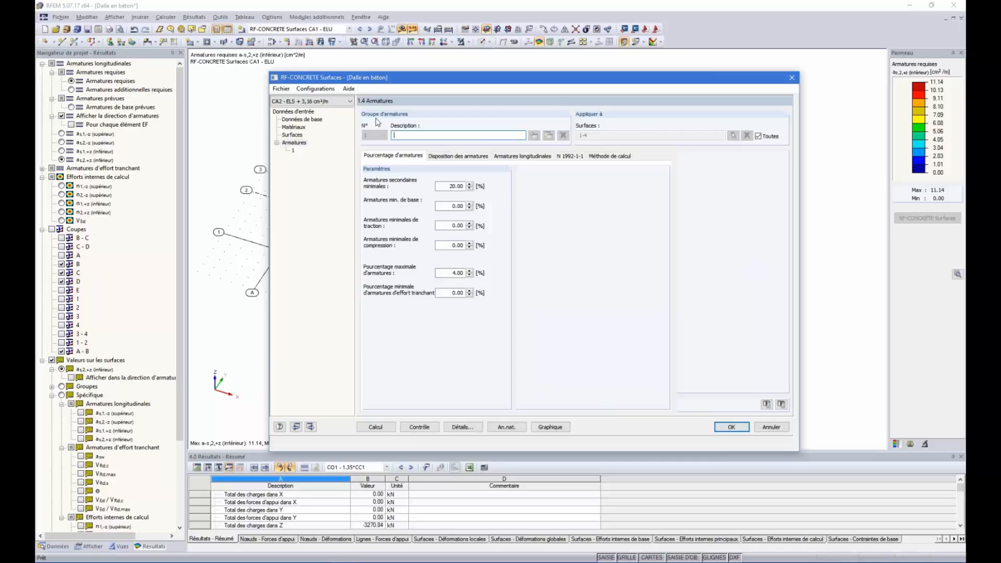
Review the reinforcement layout, the provided basic longitudinal reinforcement and the options for importing the reinforcement area from rebars.
{"action": "left_click", "coordinate": [469, 156]}
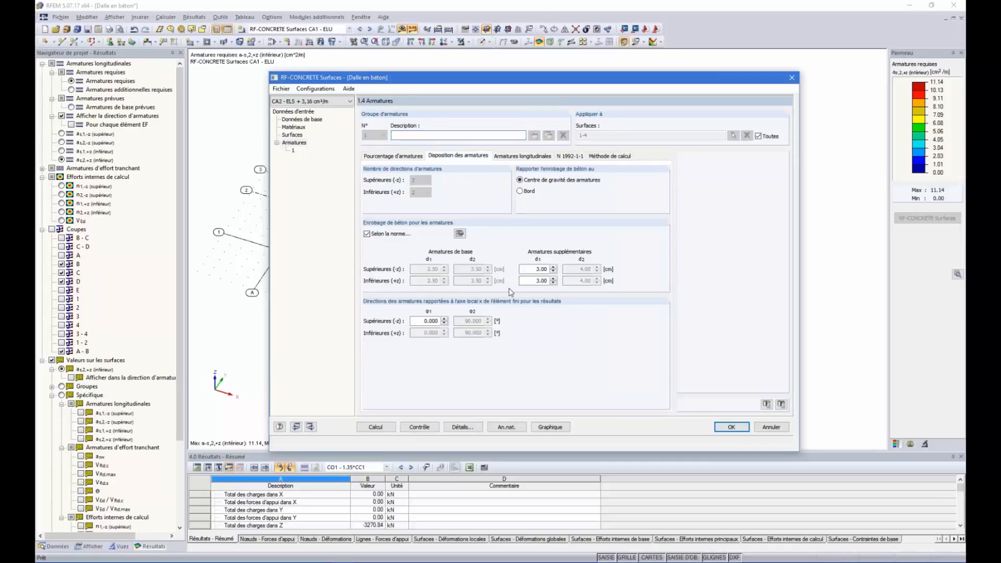
{"action": "left_click", "coordinate": [522, 156]}
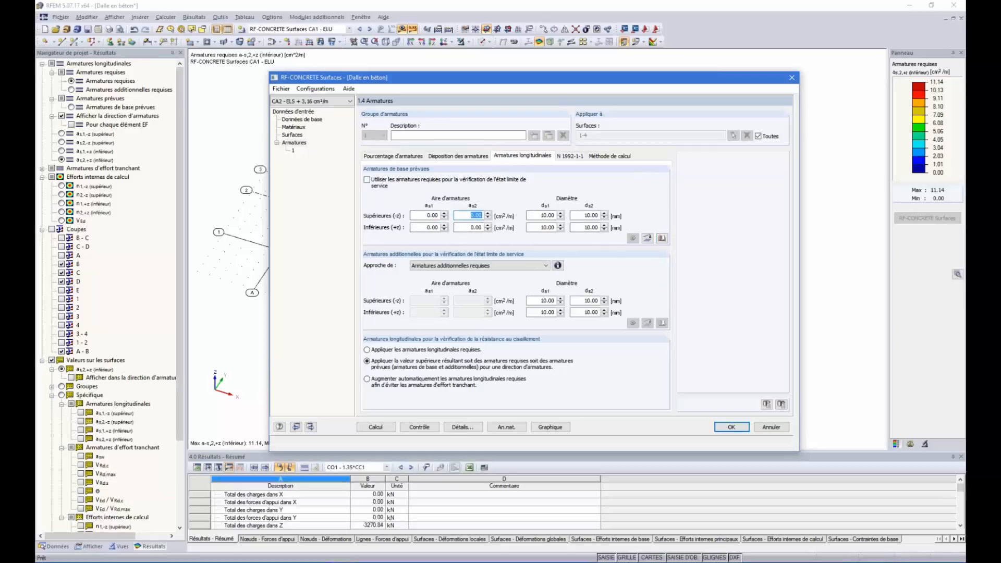
{"action": "key", "text": "Tab"}
{"action": "key", "text": "Tab"}
{"action": "left_click", "coordinate": [647, 240]}
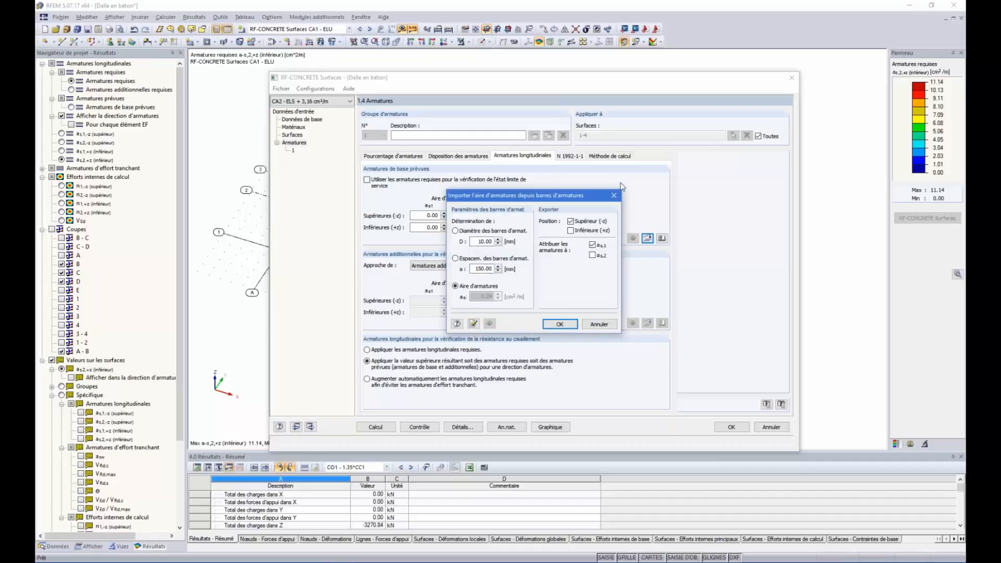
{"action": "left_click", "coordinate": [614, 196]}
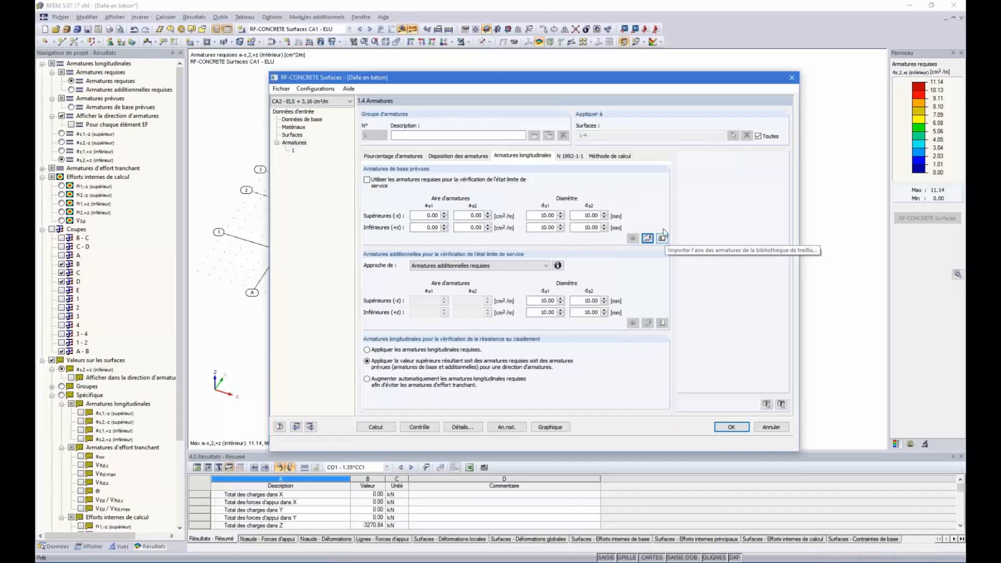
Open the welded mesh library for the basic reinforcement and choose the France ADETS product range with type ST.
{"action": "left_click", "coordinate": [662, 238]}
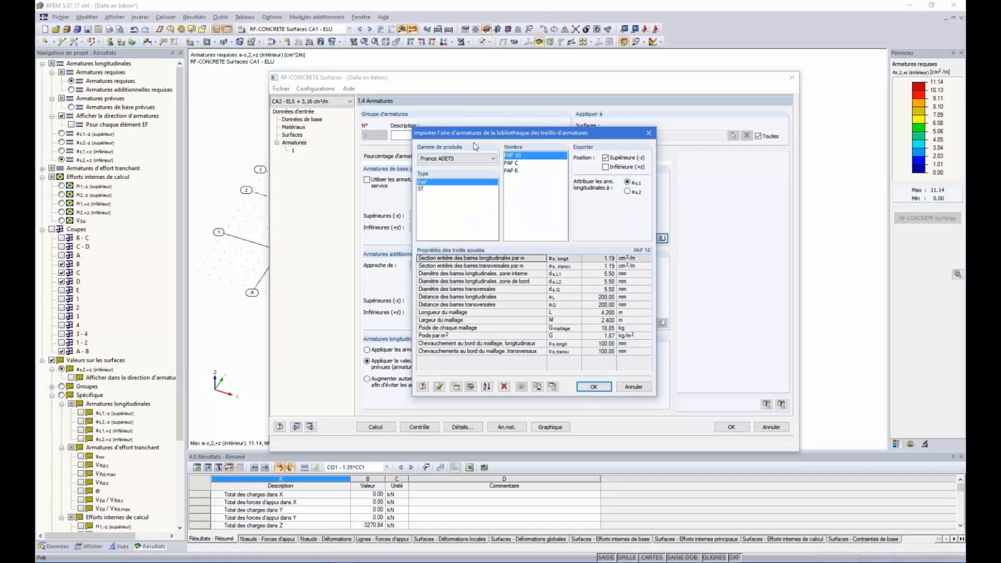
{"action": "left_click", "coordinate": [490, 160]}
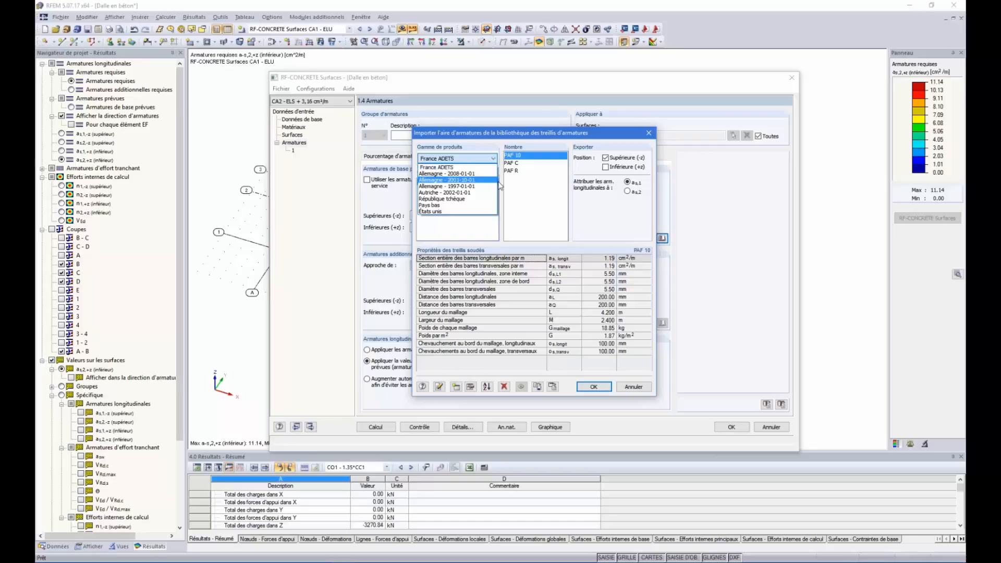
{"action": "left_click", "coordinate": [468, 167]}
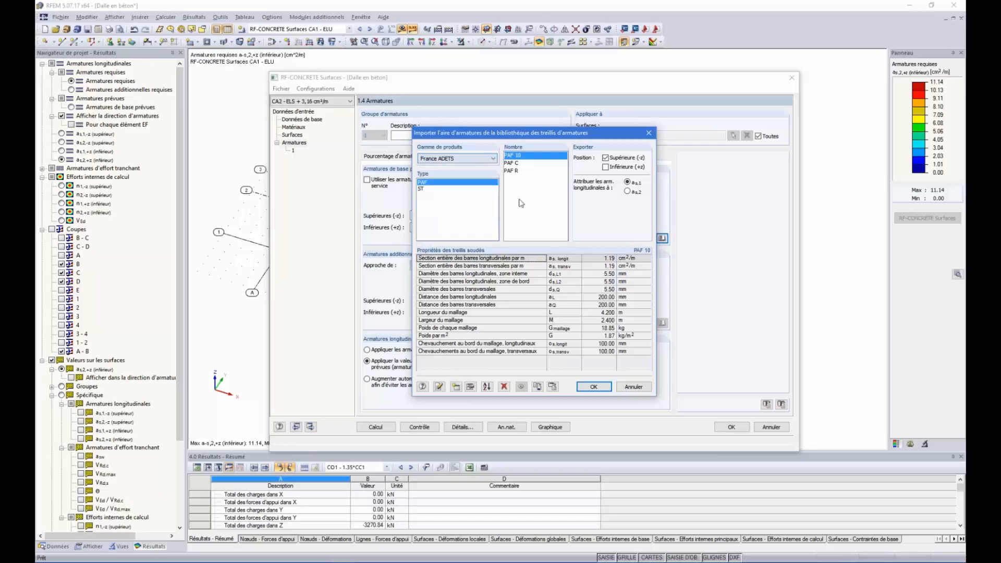
{"action": "left_click", "coordinate": [423, 190]}
{"action": "left_click", "coordinate": [429, 183]}
{"action": "left_click", "coordinate": [429, 191]}
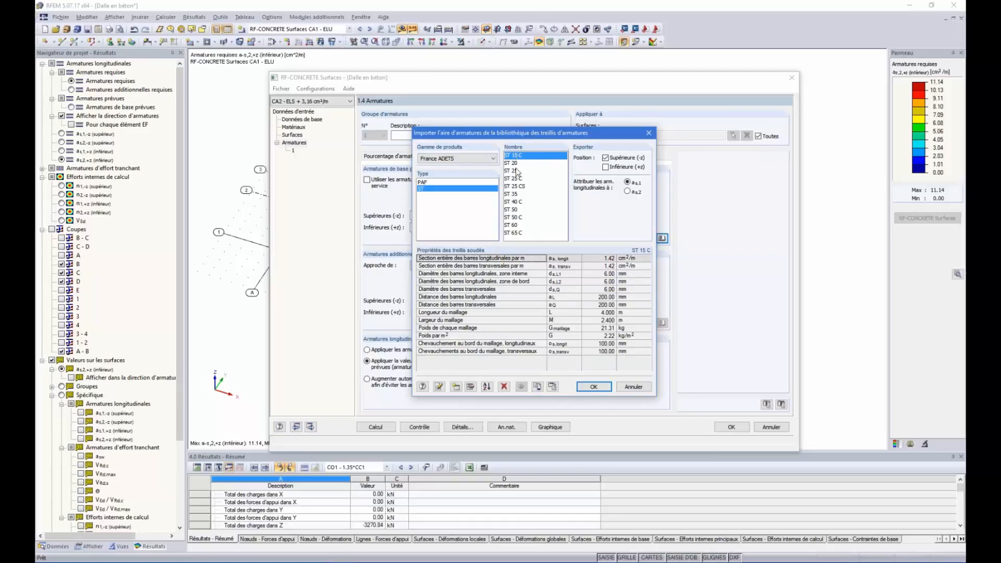
Compare the longitudinal and transverse reinforcement areas of the ST meshes from ST 20 up to ST 65 C.
{"action": "left_click", "coordinate": [517, 171]}
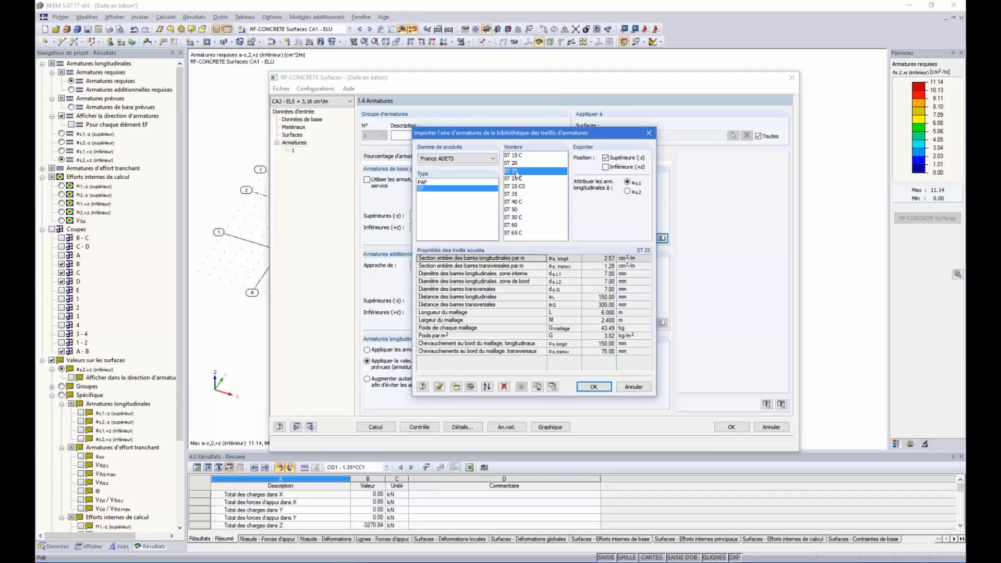
{"action": "left_click", "coordinate": [514, 164]}
{"action": "left_click", "coordinate": [512, 171]}
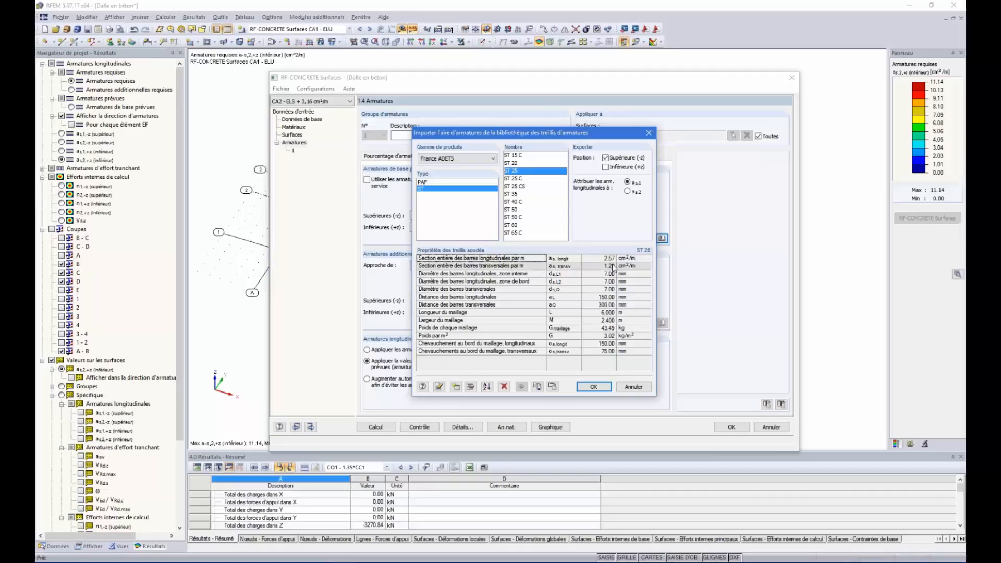
{"action": "left_click", "coordinate": [511, 178]}
{"action": "left_click", "coordinate": [515, 194]}
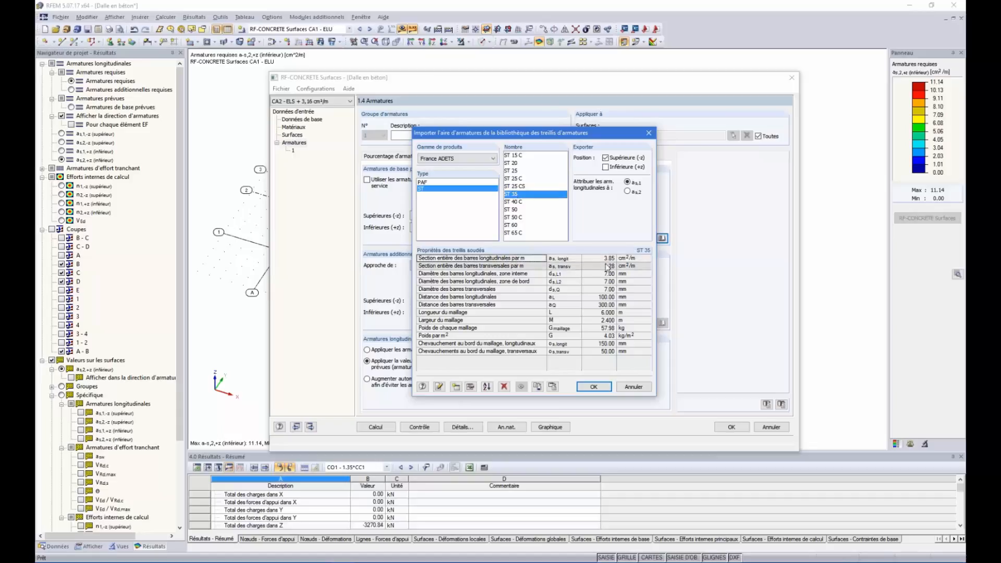
{"action": "left_click", "coordinate": [513, 202]}
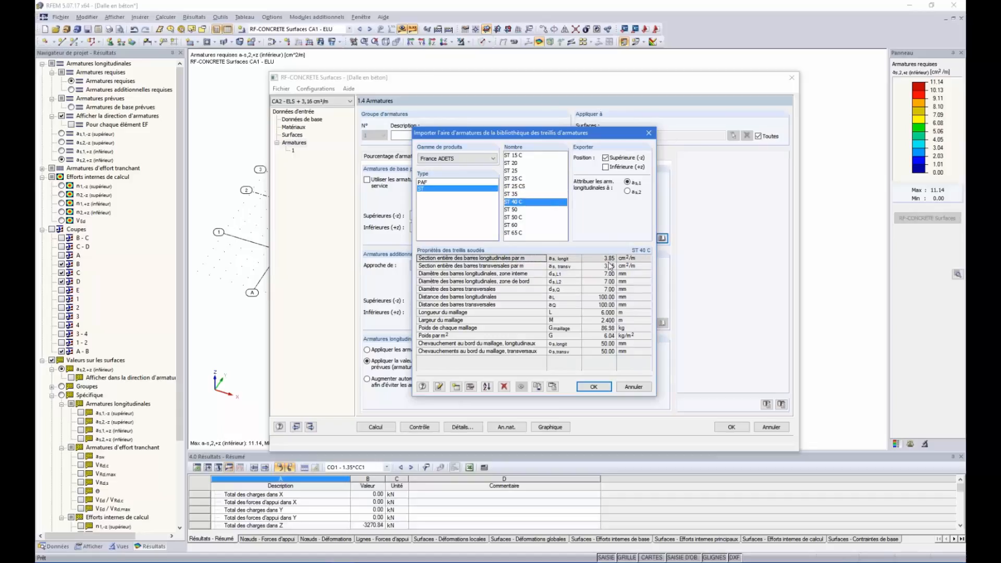
{"action": "left_click", "coordinate": [512, 209]}
{"action": "left_click", "coordinate": [512, 218]}
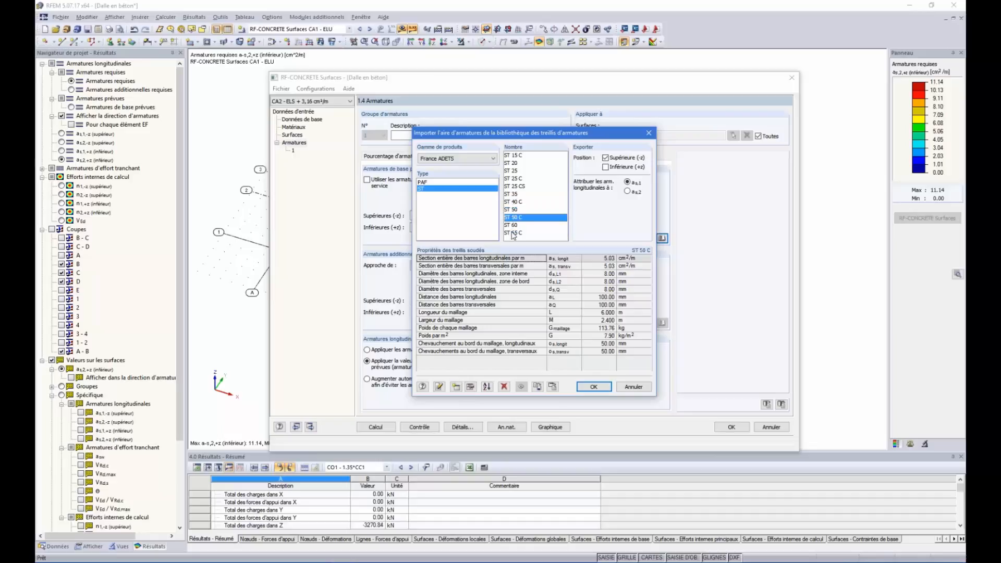
{"action": "left_click", "coordinate": [513, 234]}
Import mesh ST 40 C as basic reinforcement for both the upper (-z) and lower (+z) sides.
{"action": "left_click", "coordinate": [513, 203]}
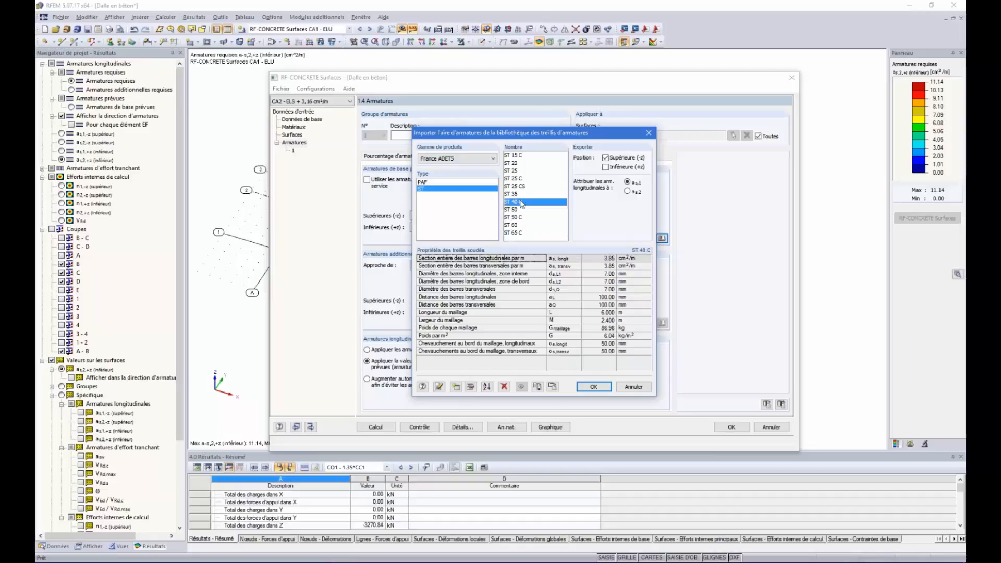
{"action": "left_click", "coordinate": [605, 166]}
{"action": "left_click", "coordinate": [593, 387]}
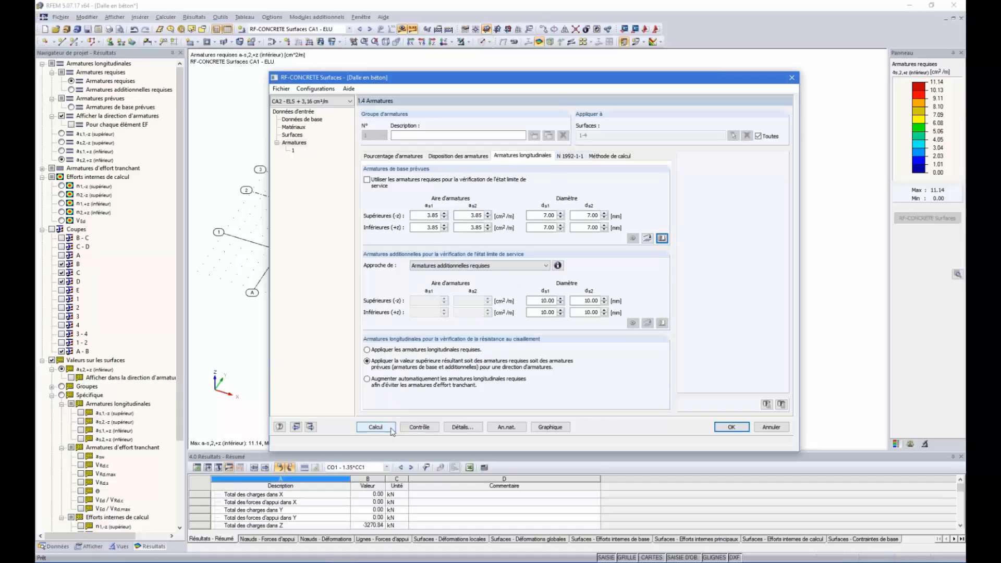
Run the plausibility check of the input data and calculate the serviceability design case.
{"action": "left_click", "coordinate": [415, 431]}
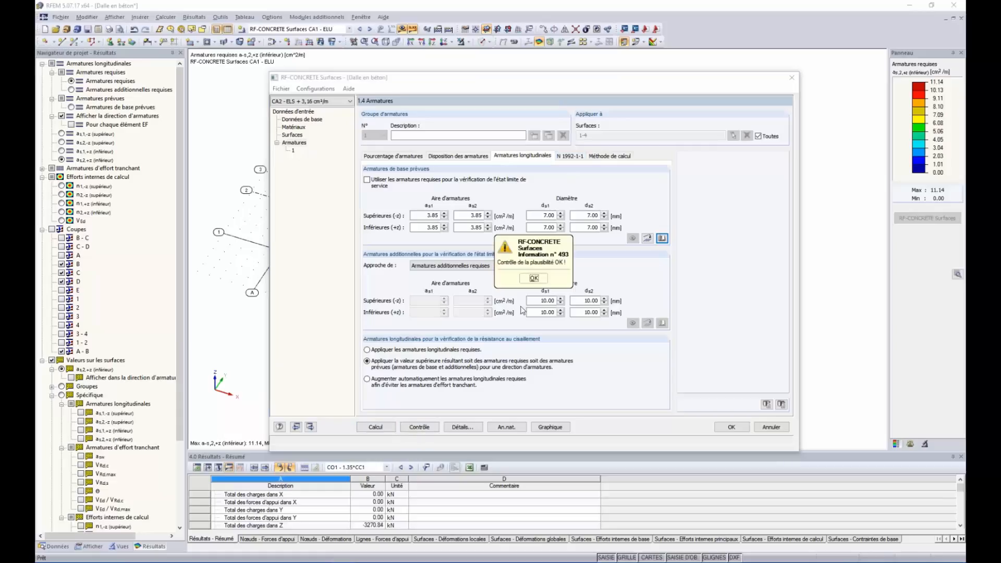
{"action": "left_click", "coordinate": [535, 284]}
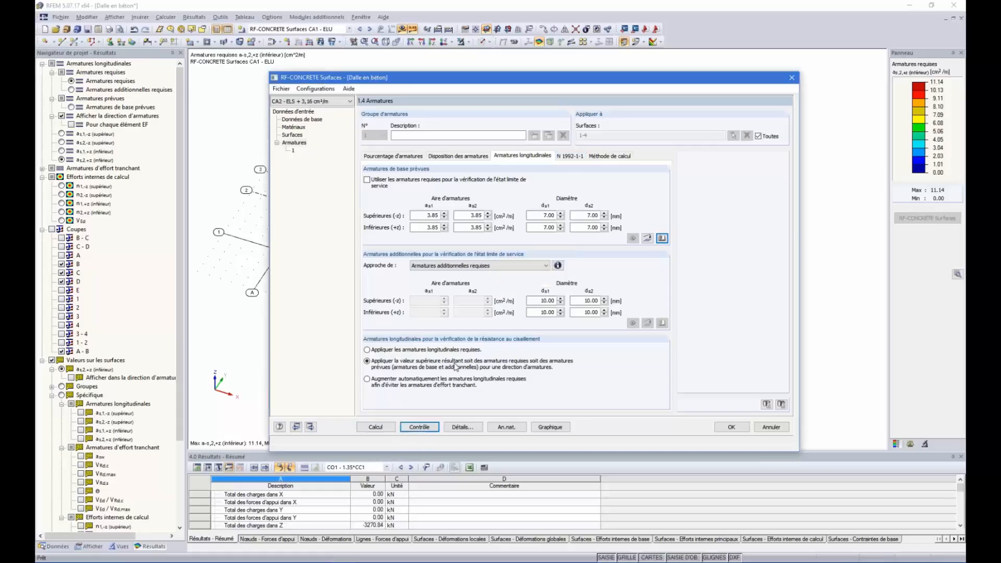
{"action": "left_click", "coordinate": [383, 430]}
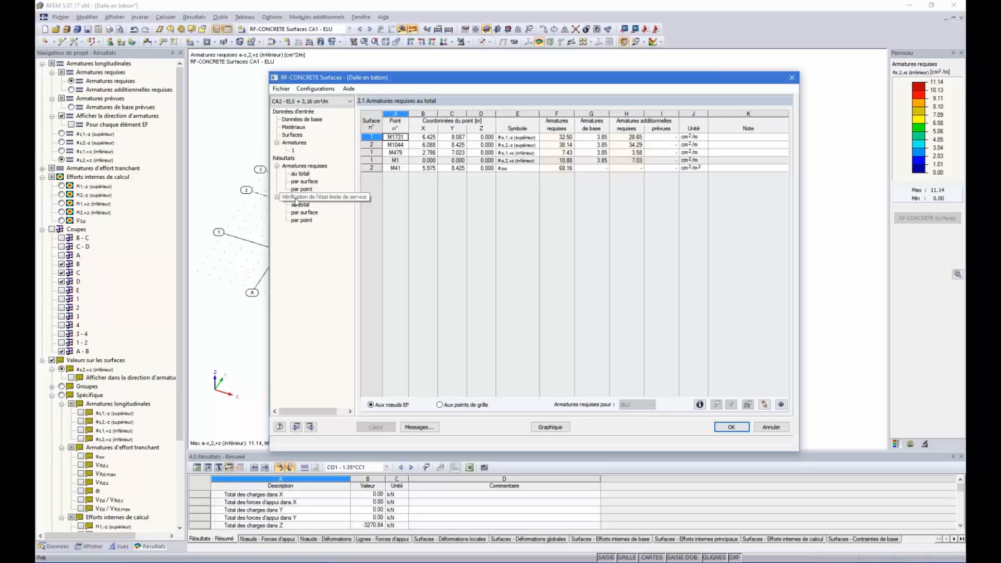
Examine the overall serviceability checks with the intermediate results for concrete stress, bar diameter, bar spacing and crack width.
{"action": "left_click", "coordinate": [296, 204]}
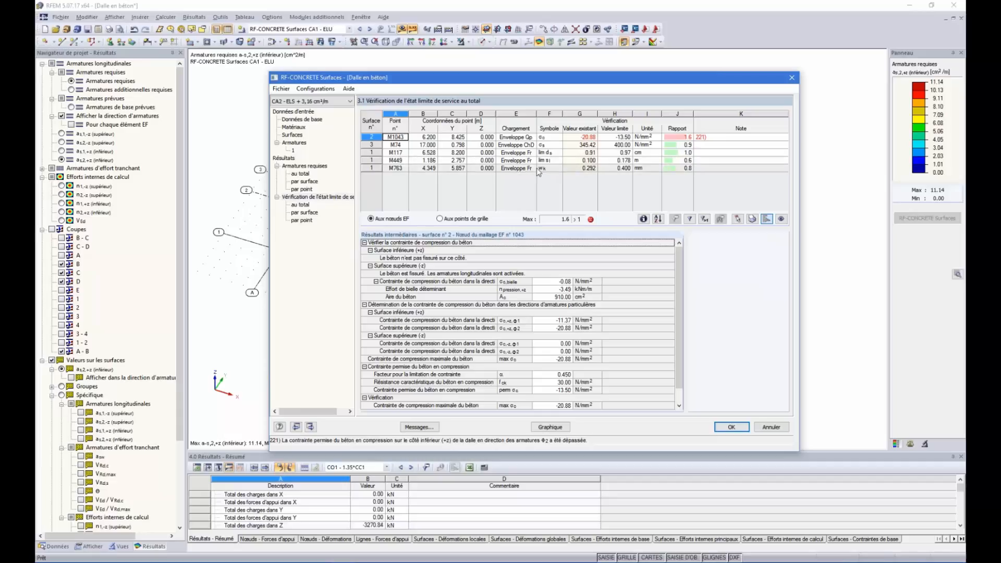
{"action": "left_click", "coordinate": [550, 145]}
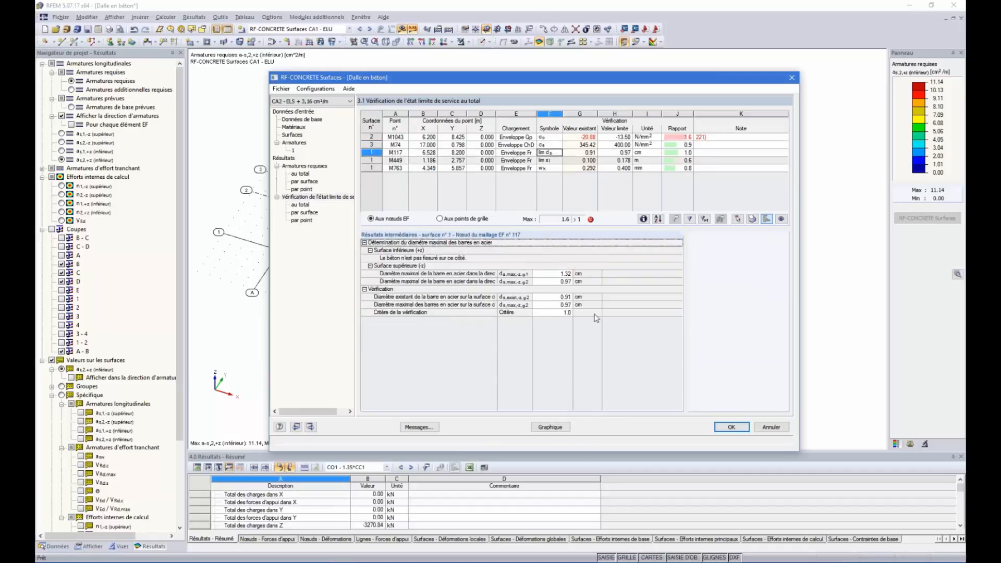
{"action": "left_click", "coordinate": [550, 161]}
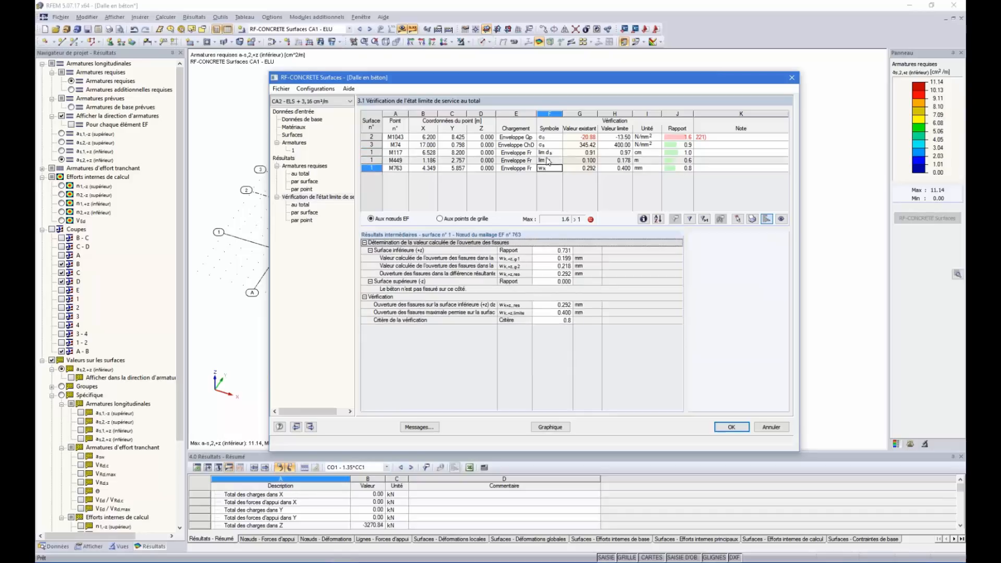
{"action": "left_click", "coordinate": [549, 138]}
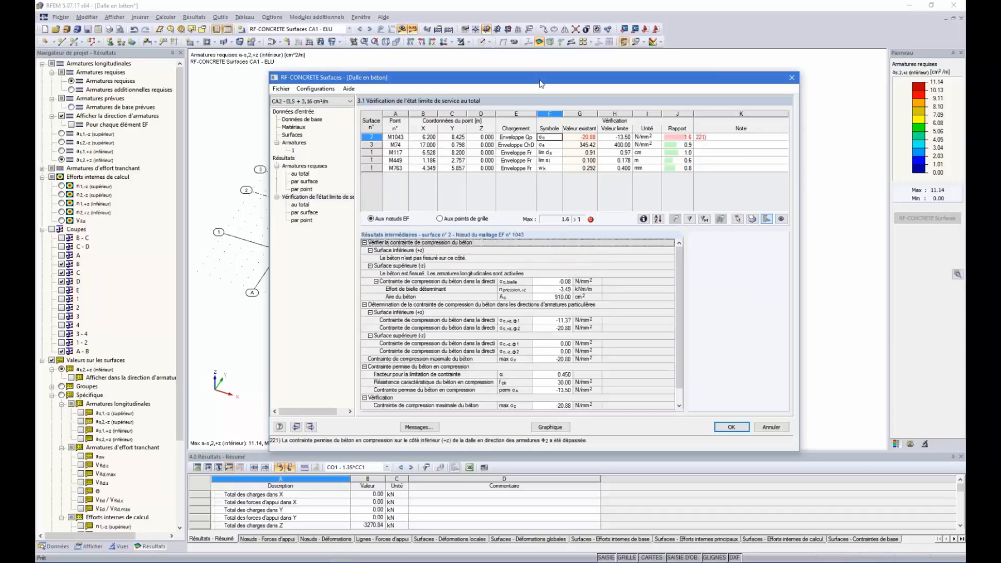
{"action": "left_click_drag", "start_coordinate": [541, 84], "coordinate": [541, 87]}
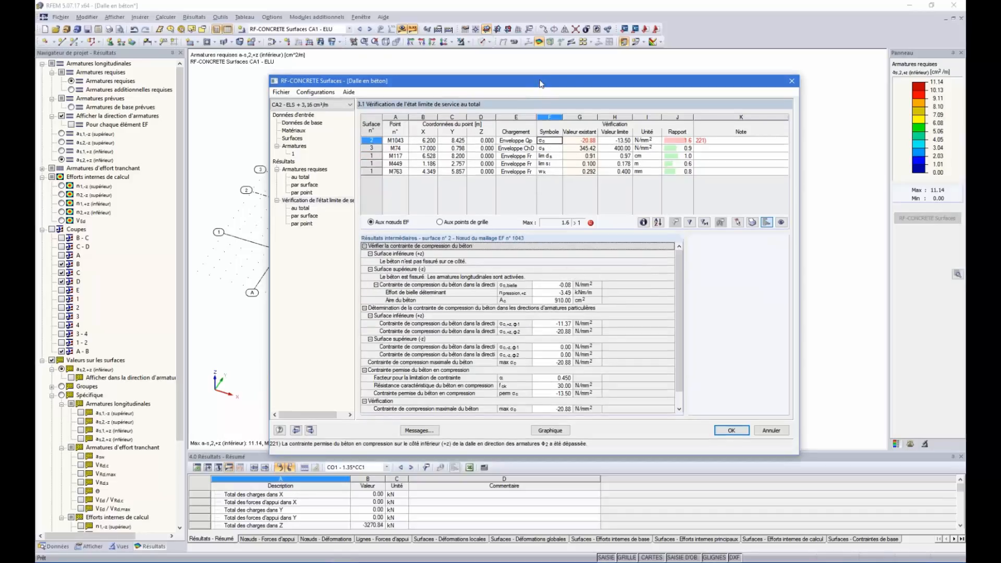
{"action": "left_click", "coordinate": [549, 162]}
Locate on the slab model the governing points for crack width, bar spacing, bar diameter, steel stress and concrete stress.
{"action": "left_click_drag", "start_coordinate": [529, 77], "coordinate": [549, 309]}
{"action": "left_click", "coordinate": [592, 398]}
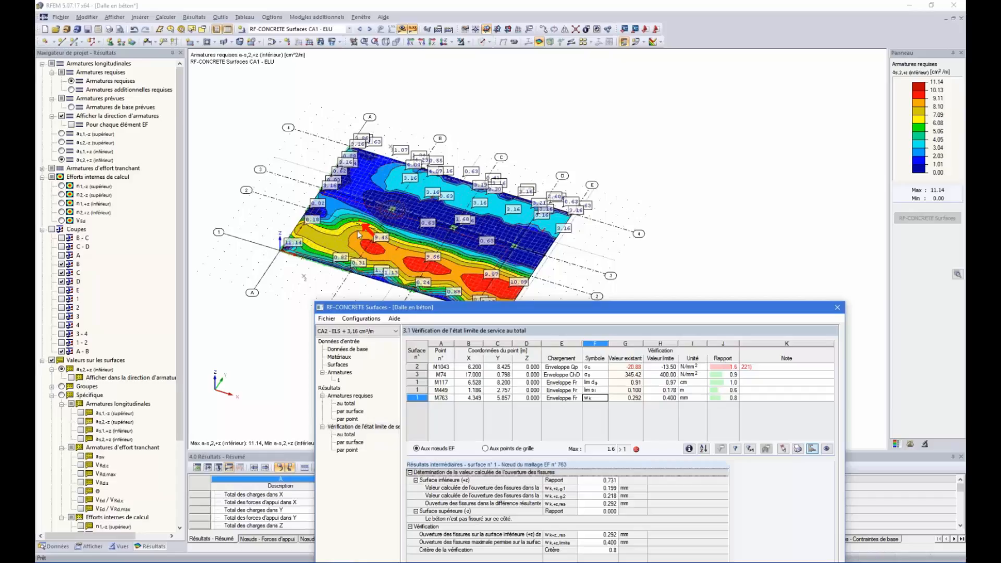
{"action": "left_click", "coordinate": [593, 390]}
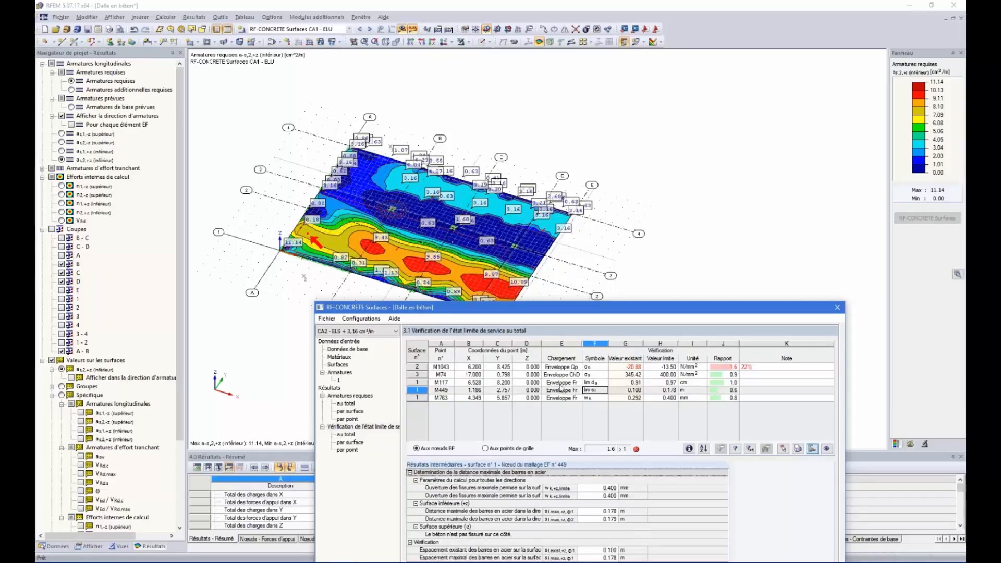
{"action": "left_click", "coordinate": [594, 383]}
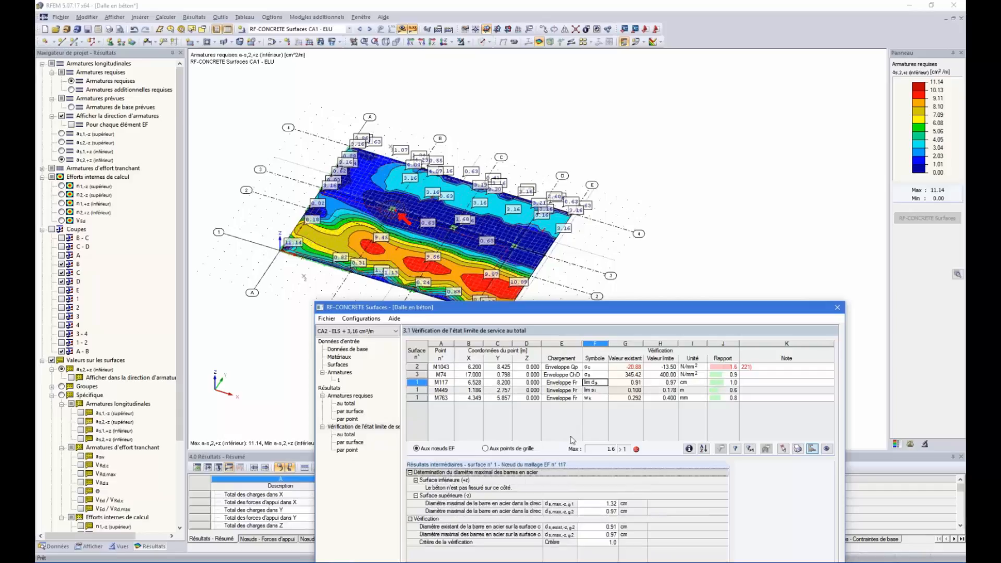
{"action": "key", "text": "Up"}
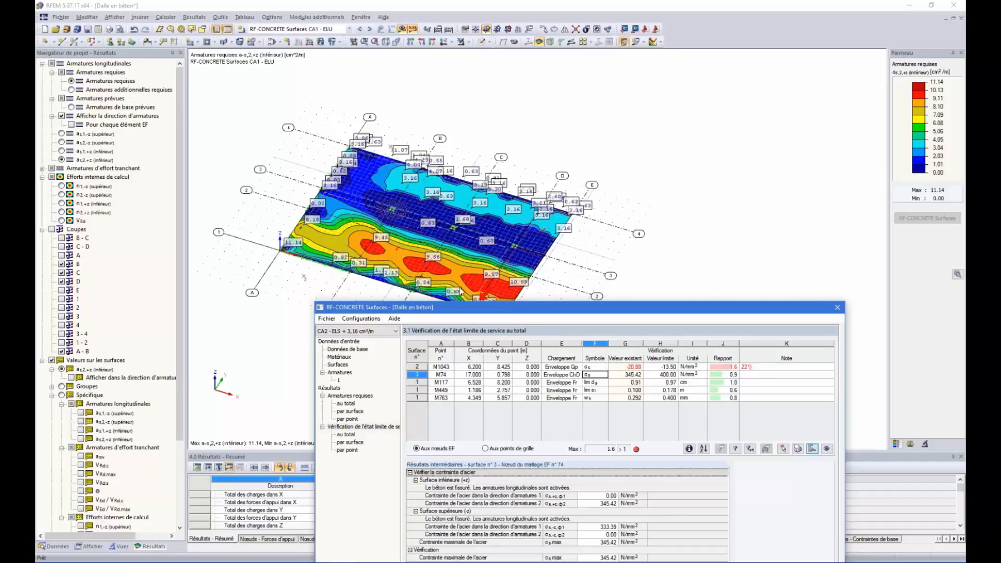
{"action": "key", "text": "Up"}
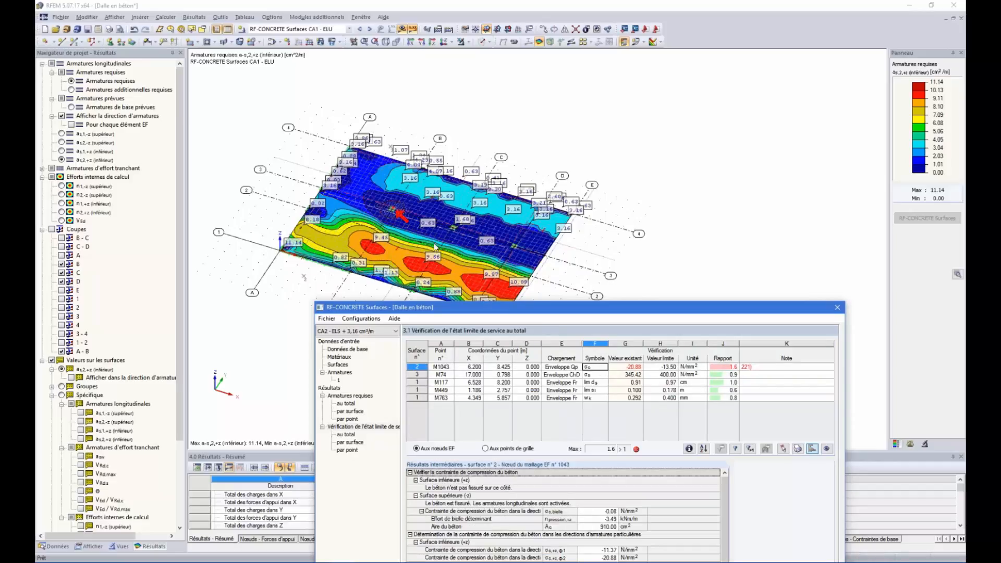
{"action": "left_click_drag", "start_coordinate": [533, 307], "coordinate": [592, 141]}
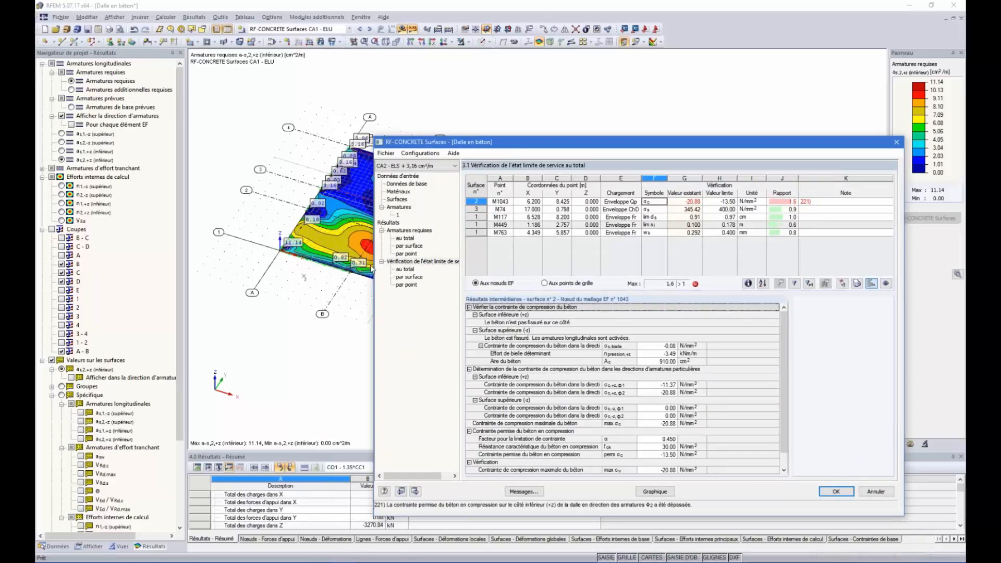
{"action": "left_click_drag", "start_coordinate": [481, 148], "coordinate": [397, 99]}
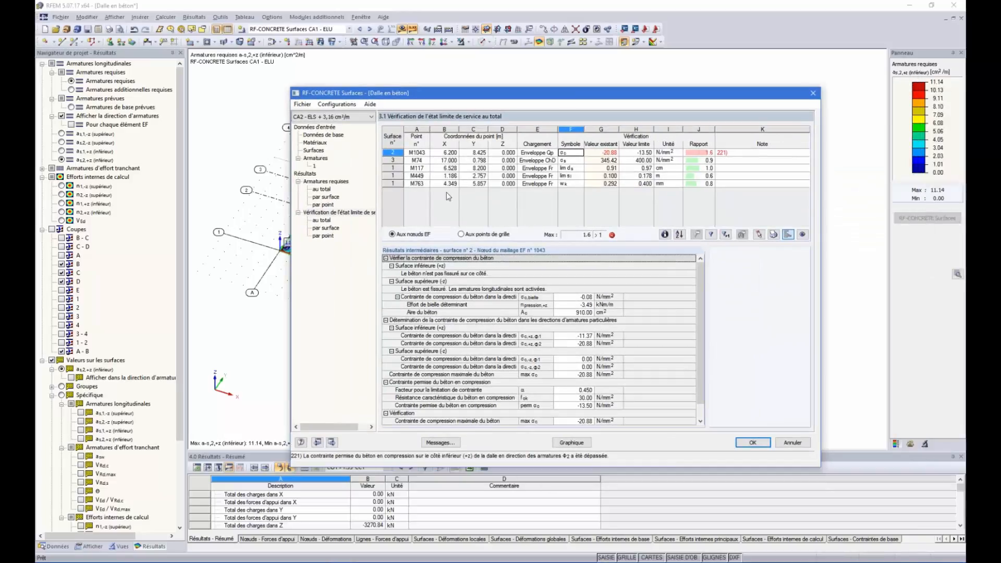
{"action": "left_click_drag", "start_coordinate": [459, 94], "coordinate": [427, 221]}
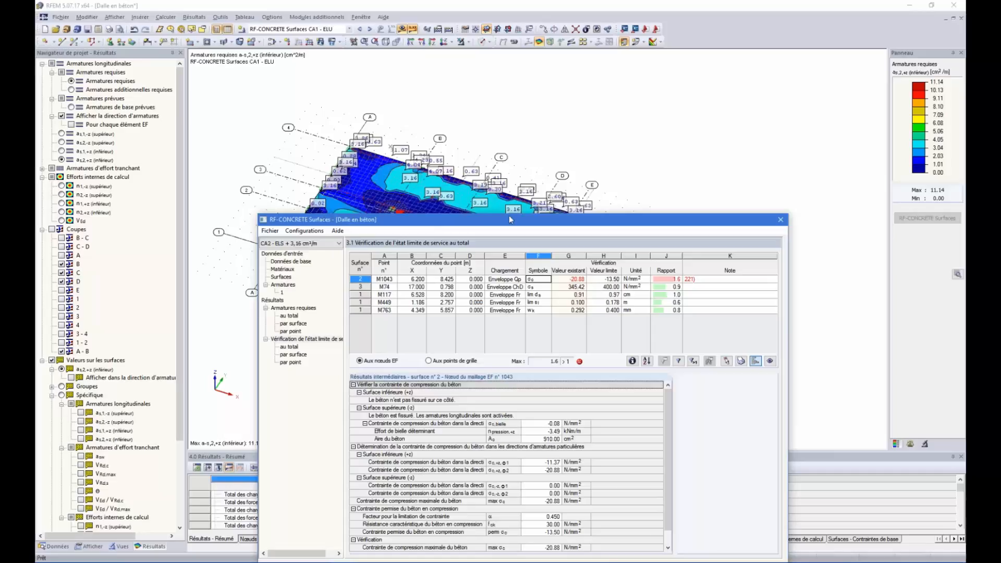
{"action": "left_click_drag", "start_coordinate": [510, 219], "coordinate": [487, 269]}
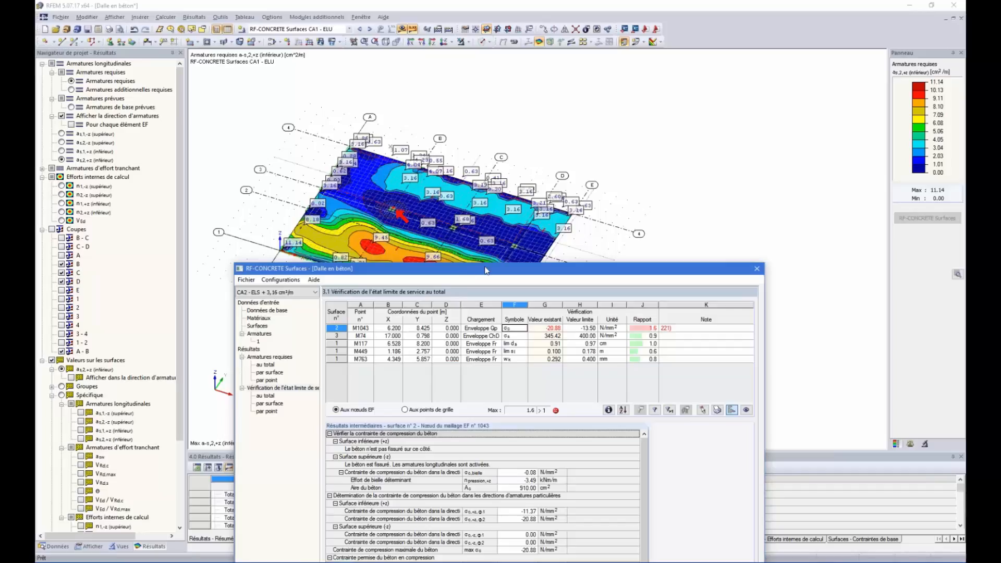
Display the serviceability checks by surface and review the results for surfaces 1 to 4.
{"action": "left_click_drag", "start_coordinate": [476, 268], "coordinate": [548, 132]}
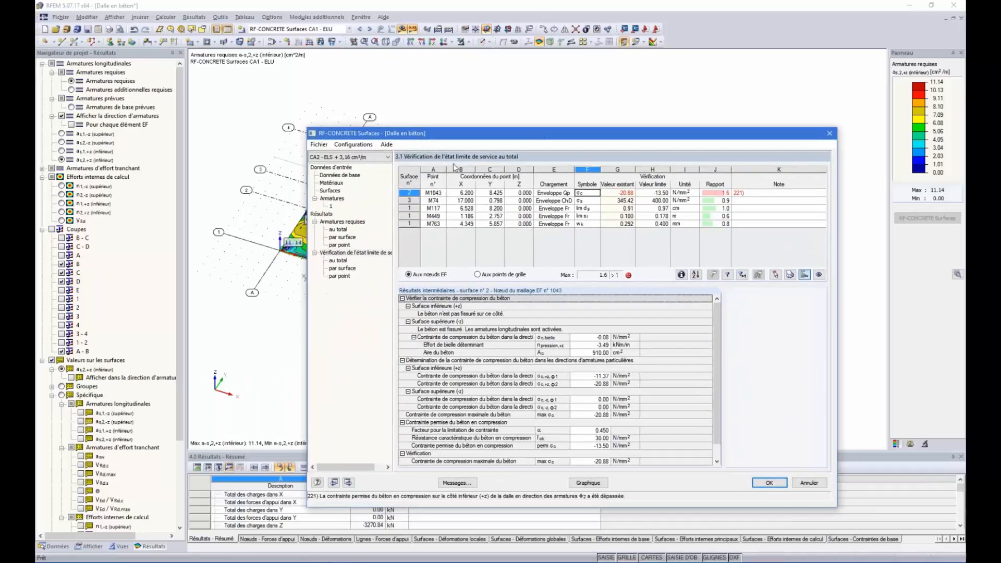
{"action": "left_click", "coordinate": [343, 268]}
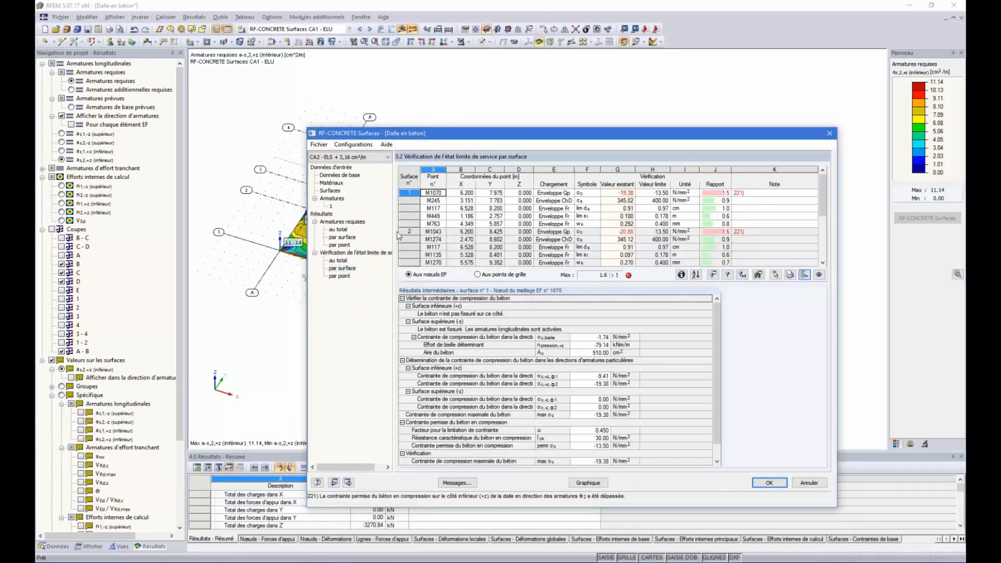
{"action": "scroll", "coordinate": [608, 230], "scroll_direction": "down", "scroll_amount": 3}
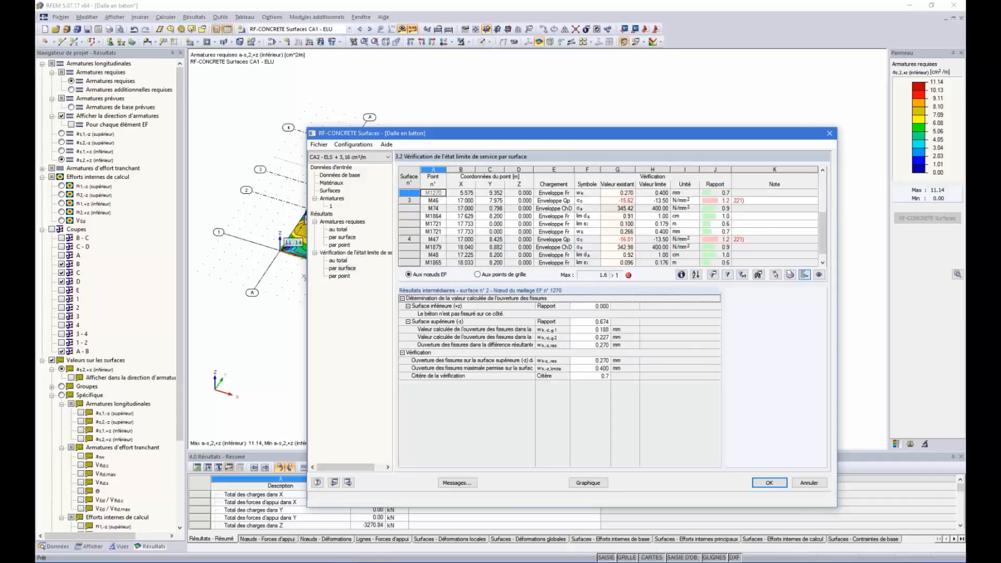
Return to the overall serviceability checks and examine the concrete stress ratio graphically on the slab model, especially around the columns.
{"action": "scroll", "coordinate": [608, 229], "scroll_direction": "up", "scroll_amount": 3}
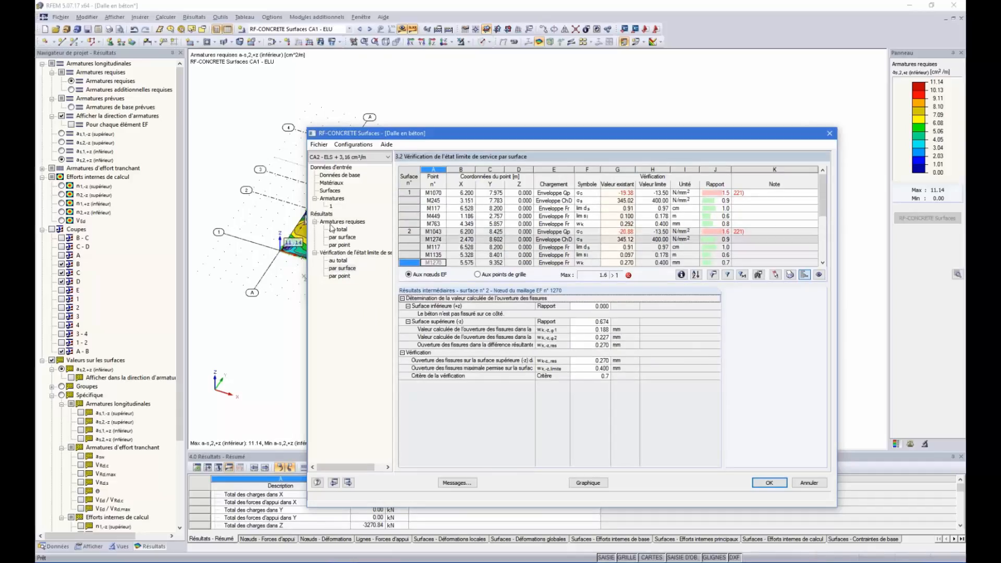
{"action": "left_click", "coordinate": [339, 260]}
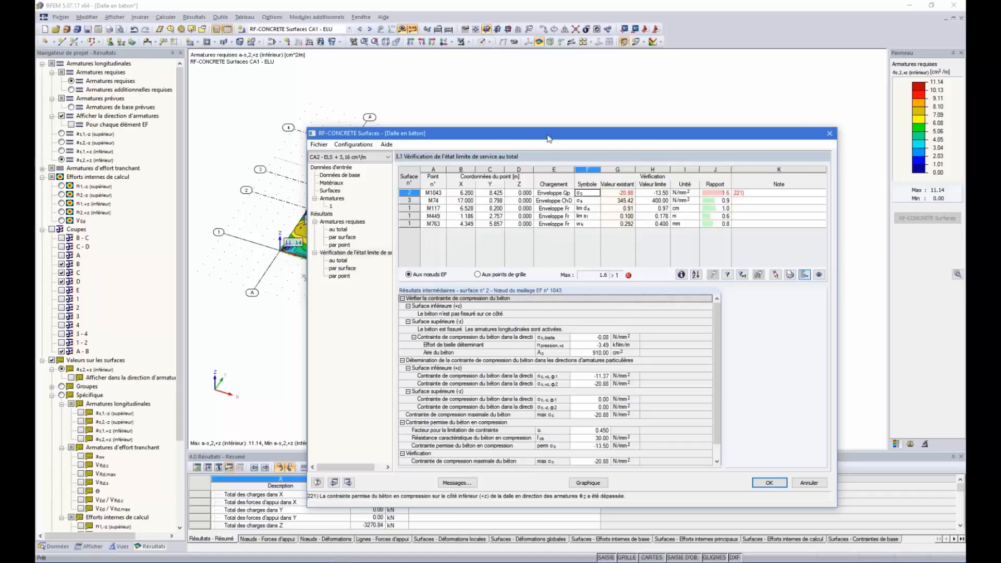
{"action": "left_click_drag", "start_coordinate": [547, 133], "coordinate": [559, 64]}
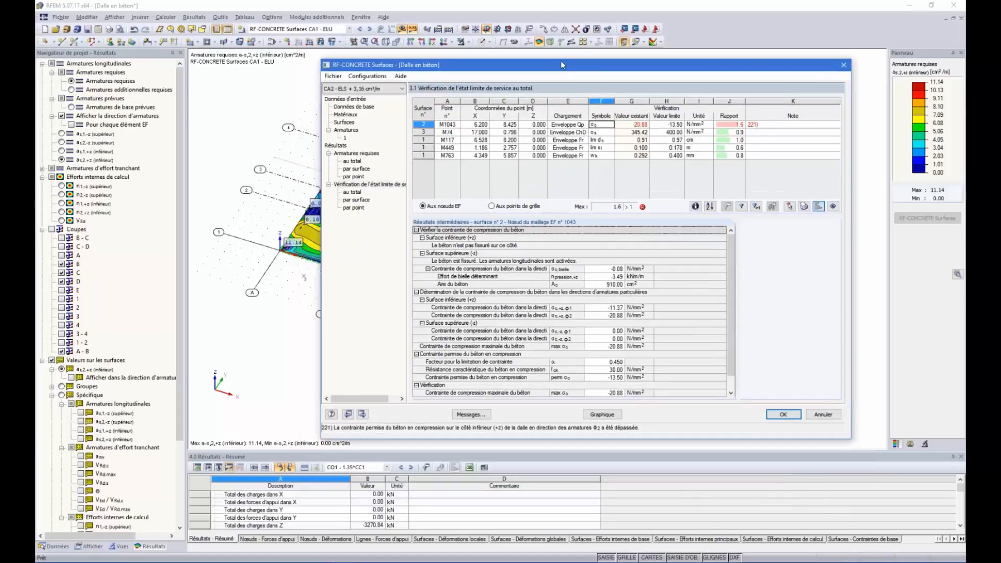
{"action": "left_click", "coordinate": [601, 414]}
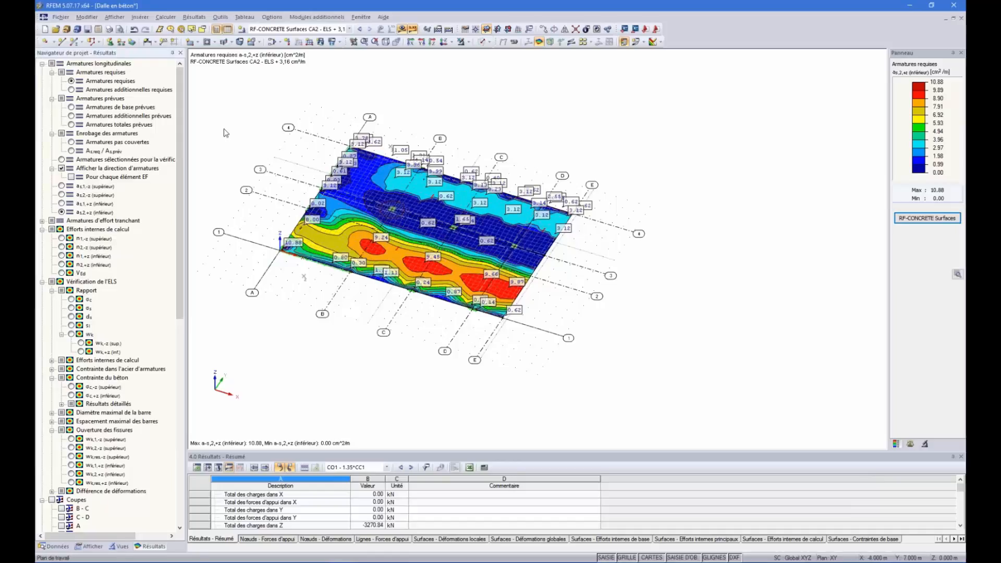
{"action": "middle_click_drag", "start_coordinate": [303, 159], "coordinate": [326, 218], "text": "ctrl"}
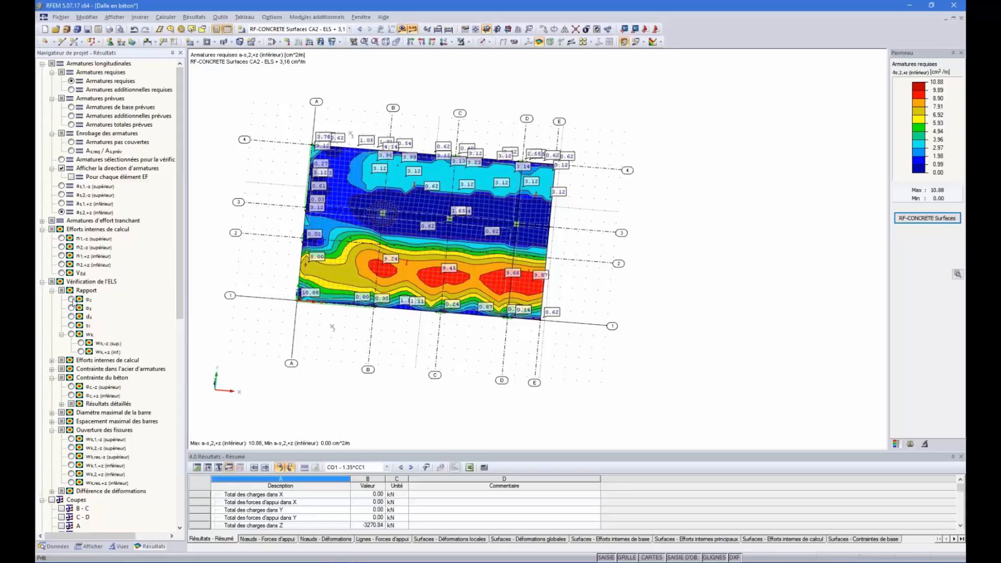
{"action": "scroll", "coordinate": [363, 214], "scroll_direction": "up", "scroll_amount": 5}
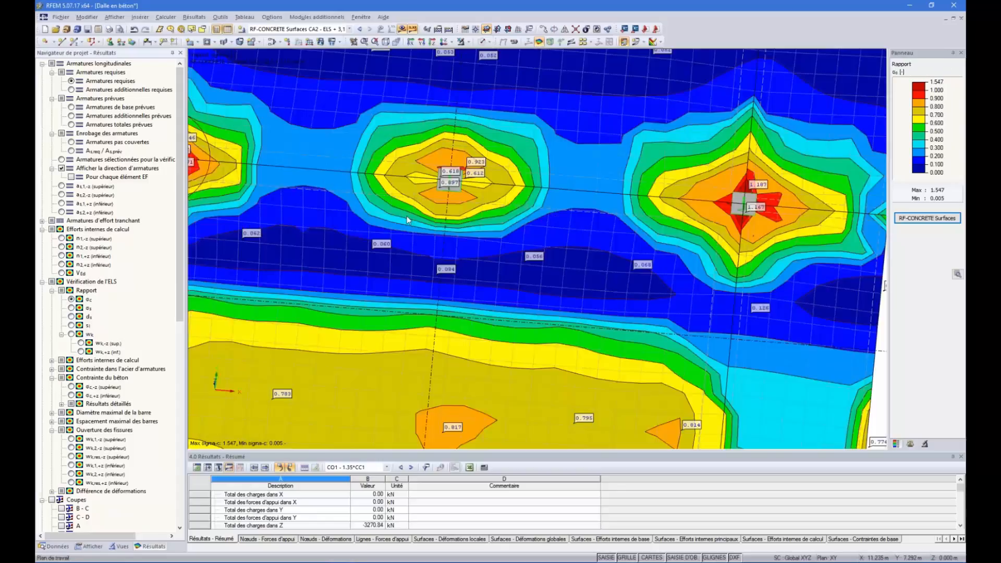
{"action": "scroll", "coordinate": [363, 214], "scroll_direction": "down", "scroll_amount": 4}
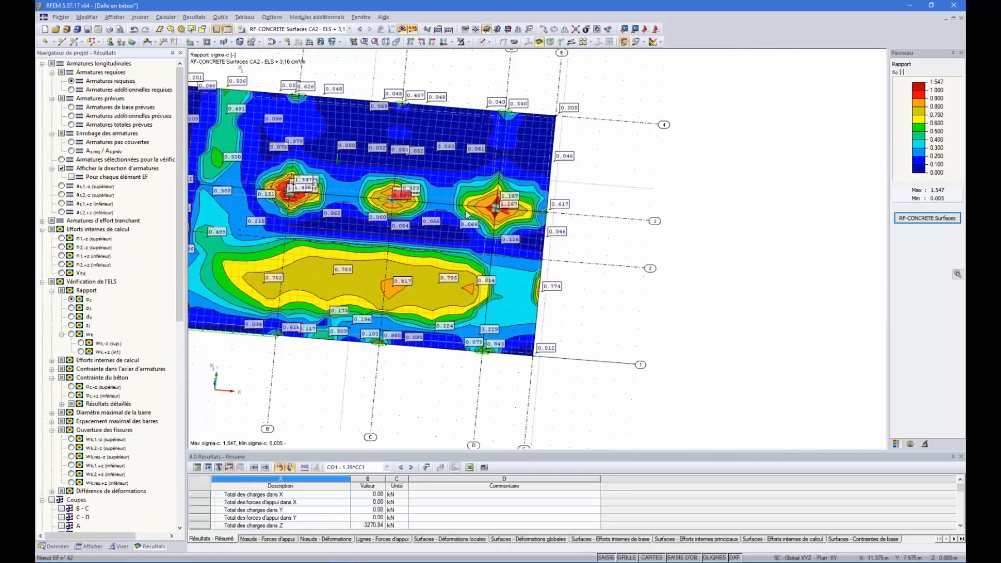
{"action": "scroll", "coordinate": [555, 207], "scroll_direction": "down", "scroll_amount": 1}
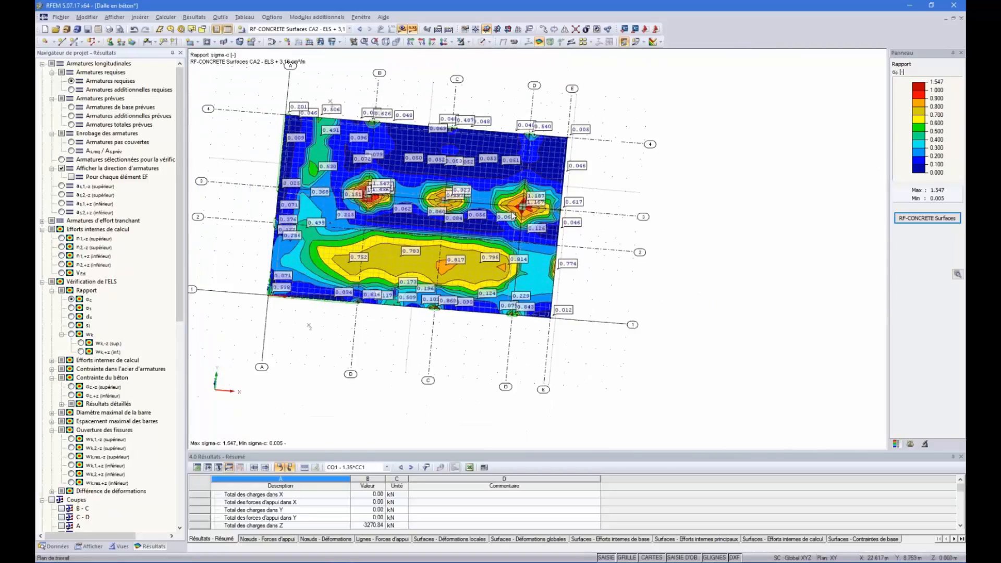
Examine the serviceability ratio plots for steel stress, bar diameter, bar spacing and crack width on the slab.
{"action": "left_click", "coordinate": [71, 308]}
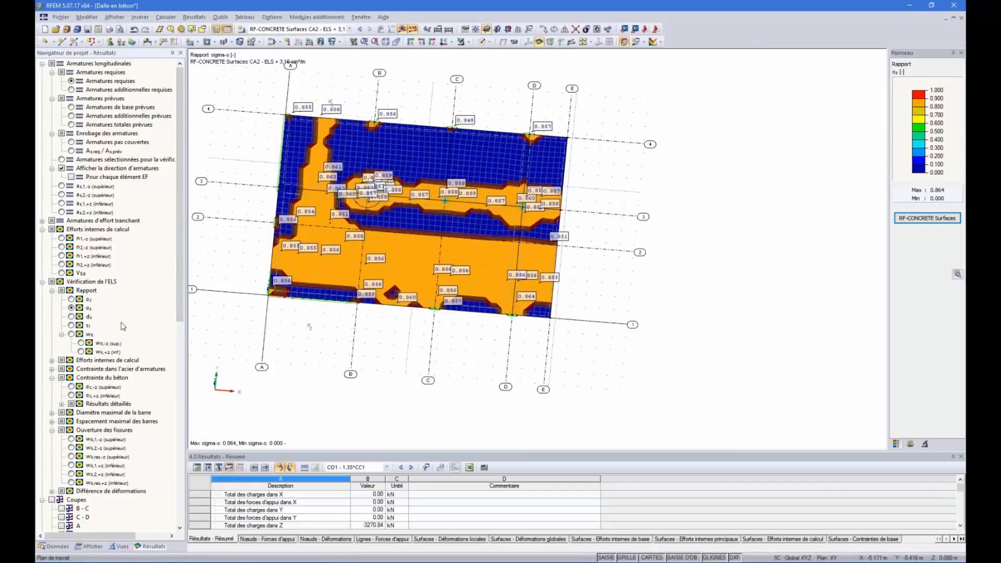
{"action": "left_click", "coordinate": [71, 316]}
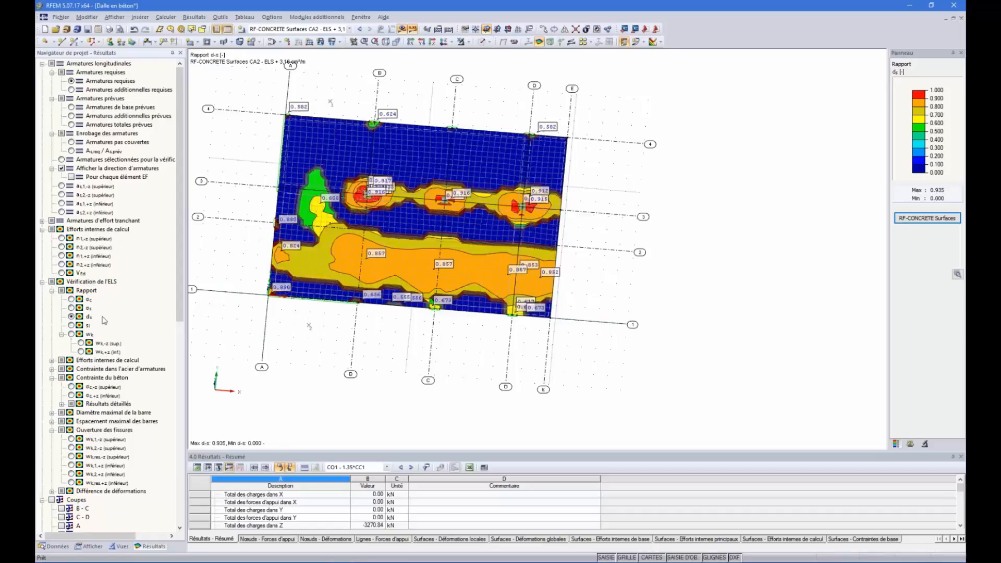
{"action": "left_click", "coordinate": [71, 326]}
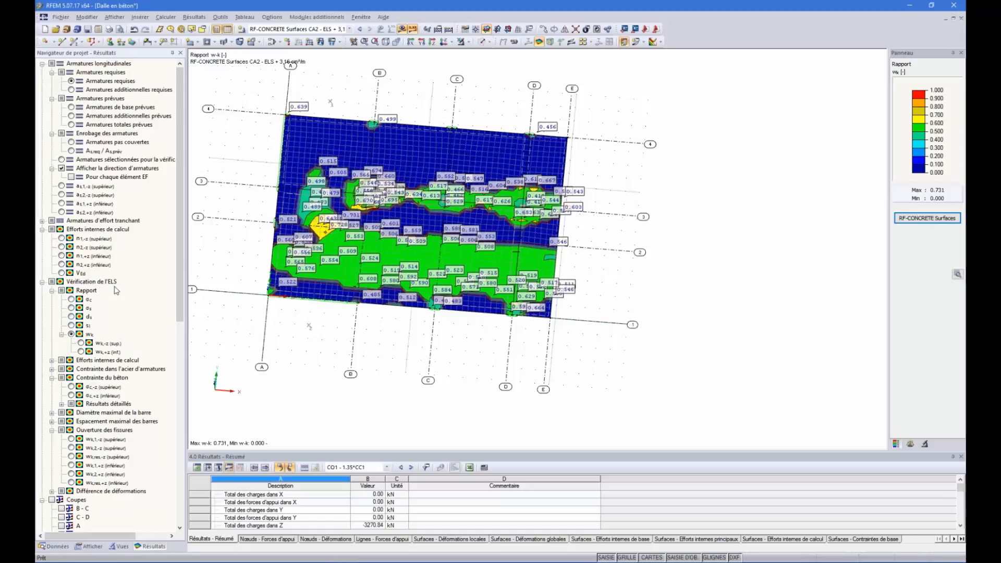
Display the required and additional required upper reinforcement in direction 1 and inspect the zones around the columns.
{"action": "left_click", "coordinate": [72, 81]}
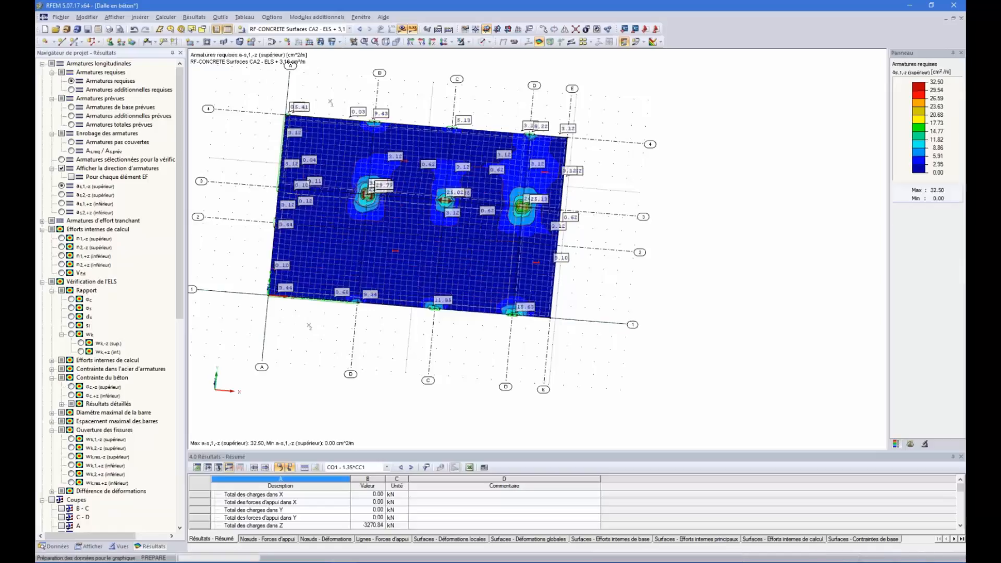
{"action": "left_click", "coordinate": [71, 90]}
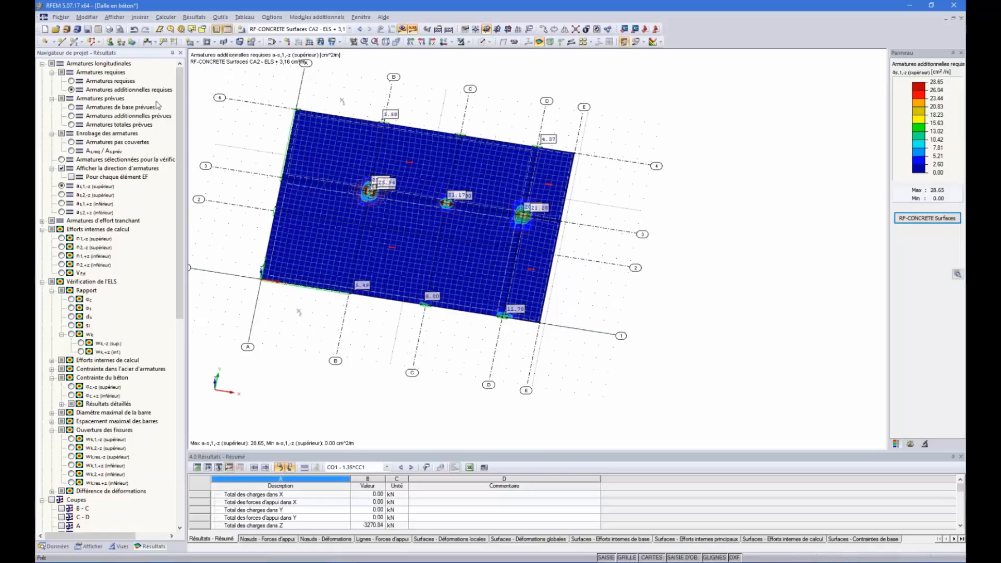
{"action": "middle_click_drag", "start_coordinate": [529, 262], "coordinate": [542, 263], "text": "ctrl"}
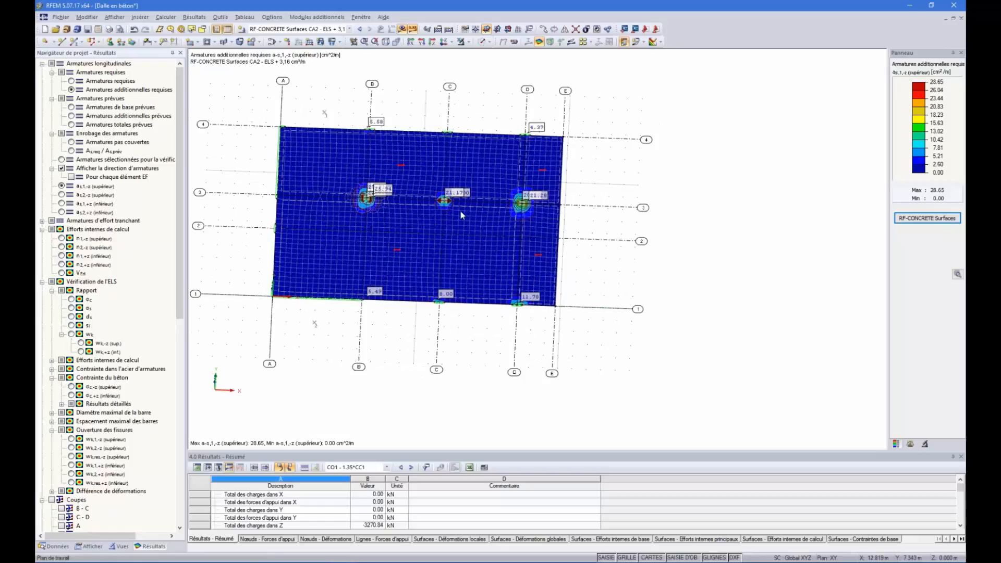
{"action": "scroll", "coordinate": [461, 214], "scroll_direction": "up", "scroll_amount": 1}
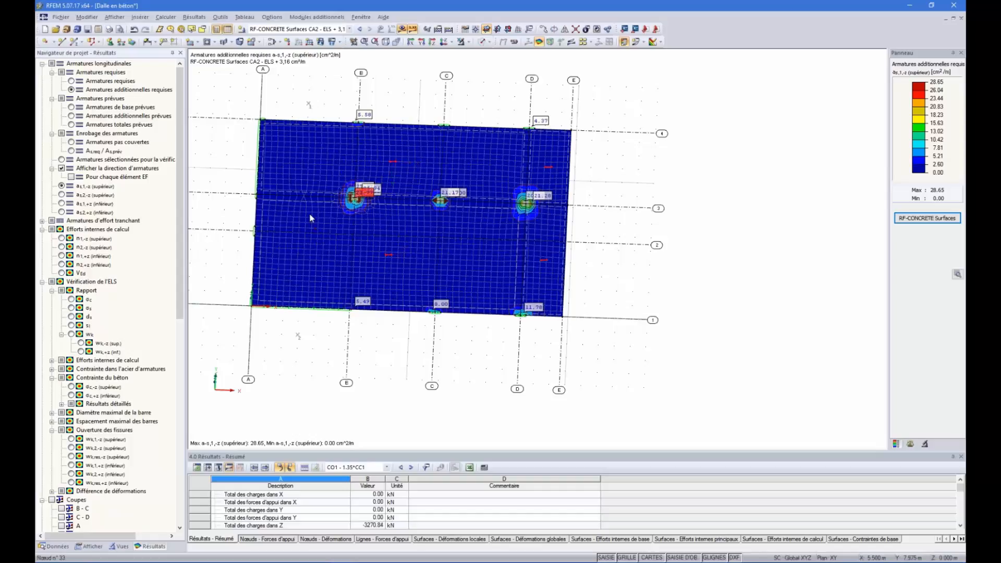
{"action": "middle_click_drag", "start_coordinate": [615, 271], "coordinate": [476, 255], "text": "ctrl"}
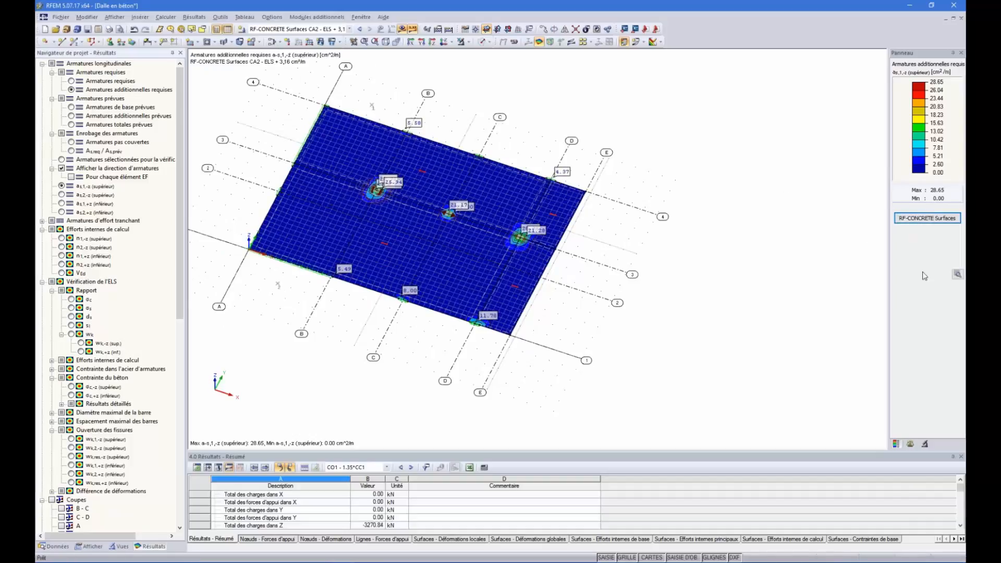
Reopen the RF-CONCRETE Surfaces module and display the overall serviceability checks of case CA2.
{"action": "left_click", "coordinate": [929, 219]}
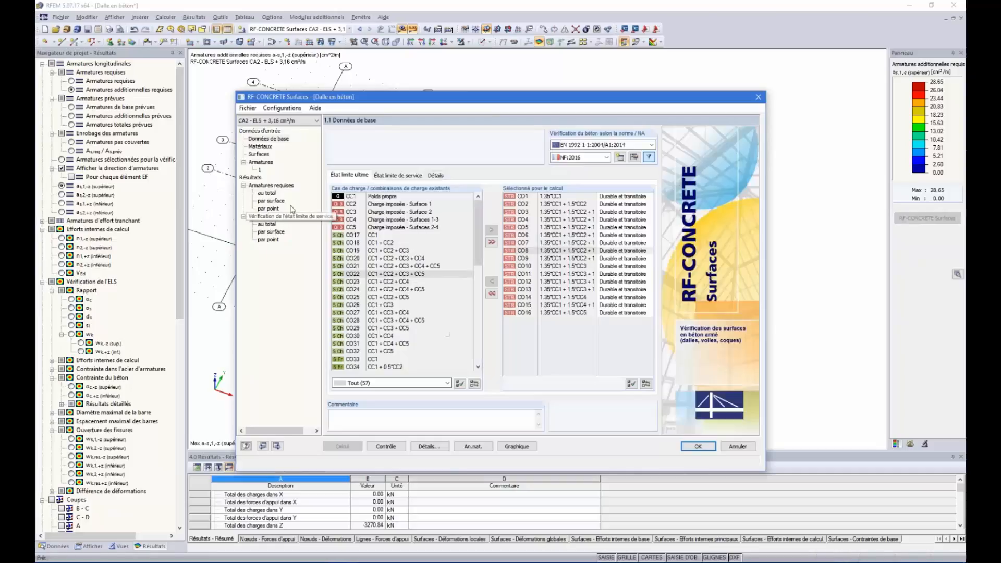
{"action": "left_click", "coordinate": [266, 224]}
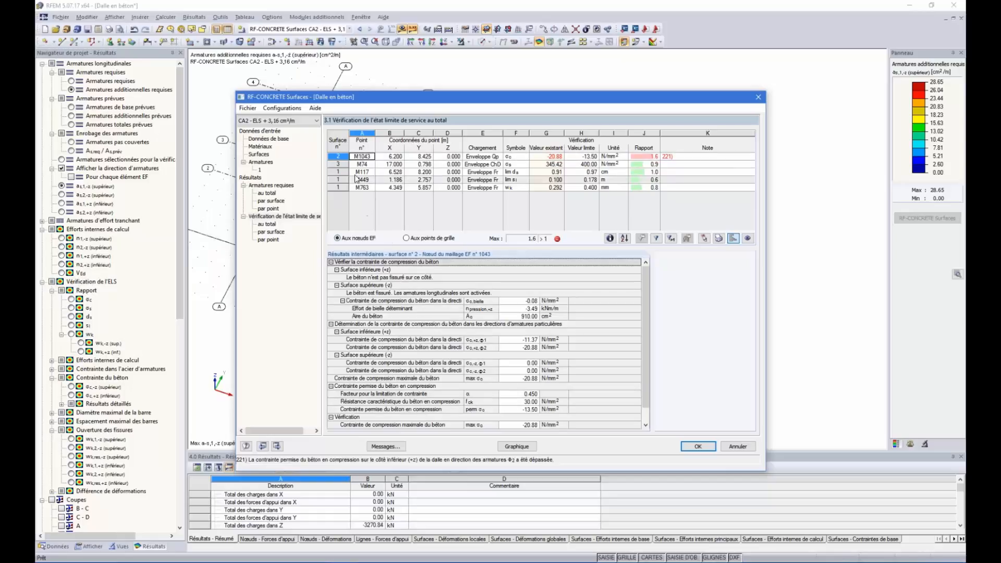
{"action": "left_click_drag", "start_coordinate": [373, 106], "coordinate": [460, 262]}
{"action": "left_click_drag", "start_coordinate": [593, 262], "coordinate": [555, 122]}
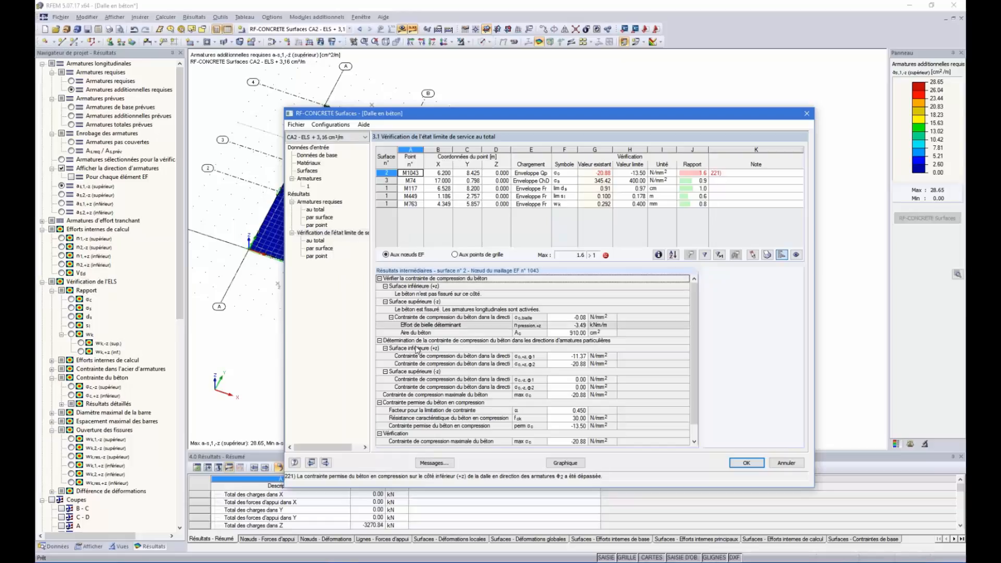
Copy design case CA2 to a new case number 3 described as "ELS + Armatures".
{"action": "left_click", "coordinate": [295, 125]}
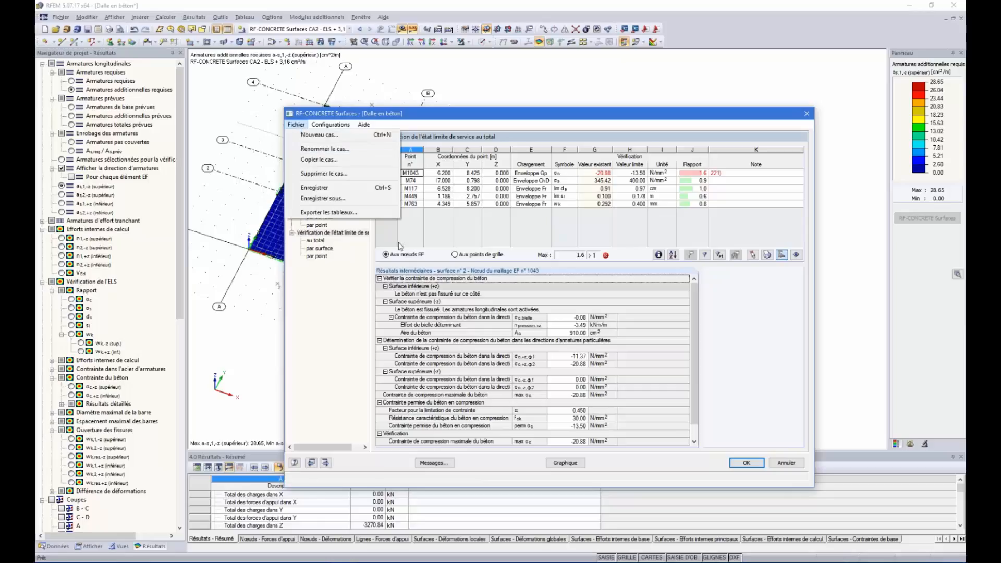
{"action": "left_click", "coordinate": [343, 161]}
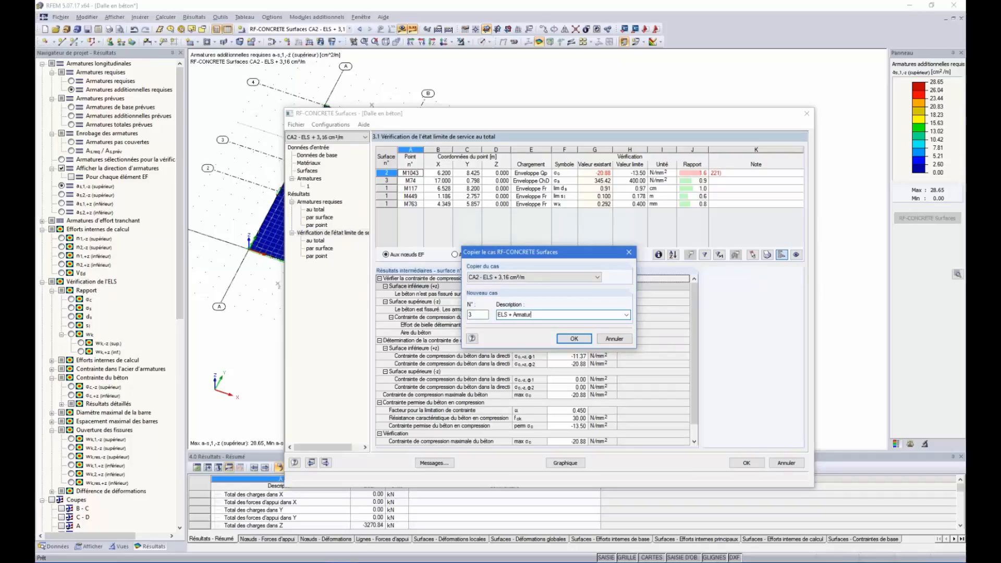
{"action": "type", "text": "s"}
{"action": "left_click", "coordinate": [575, 339]}
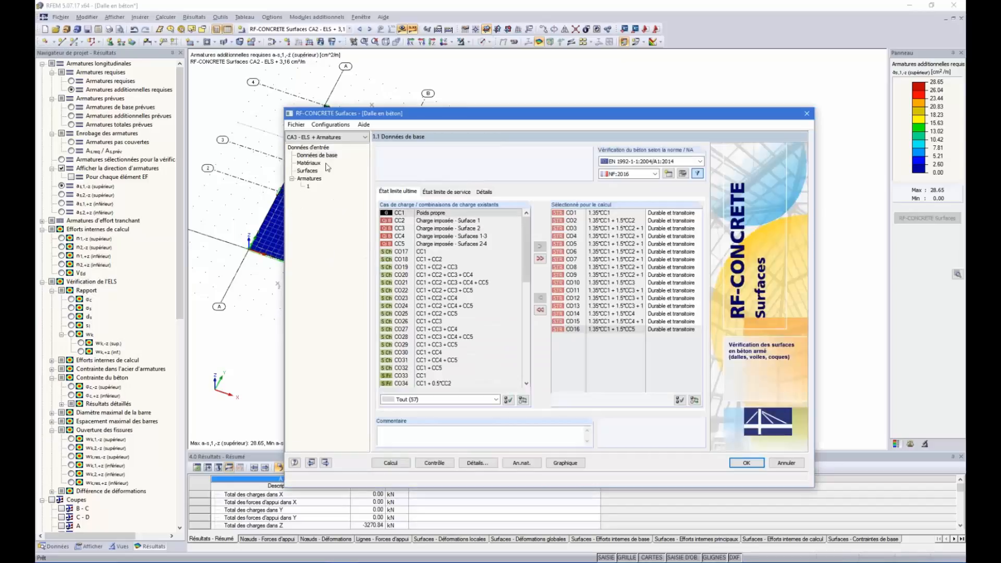
Review the new case's ultimate and serviceability load combinations, materials, surface settings and reinforcement ratios.
{"action": "left_click", "coordinate": [438, 192]}
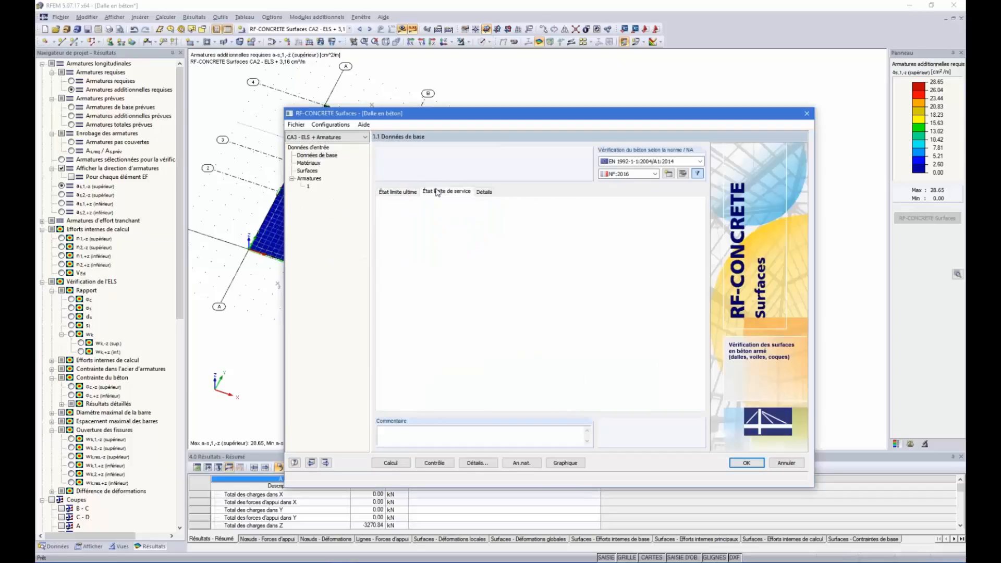
{"action": "left_click", "coordinate": [403, 192]}
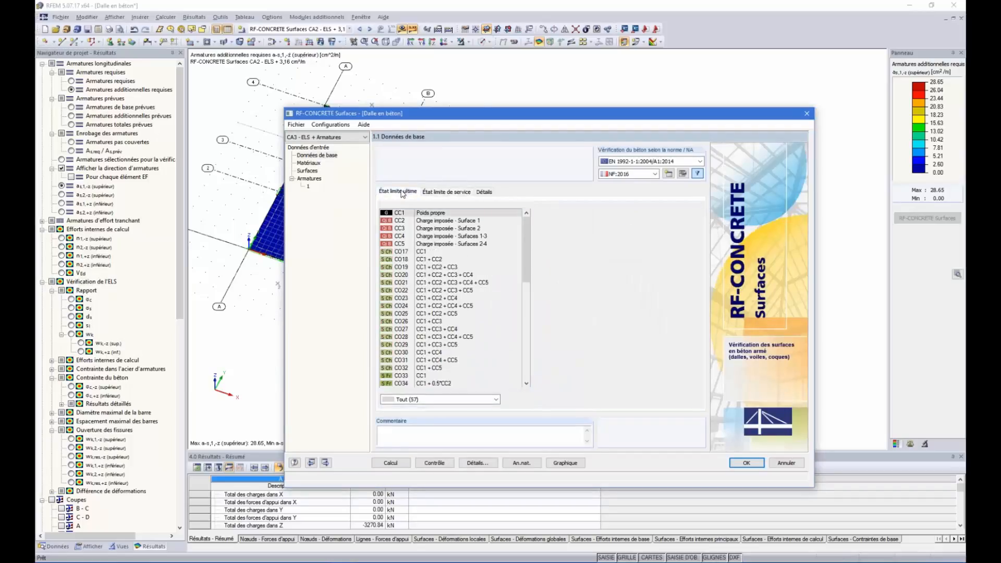
{"action": "left_click", "coordinate": [435, 192]}
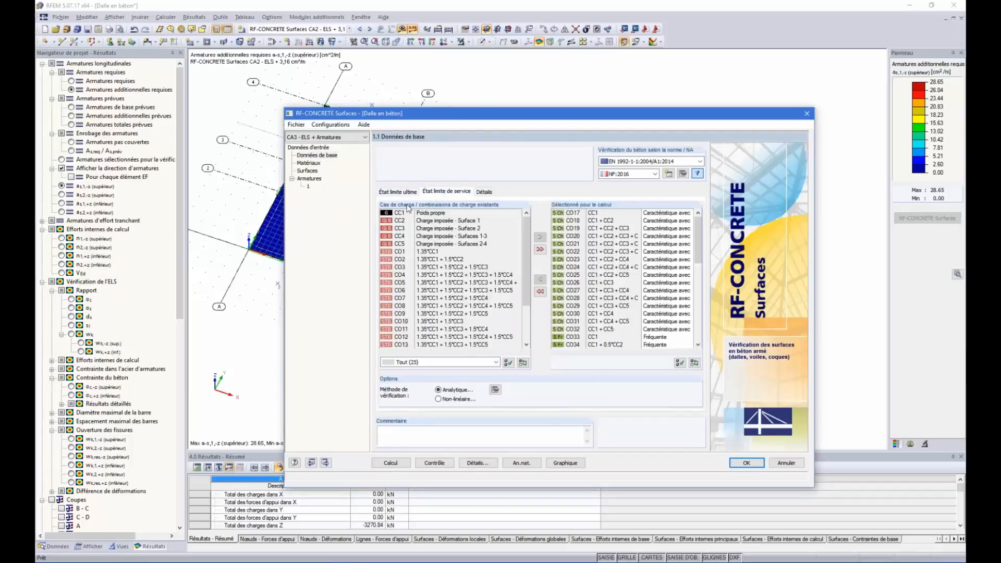
{"action": "left_click", "coordinate": [308, 163]}
{"action": "left_click", "coordinate": [308, 171]}
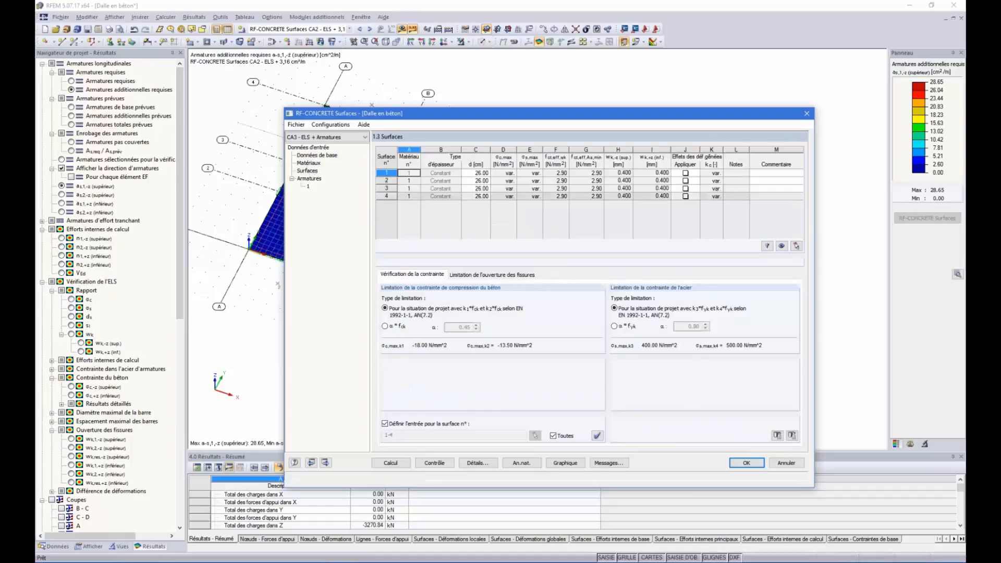
{"action": "left_click", "coordinate": [311, 178]}
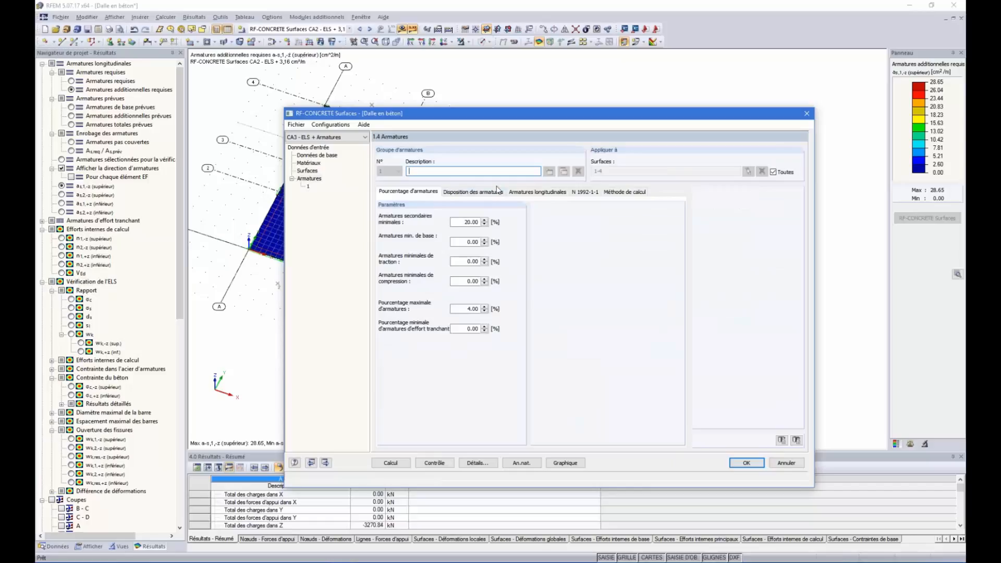
Switch the definition of the additional provided longitudinal reinforcement to manual definition of reinforcement zones.
{"action": "left_click", "coordinate": [528, 194]}
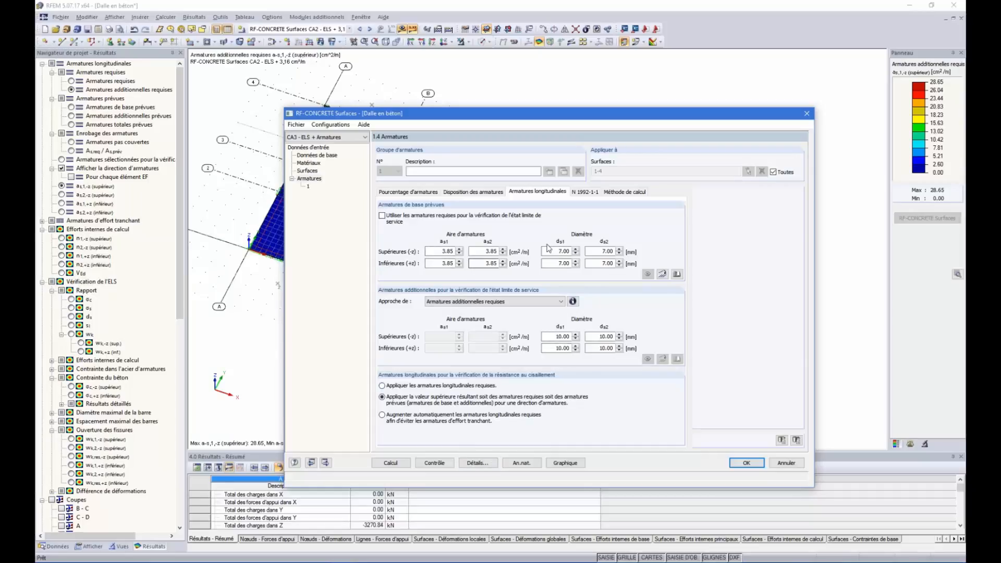
{"action": "left_click", "coordinate": [471, 464]}
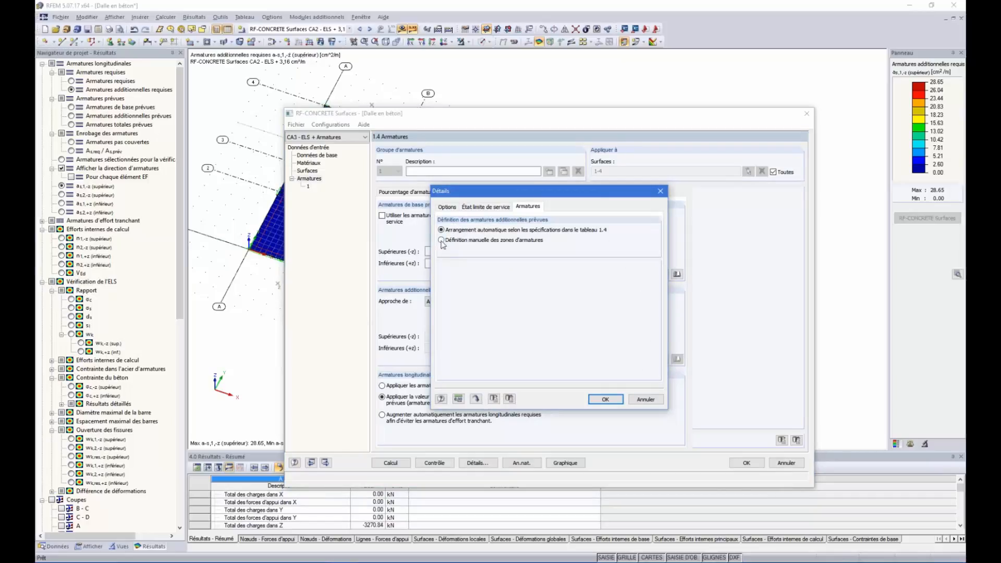
{"action": "left_click", "coordinate": [605, 400]}
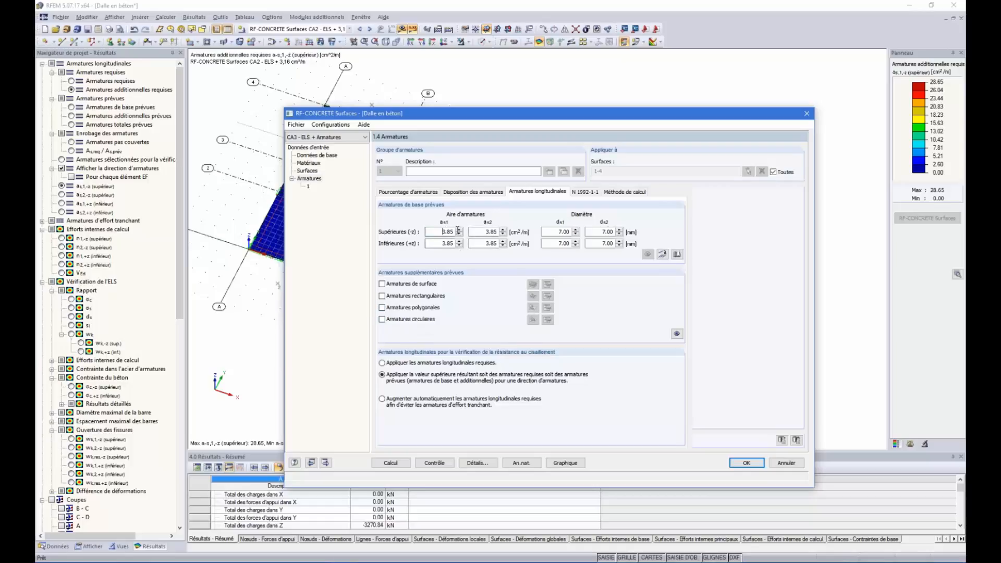
Set the provided basic reinforcement areas to 0 for both directions on the upper and lower sides.
{"action": "left_click_drag", "start_coordinate": [442, 231], "coordinate": [465, 231]}
{"action": "type", "text": "0"}
{"action": "key", "text": "Tab"}
{"action": "type", "text": "0"}
{"action": "key", "text": "Tab"}
{"action": "type", "text": "0"}
{"action": "key", "text": "Tab"}
{"action": "type", "text": "0"}
Enable rectangular additional reinforcement and create a new zone on the upper side in the XY plane, using mesh as the reinforcement type.
{"action": "left_click", "coordinate": [462, 282]}
{"action": "left_click", "coordinate": [395, 287]}
{"action": "left_click", "coordinate": [382, 296]}
{"action": "left_click", "coordinate": [533, 296]}
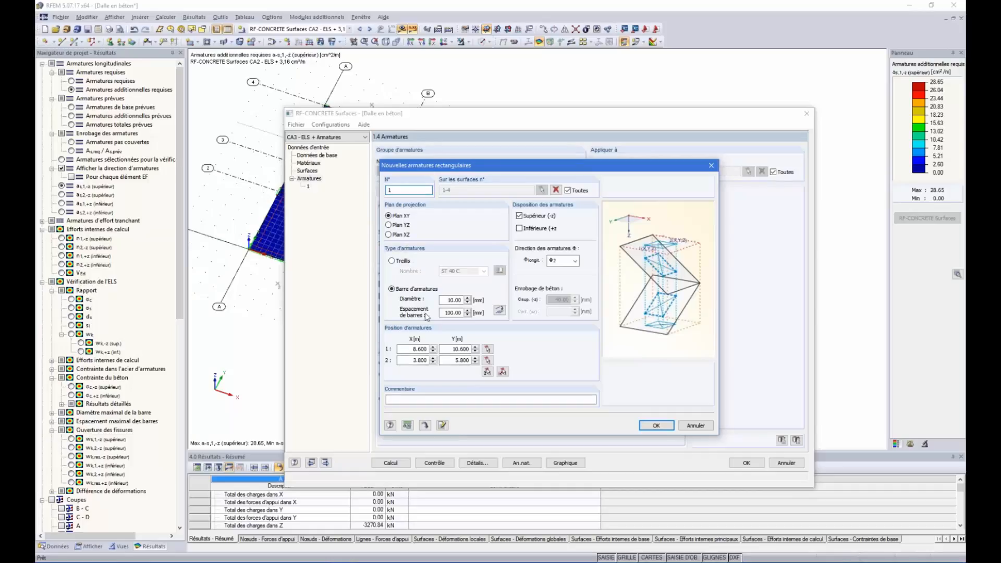
{"action": "left_click", "coordinate": [391, 261]}
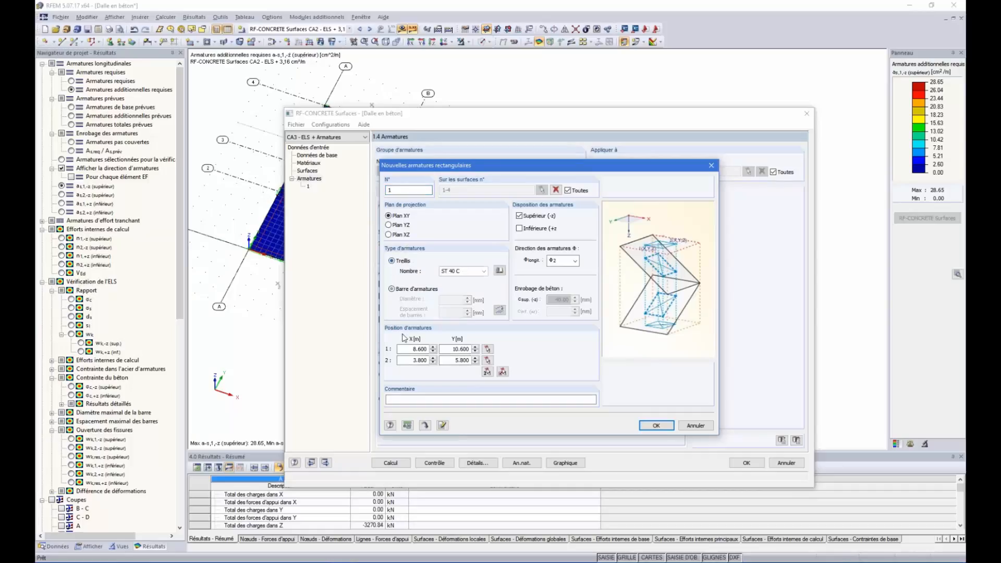
{"action": "left_click", "coordinate": [392, 289]}
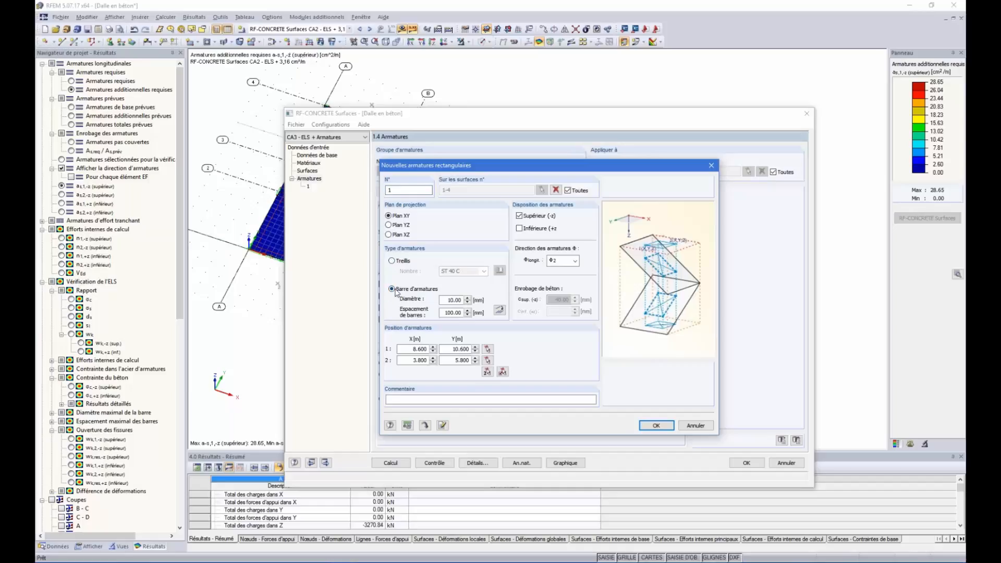
{"action": "left_click", "coordinate": [391, 261]}
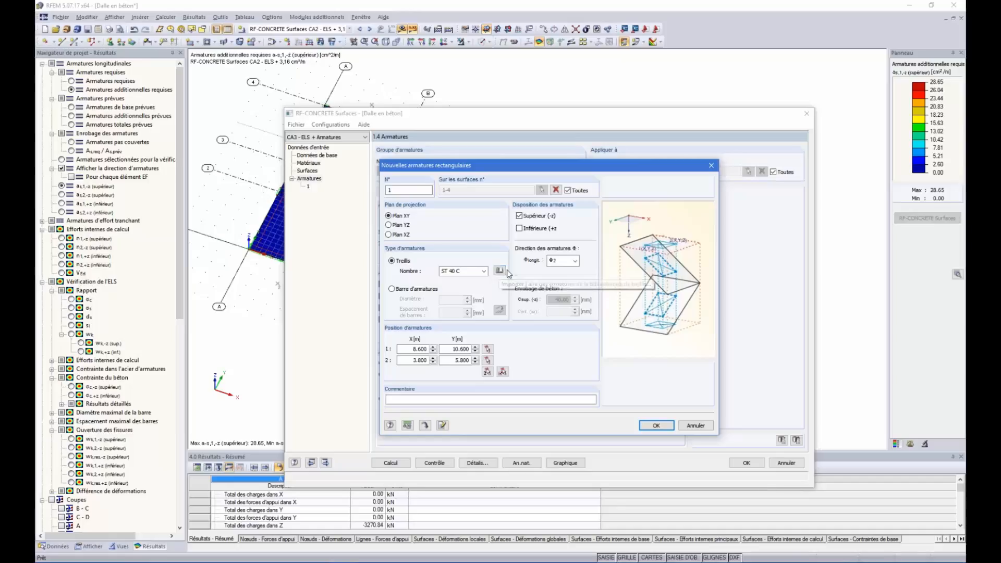
Compare the ST 50 and ST 50 C meshes in the France ADETS library, and import ST 40 C for the upper side.
{"action": "left_click", "coordinate": [499, 271]}
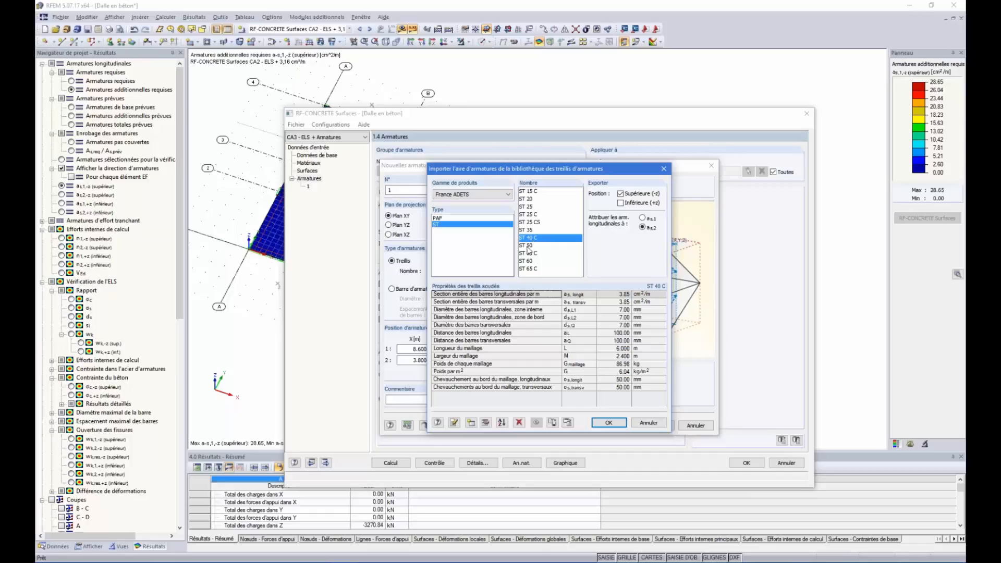
{"action": "left_click", "coordinate": [529, 245]}
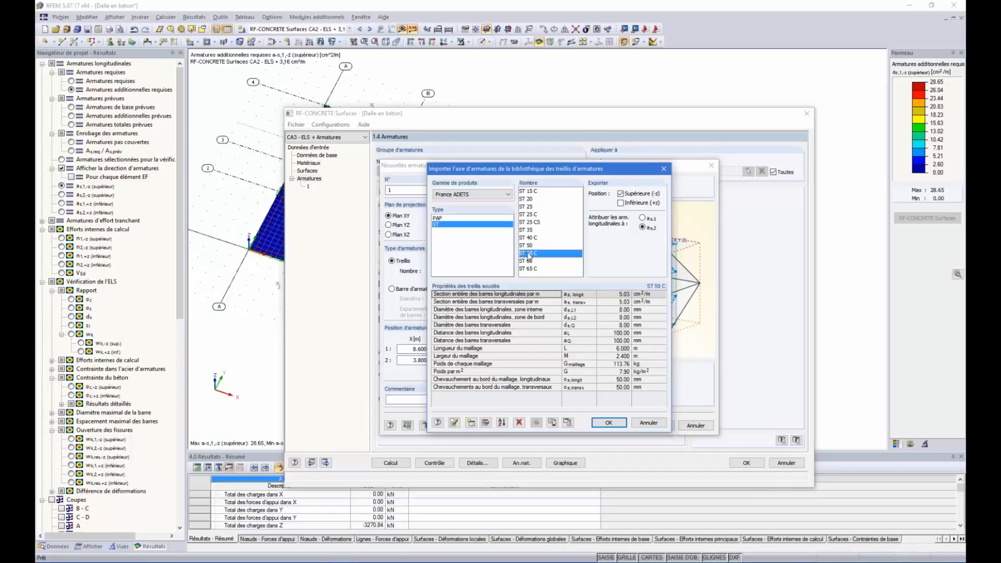
{"action": "left_click", "coordinate": [530, 254]}
{"action": "left_click", "coordinate": [529, 238]}
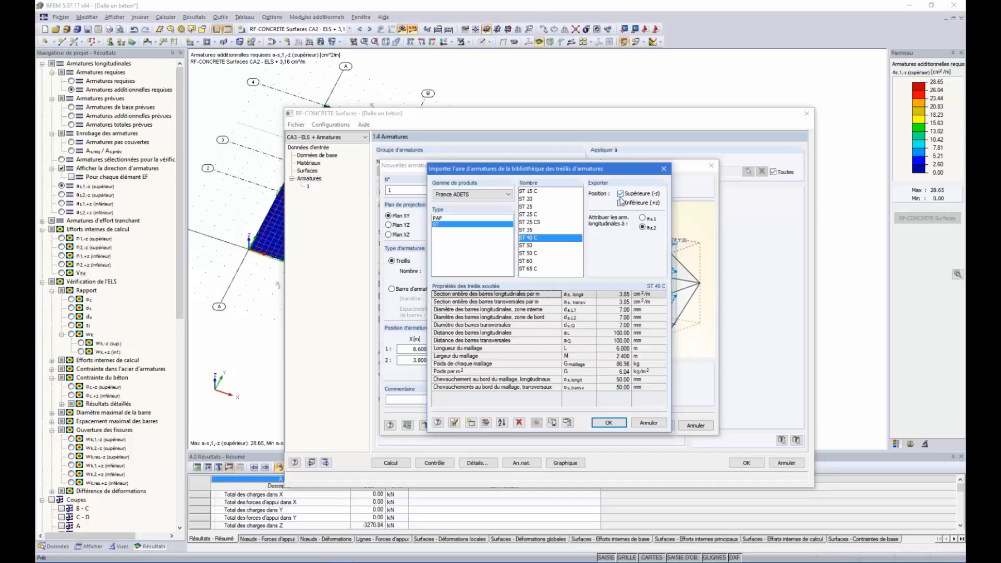
{"action": "left_click", "coordinate": [608, 424]}
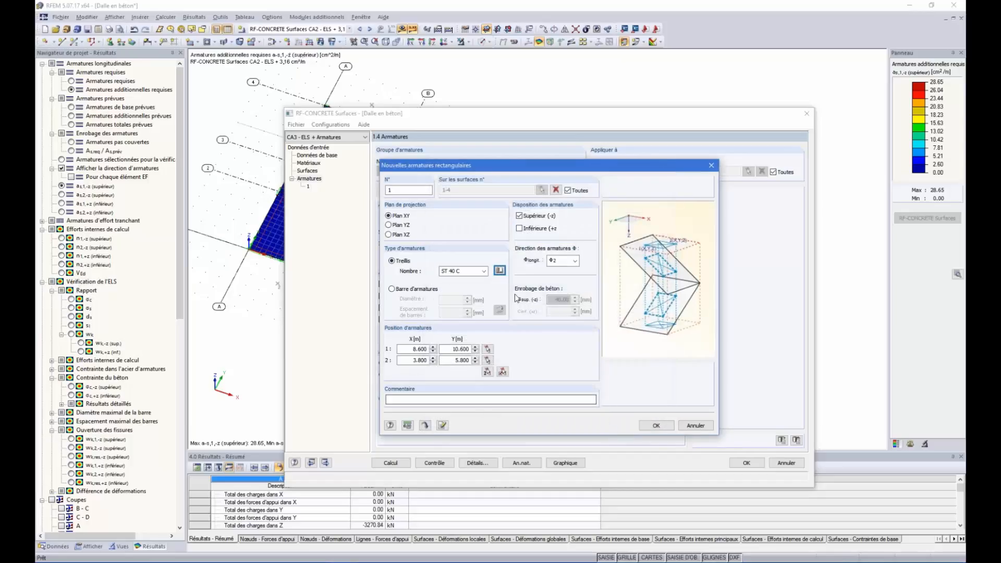
Define the mesh zone graphically over the whole slab, from corner (0.000, 0.000) to corner (19.650, 13.700) m, and accept it.
{"action": "left_click", "coordinate": [487, 372]}
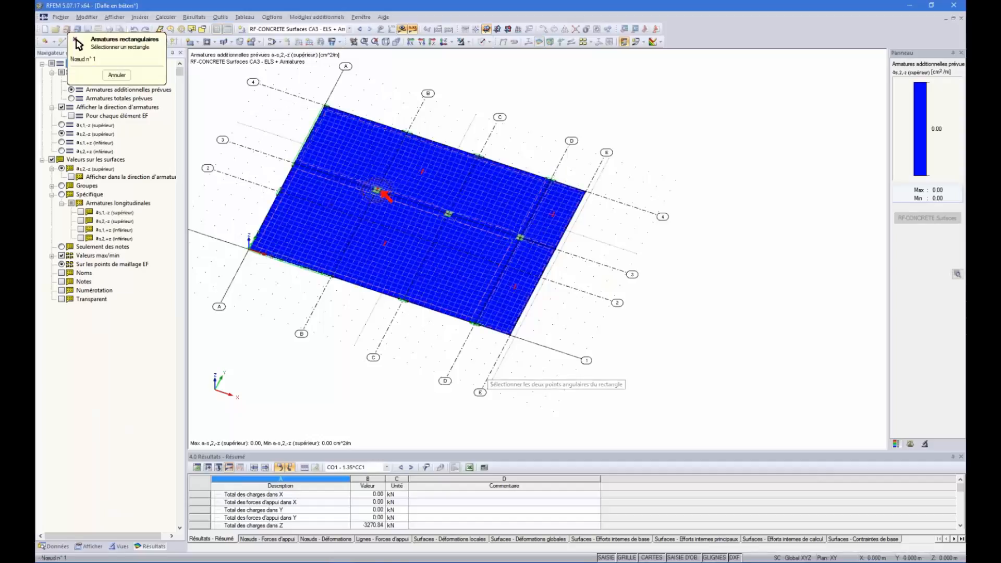
{"action": "left_click", "coordinate": [250, 250]}
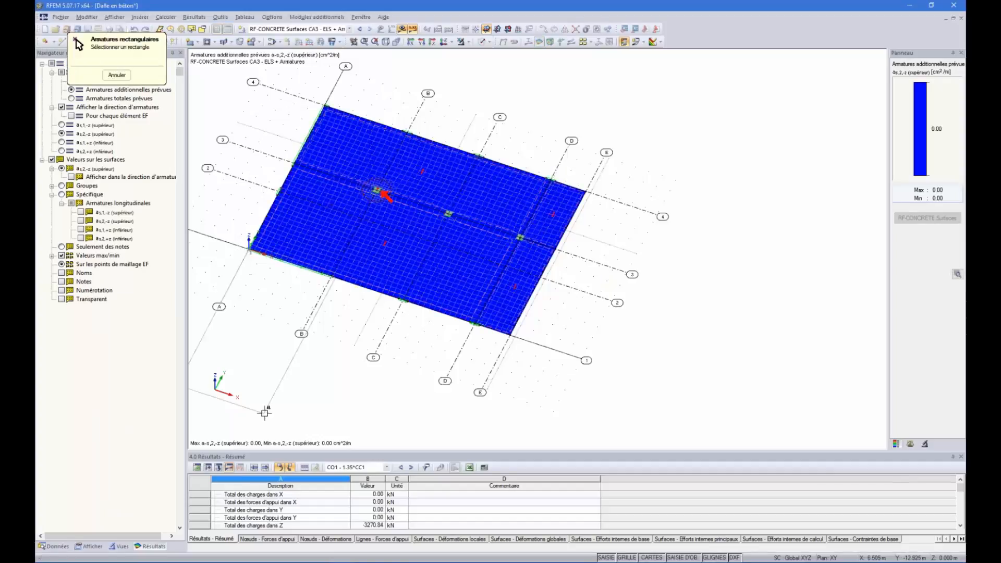
{"action": "left_click", "coordinate": [586, 191]}
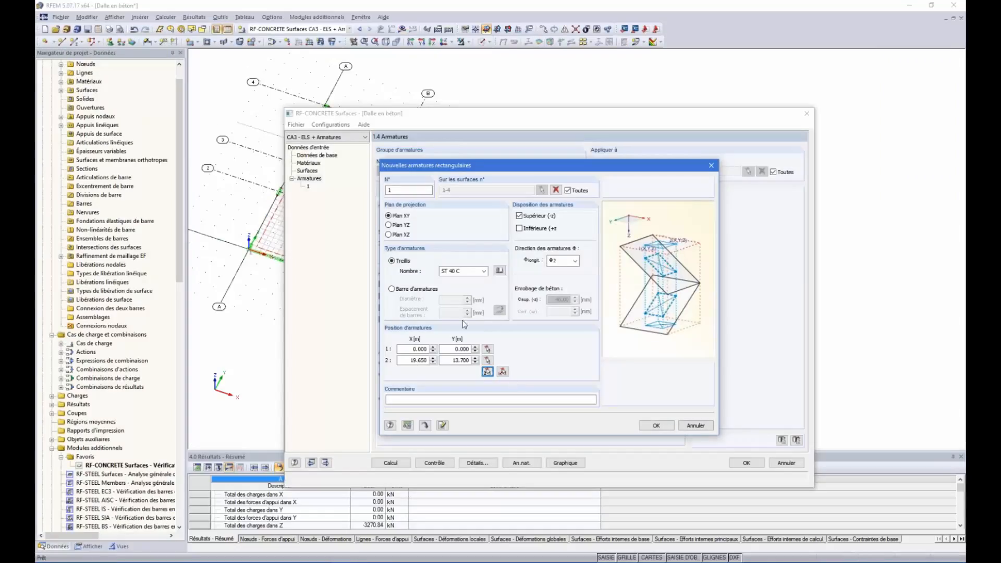
{"action": "left_click", "coordinate": [656, 426]}
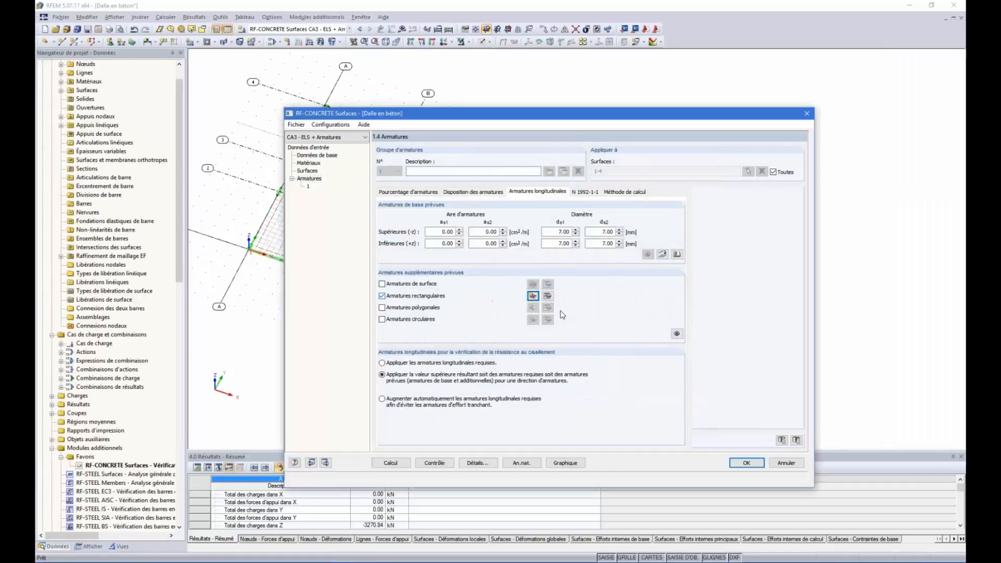
Review the list of rectangular reinforcement zones and display the provided additional reinforcement on the slab model.
{"action": "left_click", "coordinate": [548, 296]}
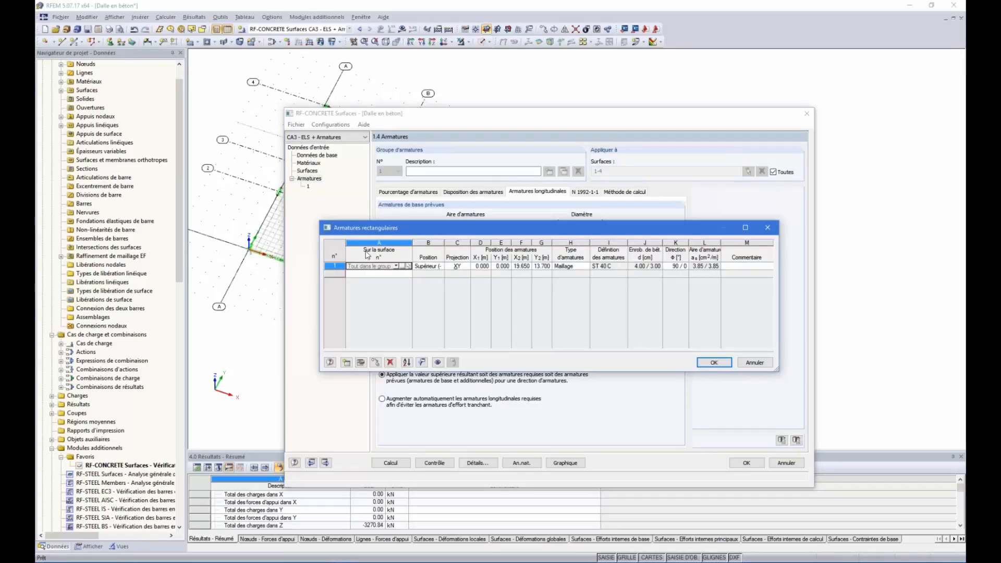
{"action": "left_click", "coordinate": [438, 361]}
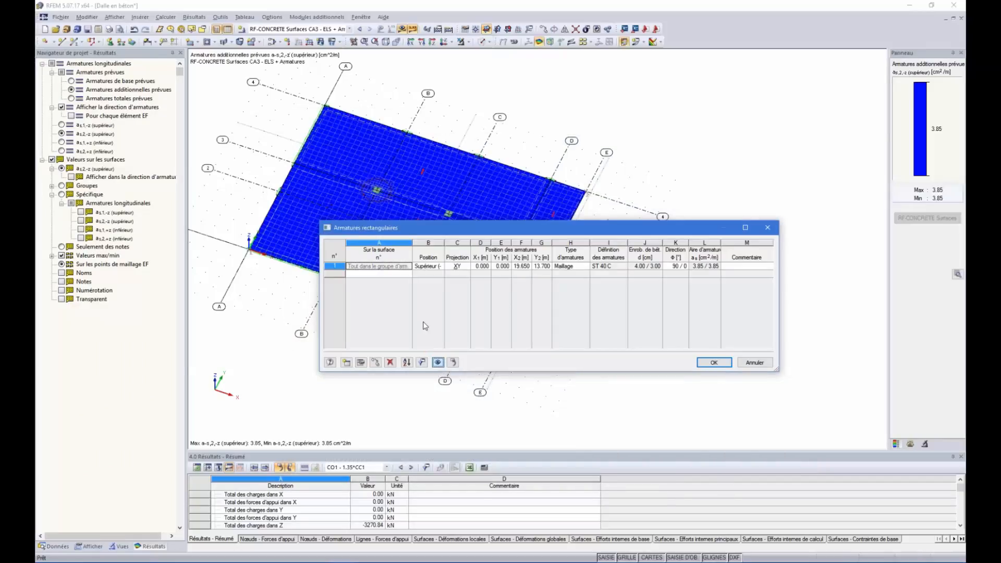
Accept the rectangular reinforcement list with the ST 40 C mesh and run the calculation for case CA3.
{"action": "left_click_drag", "start_coordinate": [427, 225], "coordinate": [578, 232]}
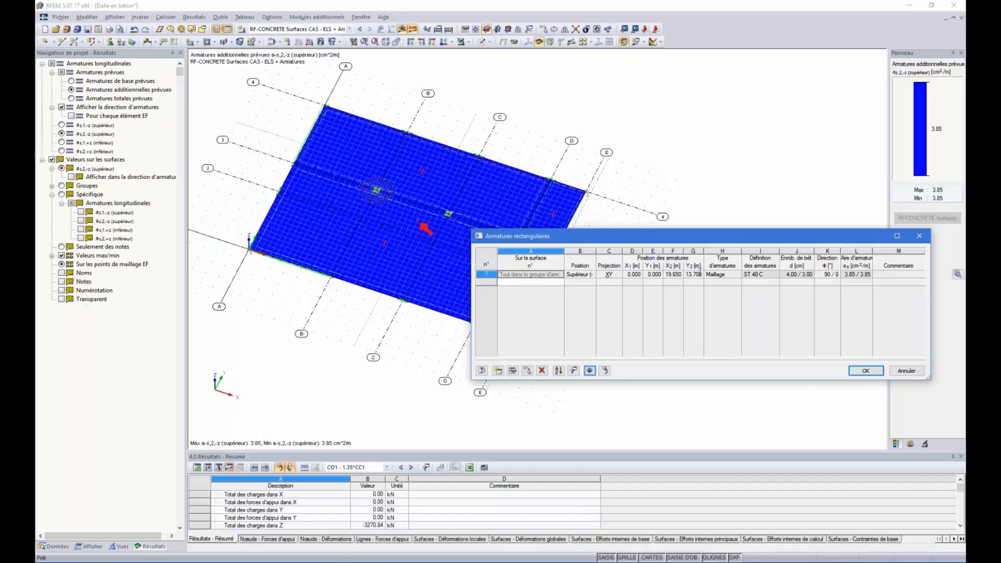
{"action": "left_click_drag", "start_coordinate": [739, 239], "coordinate": [589, 201]}
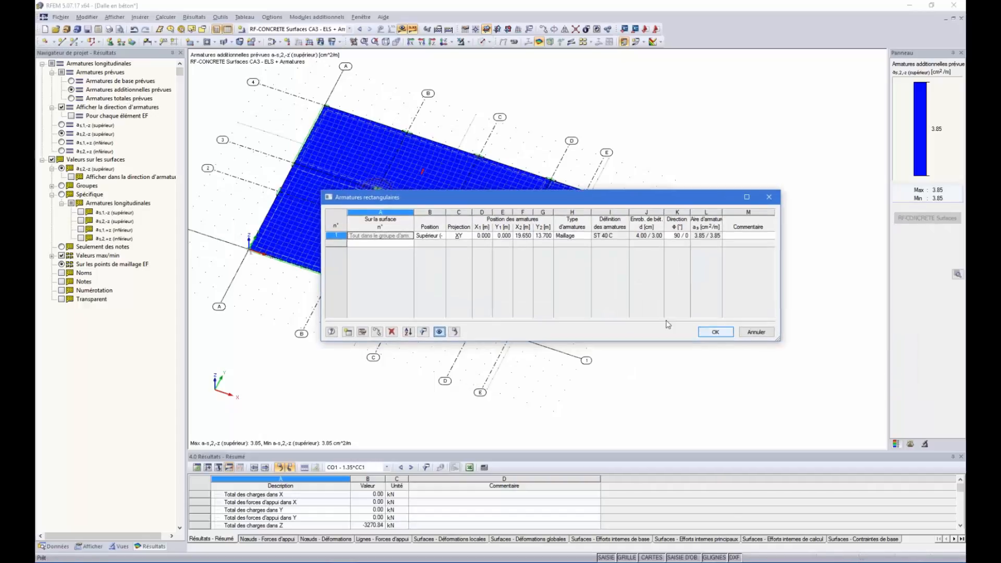
{"action": "left_click_drag", "start_coordinate": [520, 203], "coordinate": [473, 242]}
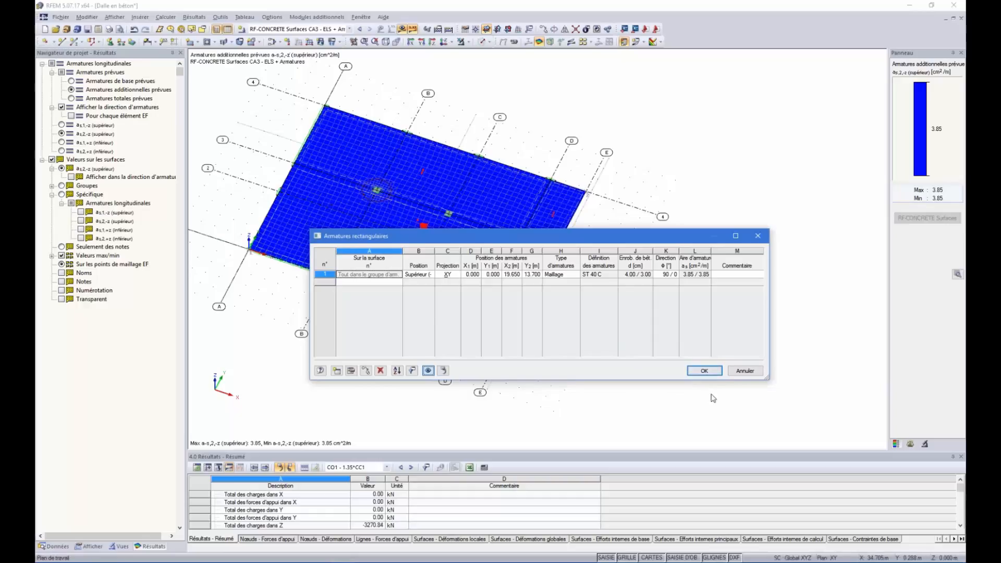
{"action": "left_click", "coordinate": [705, 371]}
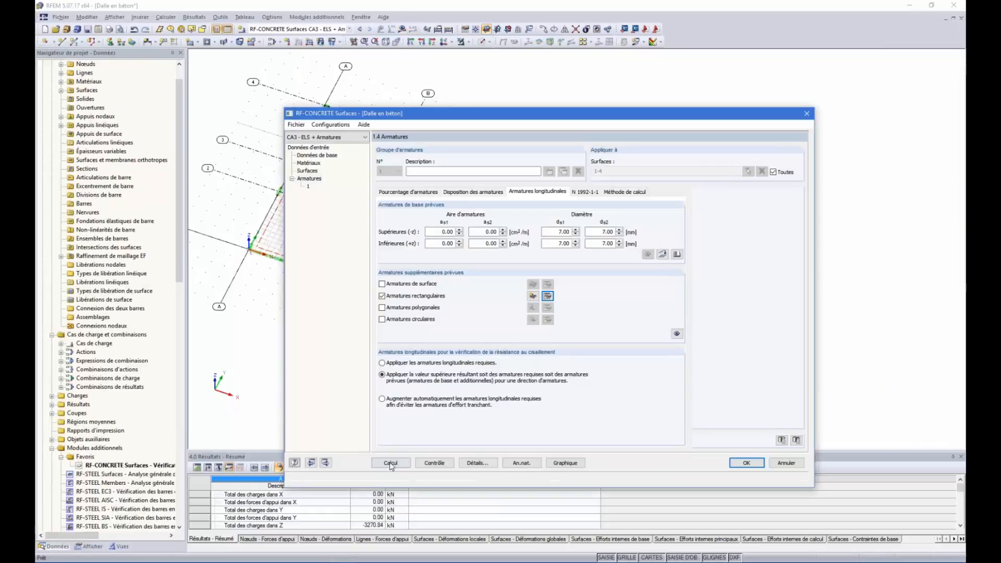
{"action": "left_click", "coordinate": [391, 463]}
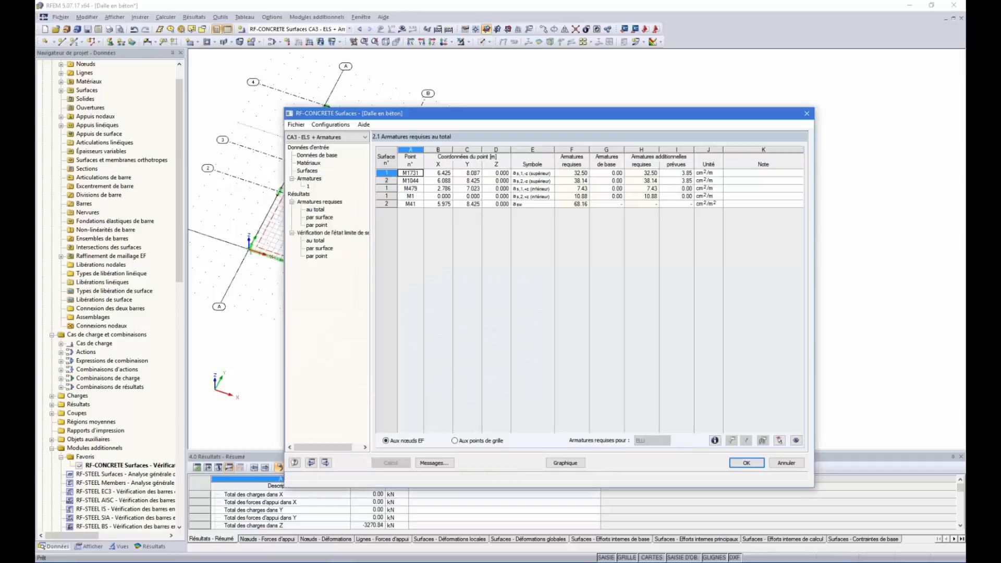
Reopen the rectangular reinforcement list in graphic view and display the uncovered reinforcement (Armatures pas couvertes) on the slab.
{"action": "left_click", "coordinate": [318, 180]}
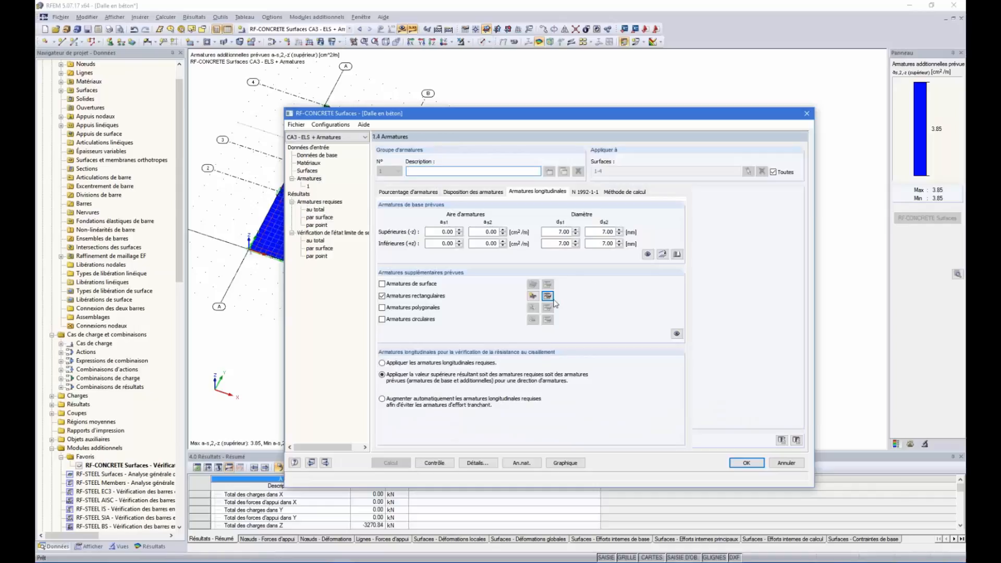
{"action": "left_click", "coordinate": [547, 296]}
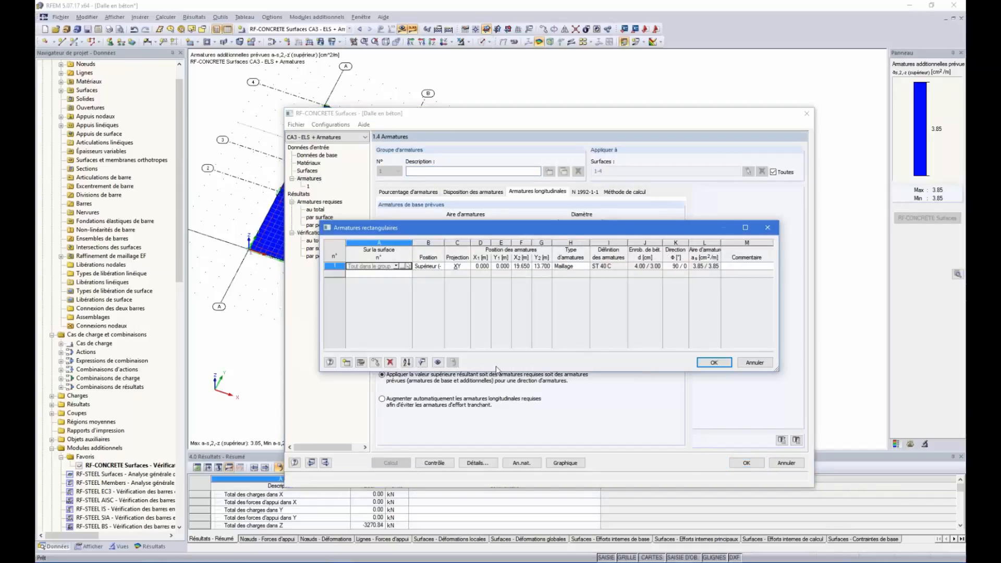
{"action": "left_click", "coordinate": [437, 363]}
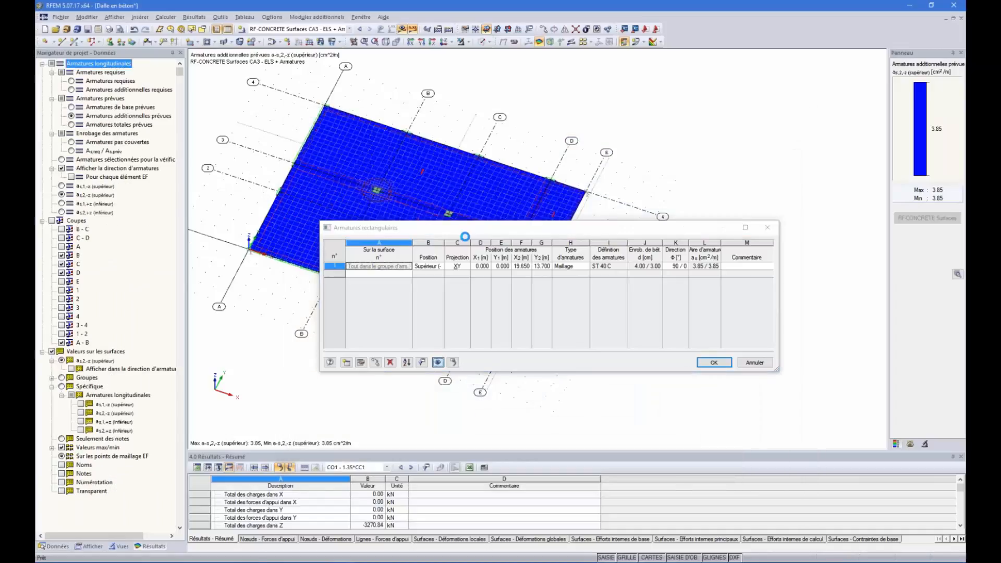
{"action": "left_click_drag", "start_coordinate": [469, 234], "coordinate": [519, 283]}
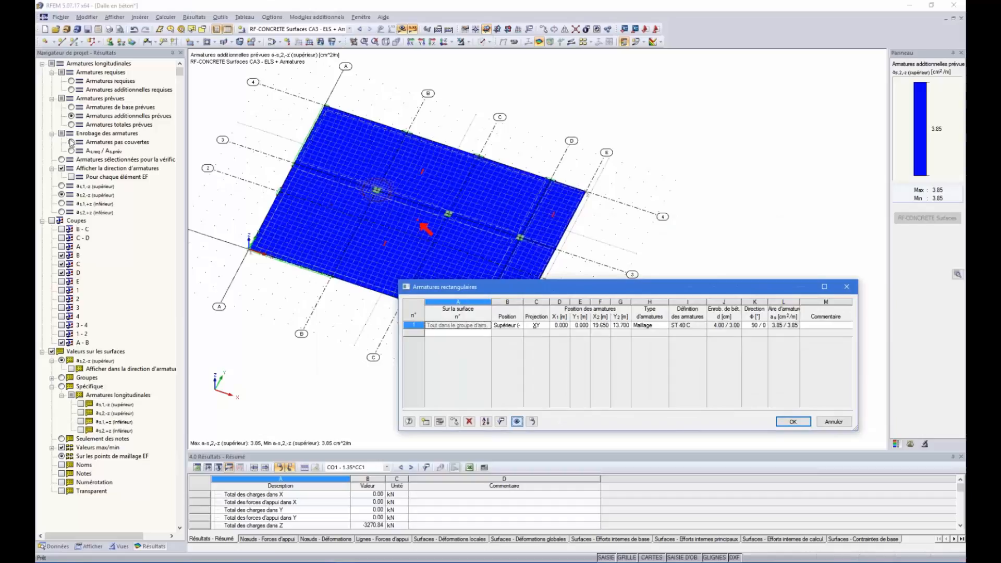
{"action": "left_click", "coordinate": [72, 142]}
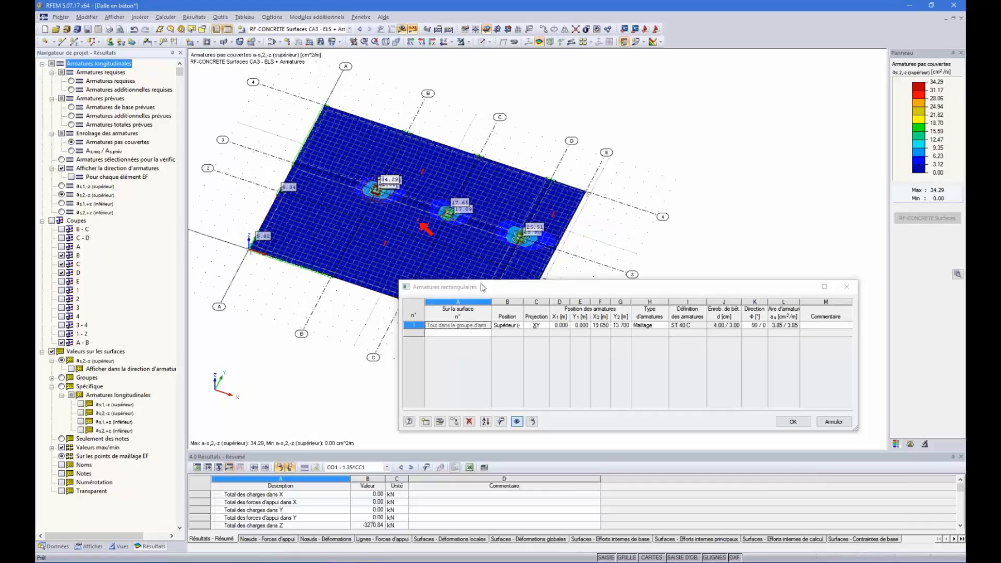
{"action": "left_click_drag", "start_coordinate": [480, 286], "coordinate": [504, 275]}
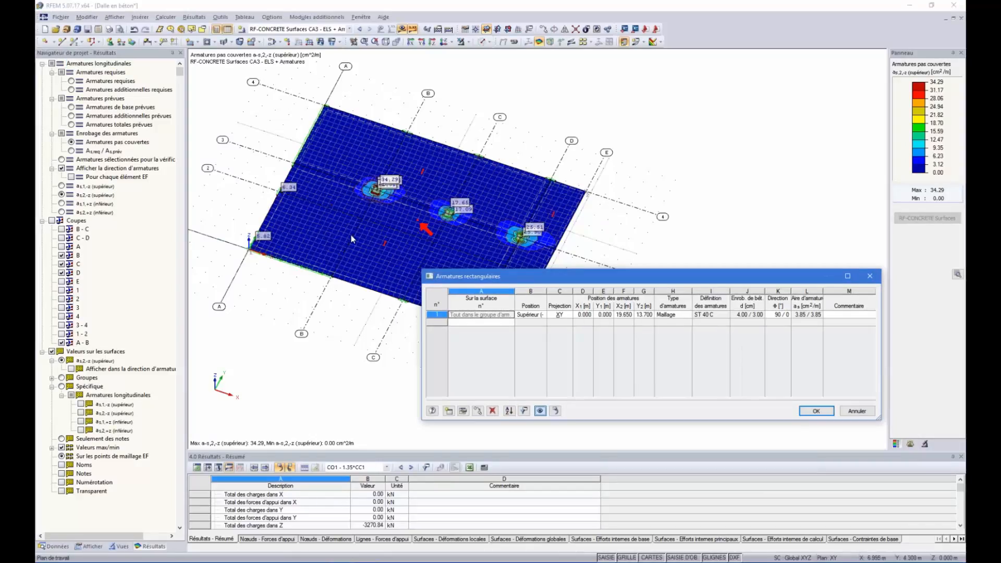
Examine the uncovered upper reinforcement around the columns from above, in both the as,2,-z and as,1,-z directions.
{"action": "middle_click_drag", "start_coordinate": [352, 236], "coordinate": [433, 301], "text": "ctrl"}
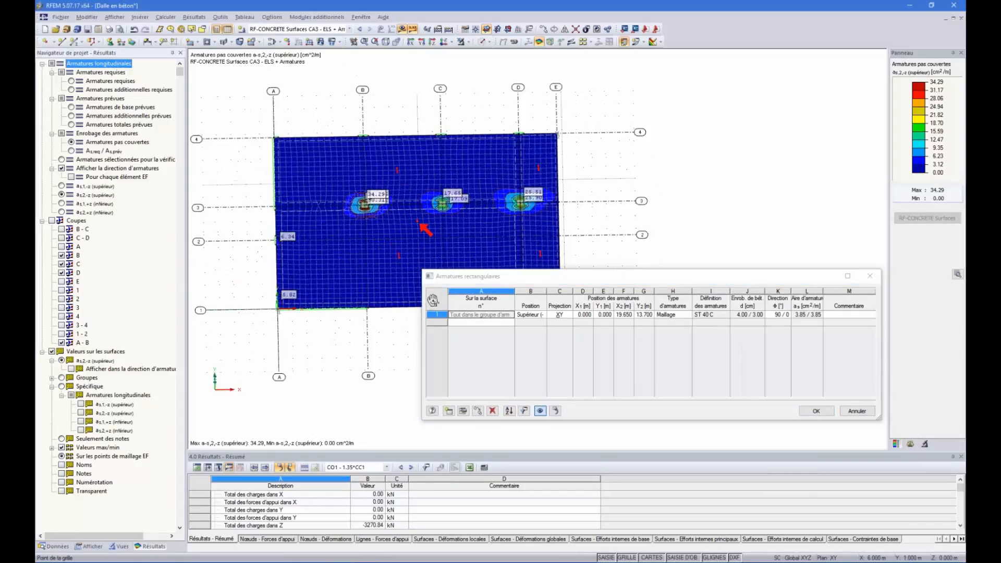
{"action": "scroll", "coordinate": [355, 186], "scroll_direction": "up", "scroll_amount": 5}
{"action": "scroll", "coordinate": [355, 185], "scroll_direction": "down", "scroll_amount": 4}
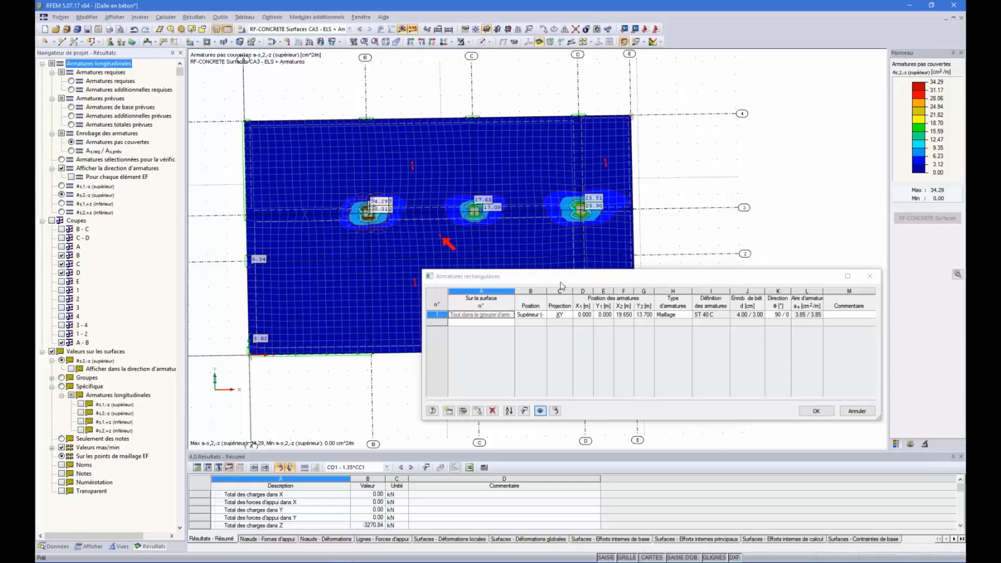
{"action": "left_click", "coordinate": [561, 286]}
{"action": "scroll", "coordinate": [416, 218], "scroll_direction": "up", "scroll_amount": 4}
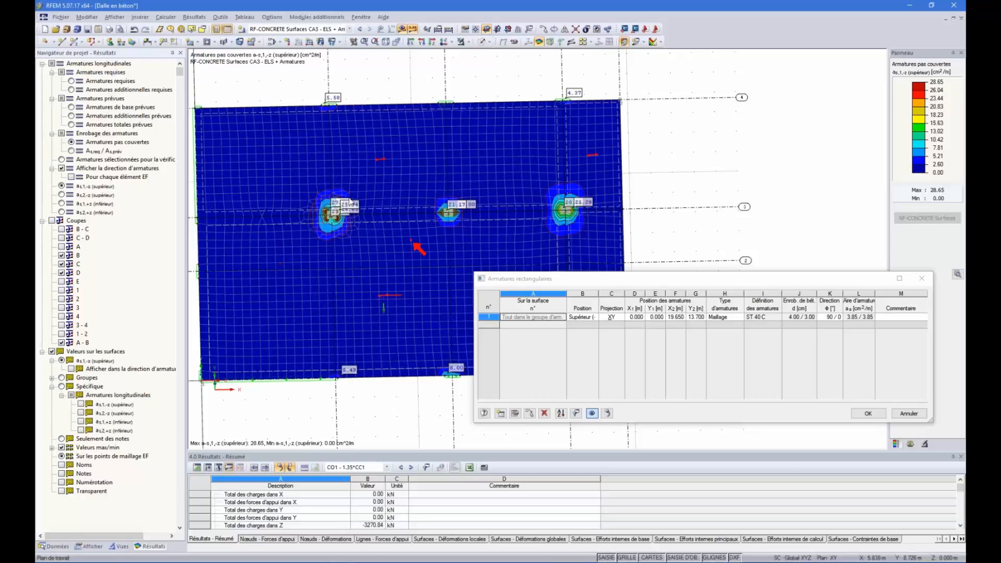
{"action": "scroll", "coordinate": [285, 201], "scroll_direction": "up", "scroll_amount": 1}
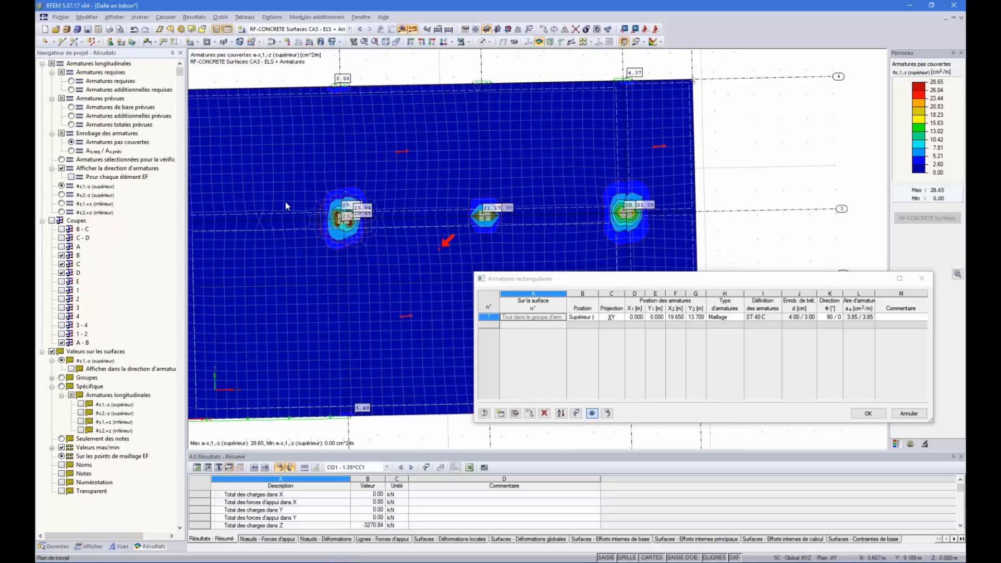
Start a second upper rectangular reinforcement for all surfaces, using bars of 10 mm diameter at 100 mm spacing.
{"action": "left_click", "coordinate": [533, 332]}
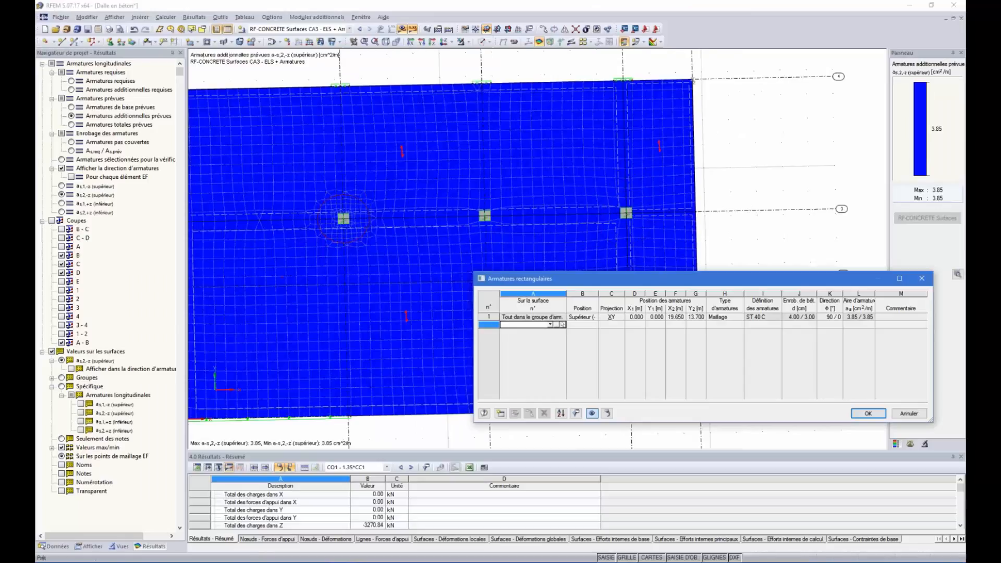
{"action": "scroll", "coordinate": [545, 188], "scroll_direction": "down", "scroll_amount": 1}
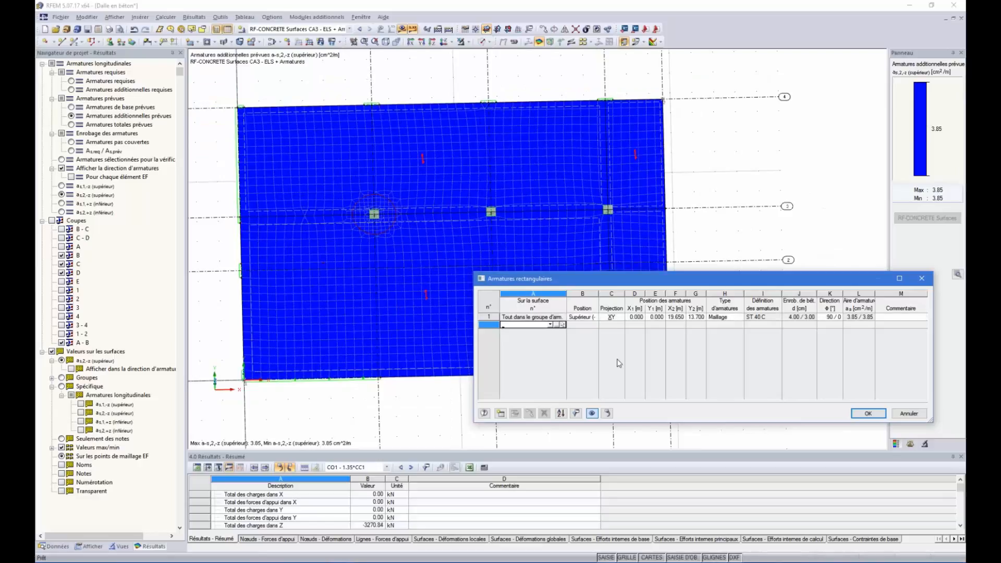
{"action": "left_click", "coordinate": [523, 325]}
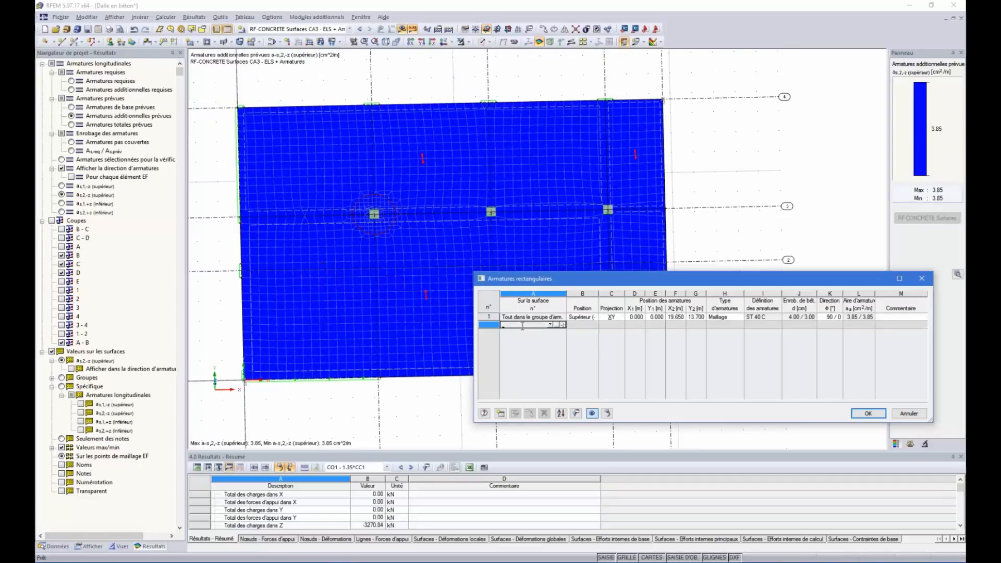
{"action": "left_click", "coordinate": [501, 414]}
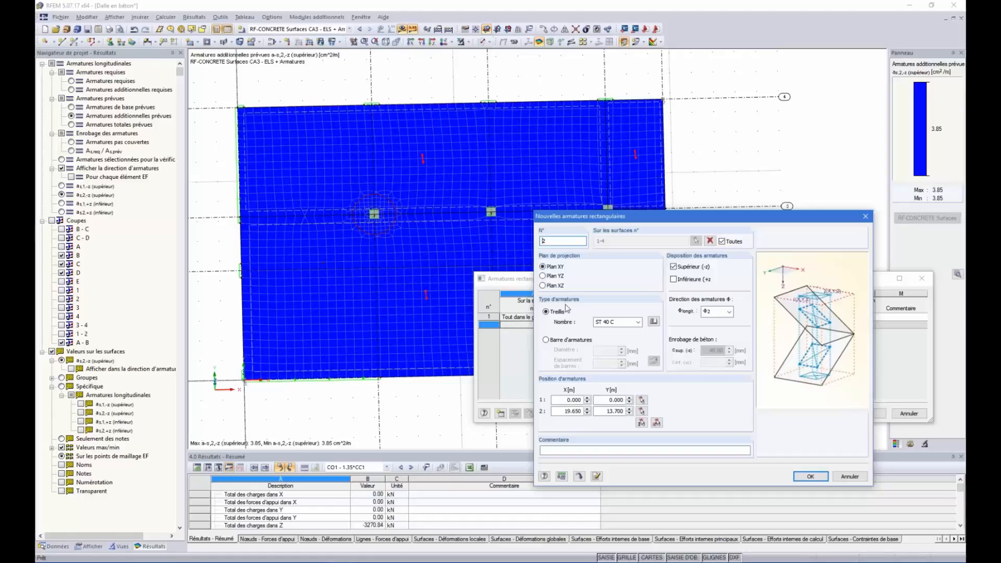
{"action": "left_click", "coordinate": [546, 340]}
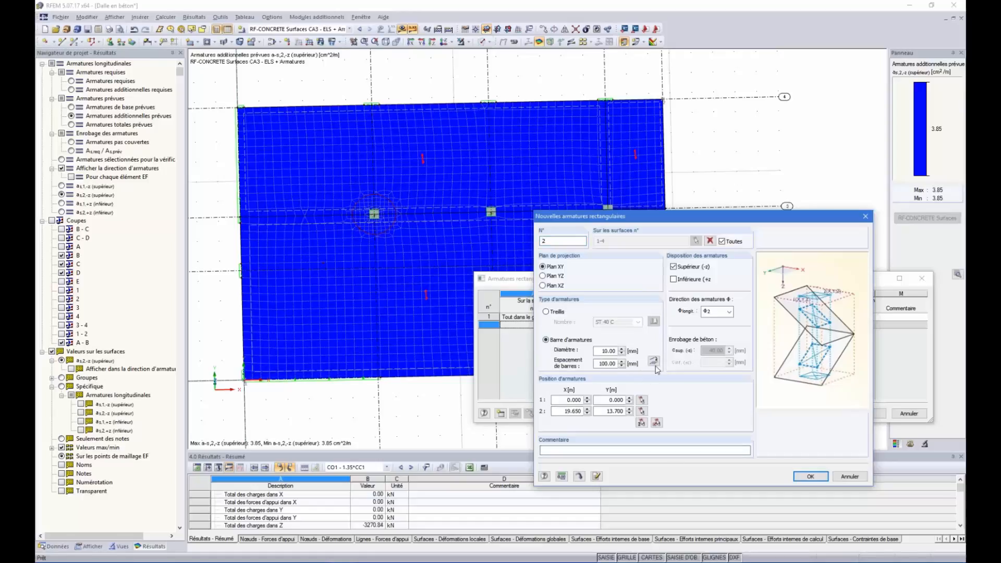
{"action": "left_click", "coordinate": [642, 423]}
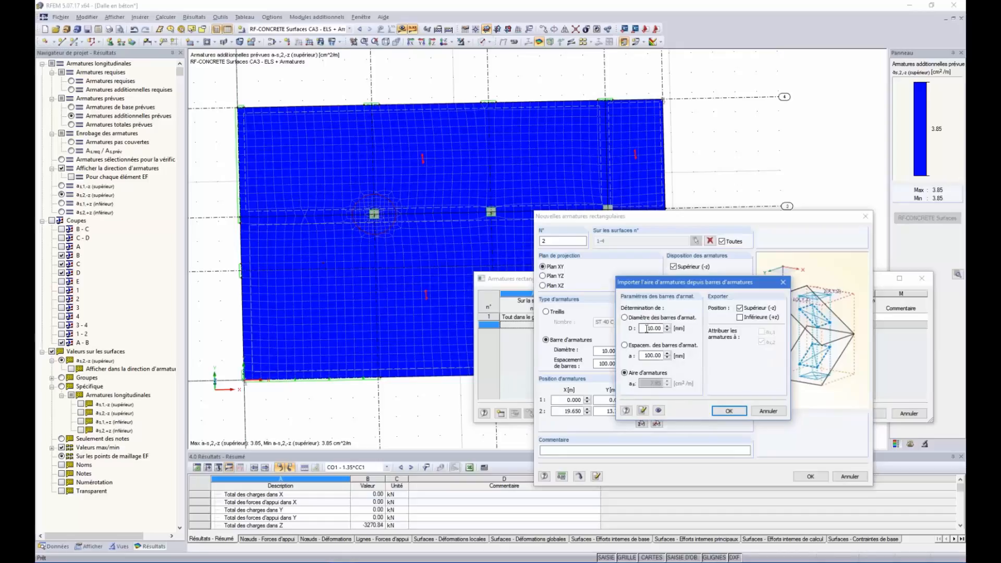
{"action": "left_click_drag", "start_coordinate": [647, 328], "coordinate": [677, 327]}
{"action": "left_click_drag", "start_coordinate": [645, 355], "coordinate": [656, 354]}
{"action": "left_click", "coordinate": [732, 413]}
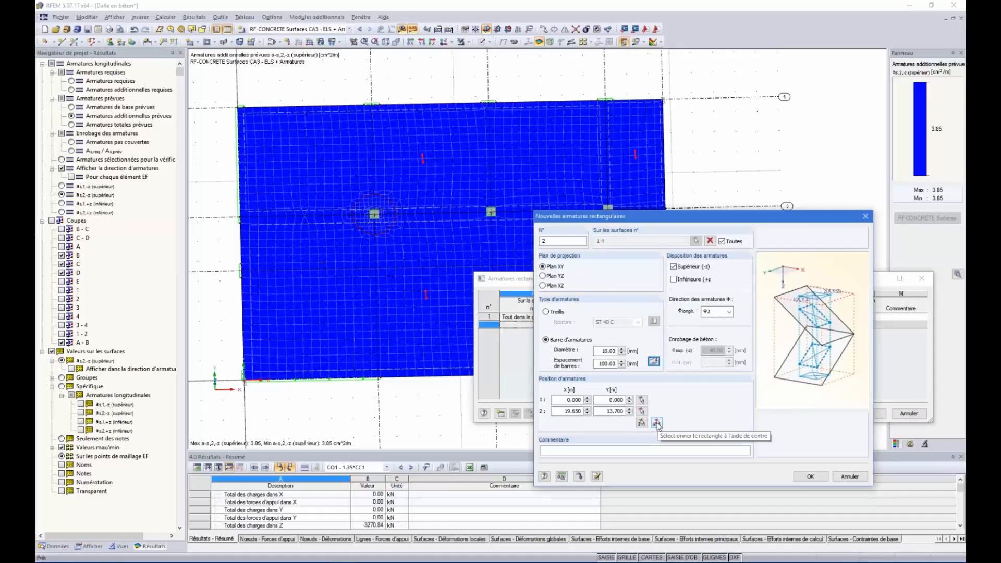
Place the reinforcement rectangle centred on the column at axes B/3, with corners at (8.600, 10.600) and (3.800, 5.800) m, and accept it.
{"action": "left_click", "coordinate": [657, 423]}
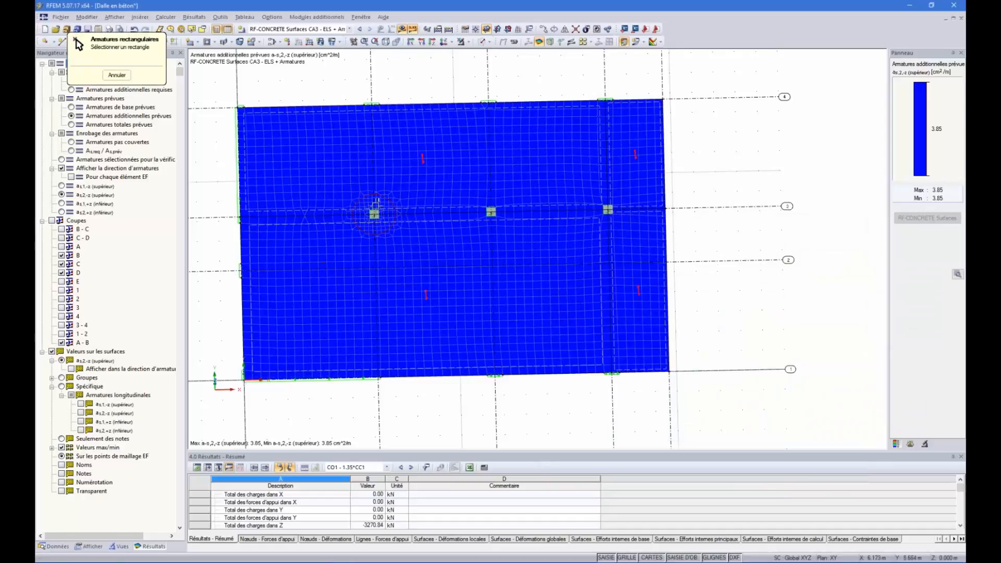
{"action": "left_click", "coordinate": [374, 214]}
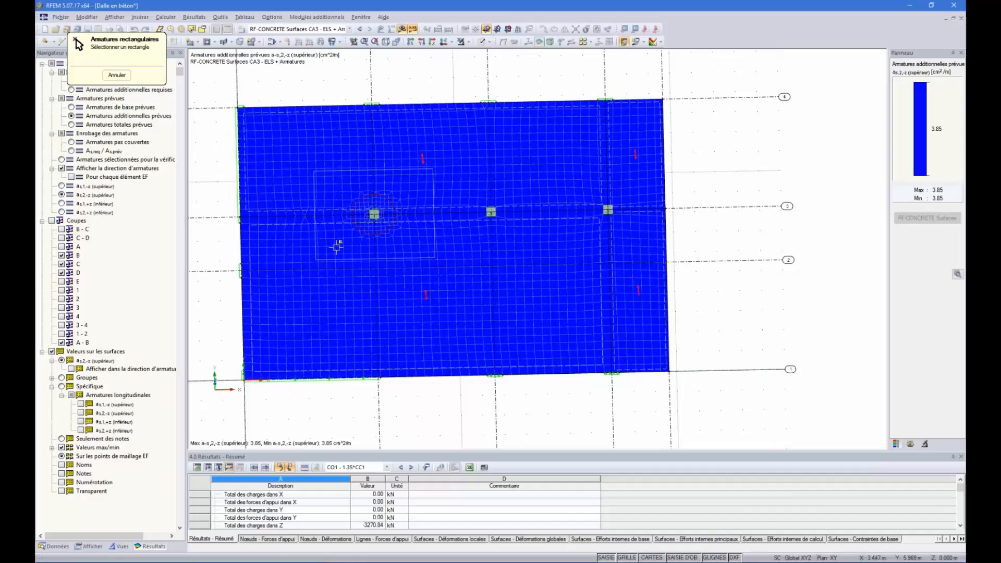
{"action": "scroll", "coordinate": [321, 272], "scroll_direction": "up", "scroll_amount": 1}
{"action": "scroll", "coordinate": [321, 271], "scroll_direction": "up", "scroll_amount": 2}
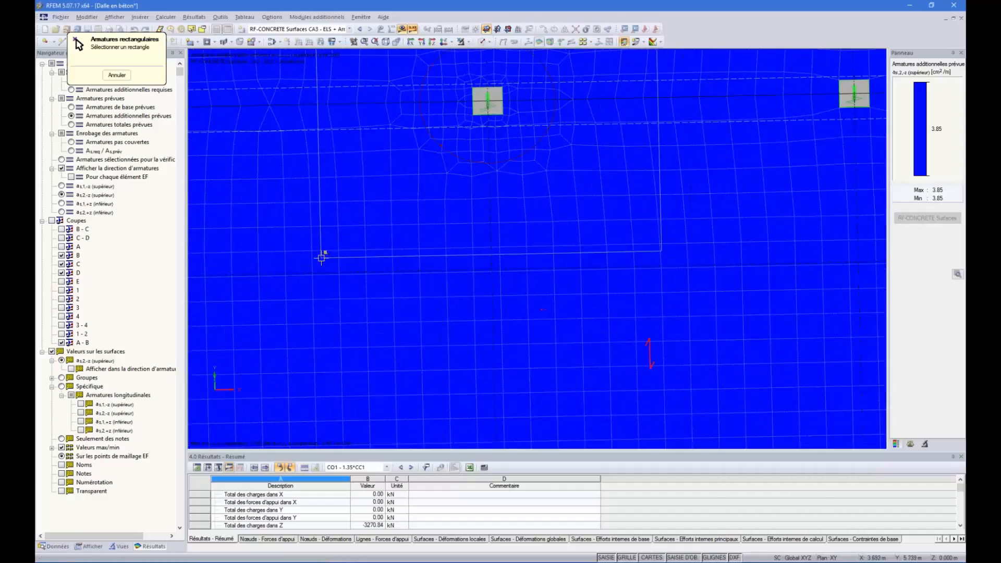
{"action": "scroll", "coordinate": [328, 252], "scroll_direction": "down", "scroll_amount": 3}
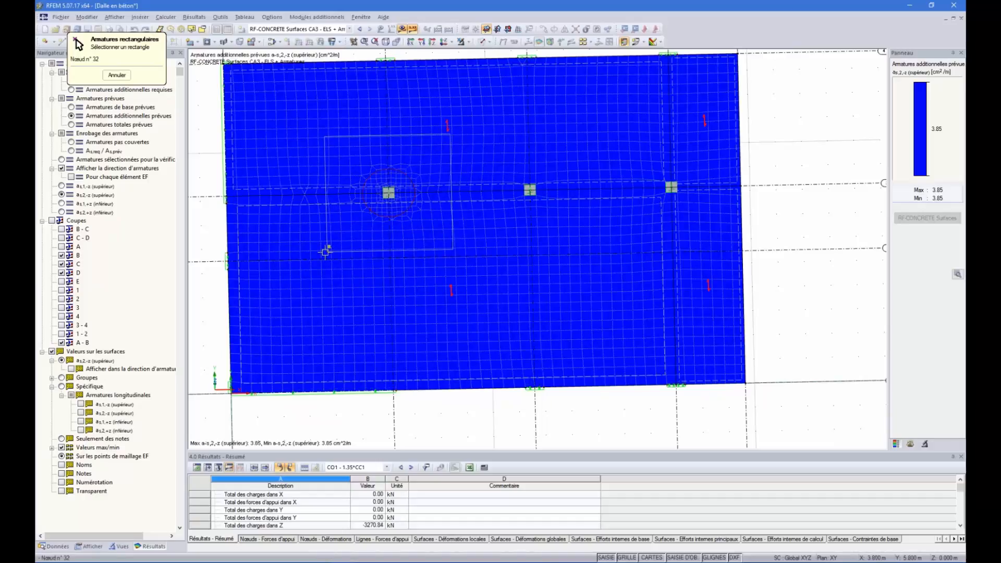
{"action": "left_click", "coordinate": [325, 252]}
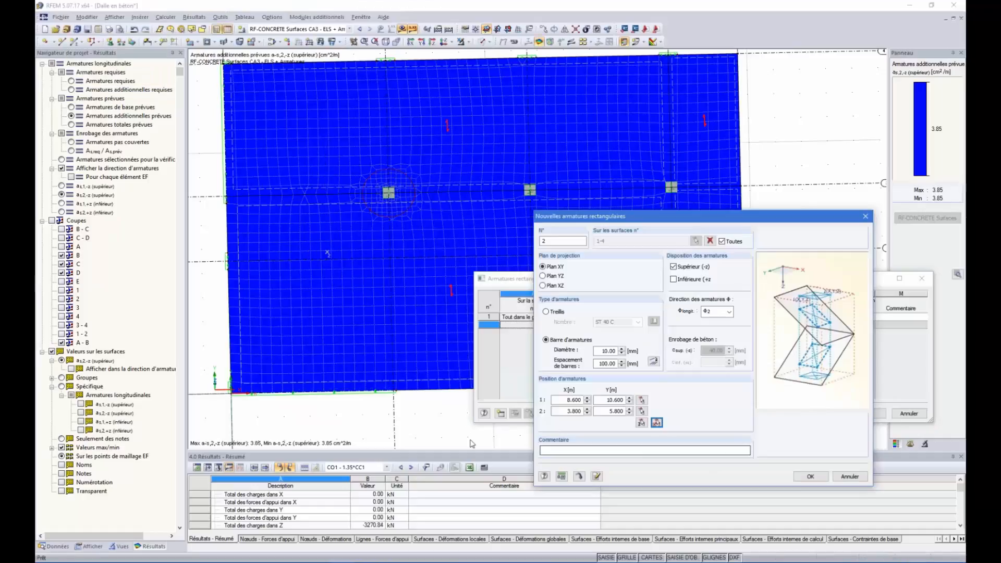
{"action": "left_click", "coordinate": [812, 476]}
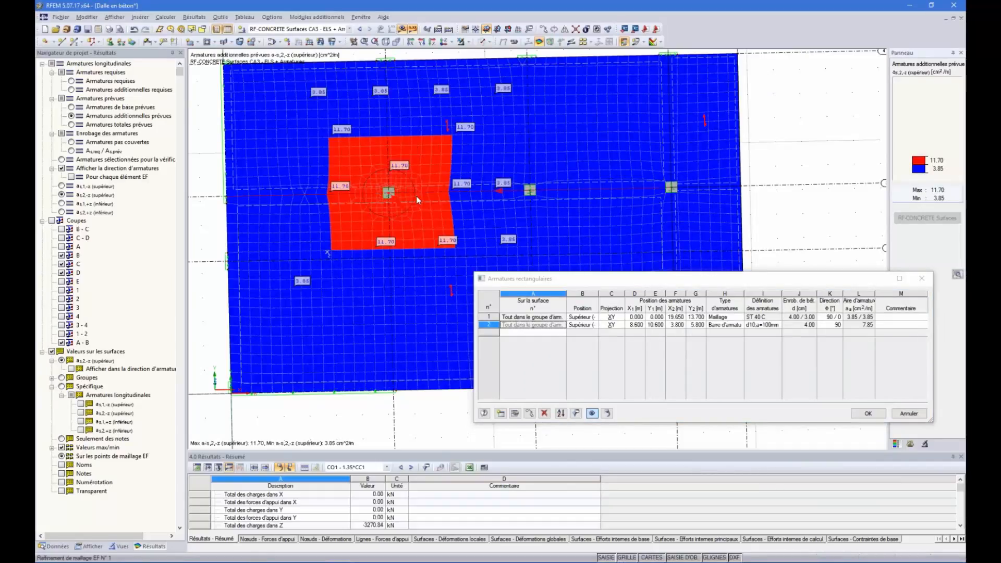
Display the uncovered reinforcement again and examine the zones still lacking reinforcement around the column at axes B/3.
{"action": "left_click", "coordinate": [478, 337]}
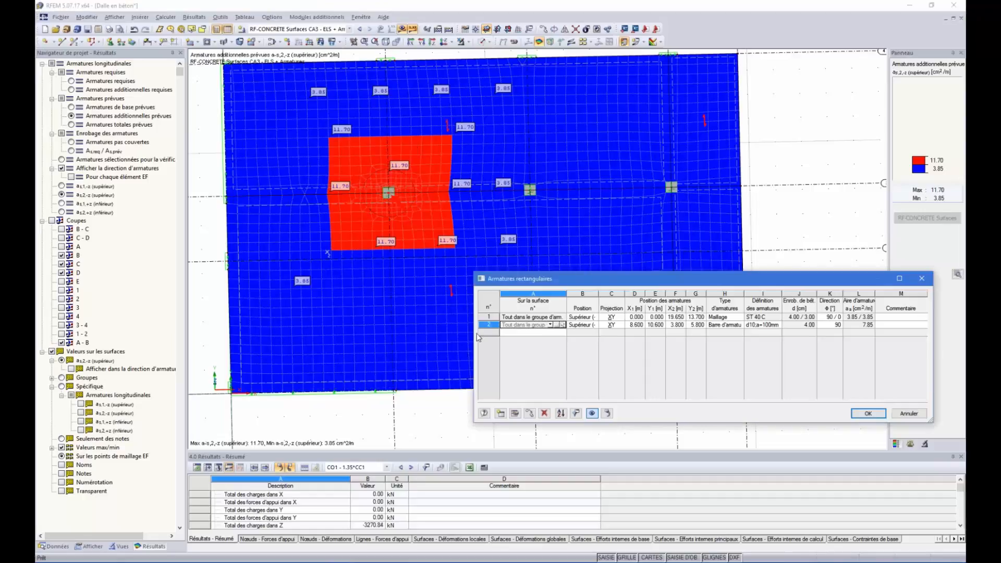
{"action": "left_click", "coordinate": [71, 142]}
{"action": "scroll", "coordinate": [389, 188], "scroll_direction": "up", "scroll_amount": 2}
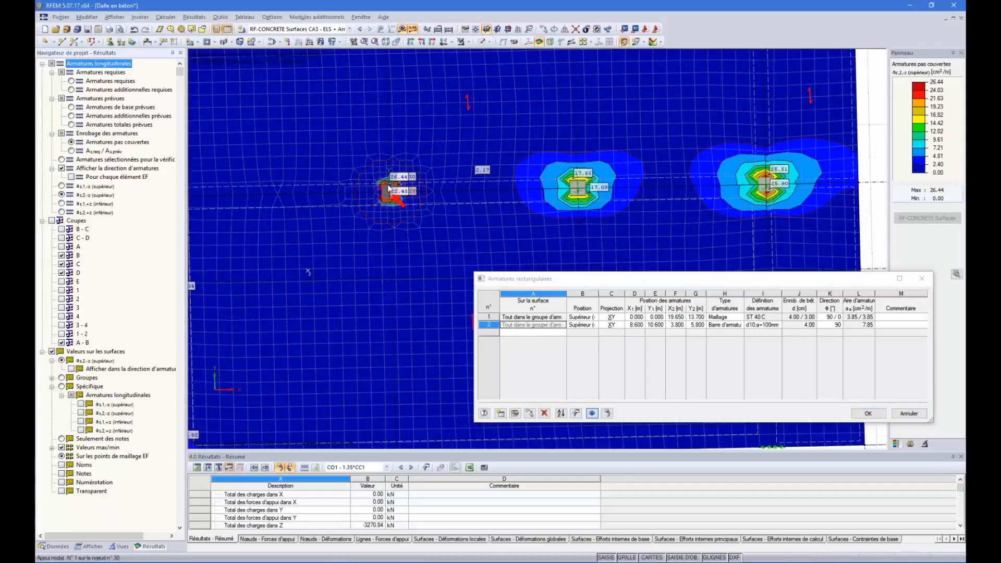
{"action": "scroll", "coordinate": [385, 186], "scroll_direction": "up", "scroll_amount": 2}
{"action": "scroll", "coordinate": [380, 189], "scroll_direction": "down", "scroll_amount": 3}
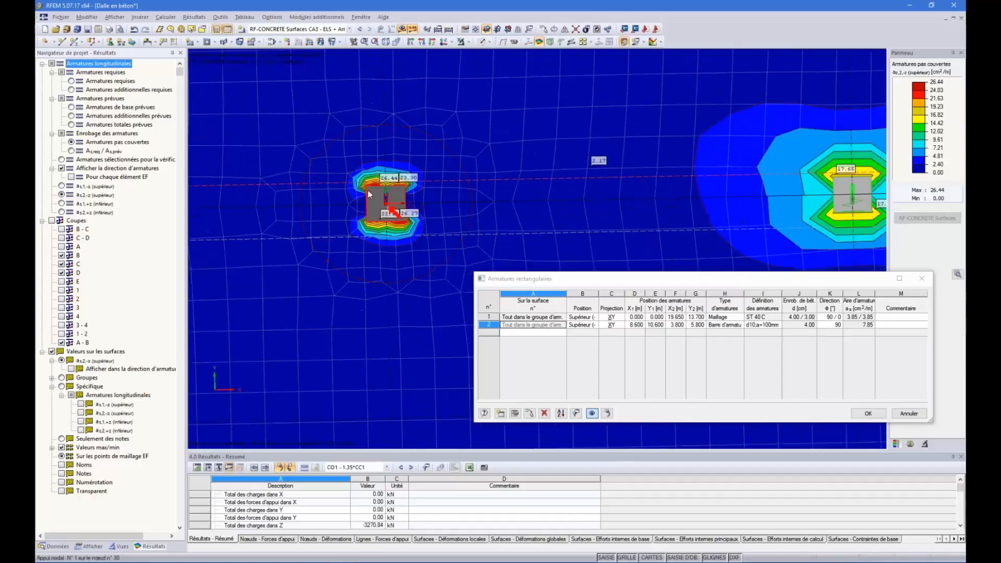
{"action": "scroll", "coordinate": [365, 180], "scroll_direction": "down", "scroll_amount": 1}
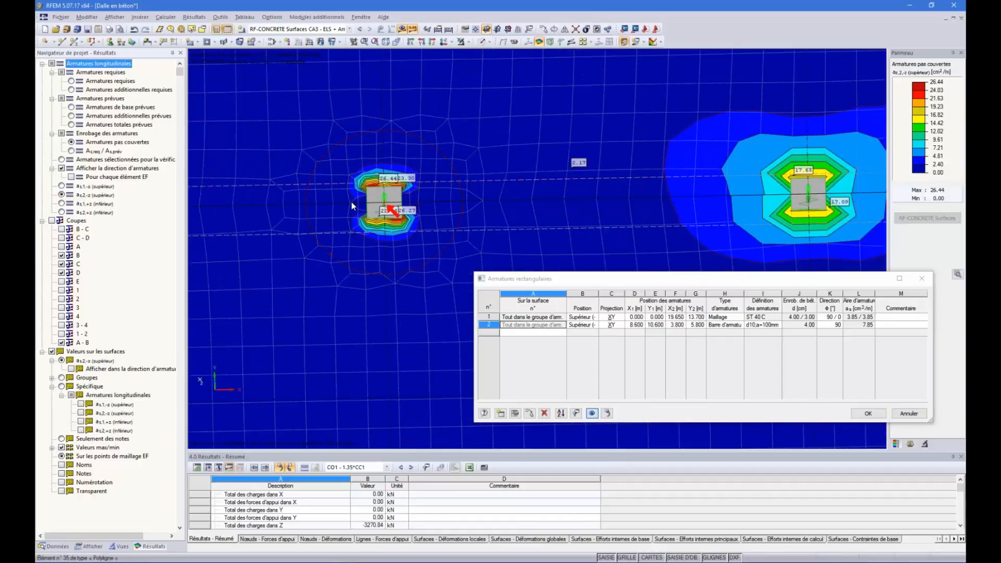
{"action": "scroll", "coordinate": [352, 201], "scroll_direction": "down", "scroll_amount": 1}
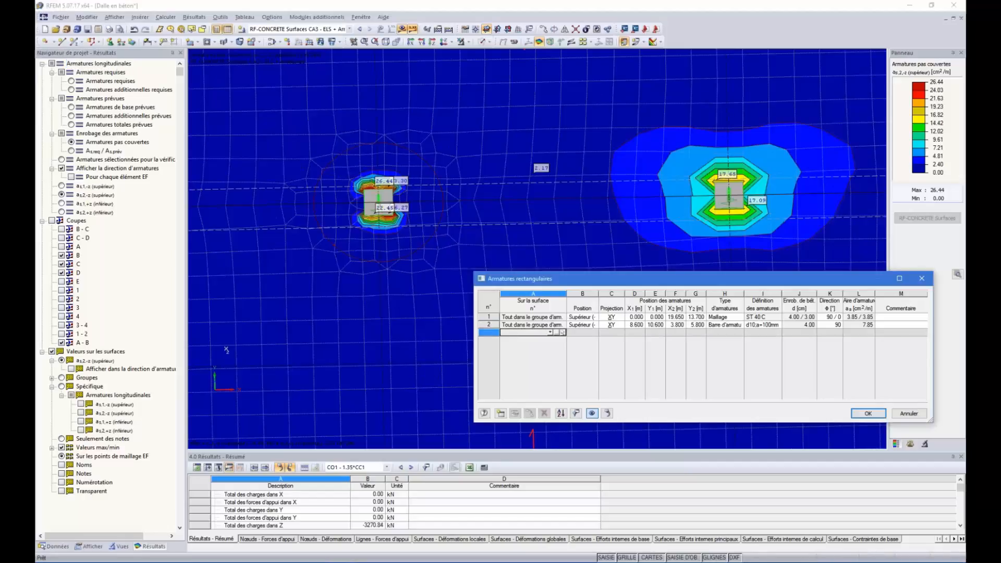
Start a third upper rectangular reinforcement for all surfaces, using bars of 15 mm diameter at 70 mm spacing.
{"action": "left_click", "coordinate": [501, 413]}
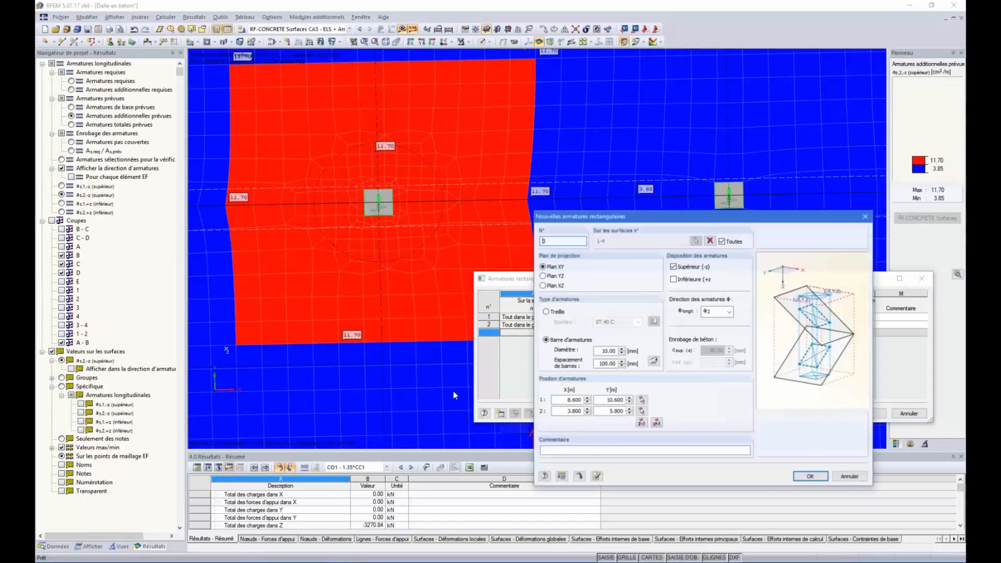
{"action": "left_click", "coordinate": [654, 362]}
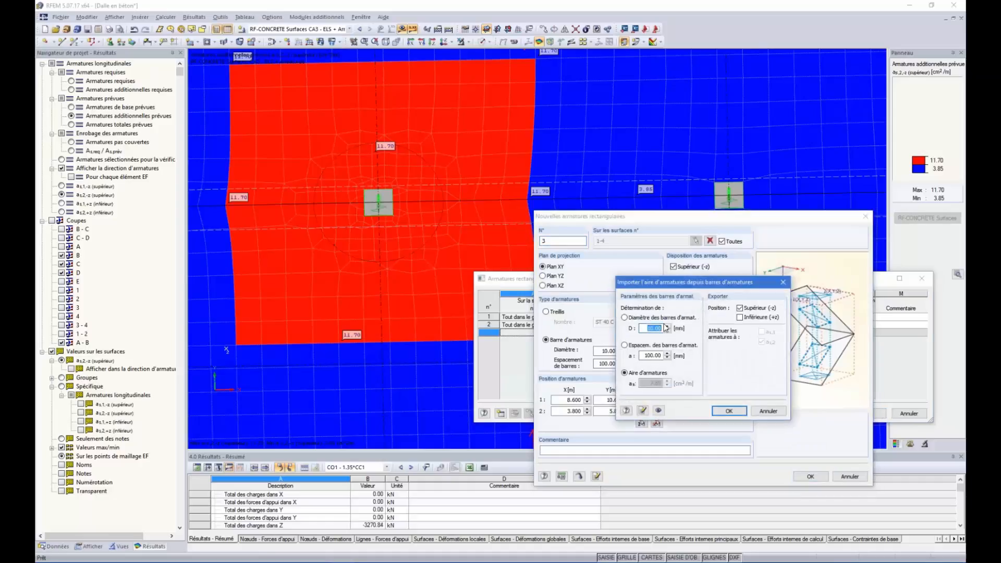
{"action": "type", "text": "15"}
{"action": "left_click", "coordinate": [647, 357]}
{"action": "type", "text": "70"}
{"action": "left_click", "coordinate": [729, 411]}
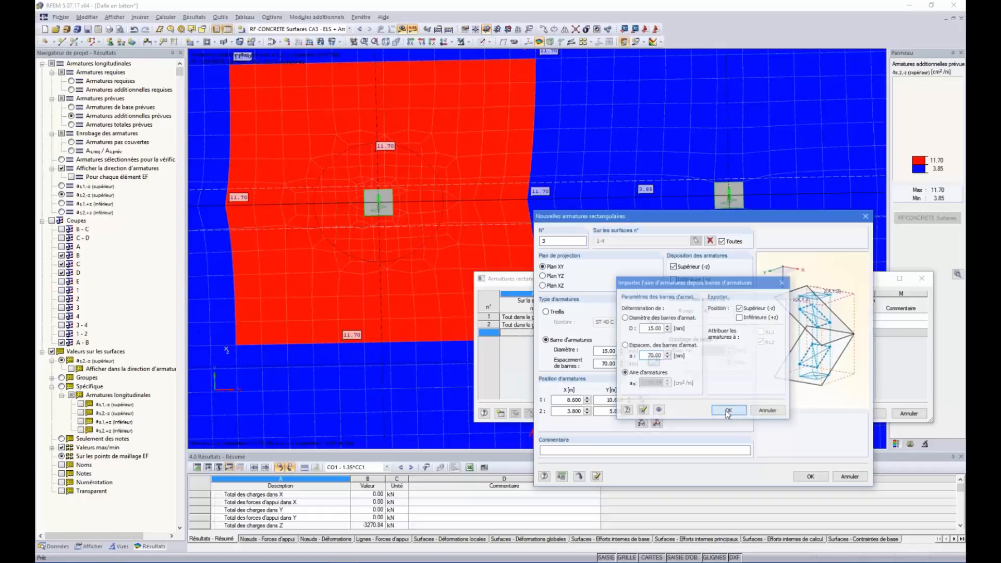
Place this reinforcement's rectangle around the column at axes B/3, with corners at (6.900, 8.900) and (5.500, 7.500) m, and accept it.
{"action": "left_click", "coordinate": [657, 423]}
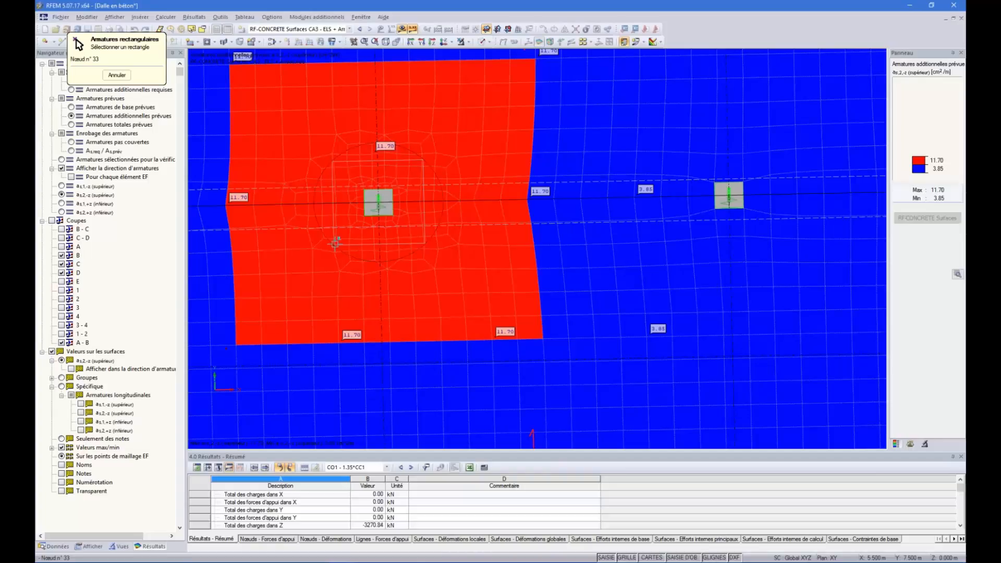
{"action": "left_click", "coordinate": [335, 243]}
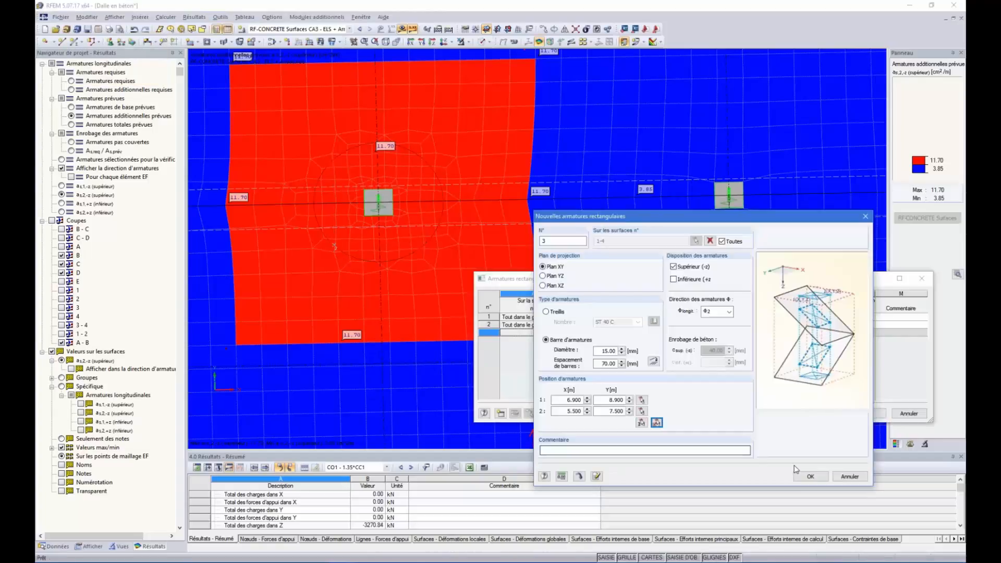
{"action": "left_click", "coordinate": [809, 476]}
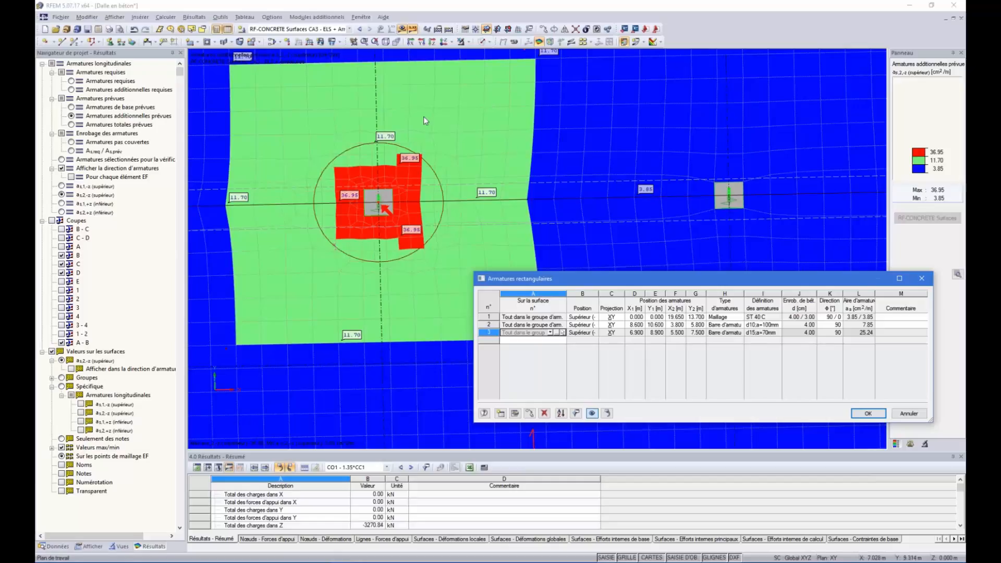
Display the uncovered as,2,-z reinforcement and examine the area around the column at axes B/3 and the neighbouring columns.
{"action": "scroll", "coordinate": [326, 124], "scroll_direction": "down", "scroll_amount": 1}
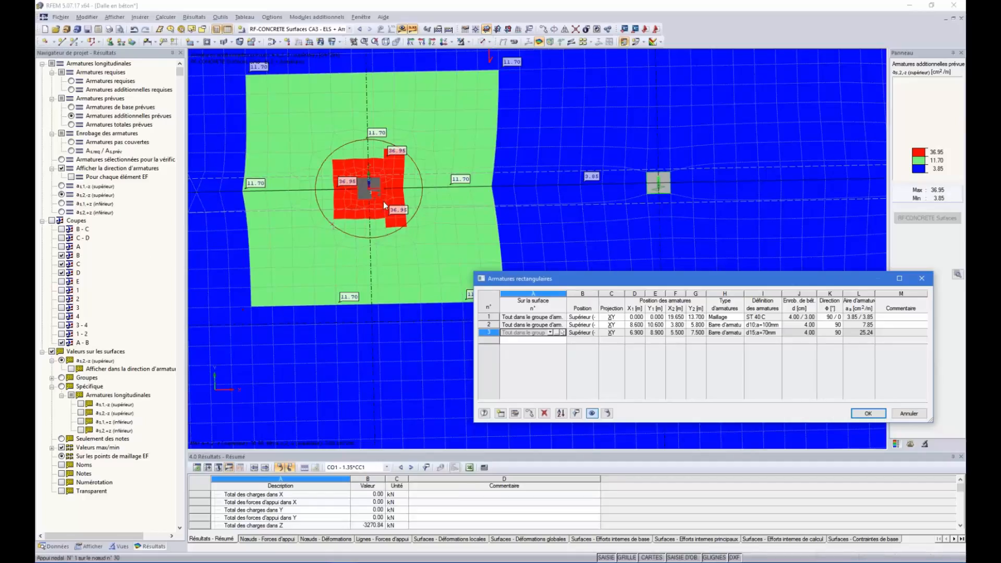
{"action": "scroll", "coordinate": [384, 201], "scroll_direction": "down", "scroll_amount": 3}
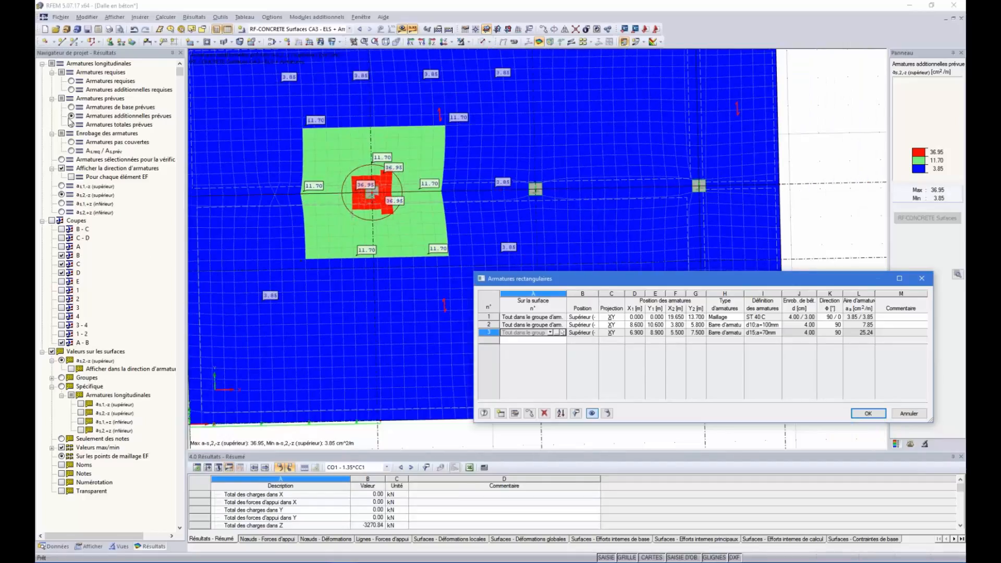
{"action": "left_click", "coordinate": [71, 142]}
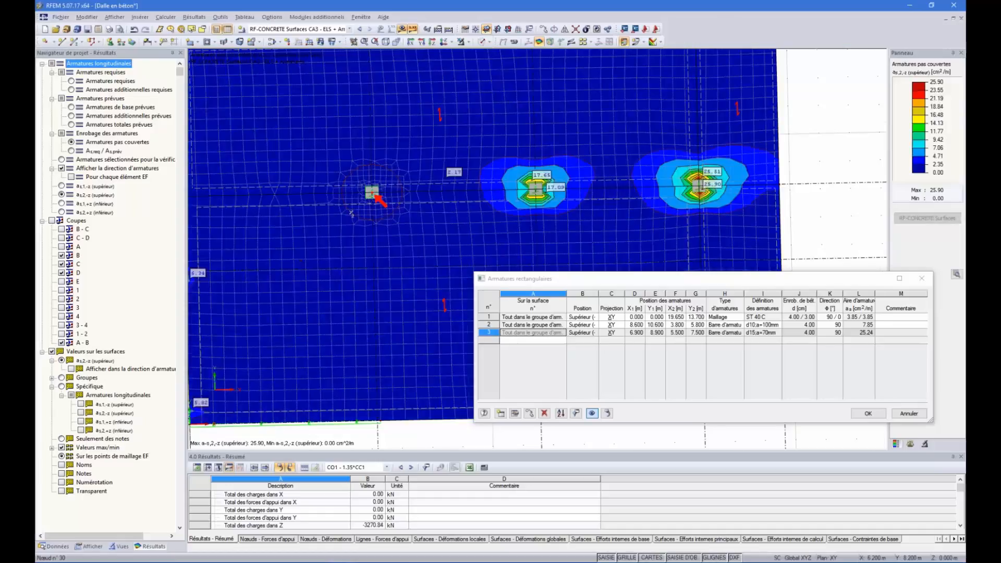
{"action": "scroll", "coordinate": [361, 183], "scroll_direction": "up", "scroll_amount": 3}
{"action": "scroll", "coordinate": [352, 156], "scroll_direction": "down", "scroll_amount": 1}
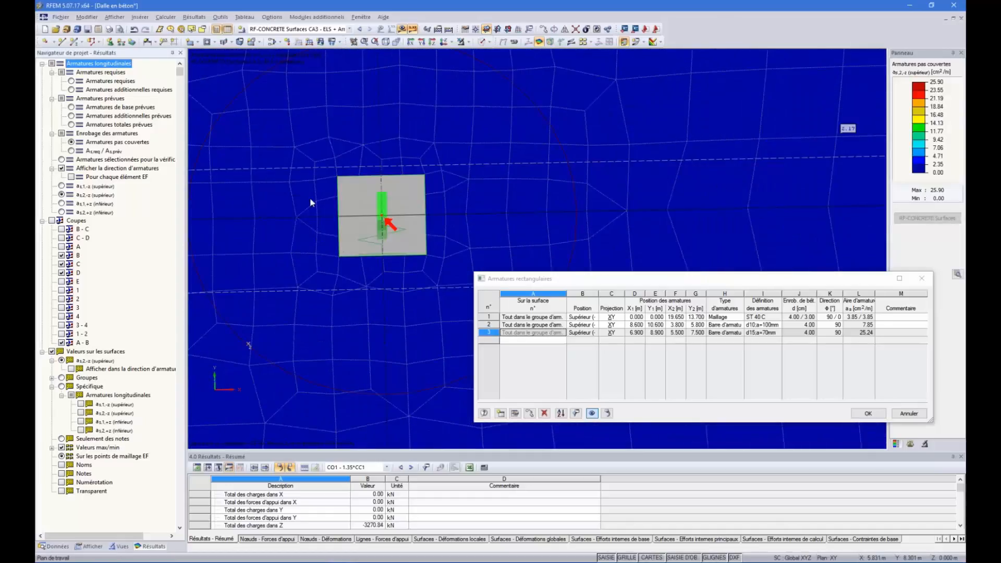
{"action": "scroll", "coordinate": [309, 197], "scroll_direction": "down", "scroll_amount": 2}
{"action": "scroll", "coordinate": [307, 189], "scroll_direction": "down", "scroll_amount": 3}
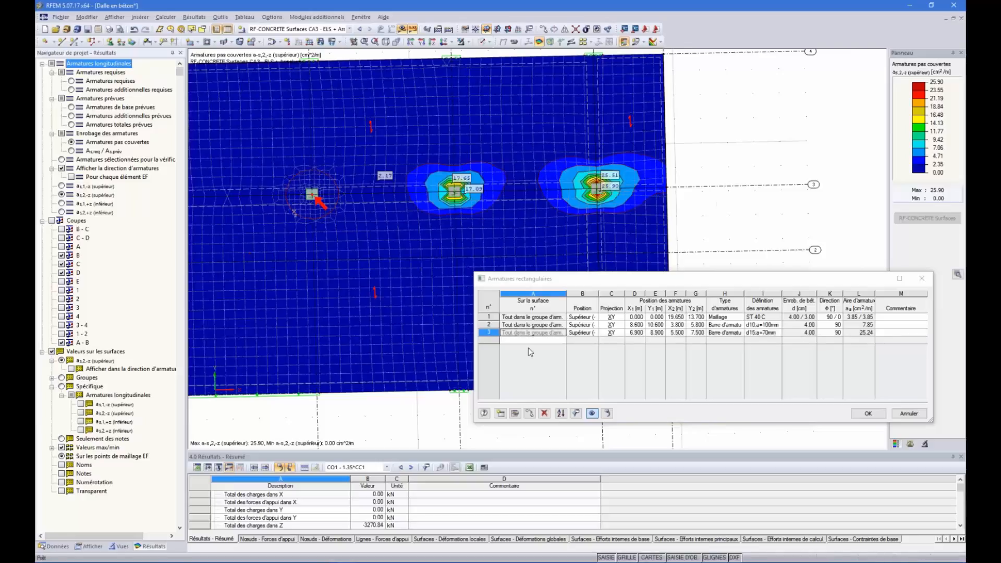
Copy reinforcements 2 and 3 twice with a 5.400 m X offset, picked from the column at axes B/3 to the adjacent column on axis 3.
{"action": "left_click", "coordinate": [533, 335]}
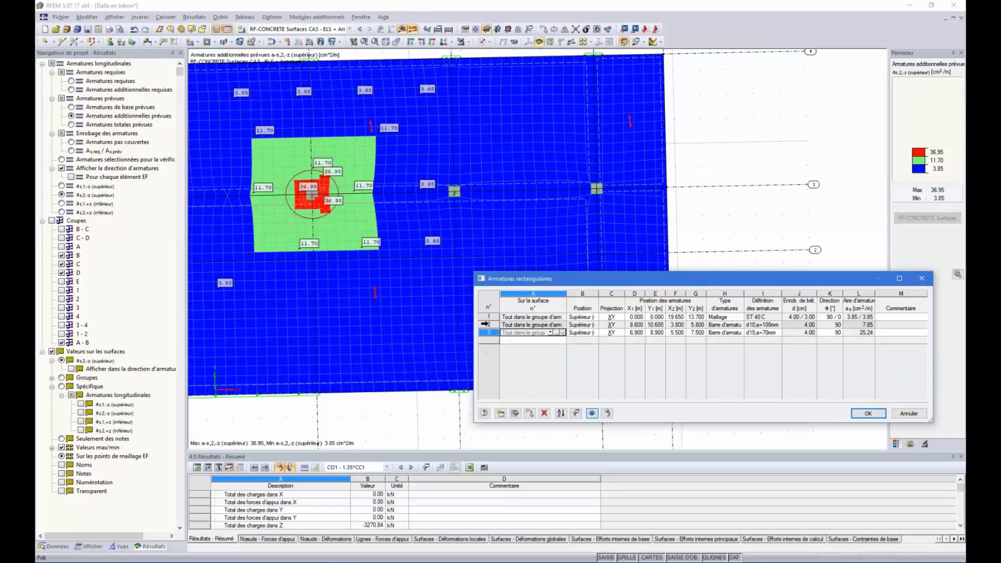
{"action": "left_click_drag", "start_coordinate": [485, 325], "coordinate": [485, 333]}
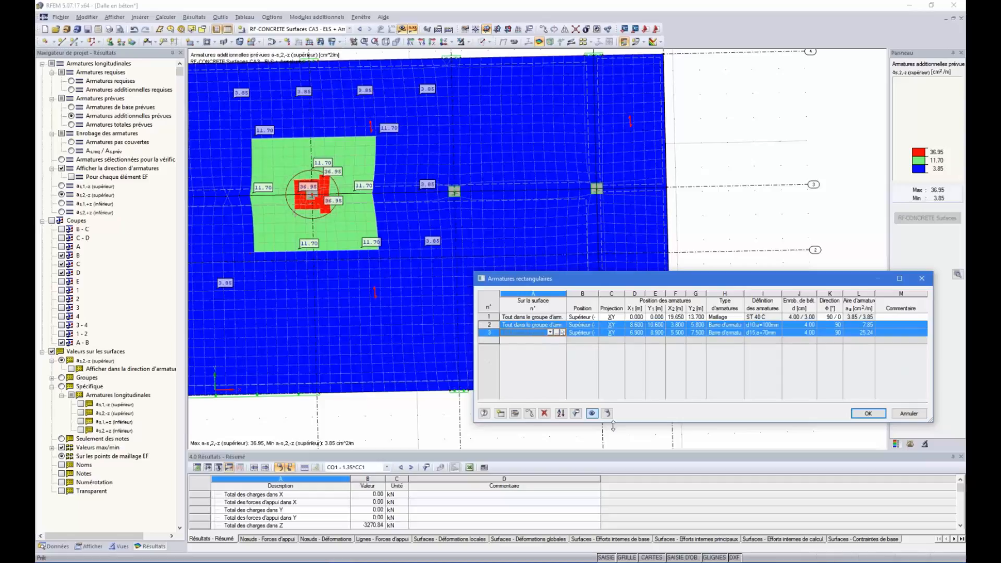
{"action": "left_click", "coordinate": [530, 414]}
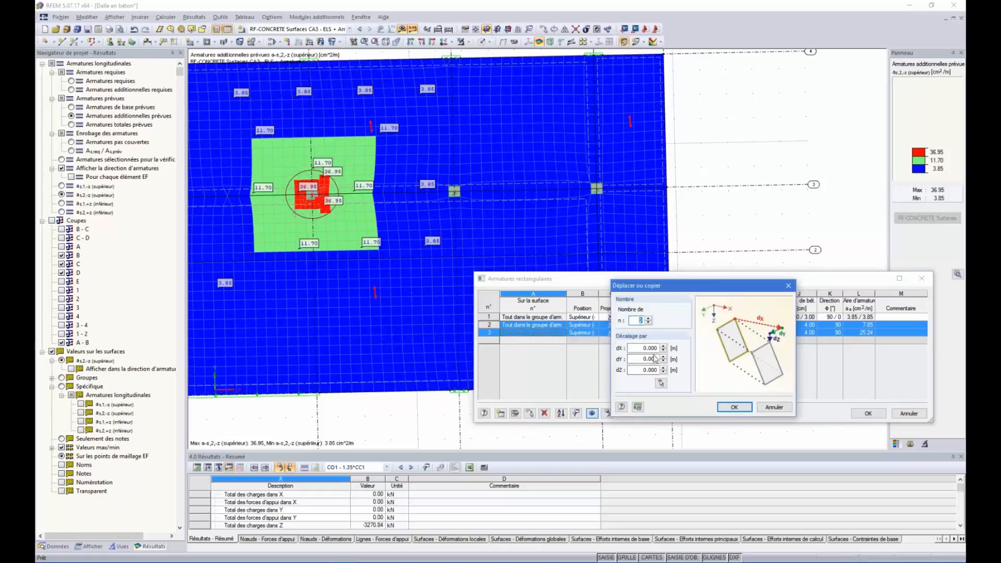
{"action": "left_click", "coordinate": [661, 384]}
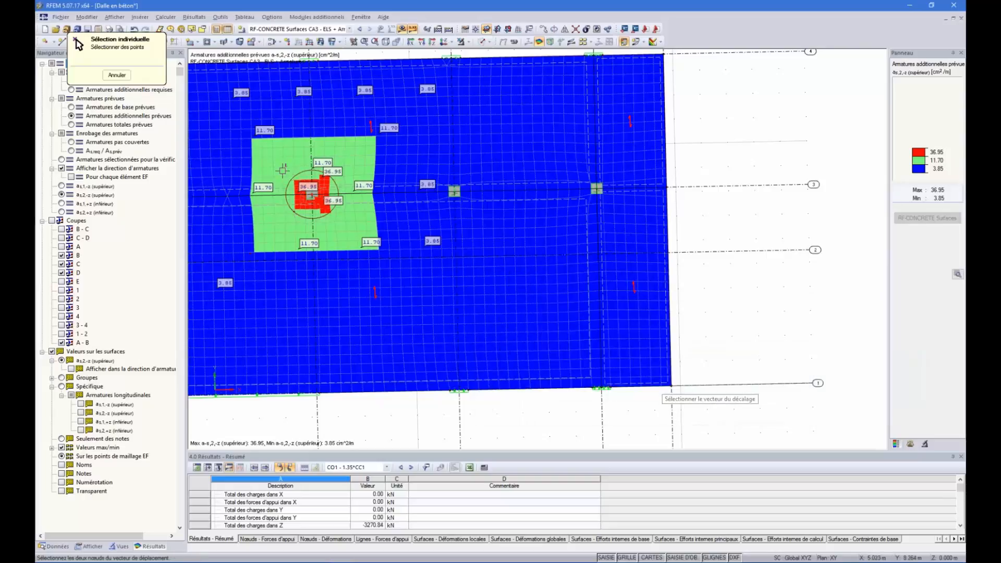
{"action": "left_click", "coordinate": [313, 193]}
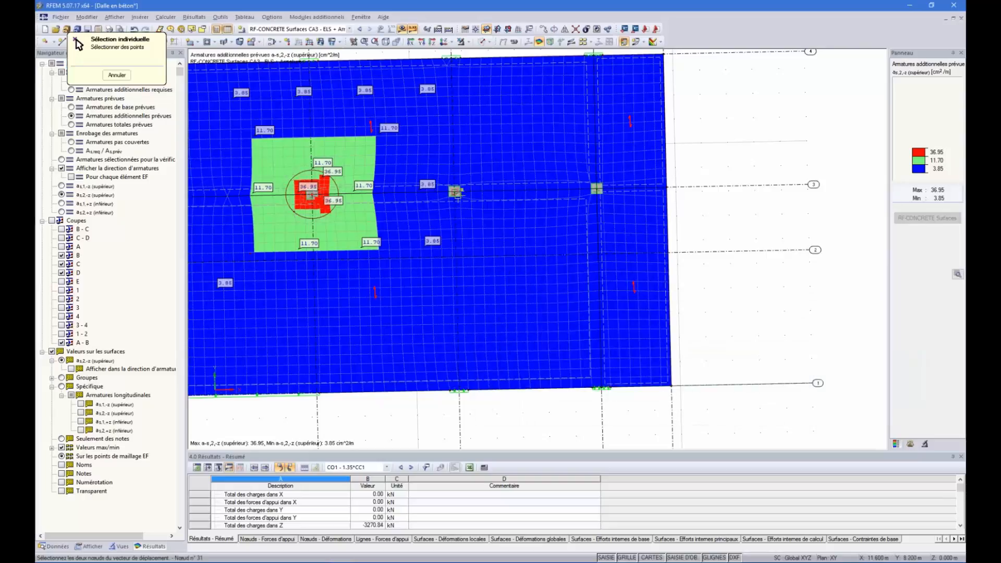
{"action": "left_click", "coordinate": [454, 192]}
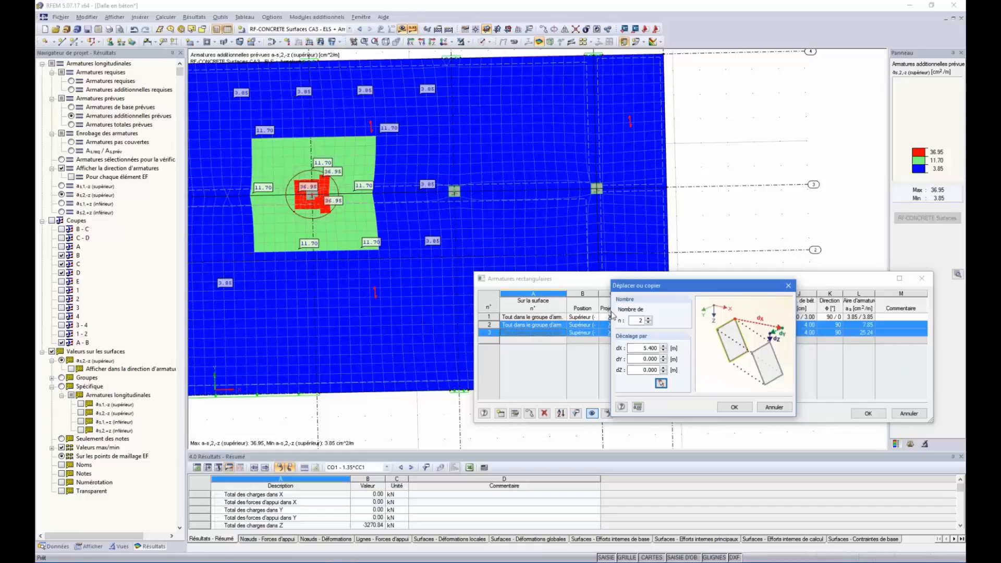
{"action": "left_click", "coordinate": [734, 407]}
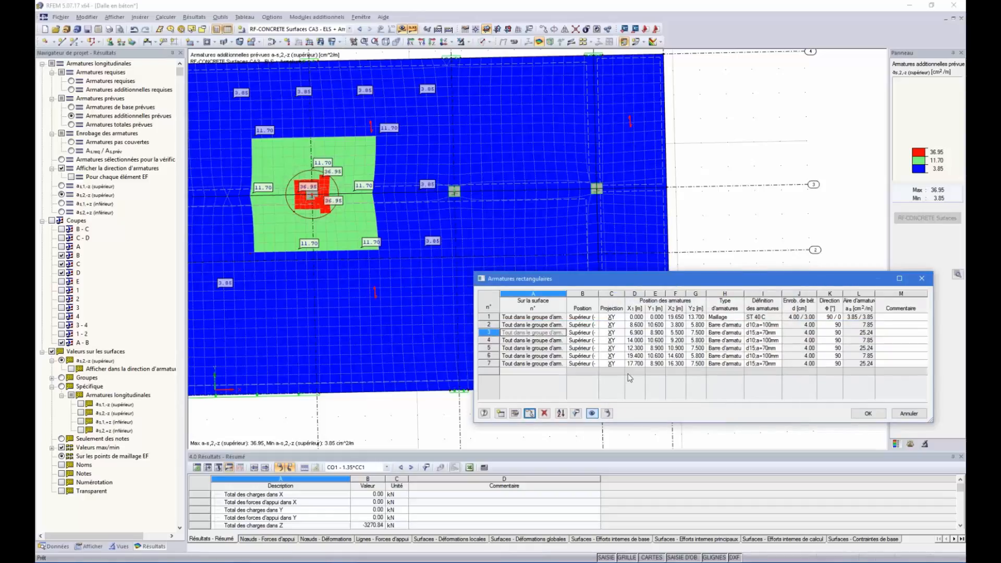
Check the uncovered upper reinforcement with the copies in place, switching between the as,1,-z and as,2,-z directions.
{"action": "left_click", "coordinate": [612, 372]}
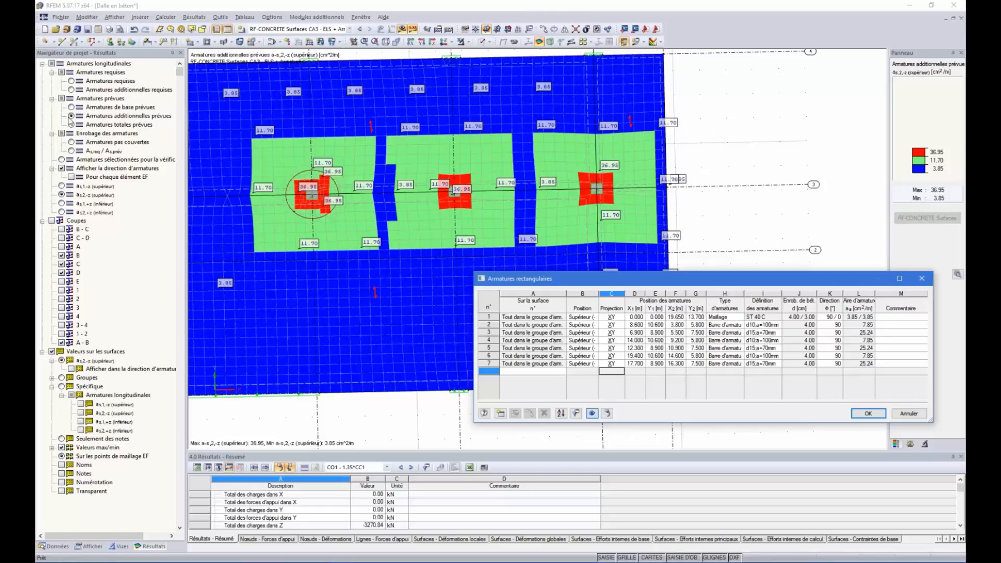
{"action": "left_click", "coordinate": [72, 142]}
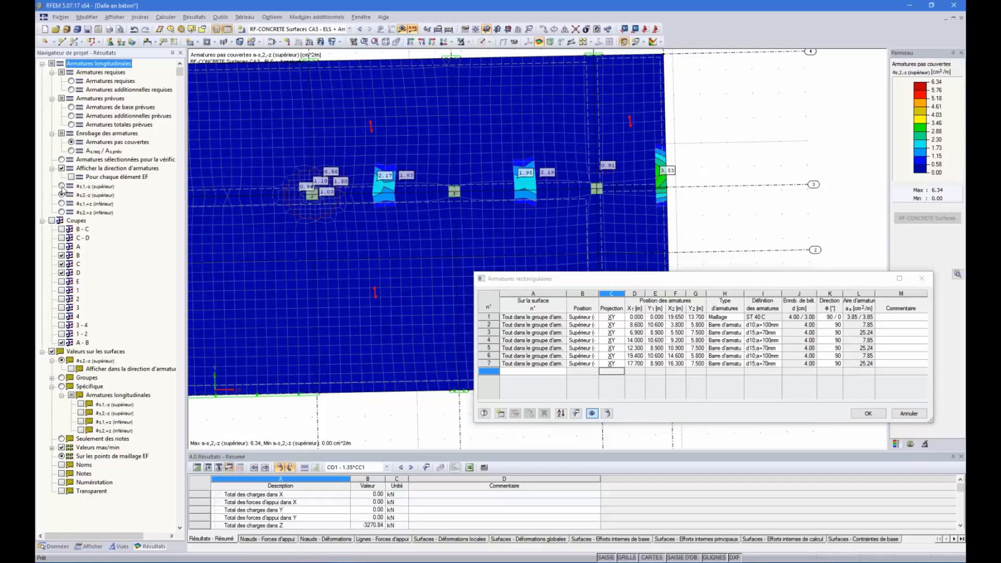
{"action": "left_click", "coordinate": [61, 187]}
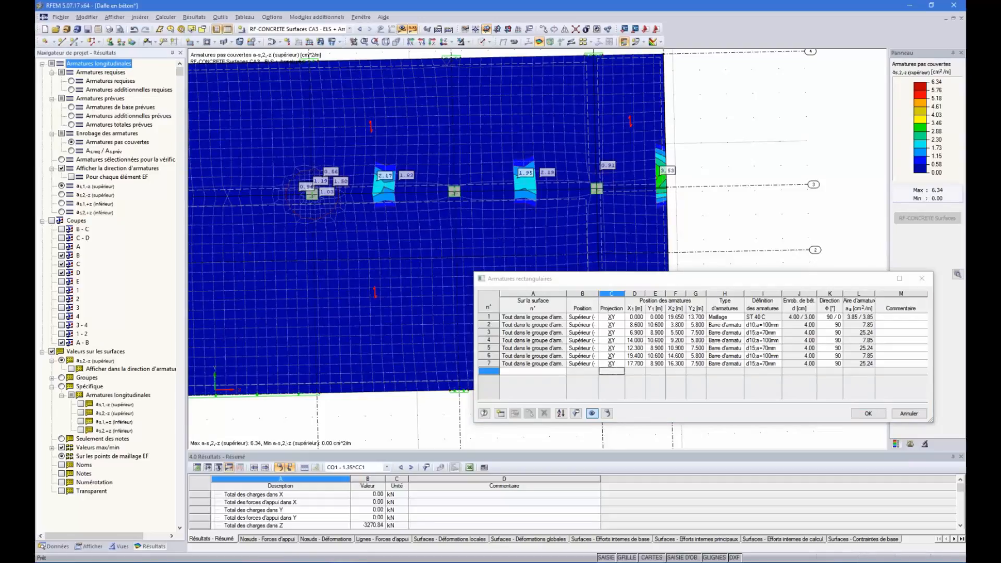
{"action": "left_click", "coordinate": [62, 194]}
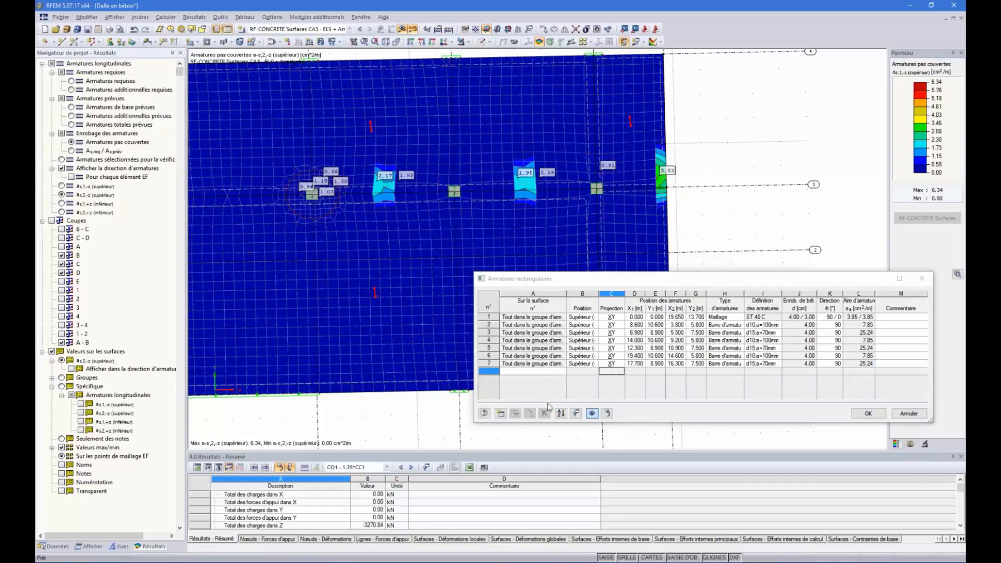
Compare the additional provided upper reinforcement in the as,1,-z and as,2,-z directions.
{"action": "left_click", "coordinate": [831, 326]}
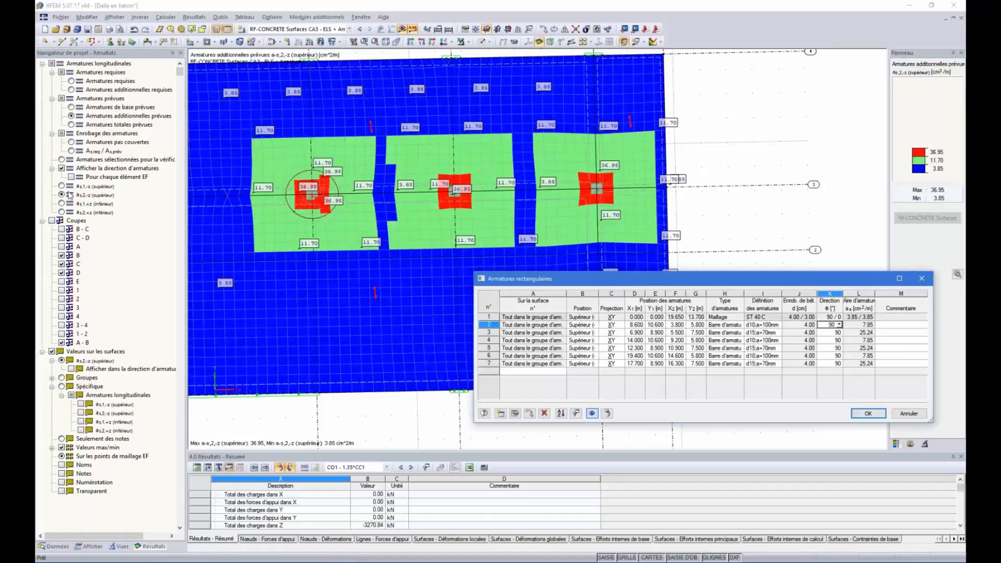
{"action": "left_click", "coordinate": [62, 186]}
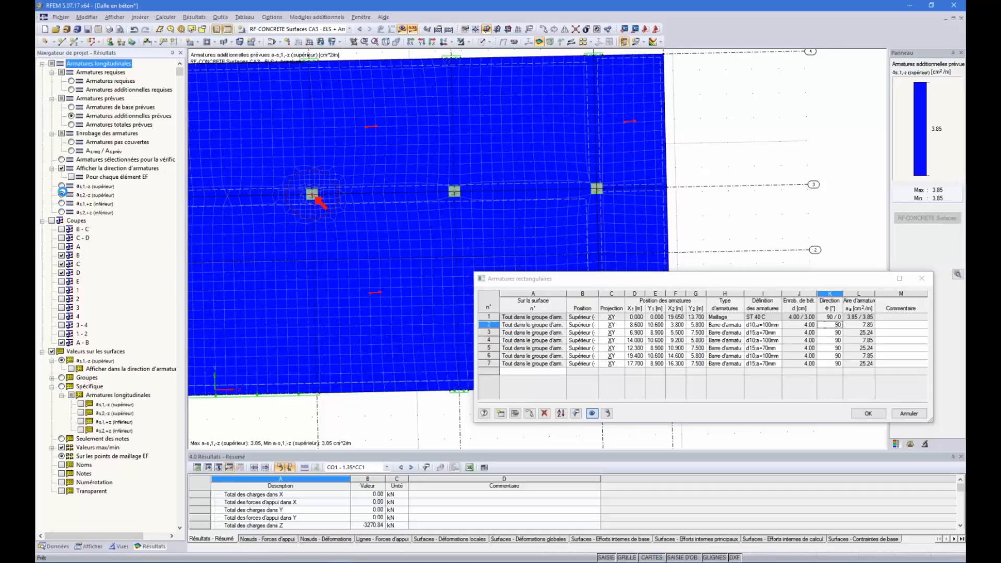
{"action": "left_click", "coordinate": [62, 194]}
{"action": "left_click", "coordinate": [830, 372]}
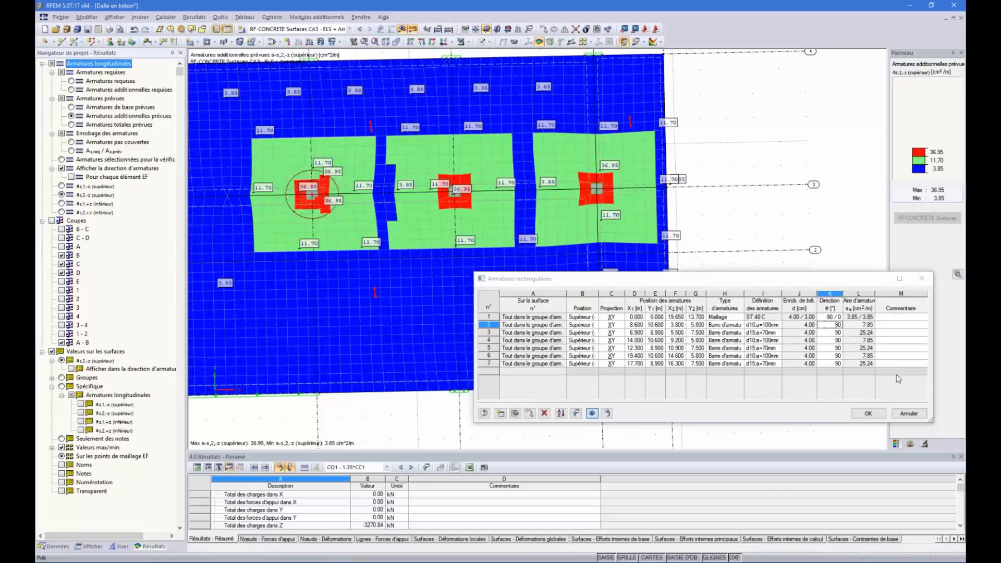
Set the bar direction of reinforcements 2 and 3, around the column at axes B/3, to 0°.
{"action": "left_click", "coordinate": [836, 327]}
{"action": "left_click", "coordinate": [839, 325]}
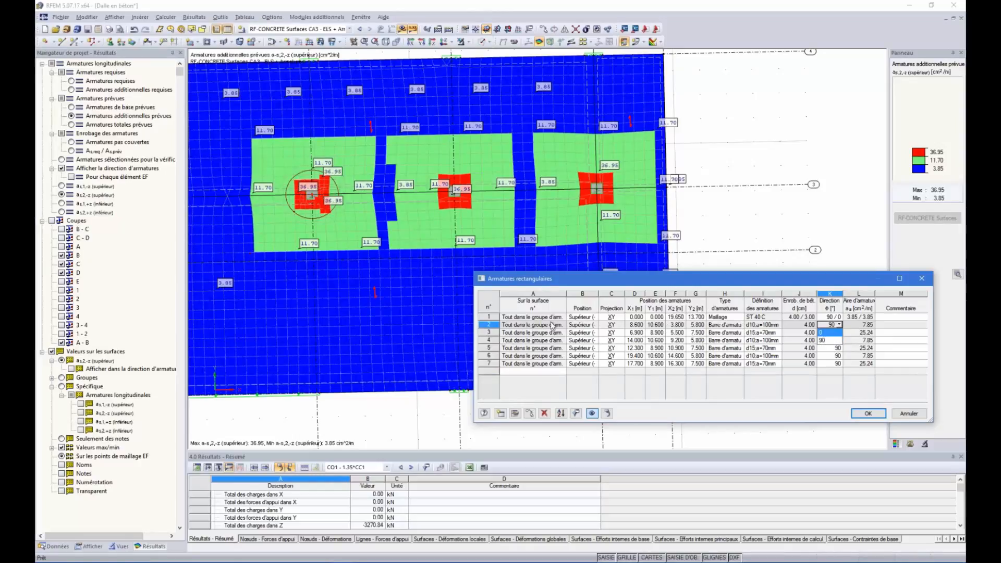
{"action": "left_click", "coordinate": [822, 332]}
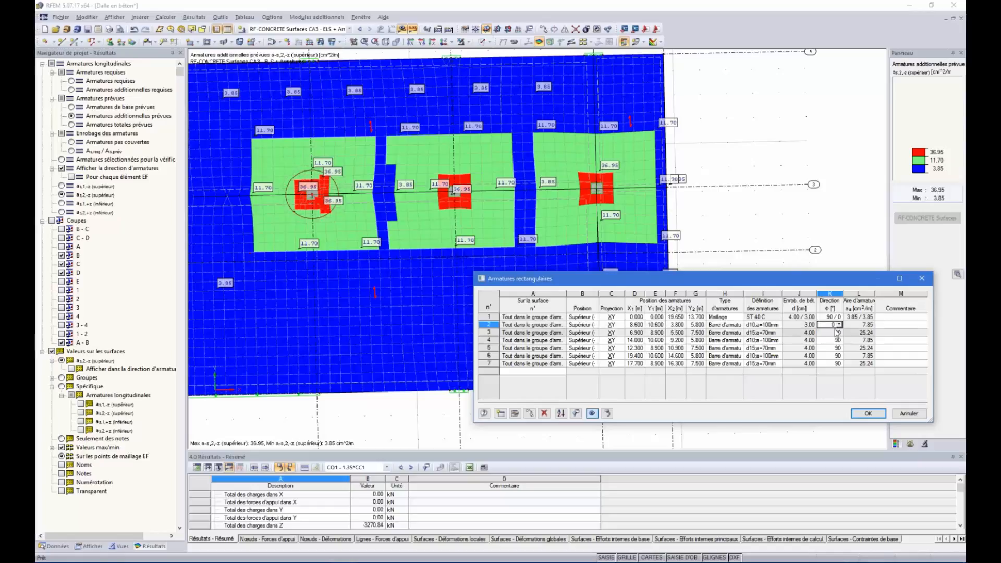
{"action": "left_click", "coordinate": [840, 332]}
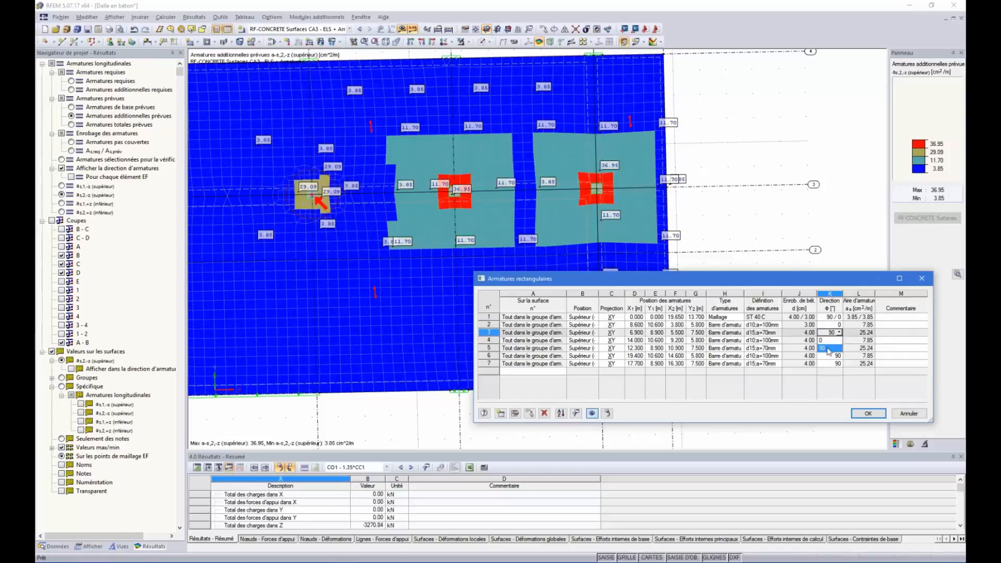
{"action": "left_click", "coordinate": [834, 345]}
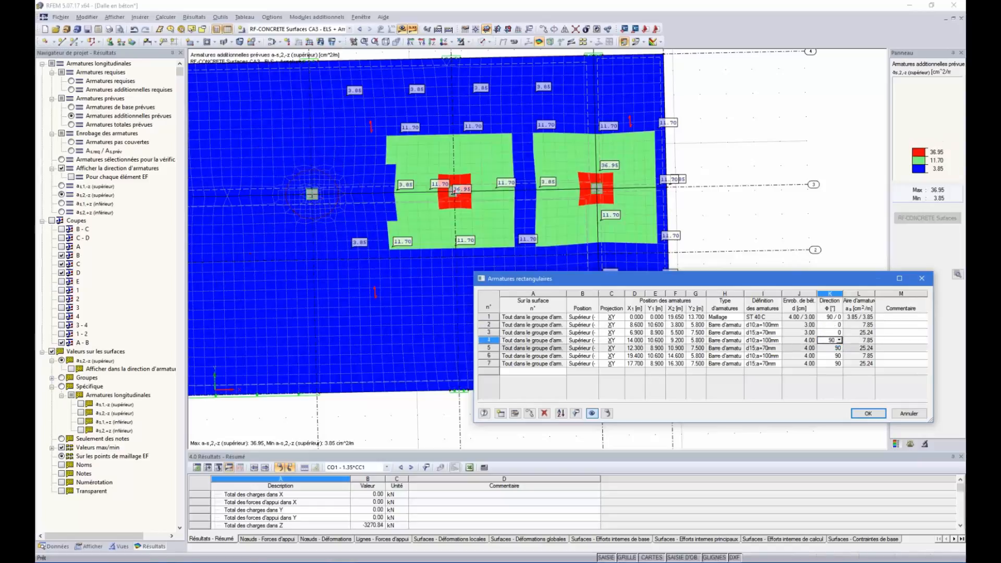
Set the bar direction of reinforcements 4 and 5, around the middle column on axis 3, to 0°.
{"action": "left_click", "coordinate": [834, 339]}
{"action": "left_click", "coordinate": [840, 340]}
{"action": "left_click", "coordinate": [839, 349]}
{"action": "left_click", "coordinate": [835, 348]}
{"action": "left_click", "coordinate": [840, 348]}
{"action": "left_click", "coordinate": [836, 356]}
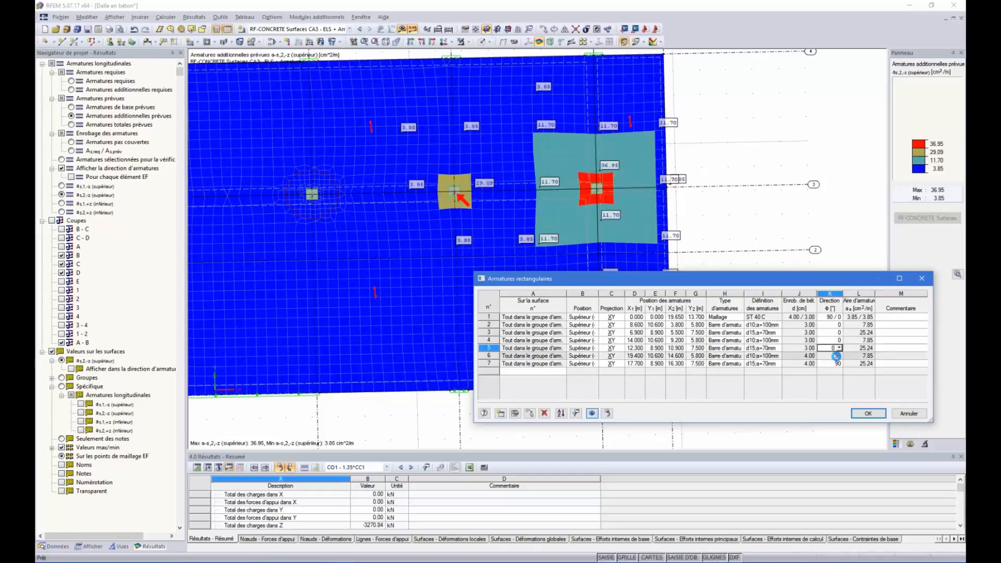
Set the bar direction of reinforcements 6 and 7, around the last column on axis 3, to 0°.
{"action": "left_click", "coordinate": [836, 356]}
{"action": "left_click", "coordinate": [839, 356]}
{"action": "left_click", "coordinate": [835, 363]}
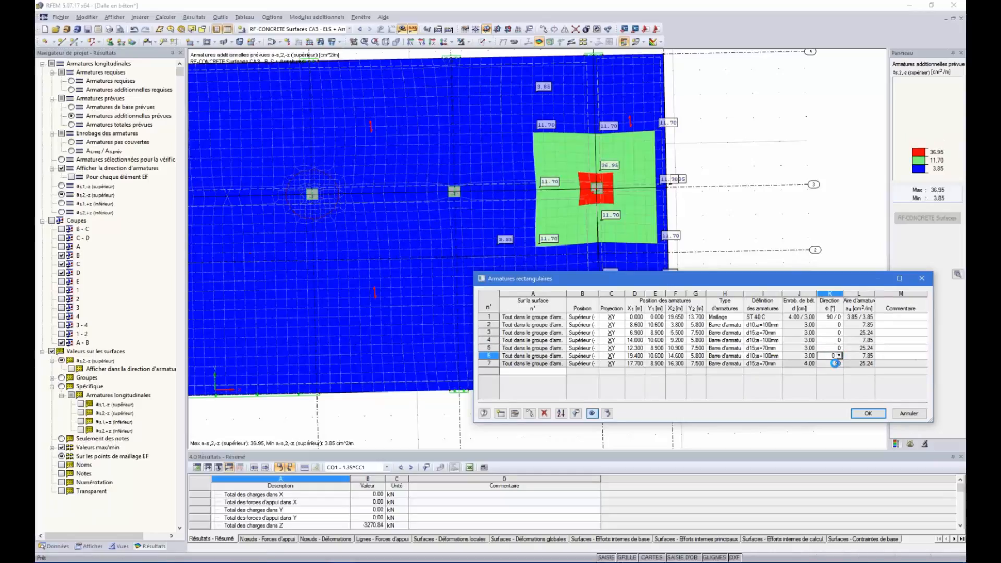
{"action": "left_click", "coordinate": [837, 364]}
{"action": "left_click", "coordinate": [839, 364]}
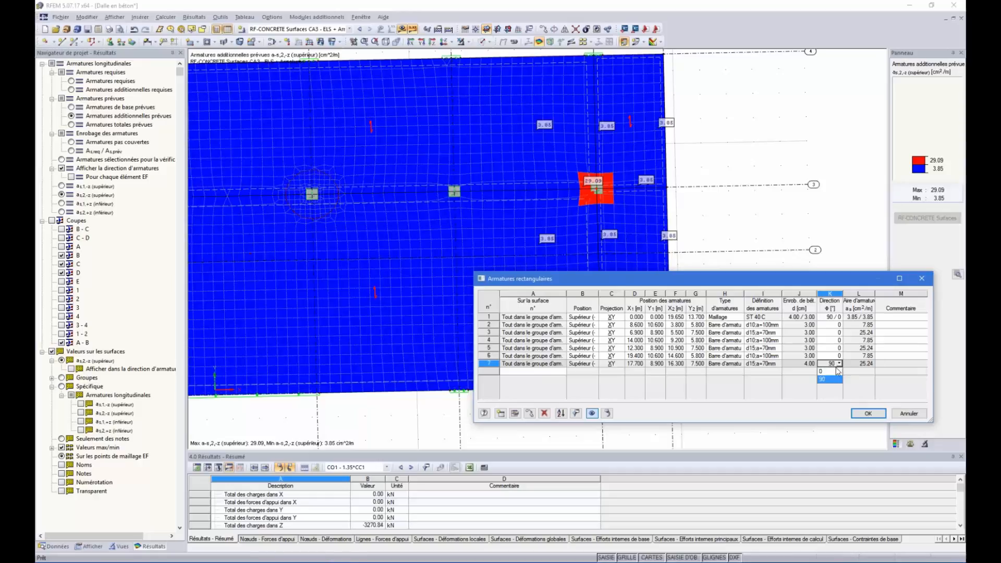
{"action": "left_click", "coordinate": [837, 371]}
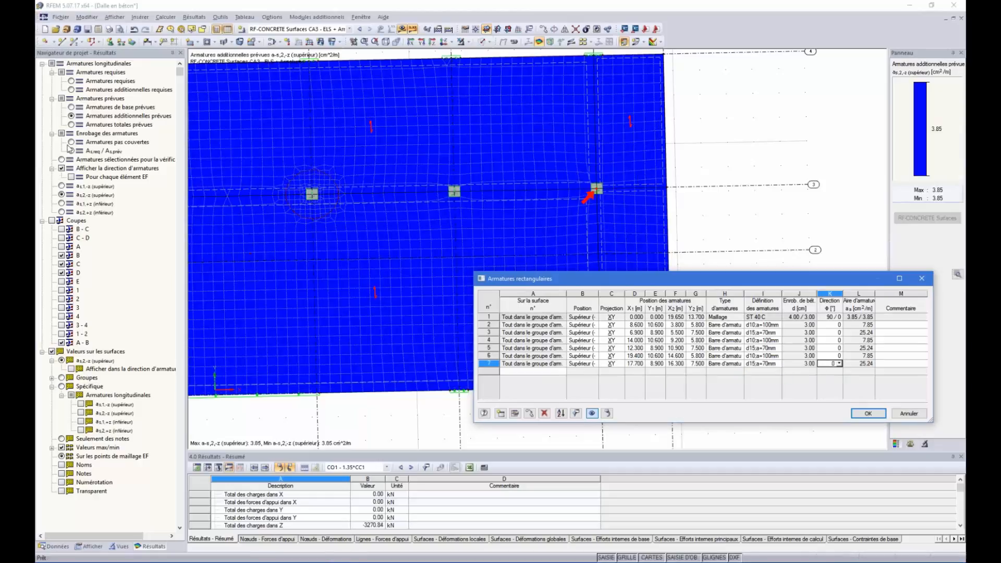
Inspect the additional provided reinforcement and the uncovered reinforcement in the as,1,-z direction.
{"action": "left_click", "coordinate": [62, 185]}
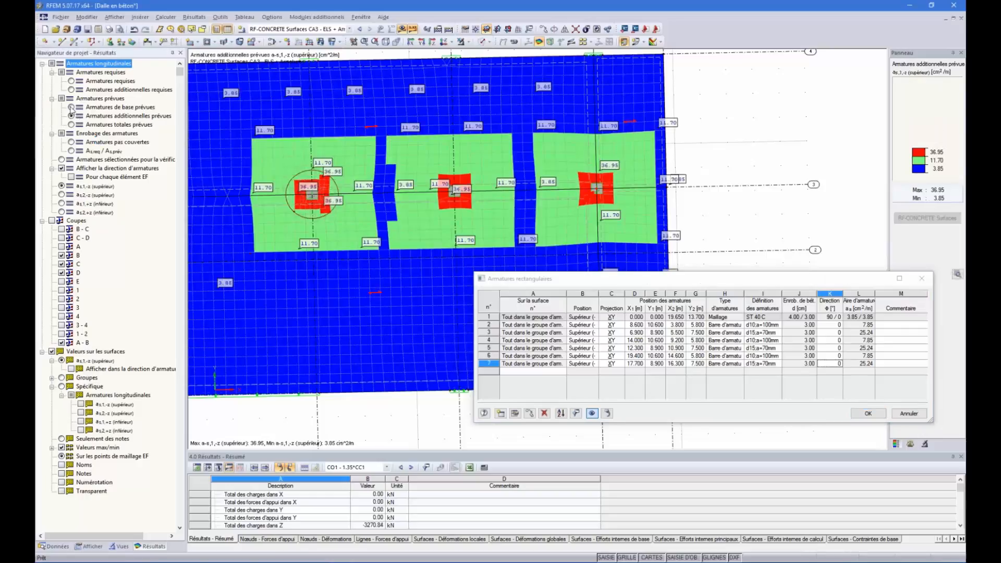
{"action": "left_click", "coordinate": [72, 142]}
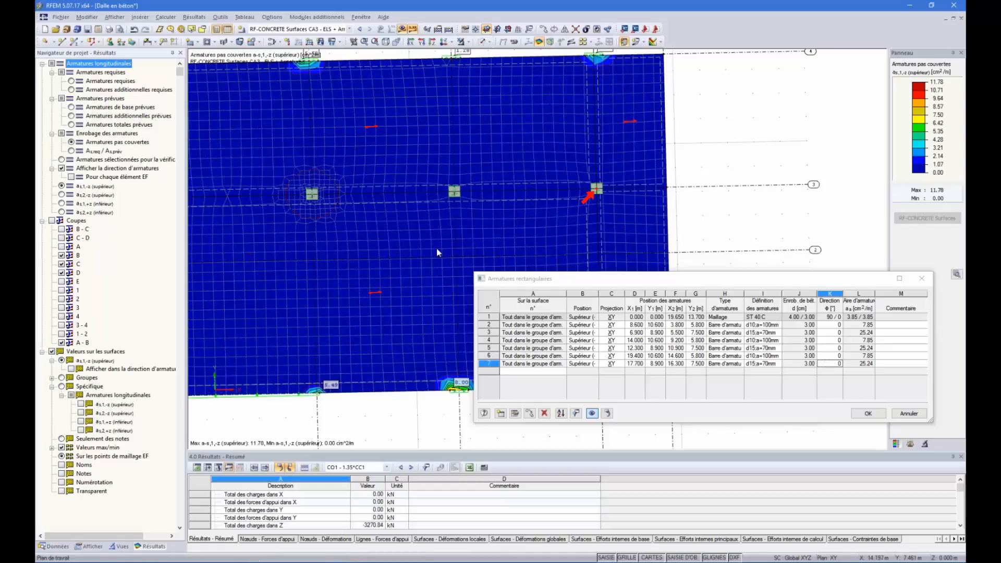
Check the uncovered reinforcement in the as,2,-z direction and copy rectangular reinforcements 2 and 3 once with zero offset.
{"action": "left_click", "coordinate": [62, 194]}
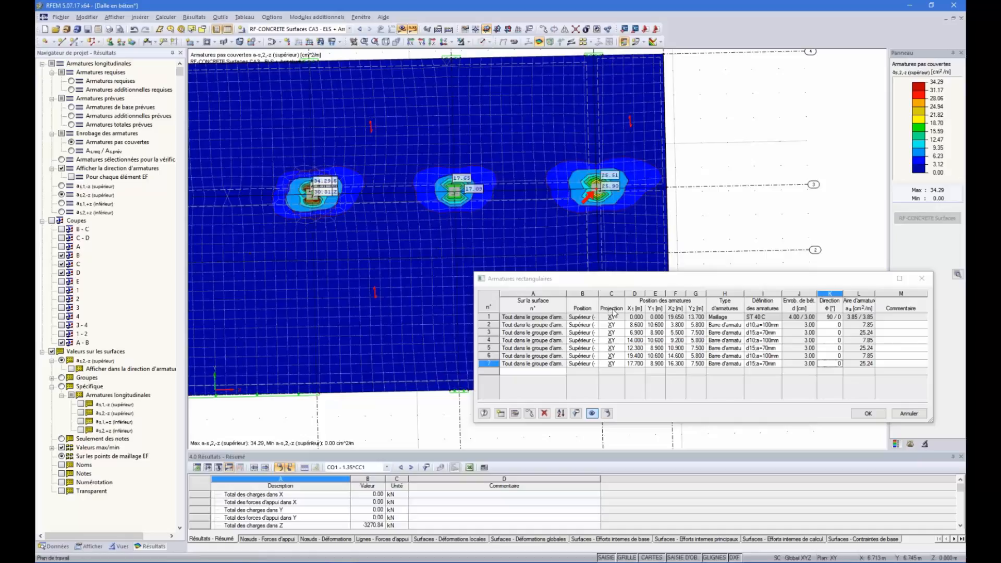
{"action": "left_click", "coordinate": [750, 386]}
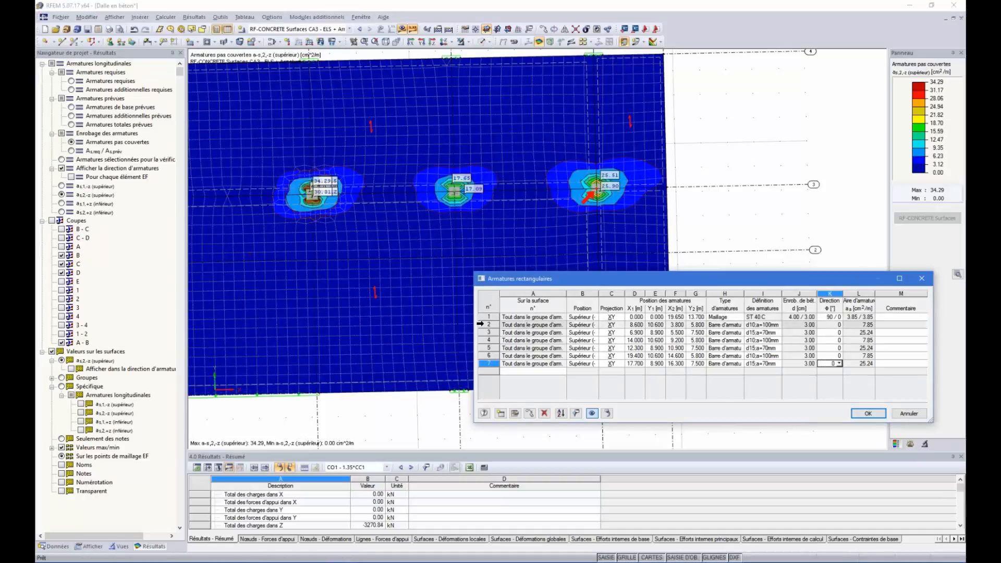
{"action": "left_click_drag", "start_coordinate": [488, 323], "coordinate": [489, 329]}
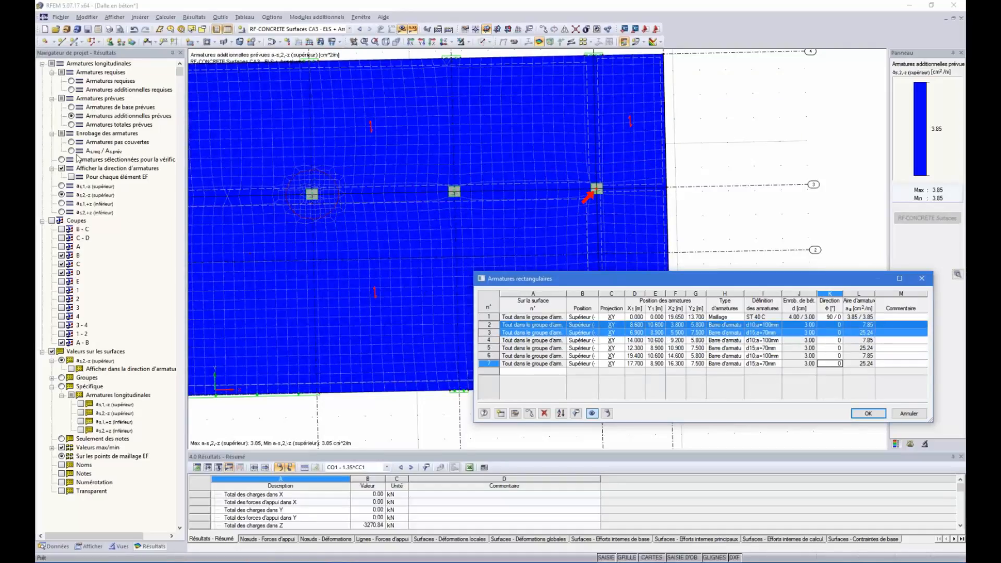
{"action": "left_click", "coordinate": [61, 186]}
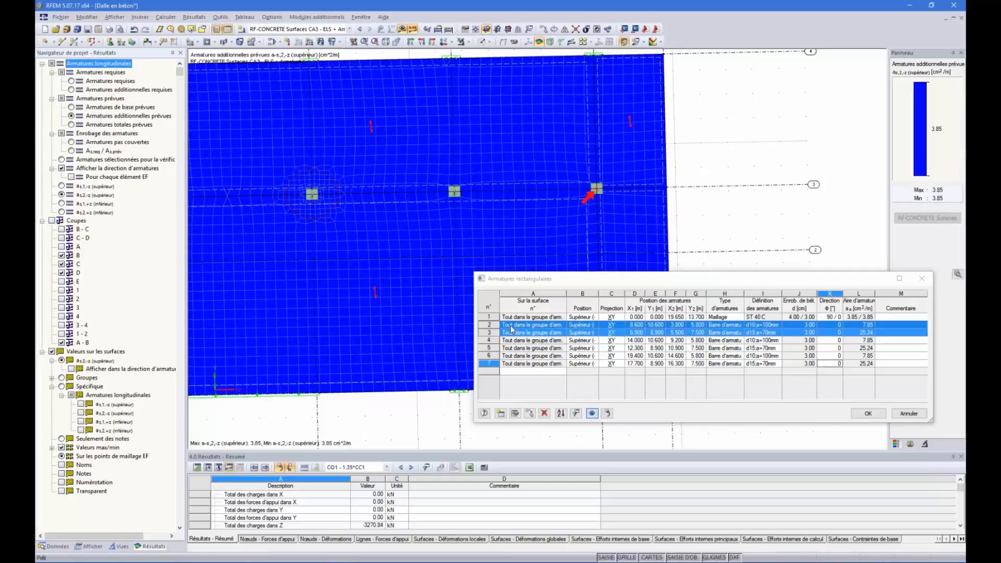
{"action": "left_click", "coordinate": [530, 413]}
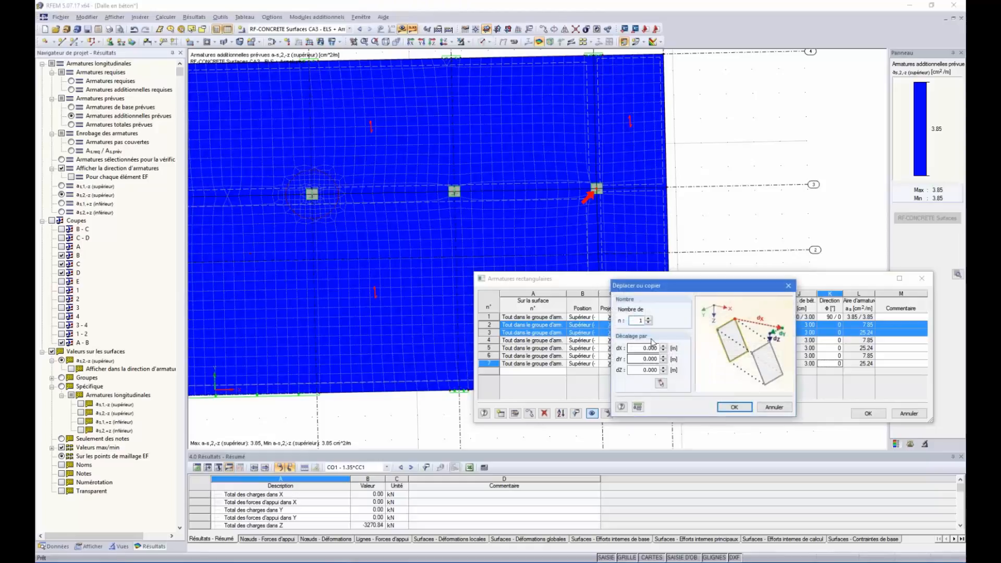
{"action": "left_click", "coordinate": [735, 408]}
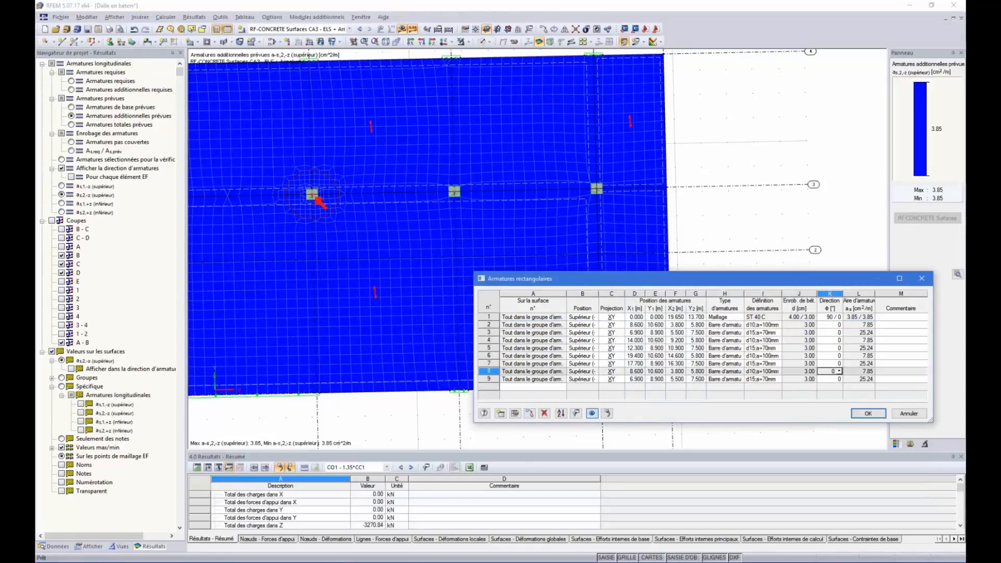
Set the bar direction of the copied reinforcements 8 and 9, around the column at axes B/3, to 90°.
{"action": "type", "text": "90"}
{"action": "left_click", "coordinate": [838, 379]}
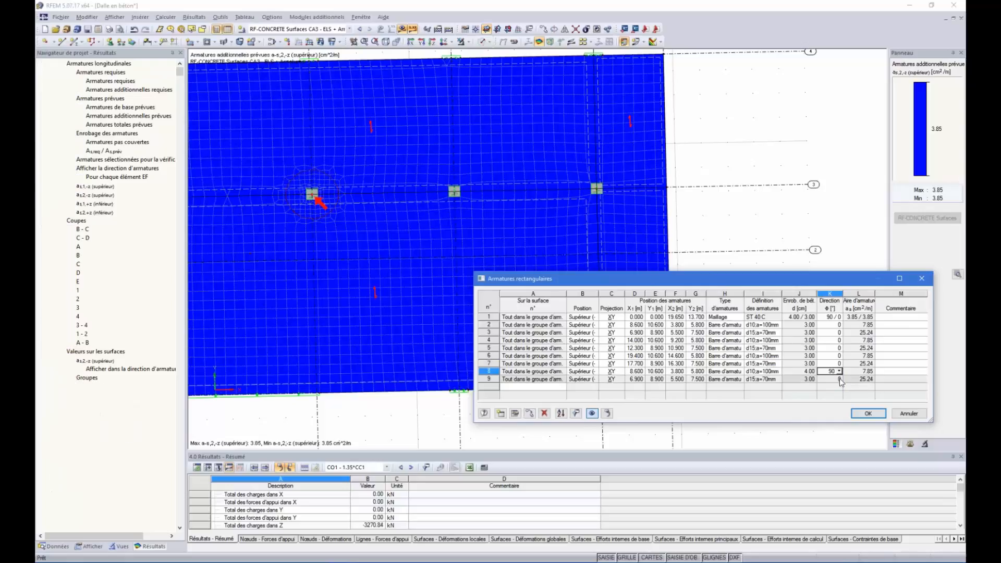
{"action": "type", "text": "90"}
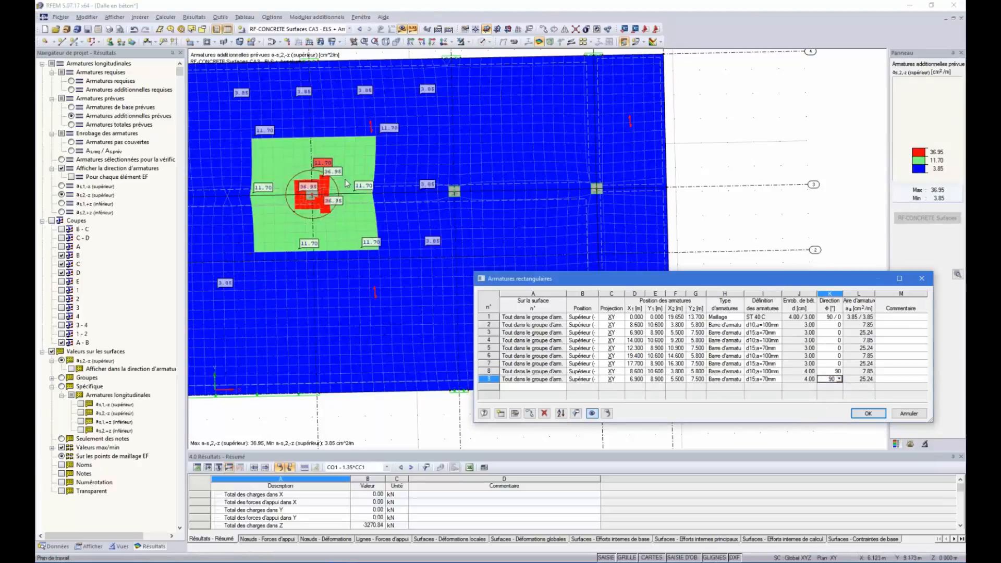
Examine the additional provided reinforcement in both top directions and the uncovered as,1,-z reinforcement over the whole slab.
{"action": "left_click", "coordinate": [61, 187]}
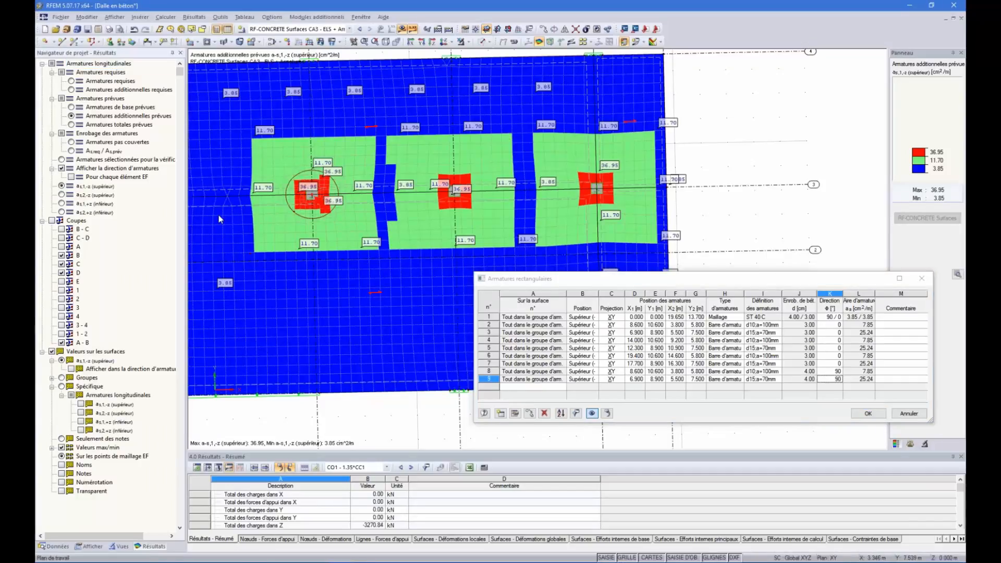
{"action": "left_click", "coordinate": [62, 195]}
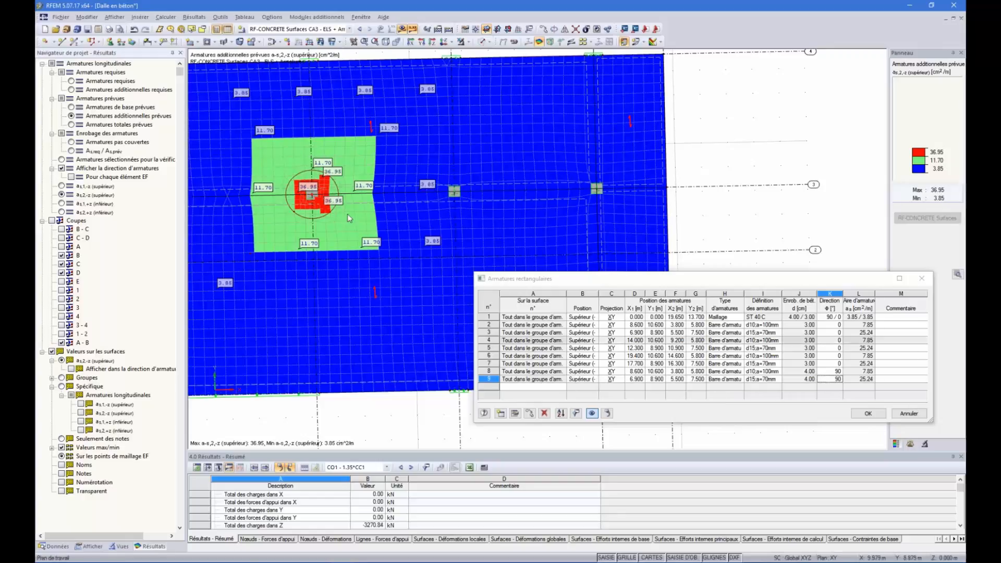
{"action": "scroll", "coordinate": [453, 190], "scroll_direction": "down", "scroll_amount": 1}
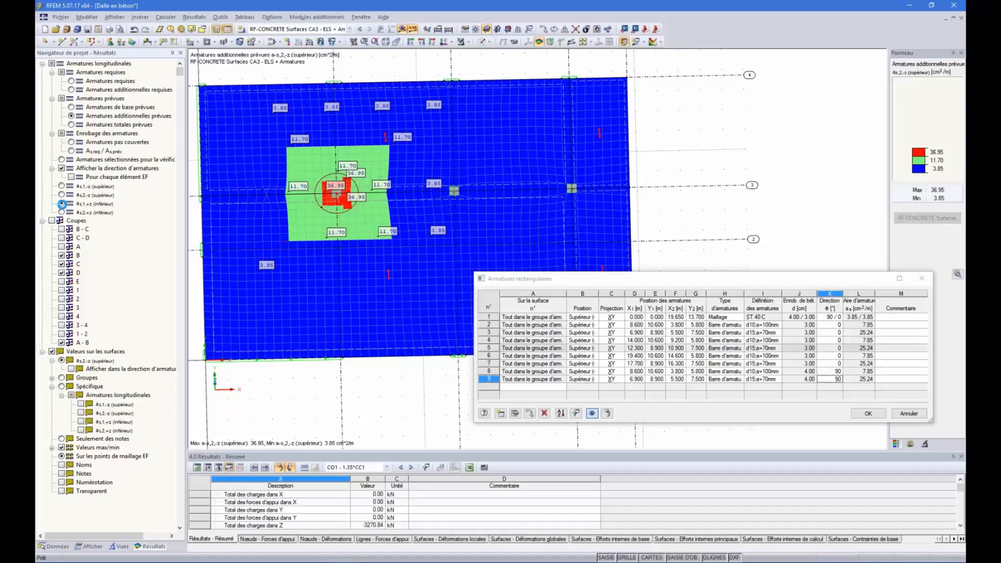
{"action": "left_click", "coordinate": [61, 203]}
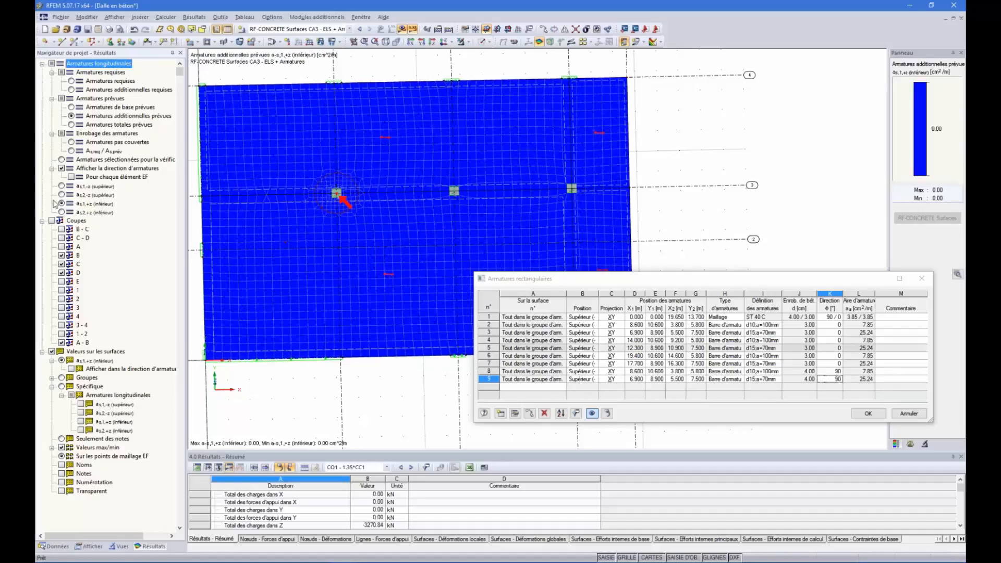
{"action": "left_click", "coordinate": [61, 186]}
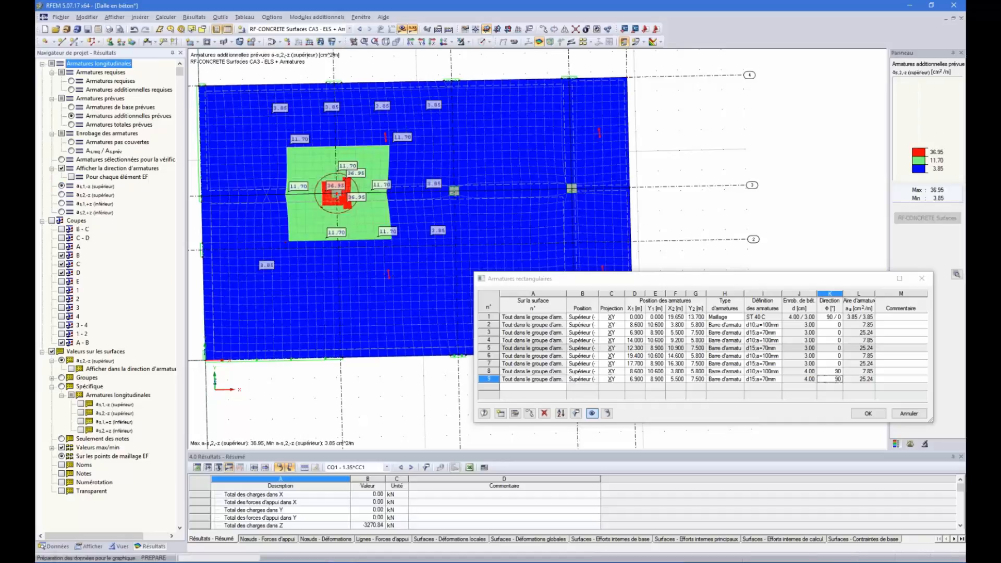
{"action": "left_click", "coordinate": [71, 141]}
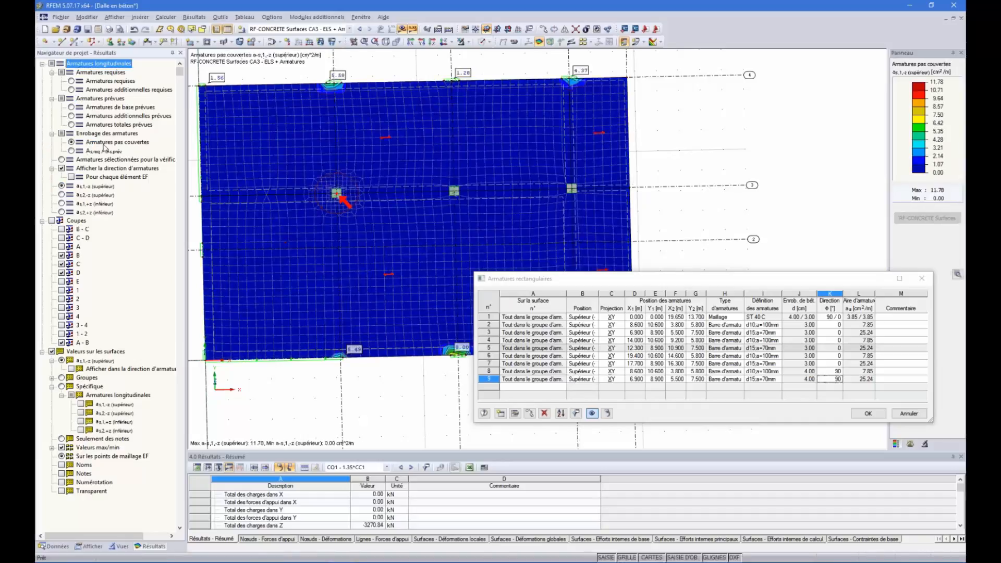
{"action": "middle_click_drag", "start_coordinate": [507, 192], "coordinate": [399, 160], "text": "ctrl"}
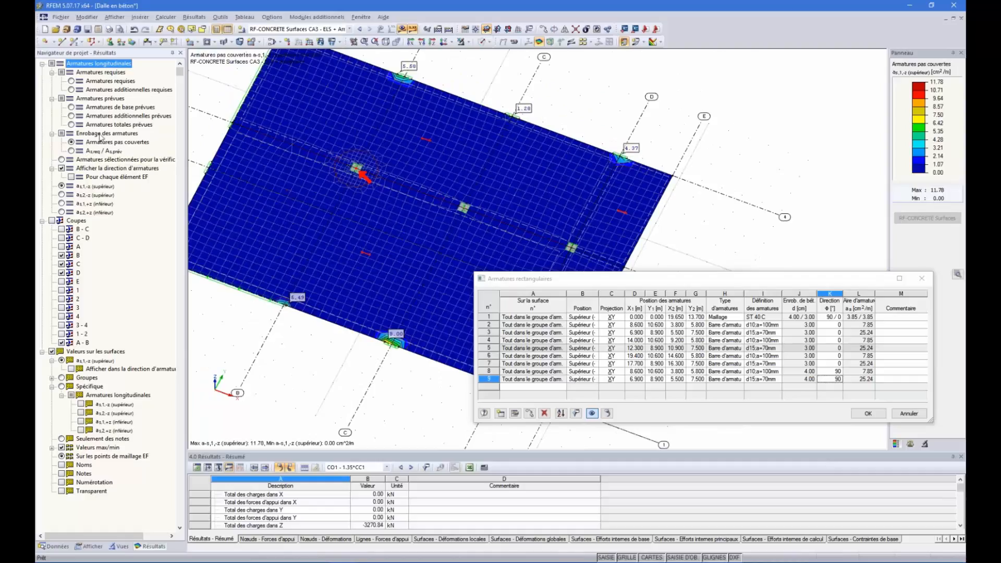
{"action": "scroll", "coordinate": [403, 137], "scroll_direction": "down", "scroll_amount": 3}
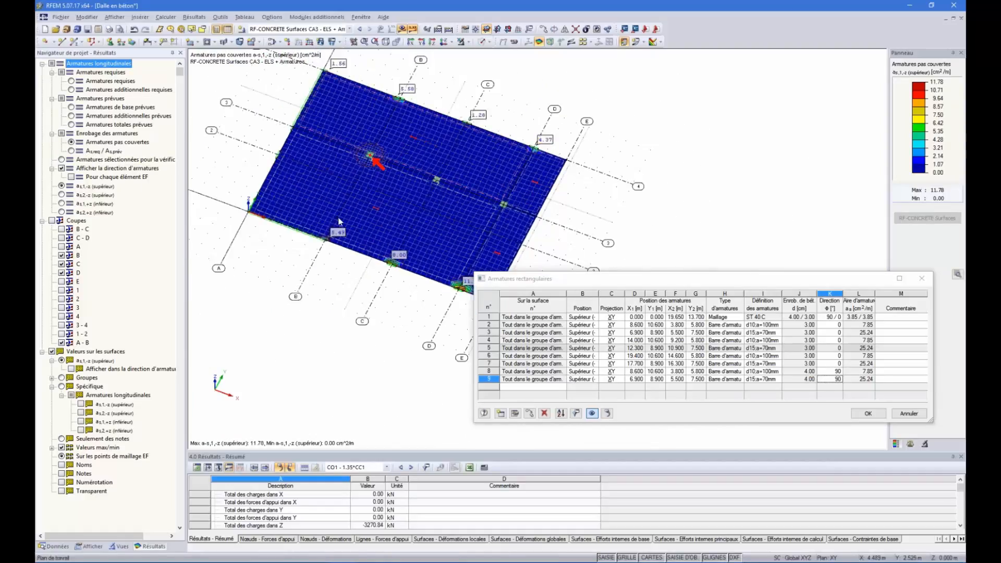
{"action": "scroll", "coordinate": [388, 251], "scroll_direction": "down", "scroll_amount": 2}
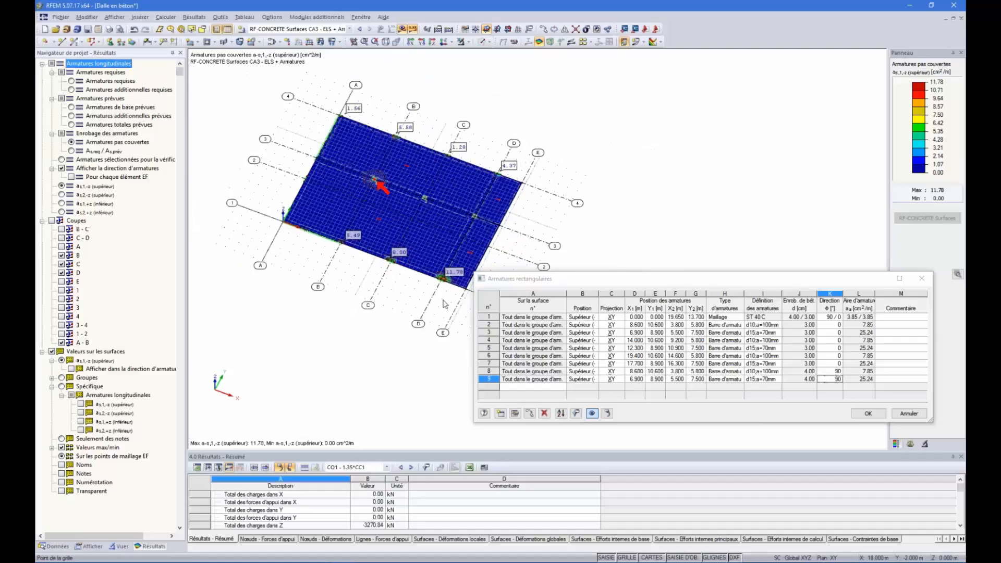
{"action": "scroll", "coordinate": [444, 300], "scroll_direction": "up", "scroll_amount": 1}
{"action": "middle_click_drag", "start_coordinate": [356, 194], "coordinate": [358, 127], "text": "ctrl"}
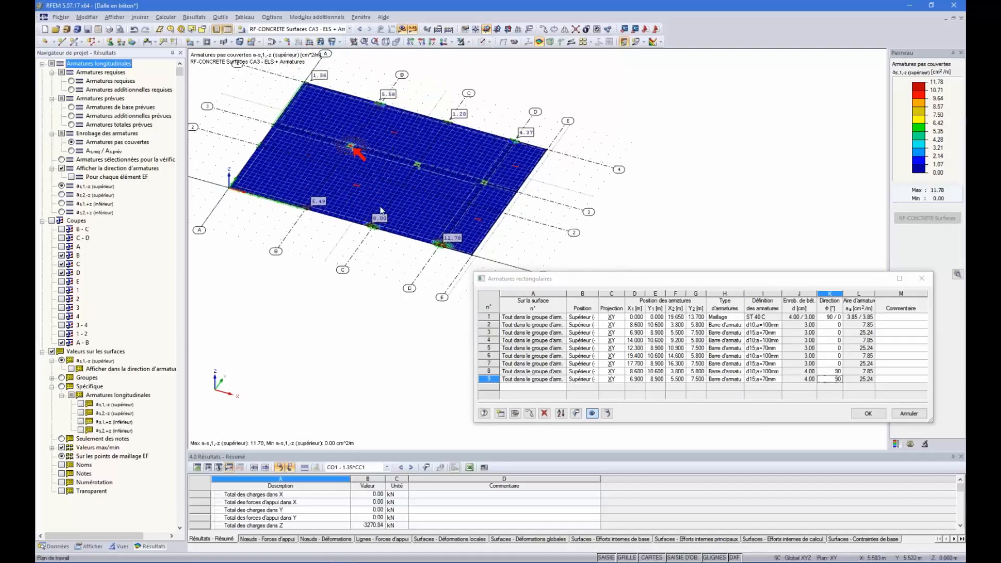
Accept the rectangular reinforcement definitions and close the RF-CONCRETE Surfaces module, keeping the changes.
{"action": "left_click_drag", "start_coordinate": [600, 277], "coordinate": [477, 216]}
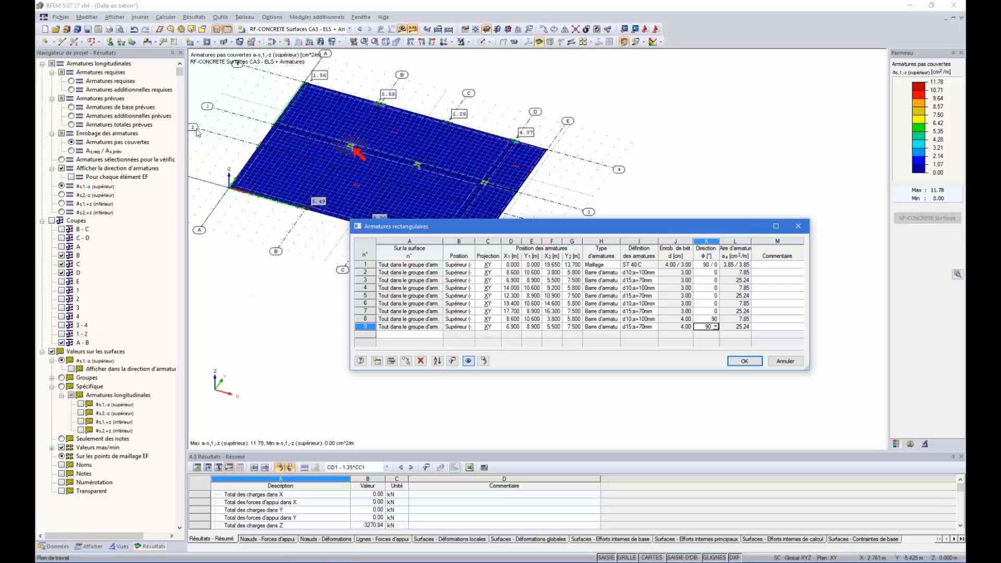
{"action": "left_click", "coordinate": [745, 360]}
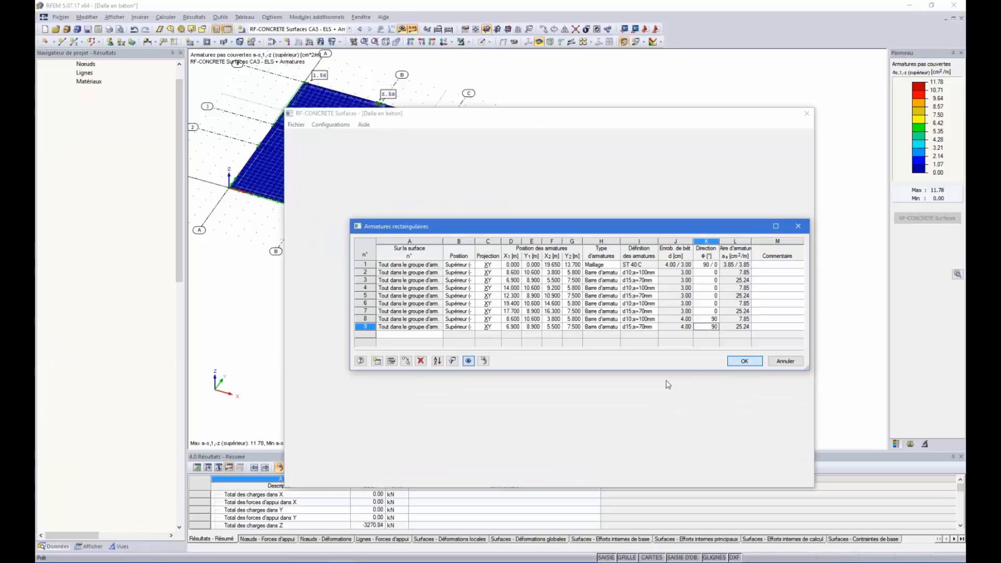
{"action": "left_click", "coordinate": [750, 464]}
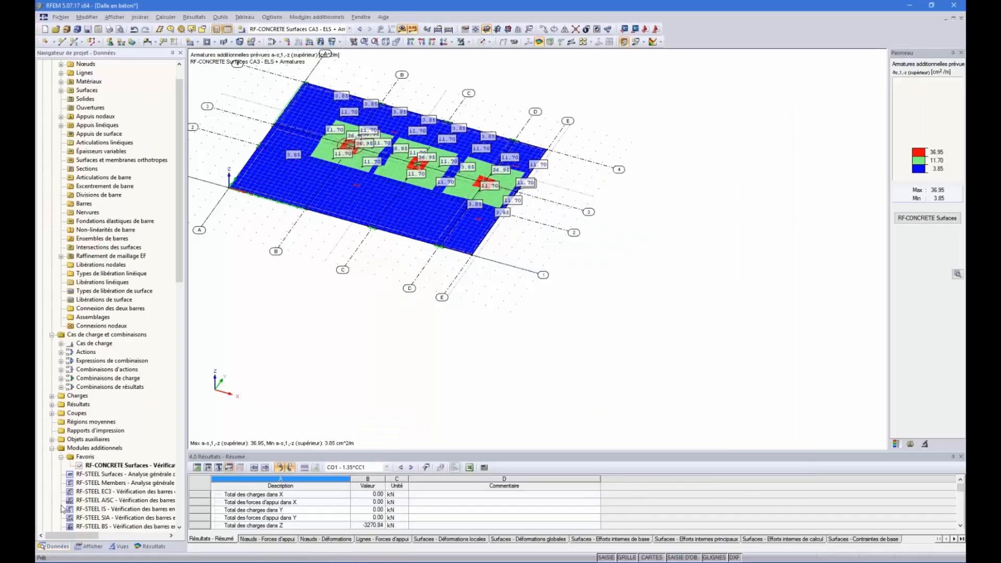
Switch to the model Dalle en béton _ Suite and view its additional provided reinforcement over the slab.
{"action": "scroll", "coordinate": [78, 354], "scroll_direction": "up", "scroll_amount": 1}
{"action": "left_click", "coordinate": [43, 74]}
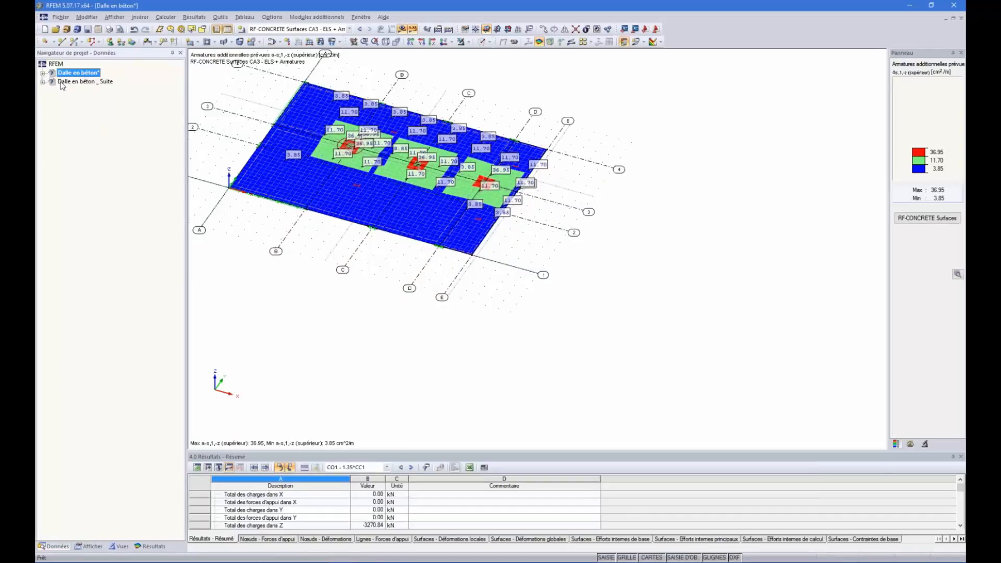
{"action": "double_click", "coordinate": [73, 82]}
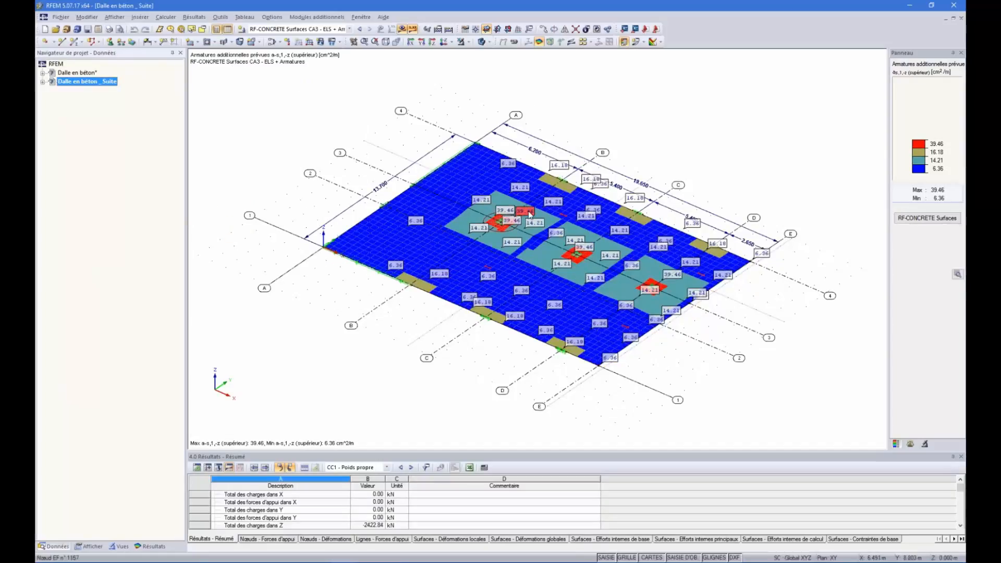
{"action": "scroll", "coordinate": [476, 161], "scroll_direction": "down", "scroll_amount": 1}
{"action": "middle_click_drag", "start_coordinate": [472, 174], "coordinate": [492, 185], "text": "ctrl"}
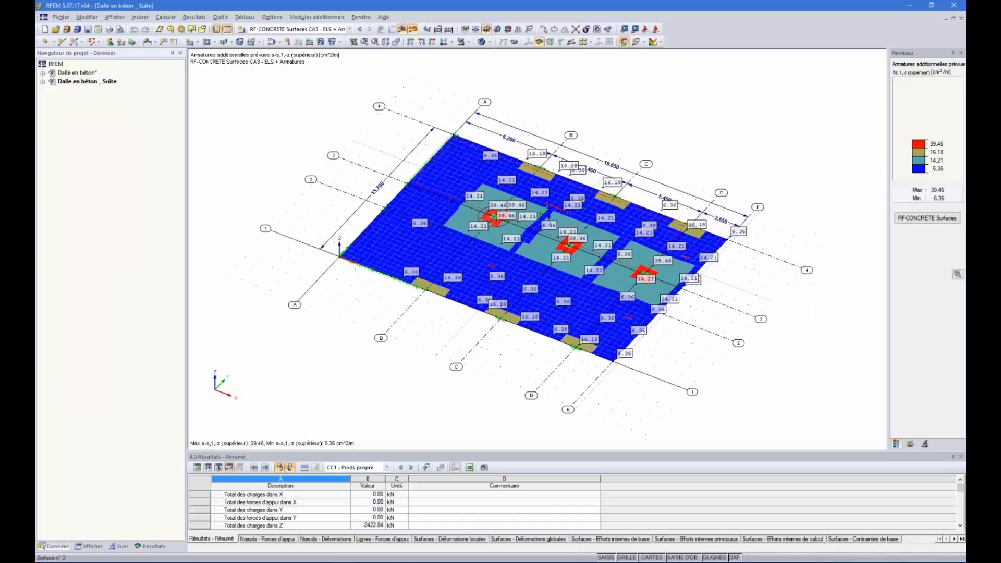
{"action": "middle_click_drag", "start_coordinate": [547, 214], "coordinate": [571, 221], "text": "ctrl"}
Open the list of rectangular longitudinal reinforcements in RF-CONCRETE Surfaces for the Dalle en béton _ Suite model.
{"action": "left_click", "coordinate": [927, 218]}
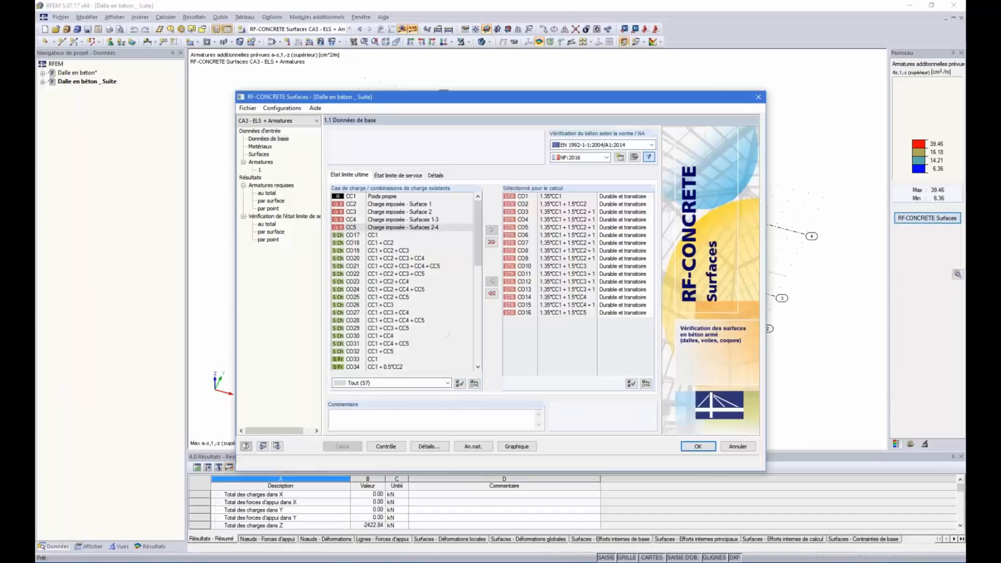
{"action": "left_click", "coordinate": [263, 162]}
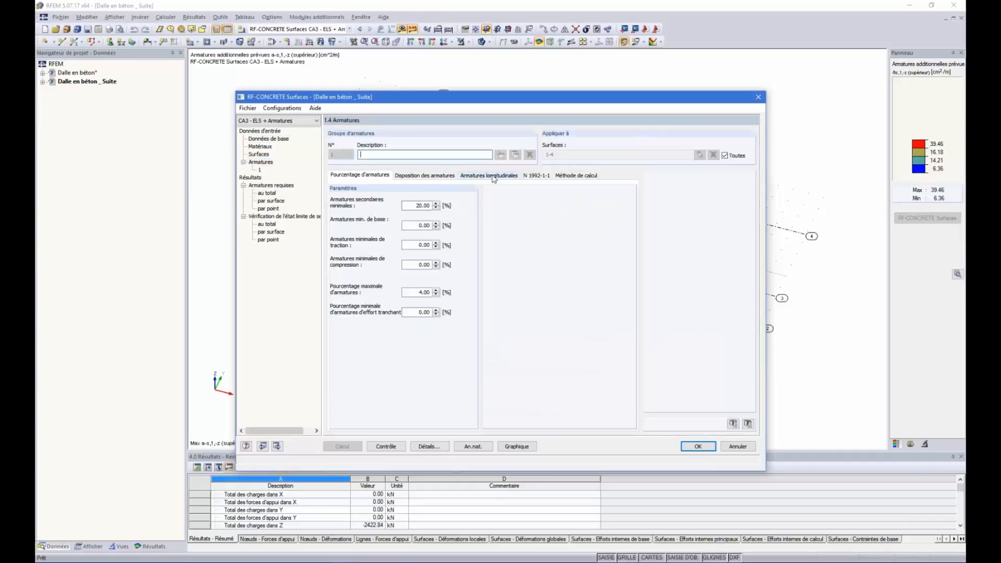
{"action": "left_click", "coordinate": [492, 176]}
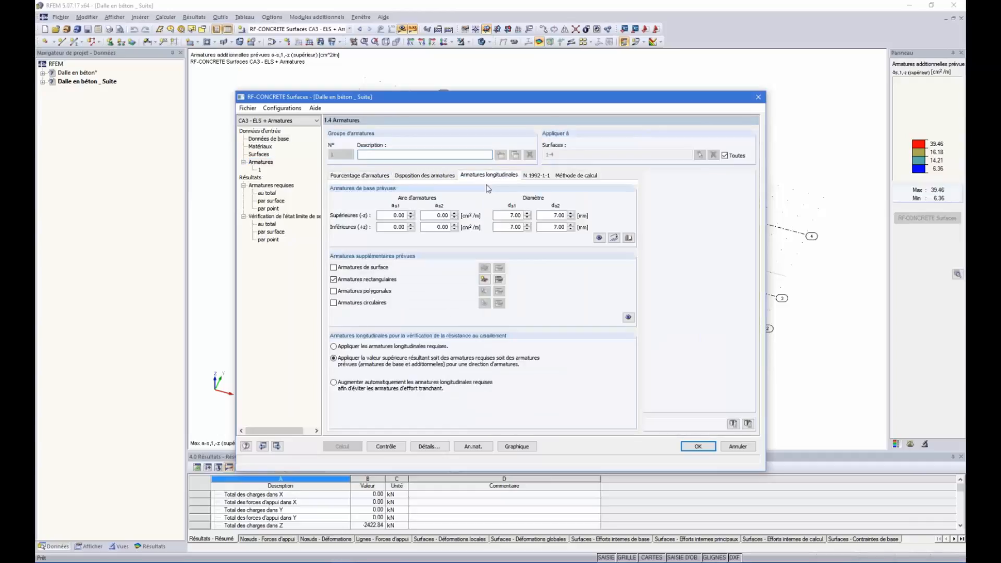
{"action": "left_click", "coordinate": [499, 281]}
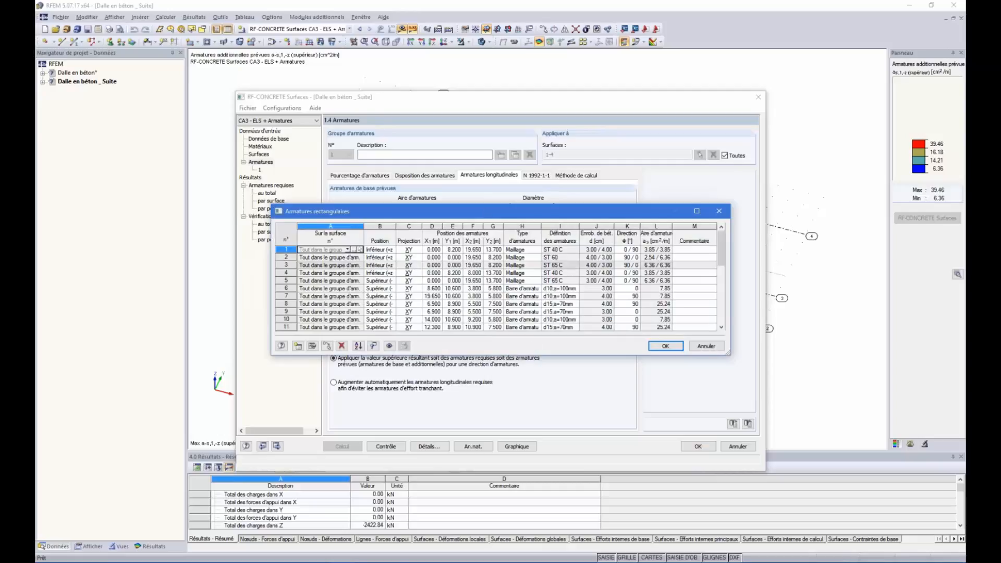
Review the rectangular reinforcement list beside the slab graphic, locating reinforcements 2, 3 and 6 in the model.
{"action": "scroll", "coordinate": [497, 304], "scroll_direction": "down", "scroll_amount": 6}
{"action": "scroll", "coordinate": [497, 306], "scroll_direction": "up", "scroll_amount": 6}
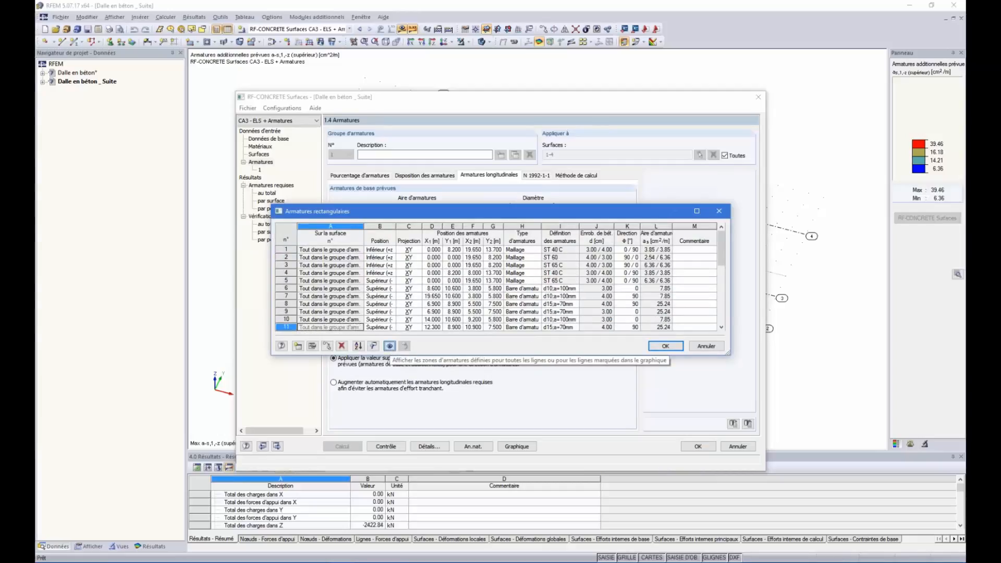
{"action": "left_click", "coordinate": [404, 345]}
{"action": "left_click_drag", "start_coordinate": [424, 216], "coordinate": [539, 303]}
{"action": "left_click", "coordinate": [443, 344]}
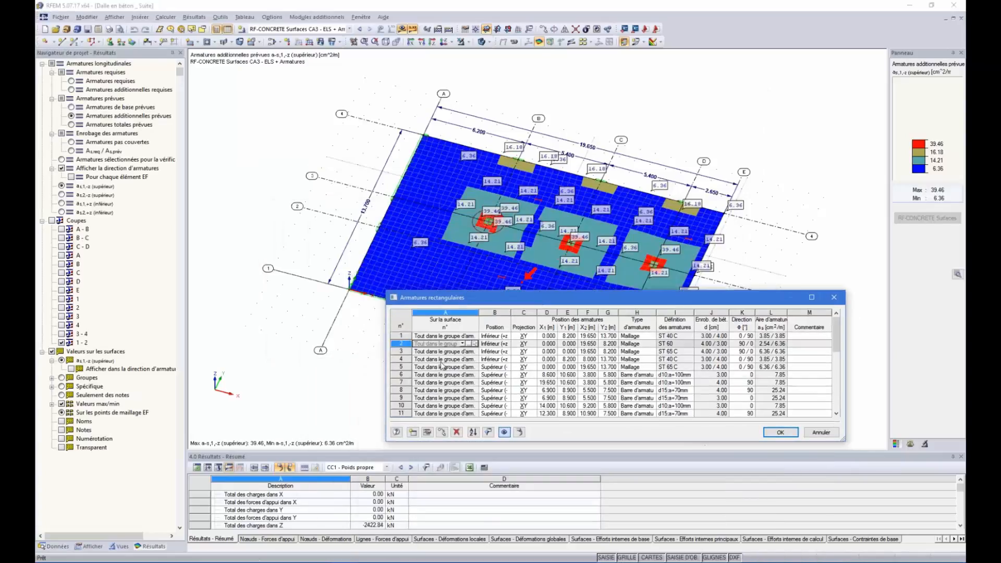
{"action": "left_click", "coordinate": [443, 352]}
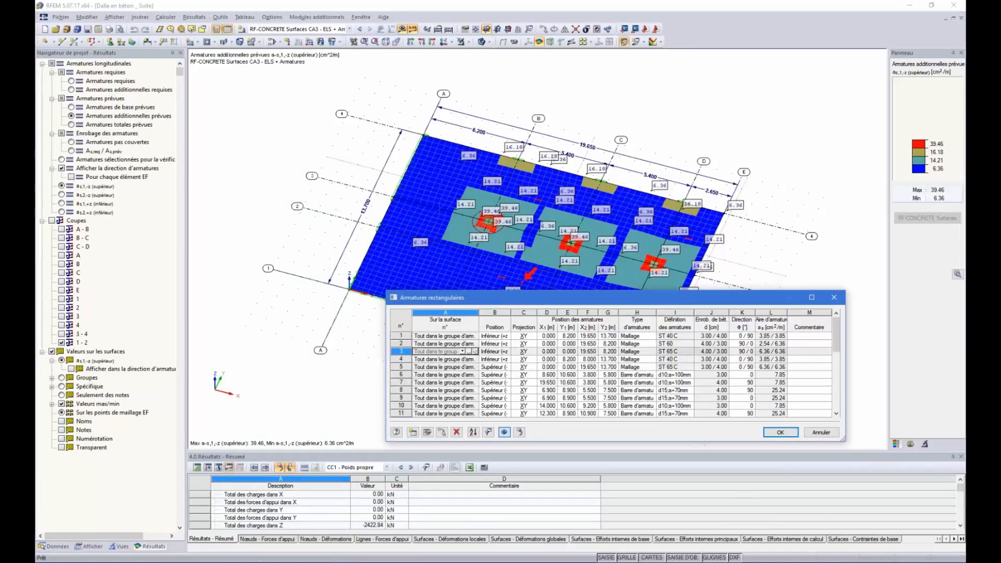
{"action": "left_click", "coordinate": [443, 374]}
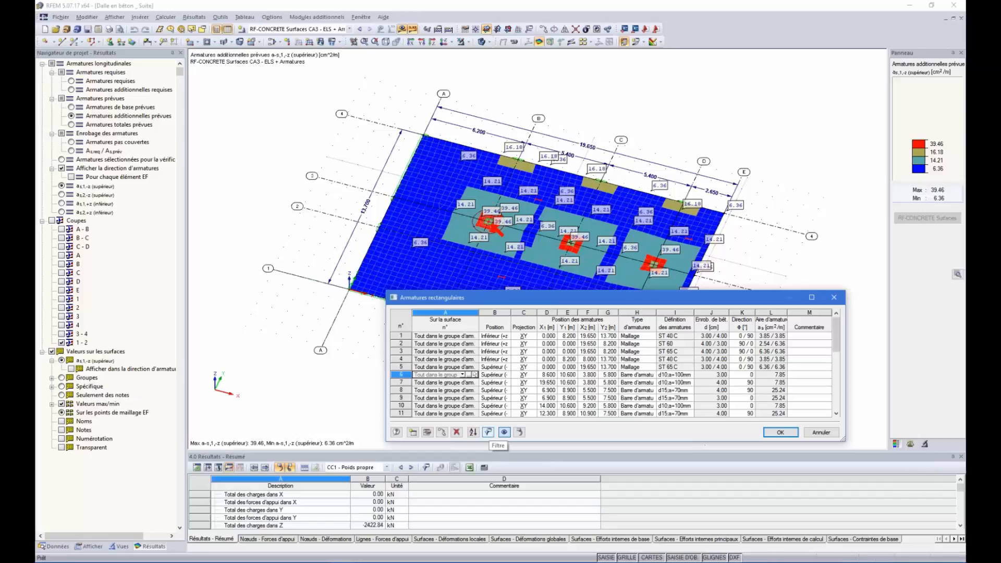
Try to filter the rectangular reinforcement list by the position Supérieur (-z).
{"action": "left_click", "coordinate": [489, 433]}
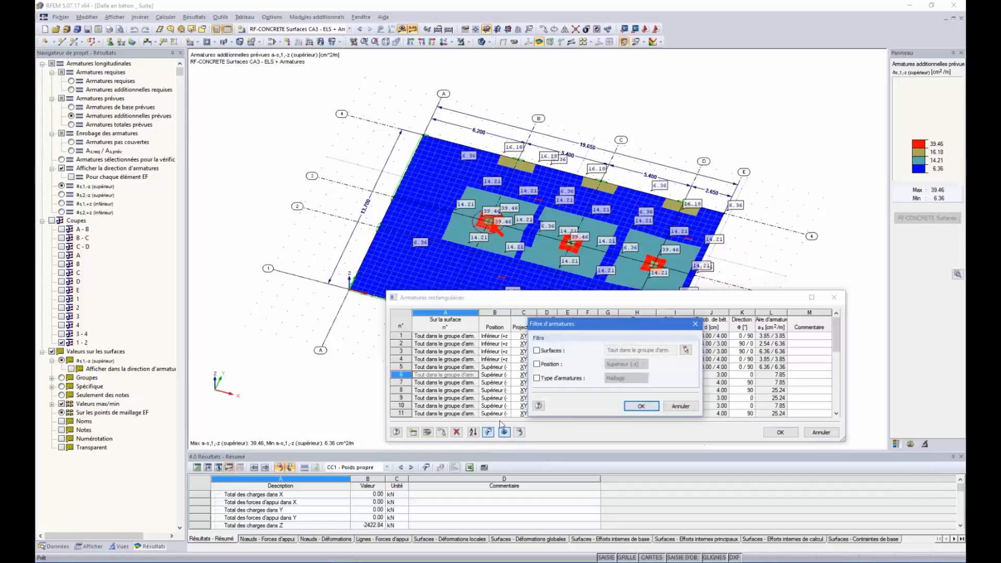
{"action": "left_click", "coordinate": [537, 364]}
{"action": "left_click", "coordinate": [643, 366]}
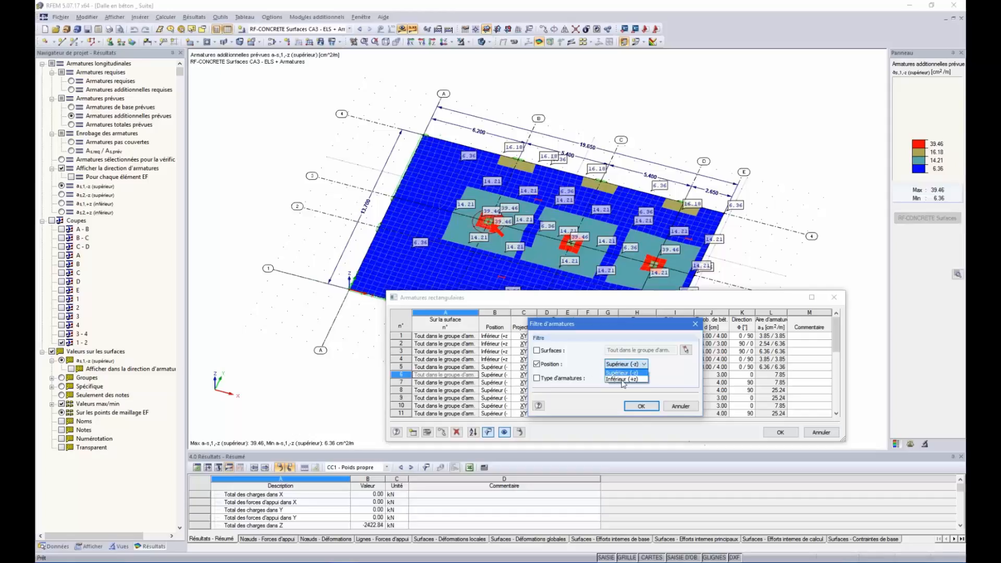
{"action": "left_click", "coordinate": [640, 407]}
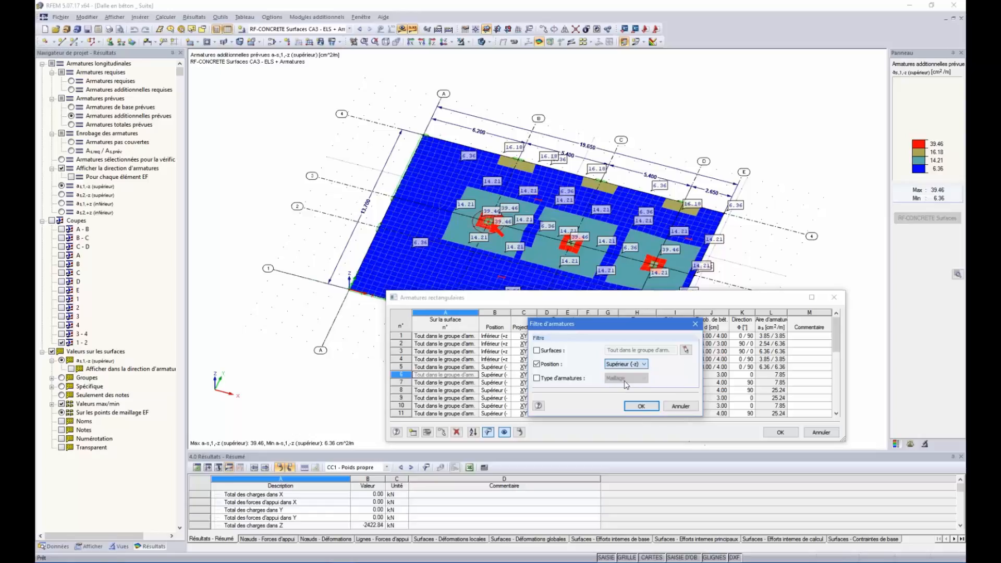
{"action": "left_click", "coordinate": [640, 407]}
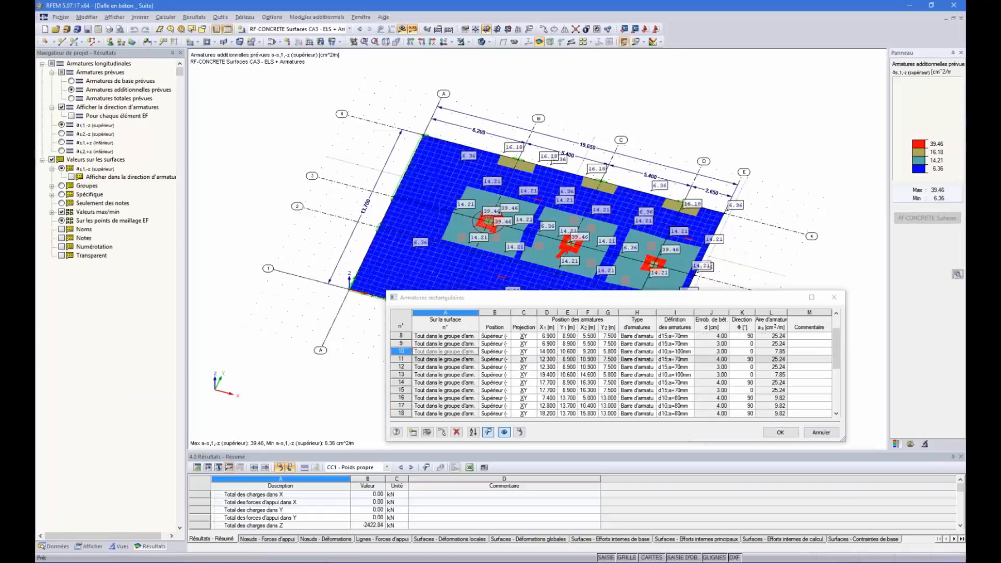
{"action": "scroll", "coordinate": [616, 374], "scroll_direction": "down", "scroll_amount": 2}
{"action": "left_click", "coordinate": [489, 433]}
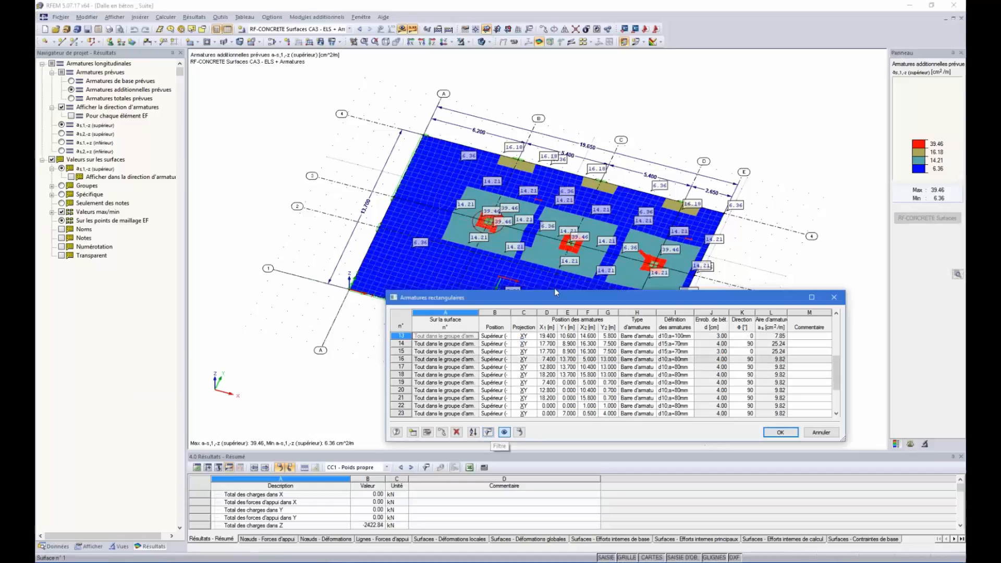
Examine all rectangular reinforcements in an enlarged list with a wider position column, and place the list clear of the slab graphic.
{"action": "left_click_drag", "start_coordinate": [555, 289], "coordinate": [548, 102]}
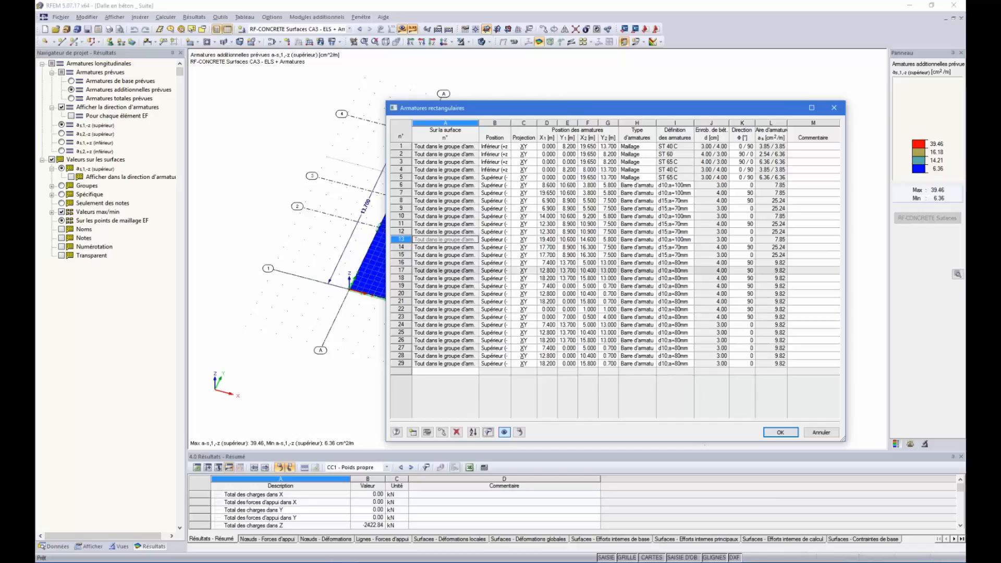
{"action": "left_click_drag", "start_coordinate": [512, 122], "coordinate": [526, 123]}
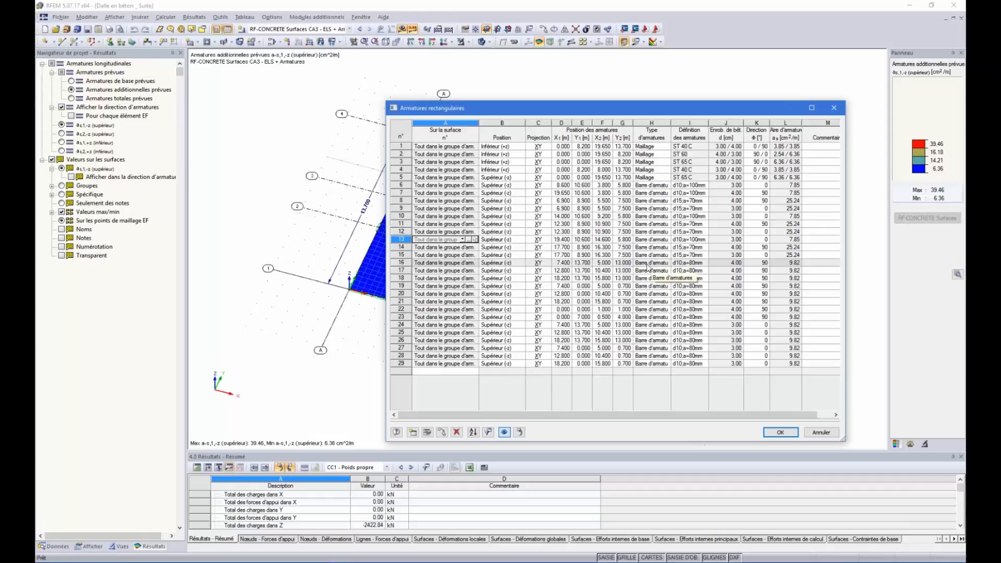
{"action": "mouse_move", "coordinate": [563, 101]}
{"action": "left_mouse_down"}
{"action": "mouse_move", "coordinate": [579, 159]}
{"action": "mouse_move", "coordinate": [504, 198]}
{"action": "mouse_move", "coordinate": [505, 275]}
{"action": "left_mouse_up"}
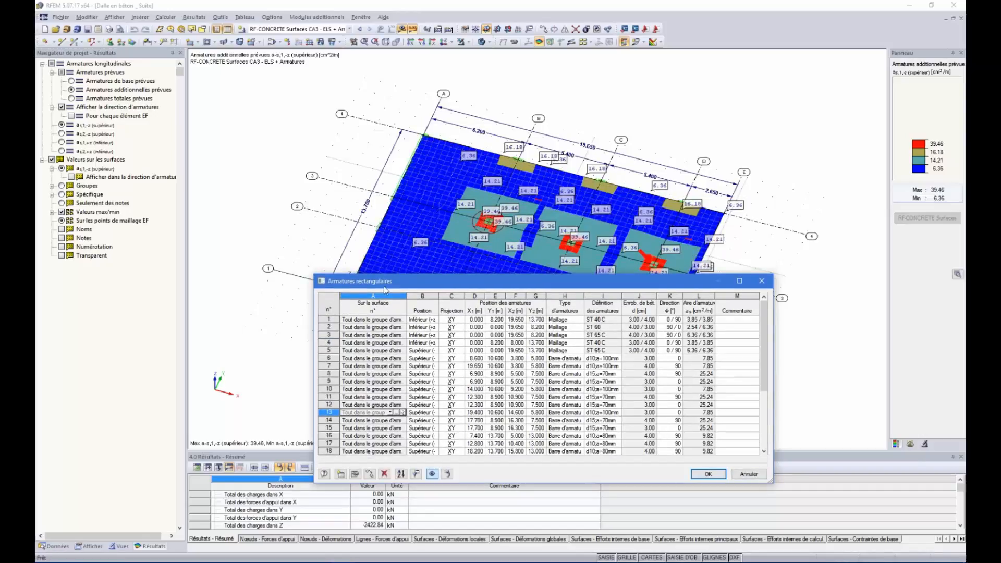
{"action": "left_click_drag", "start_coordinate": [392, 285], "coordinate": [430, 348]}
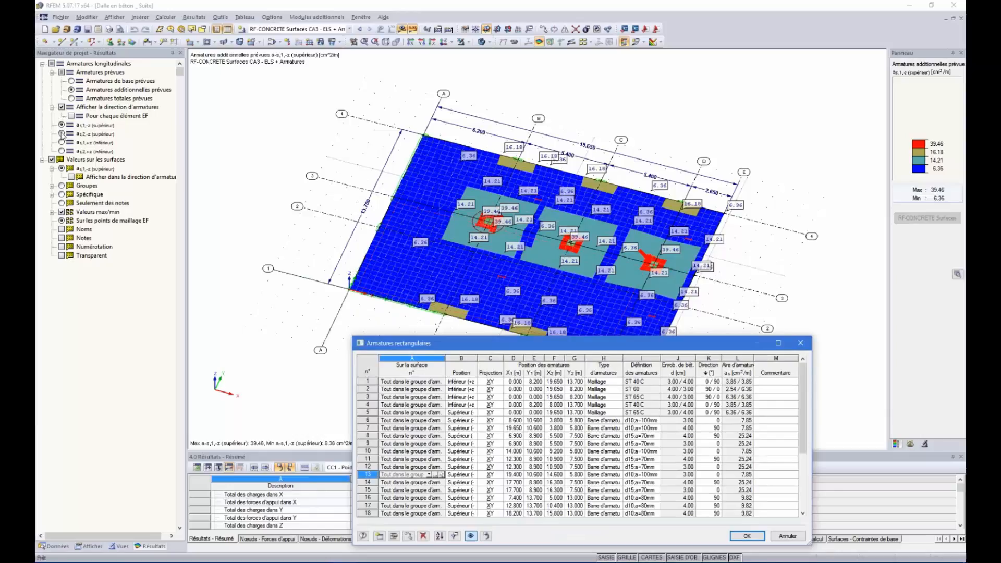
Compare the additional provided top reinforcement in directions a-s,1 and a-s,2 on the slab with the rectangular reinforcement list.
{"action": "left_click", "coordinate": [62, 134]}
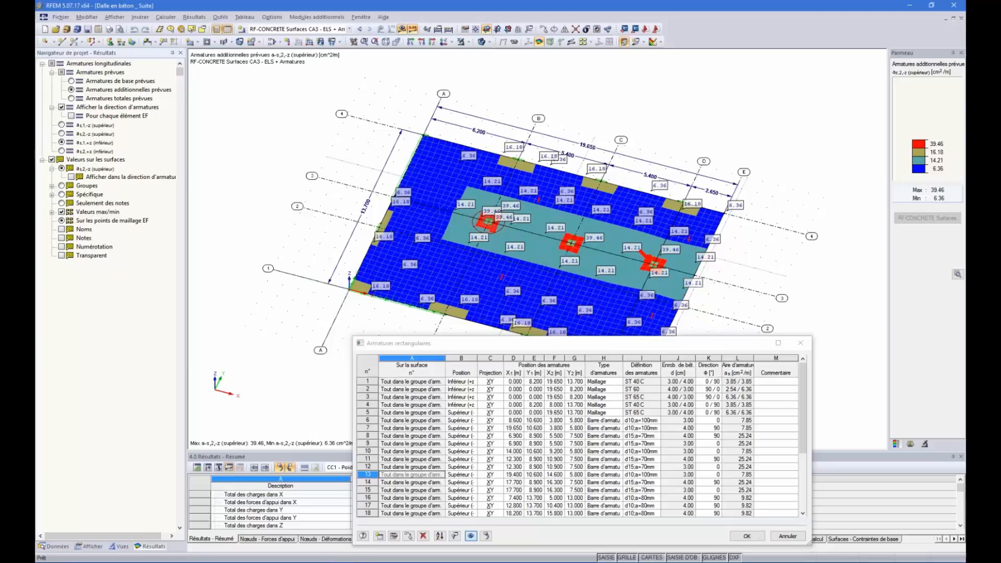
{"action": "left_click", "coordinate": [62, 151]}
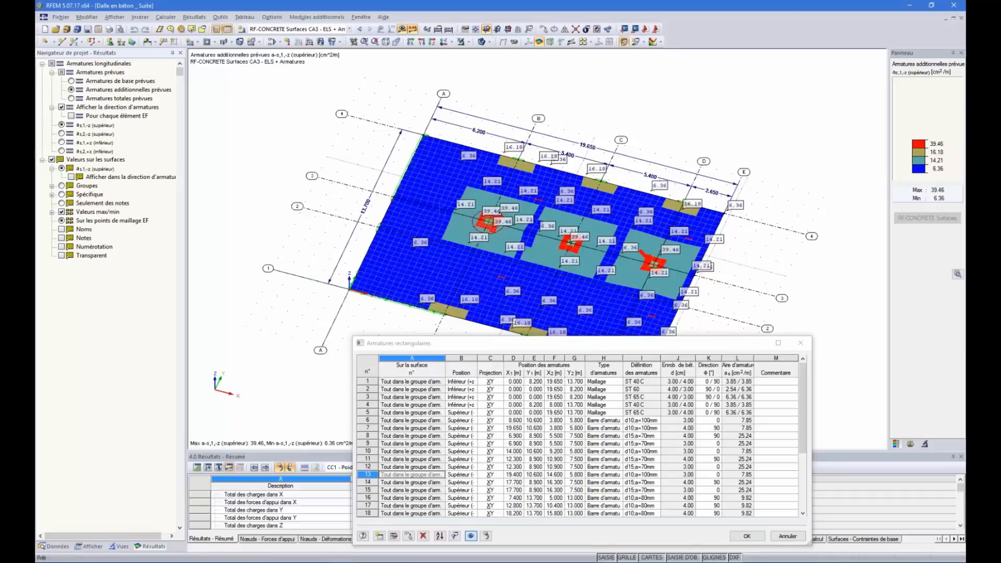
{"action": "left_click_drag", "start_coordinate": [647, 345], "coordinate": [600, 255]}
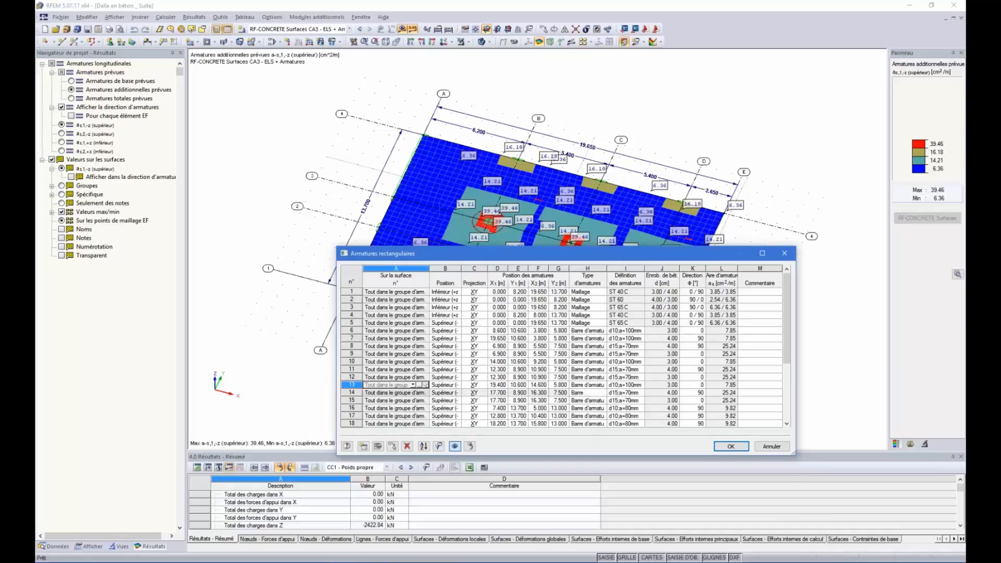
Accept the rectangular reinforcement list and run the RF-CONCRETE Surfaces calculation for CA3 - ELS + Armatures.
{"action": "left_click", "coordinate": [744, 448]}
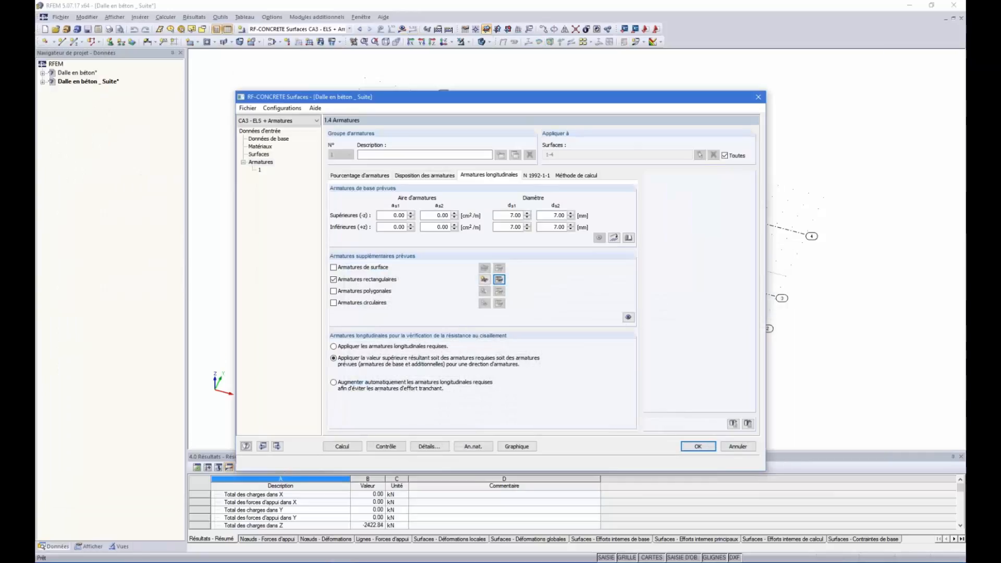
{"action": "left_click", "coordinate": [337, 447]}
{"action": "left_click", "coordinate": [348, 448]}
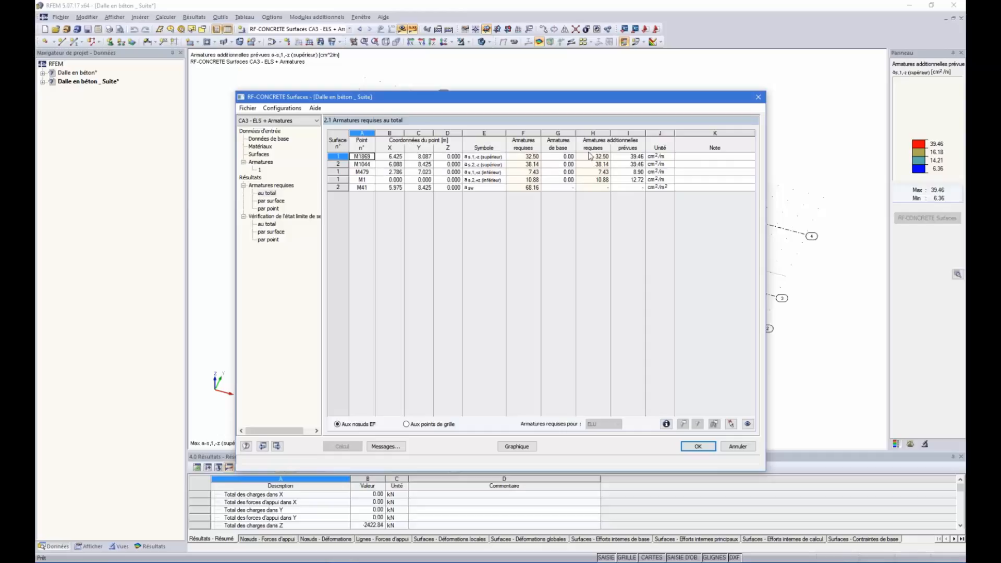
Examine the required reinforcement by surface and the overall serviceability checks, locating the governing concrete stress check on the slab.
{"action": "left_click", "coordinate": [271, 201]}
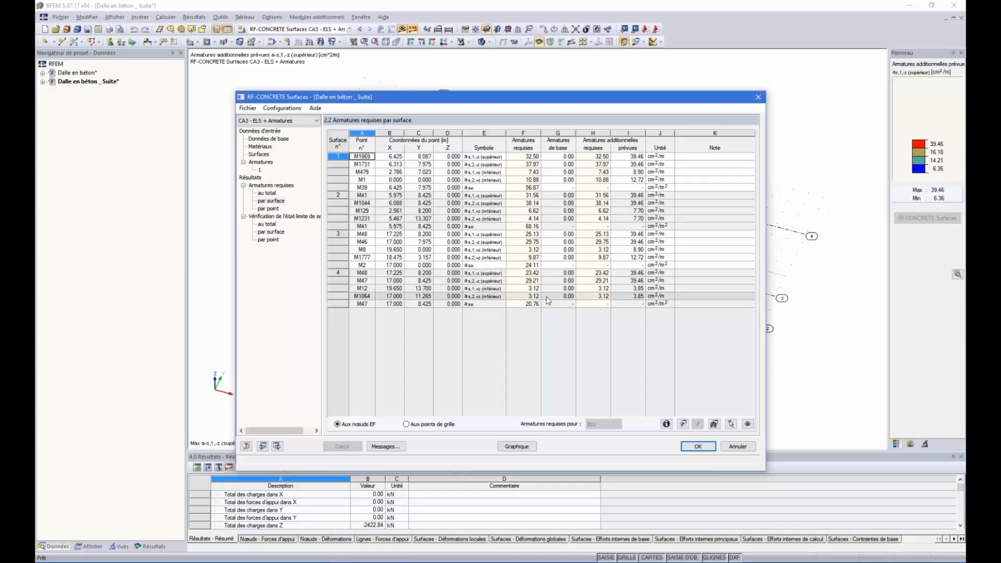
{"action": "left_click", "coordinate": [266, 223]}
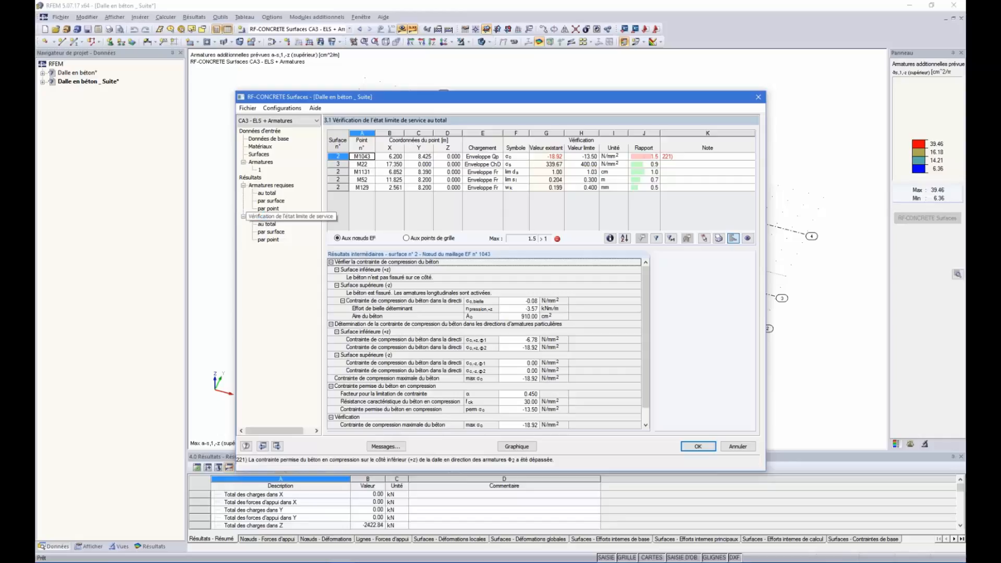
{"action": "left_click", "coordinate": [510, 158]}
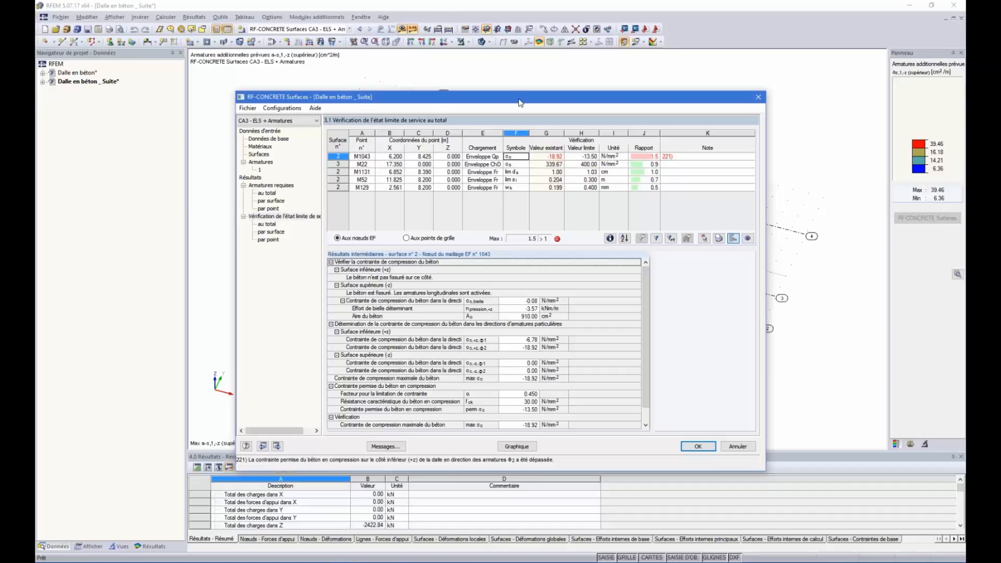
{"action": "left_click_drag", "start_coordinate": [519, 102], "coordinate": [502, 312]}
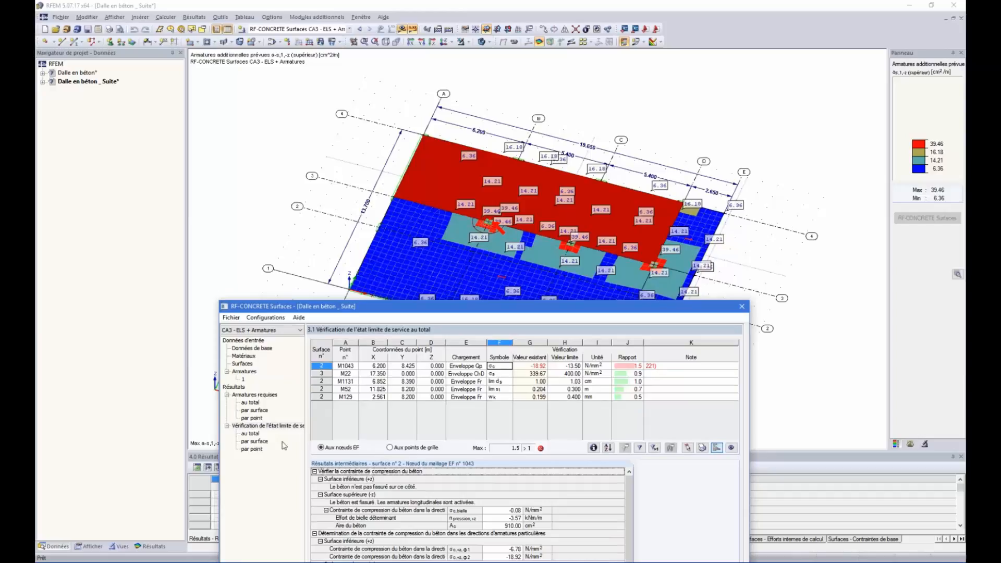
Examine the serviceability checks by surface, locating the concrete stress rows of surfaces 2, 3 and 4 on the slab.
{"action": "left_click", "coordinate": [256, 441]}
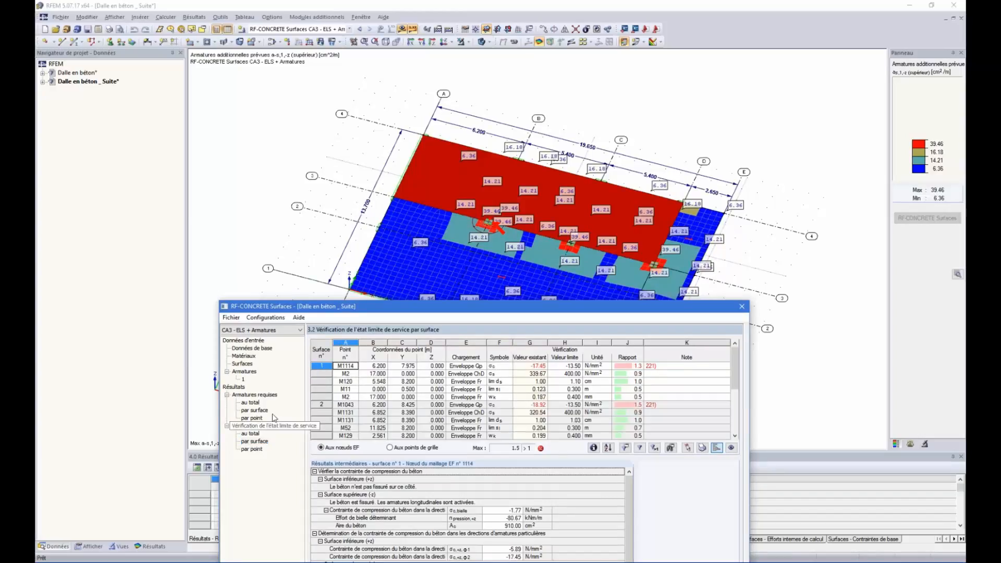
{"action": "left_click", "coordinate": [508, 405]}
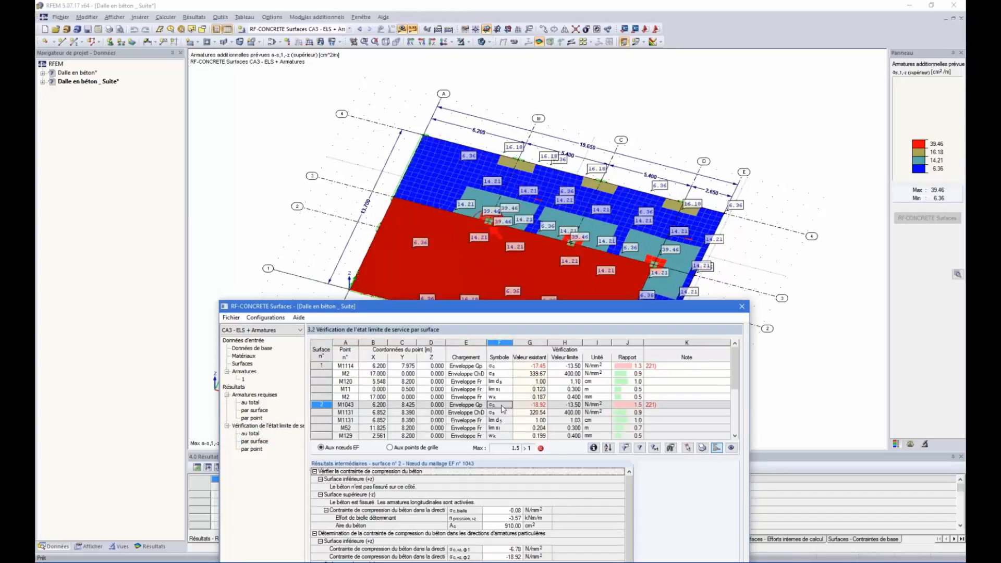
{"action": "scroll", "coordinate": [503, 385], "scroll_direction": "down", "scroll_amount": 2}
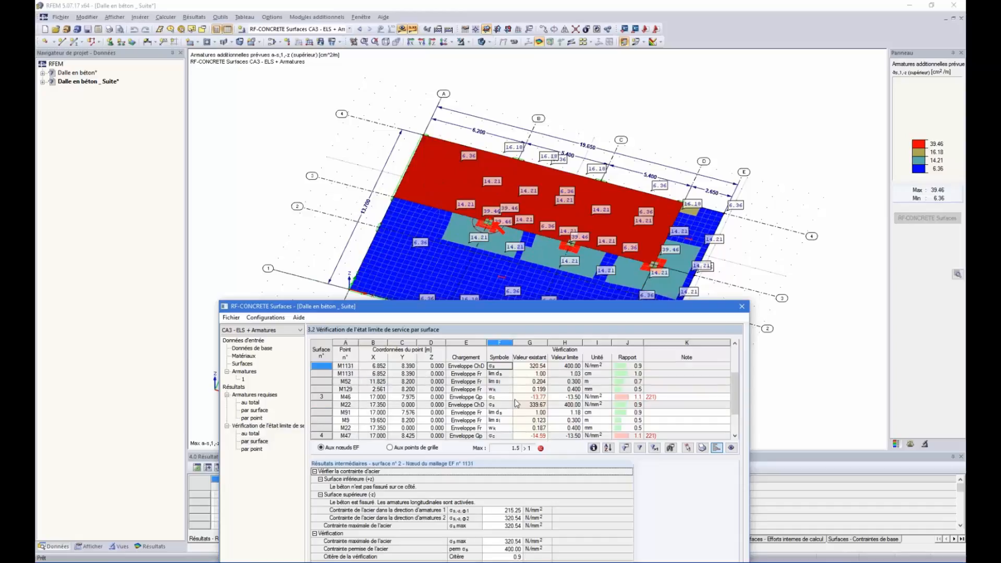
{"action": "left_click", "coordinate": [515, 397]}
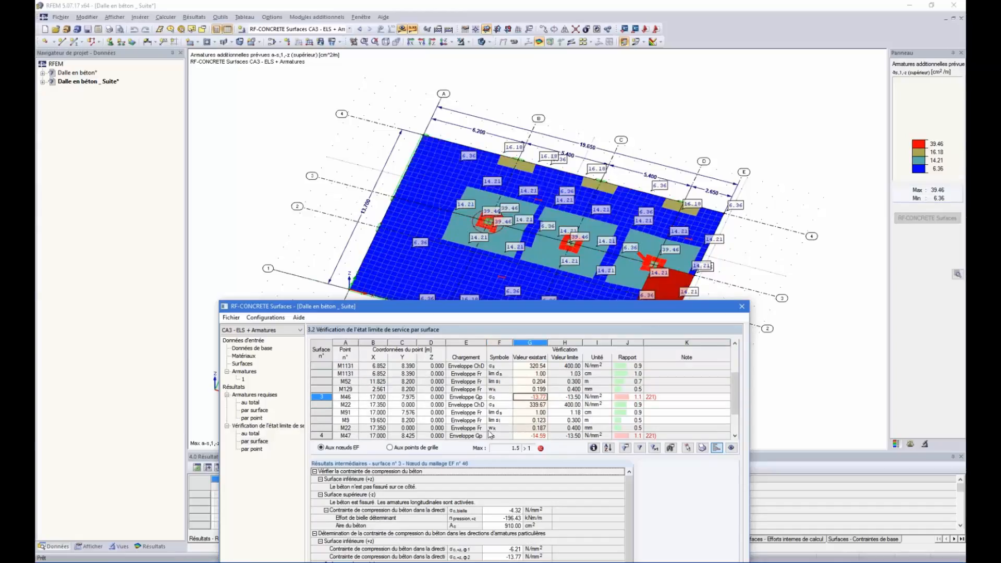
{"action": "left_click", "coordinate": [527, 436]}
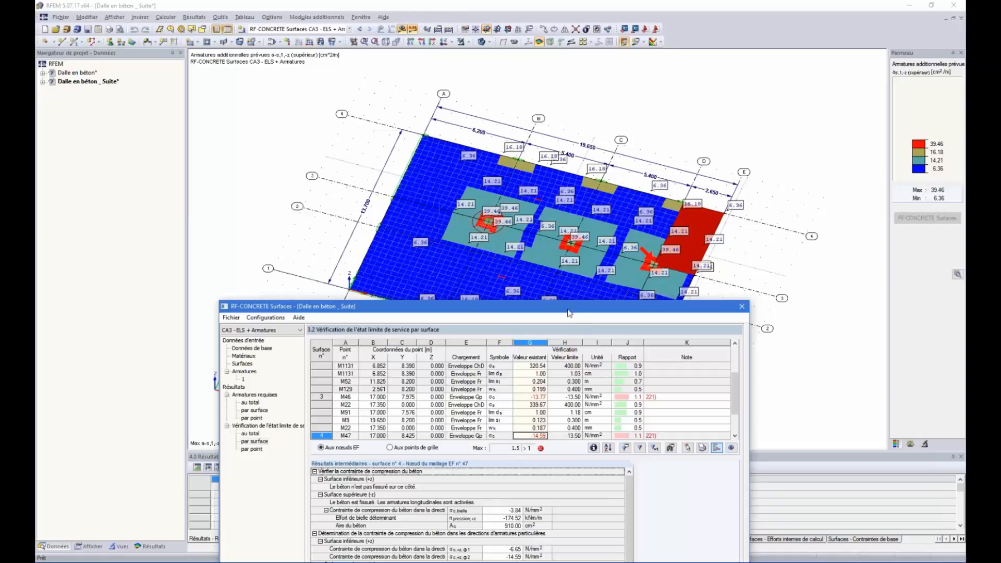
{"action": "left_click_drag", "start_coordinate": [571, 300], "coordinate": [582, 52]}
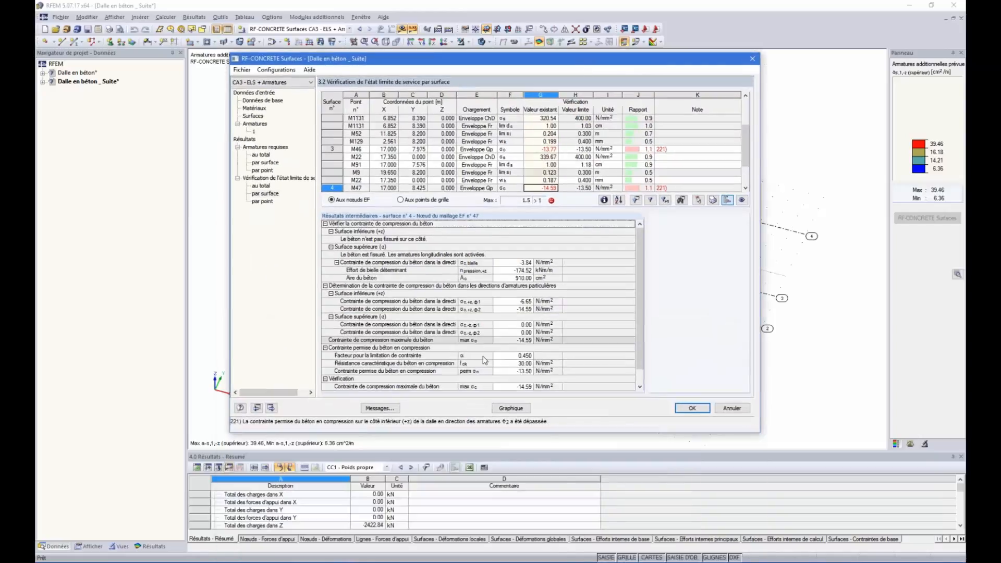
Display the serviceability results graphically on the slab, reviewing check ratios and crack widths at the top and bottom.
{"action": "left_click", "coordinate": [511, 408]}
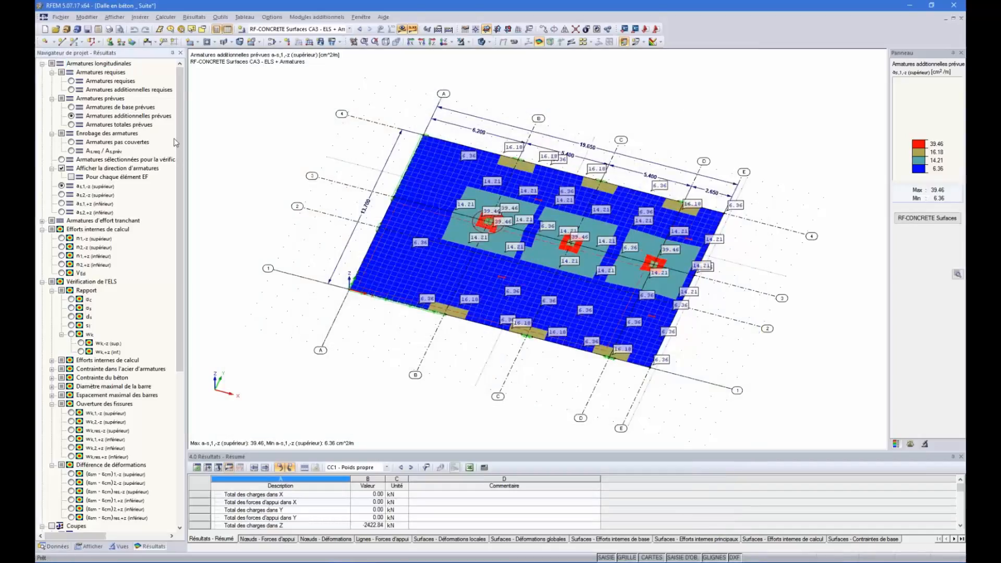
{"action": "middle_click_drag", "start_coordinate": [416, 331], "coordinate": [392, 312], "text": "ctrl"}
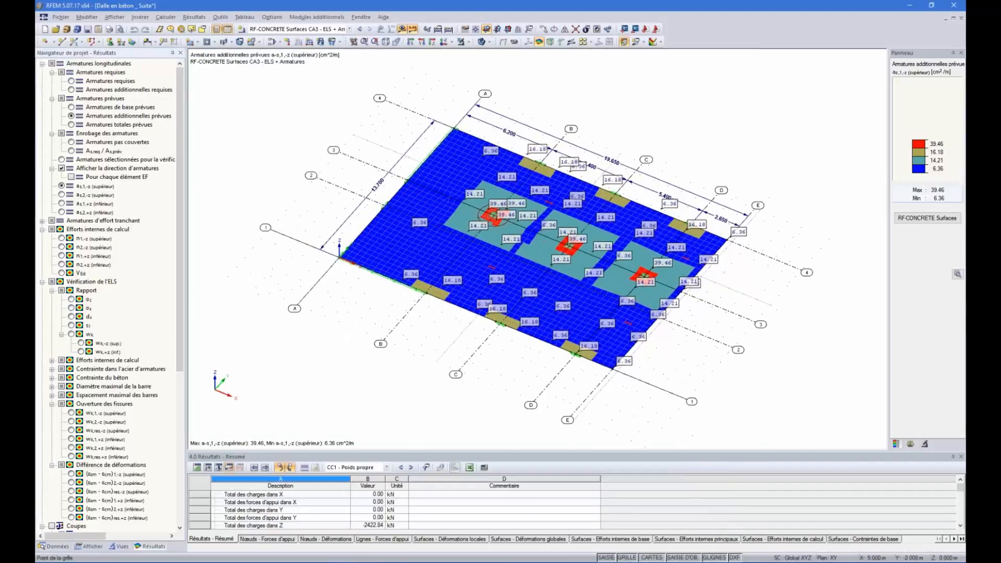
{"action": "left_click", "coordinate": [71, 299]}
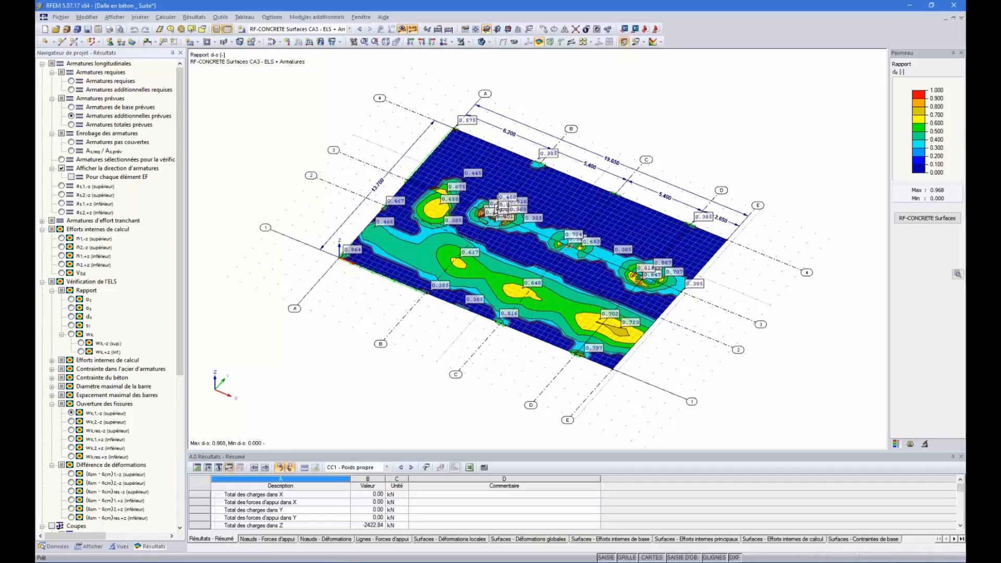
{"action": "left_click", "coordinate": [73, 413]}
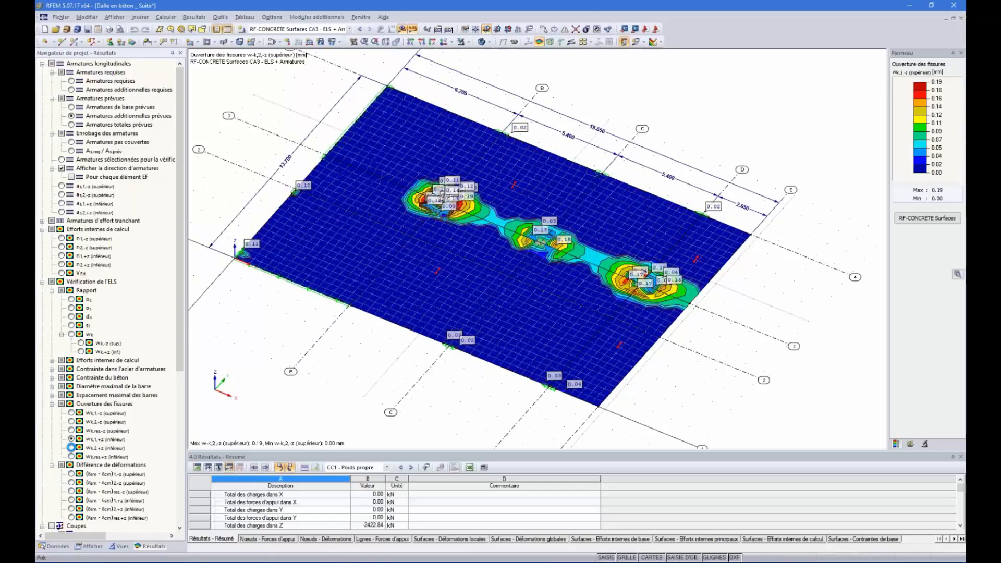
{"action": "left_click", "coordinate": [71, 447]}
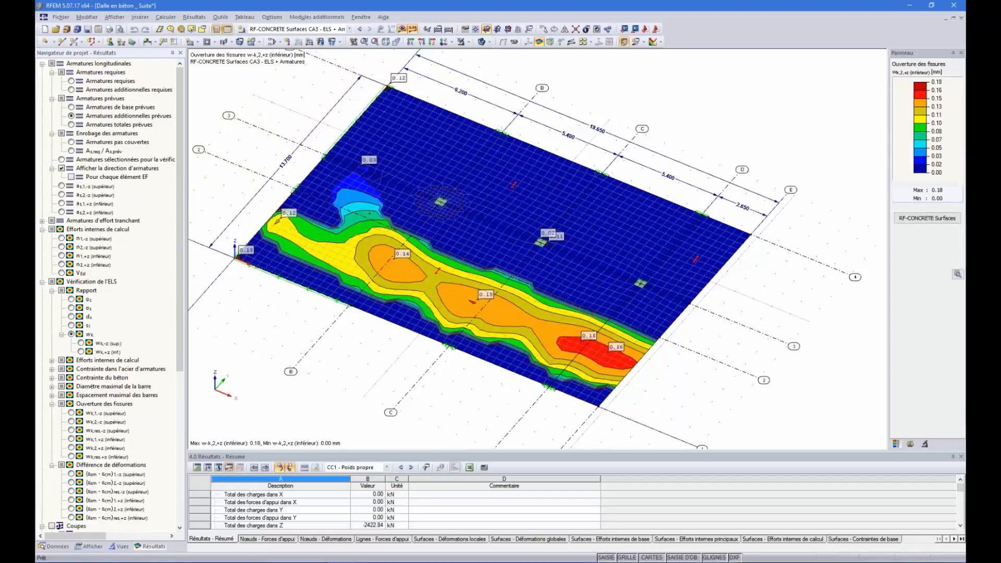
{"action": "left_click", "coordinate": [71, 334]}
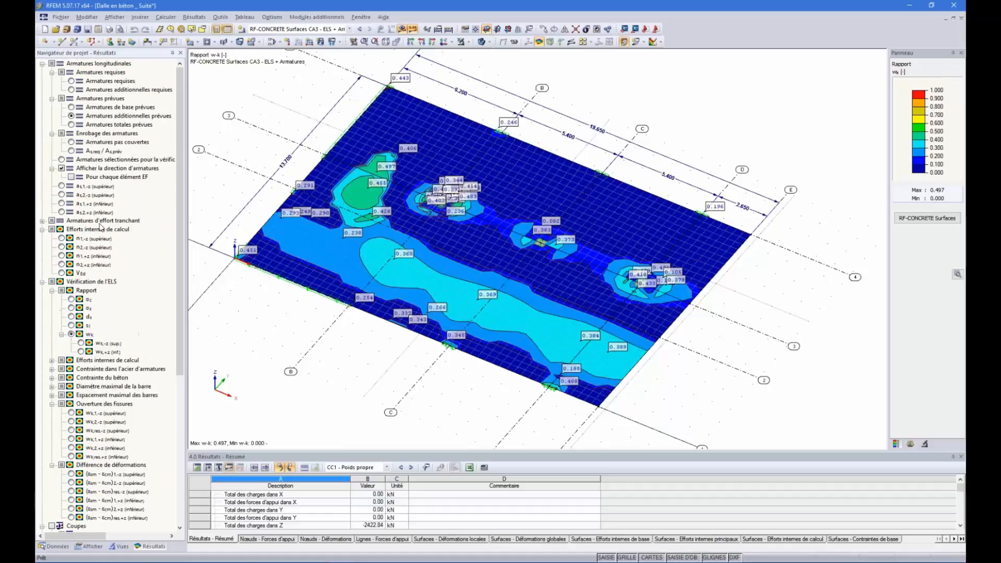
Display the uncovered longitudinal reinforcement on the slab and inspect the top layer in direction 1 for gaps.
{"action": "left_click", "coordinate": [71, 151]}
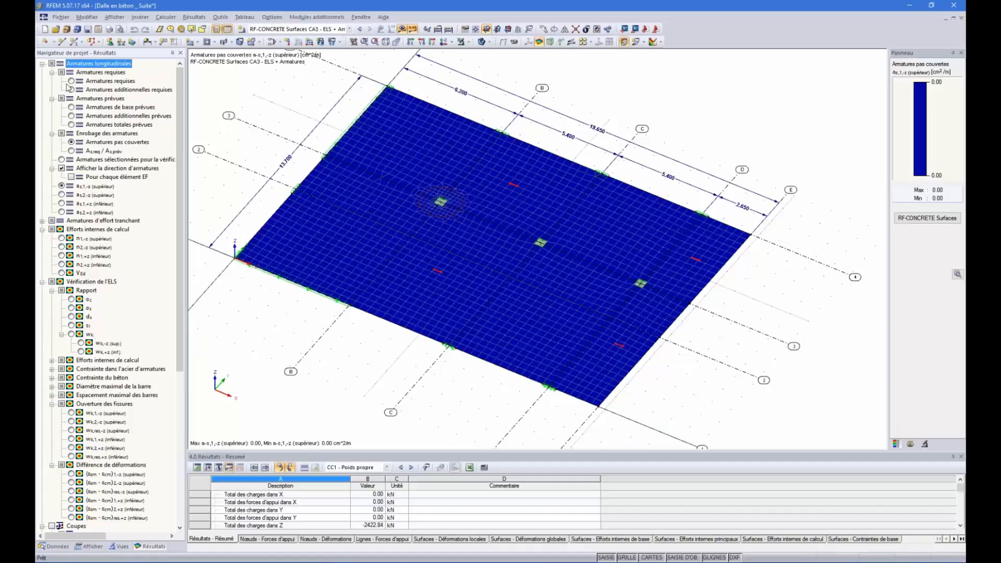
{"action": "scroll", "coordinate": [620, 283], "scroll_direction": "down", "scroll_amount": 1}
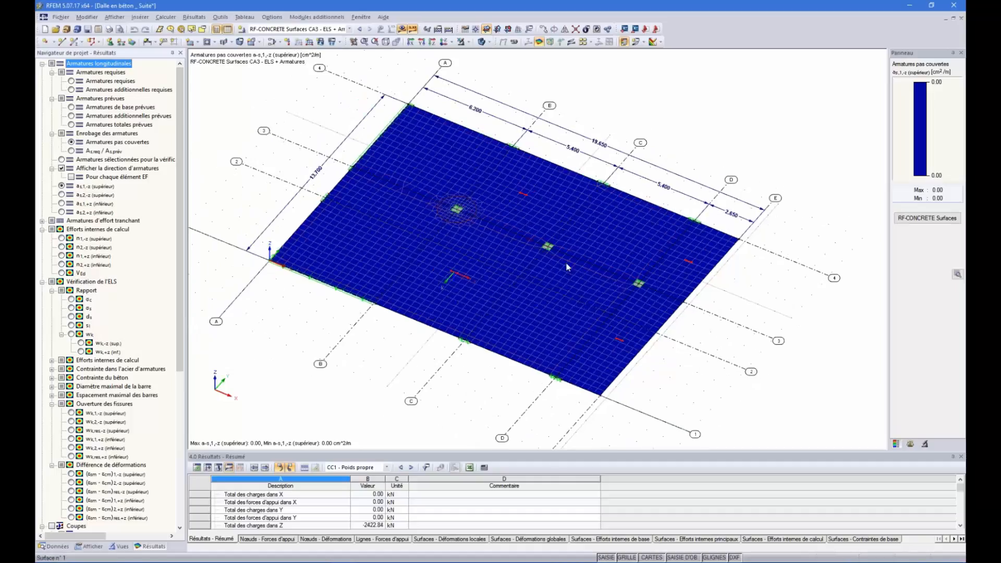
{"action": "middle_click_drag", "start_coordinate": [561, 319], "coordinate": [583, 320], "text": "ctrl"}
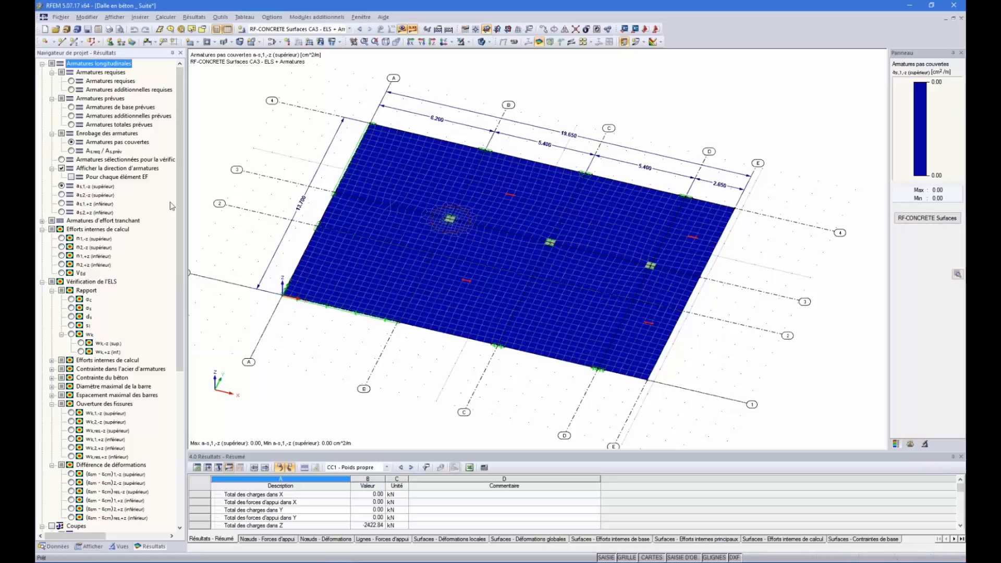
{"action": "middle_click_drag", "start_coordinate": [588, 369], "coordinate": [444, 278], "text": "ctrl"}
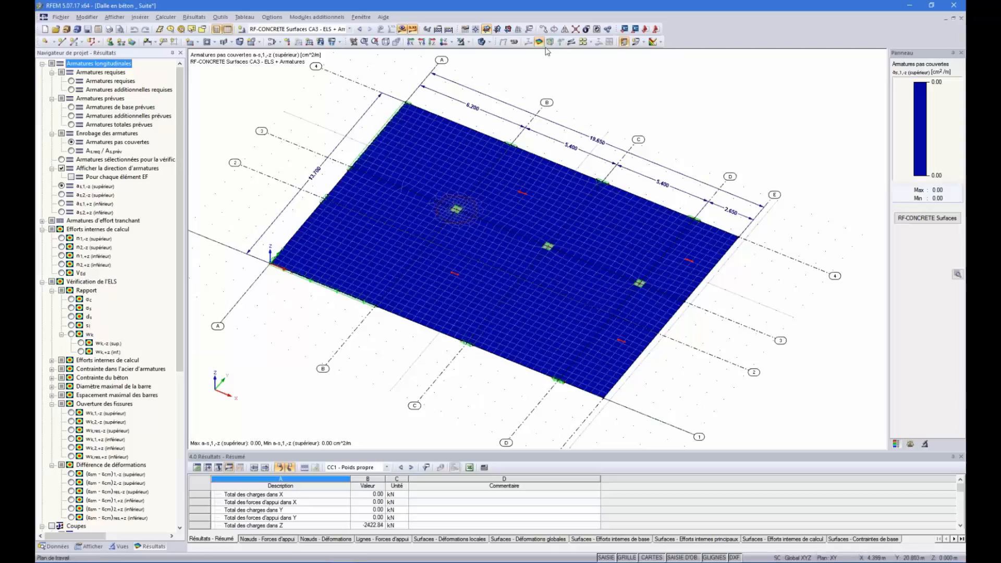
Deactivate the surface isobands and show the result values in sections A-B, B-C and C-D of the slab.
{"action": "left_click", "coordinate": [646, 42]}
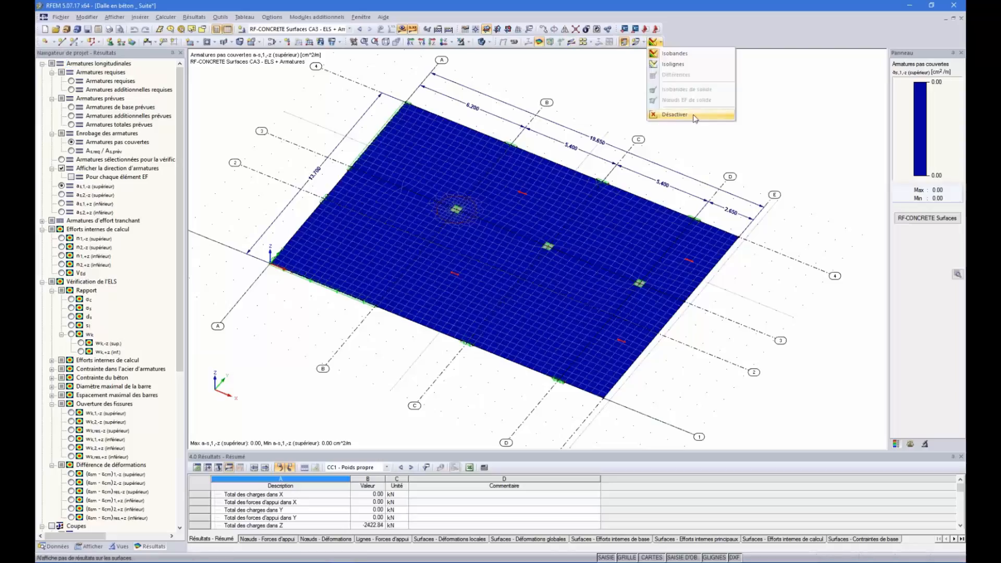
{"action": "left_click", "coordinate": [691, 119]}
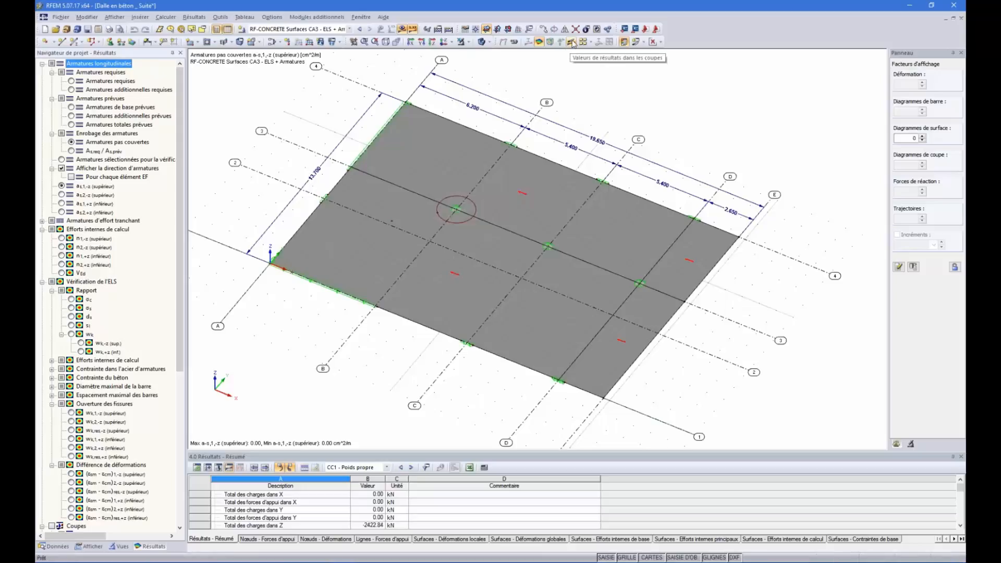
{"action": "left_click", "coordinate": [572, 42]}
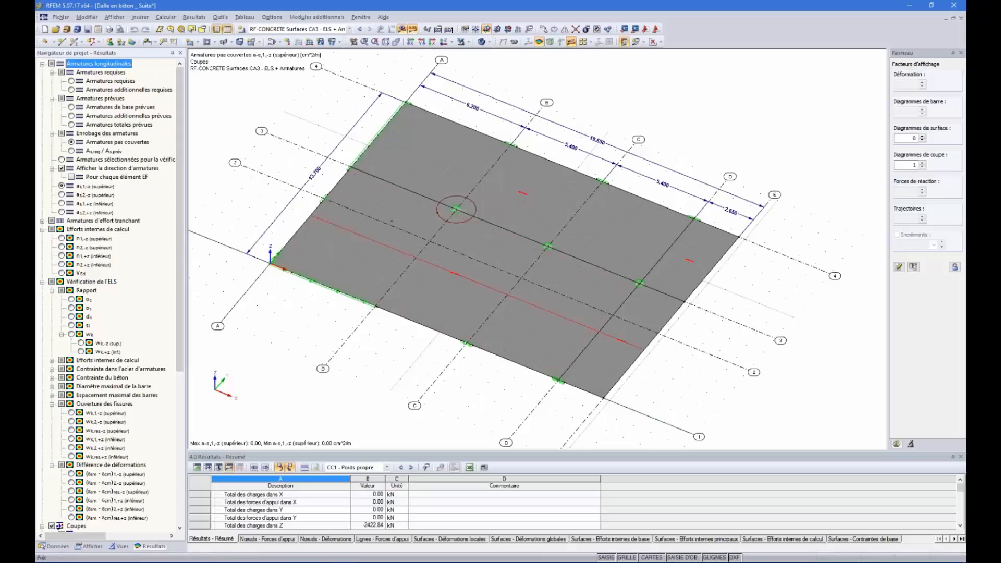
{"action": "scroll", "coordinate": [64, 396], "scroll_direction": "down", "scroll_amount": 9}
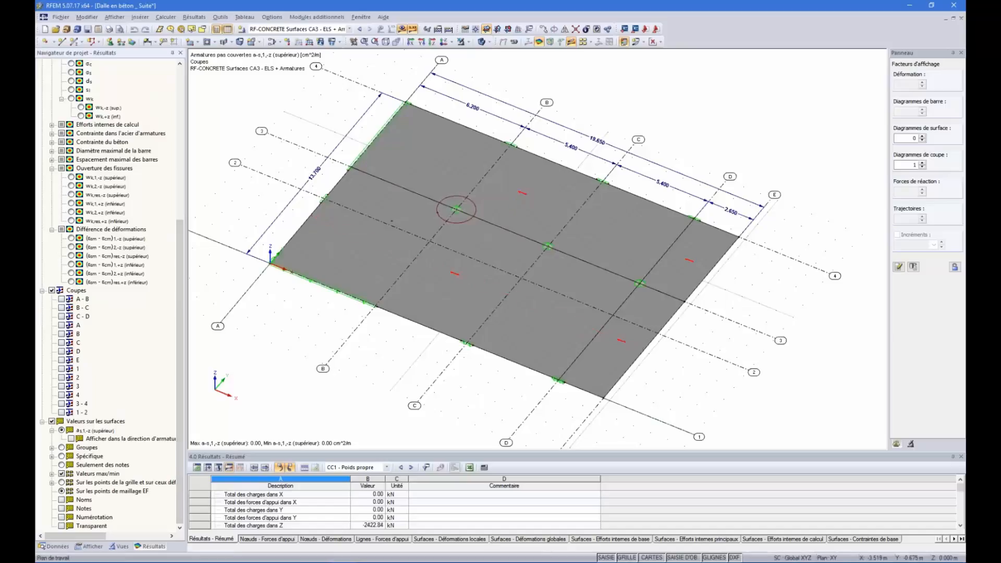
{"action": "middle_click_drag", "start_coordinate": [499, 339], "coordinate": [525, 327], "text": "ctrl"}
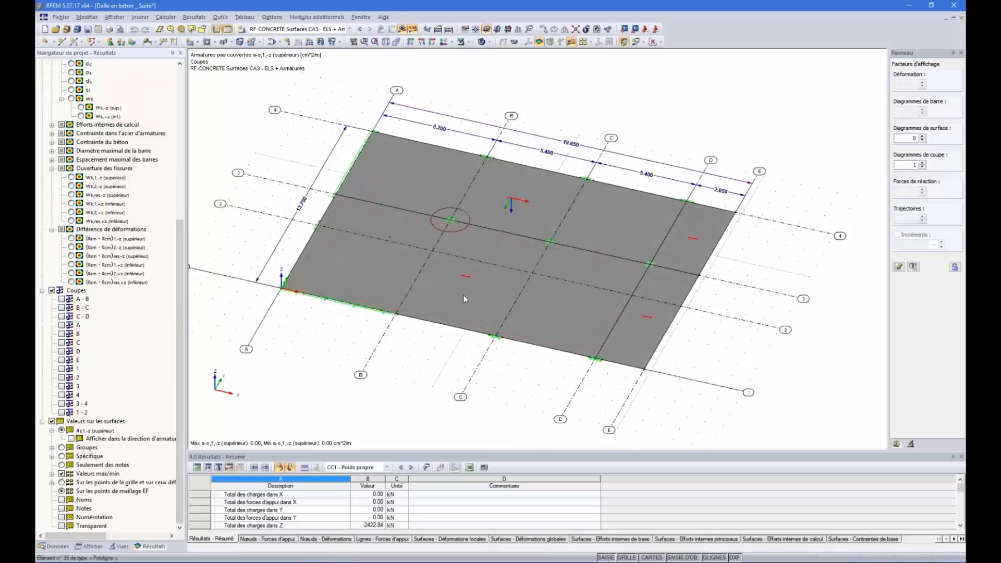
{"action": "left_click", "coordinate": [61, 299]}
{"action": "left_click", "coordinate": [62, 307]}
{"action": "left_click", "coordinate": [62, 316]}
{"action": "middle_click_drag", "start_coordinate": [441, 201], "coordinate": [437, 237], "text": "ctrl"}
Display the ds serviceability check ratio along the slab sections.
{"action": "scroll", "coordinate": [78, 219], "scroll_direction": "up", "scroll_amount": 6}
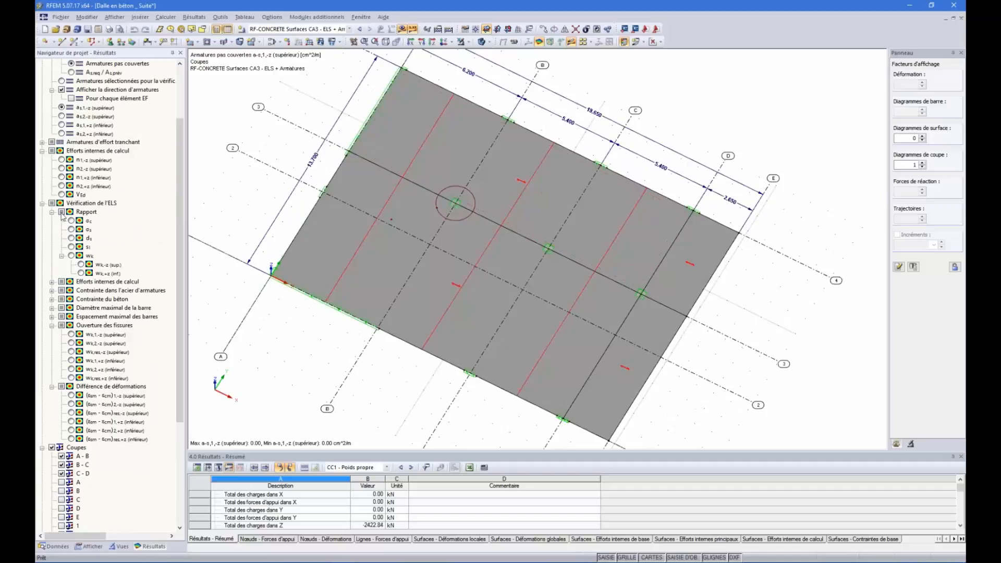
{"action": "scroll", "coordinate": [63, 219], "scroll_direction": "up", "scroll_amount": 2}
{"action": "left_click", "coordinate": [71, 281]}
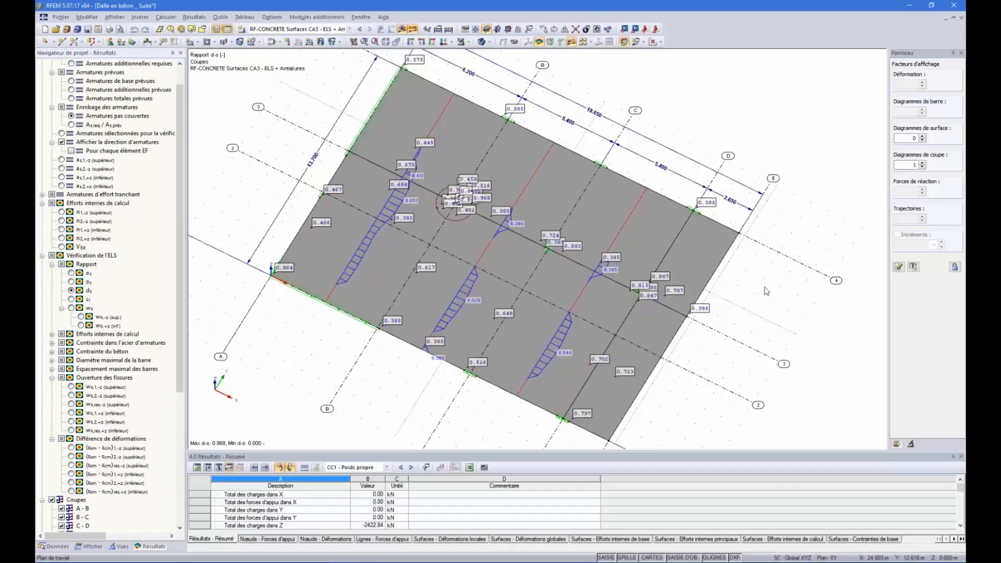
Replace the section results with isobands and examine the ds check ratio over the whole slab in plan view.
{"action": "left_click", "coordinate": [572, 44]}
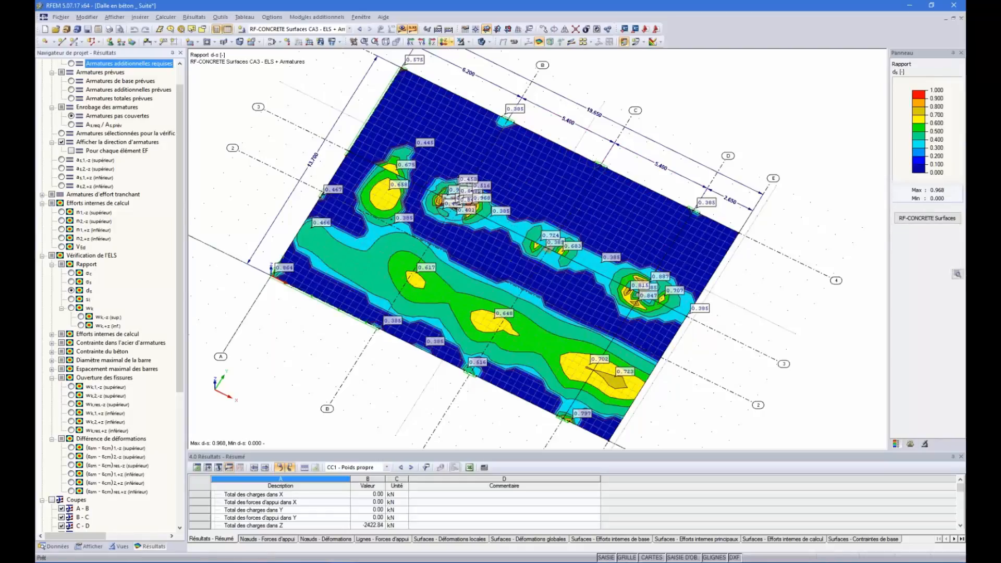
{"action": "left_click", "coordinate": [442, 44]}
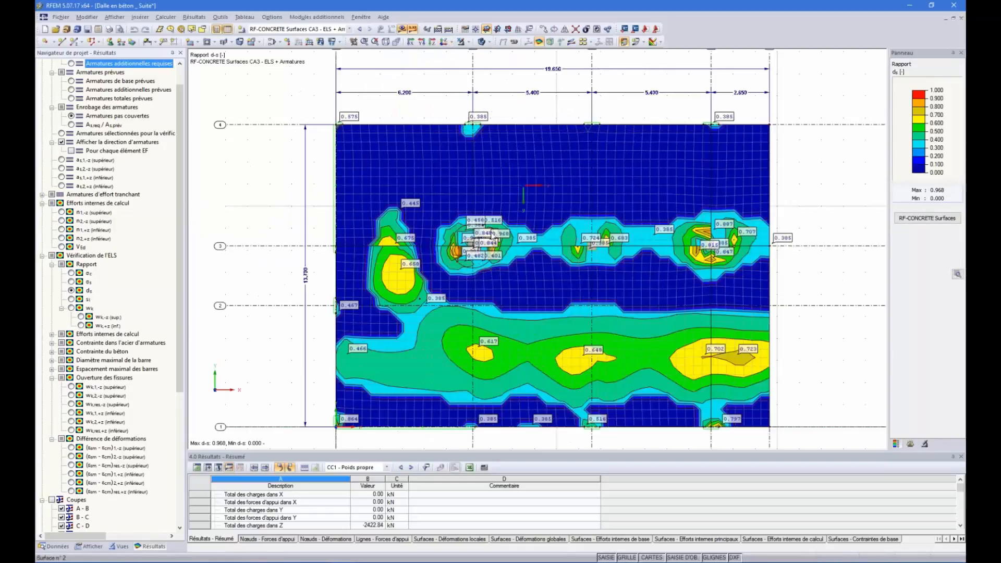
{"action": "scroll", "coordinate": [644, 389], "scroll_direction": "up", "scroll_amount": 3}
{"action": "scroll", "coordinate": [636, 390], "scroll_direction": "down", "scroll_amount": 2}
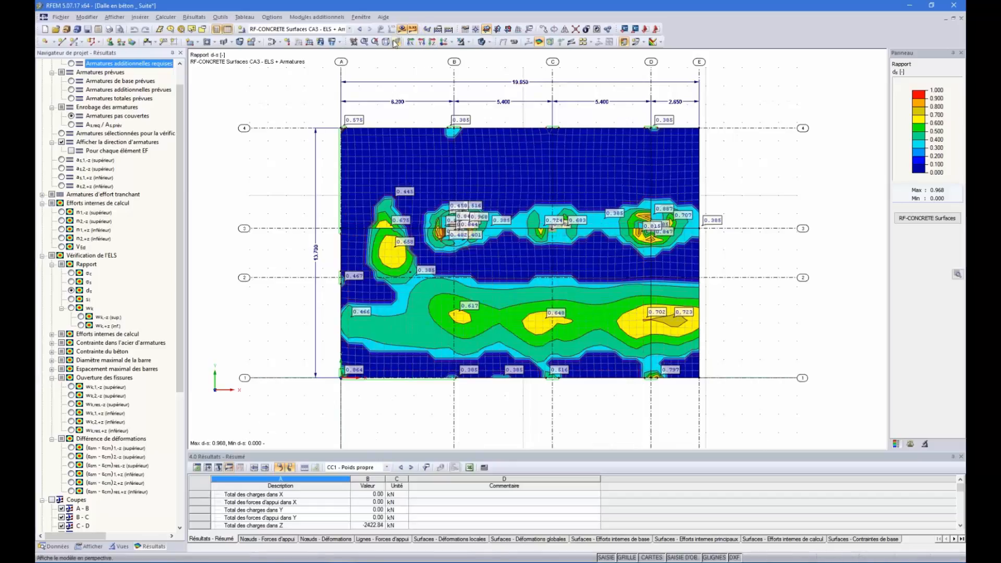
{"action": "left_click", "coordinate": [445, 42]}
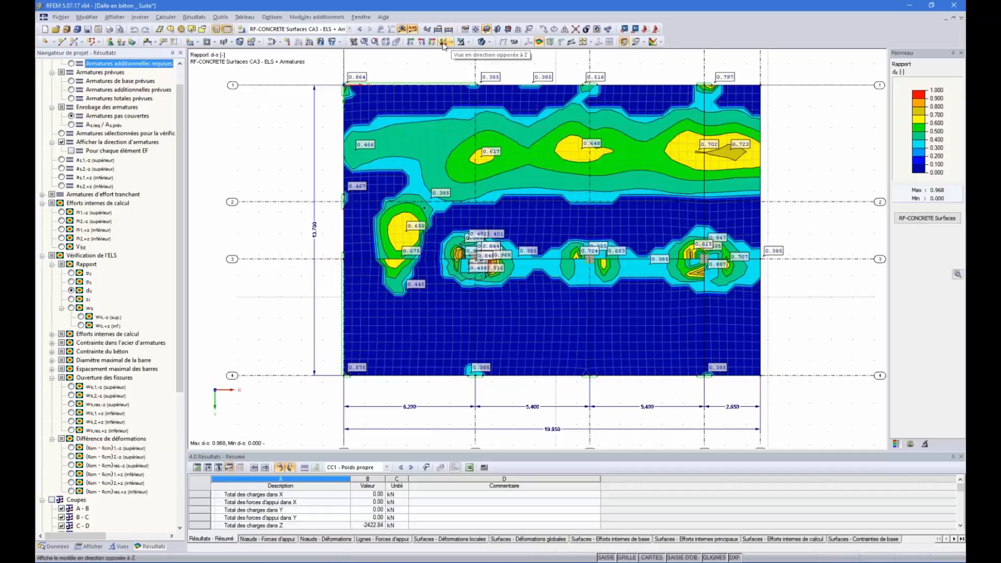
{"action": "left_click", "coordinate": [444, 44]}
{"action": "scroll", "coordinate": [538, 309], "scroll_direction": "down", "scroll_amount": 2}
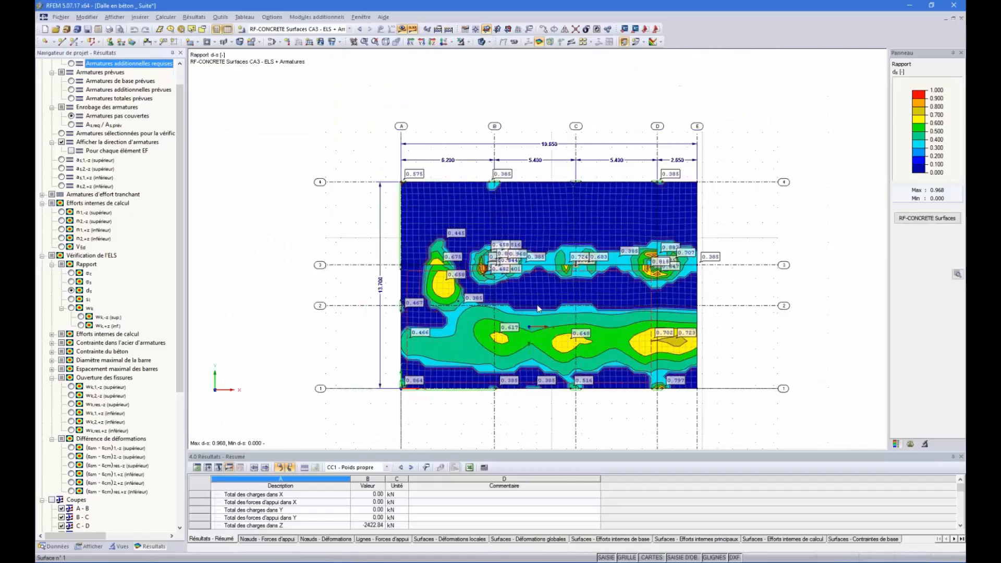
{"action": "scroll", "coordinate": [545, 318], "scroll_direction": "up", "scroll_amount": 2}
{"action": "scroll", "coordinate": [554, 332], "scroll_direction": "down", "scroll_amount": 1}
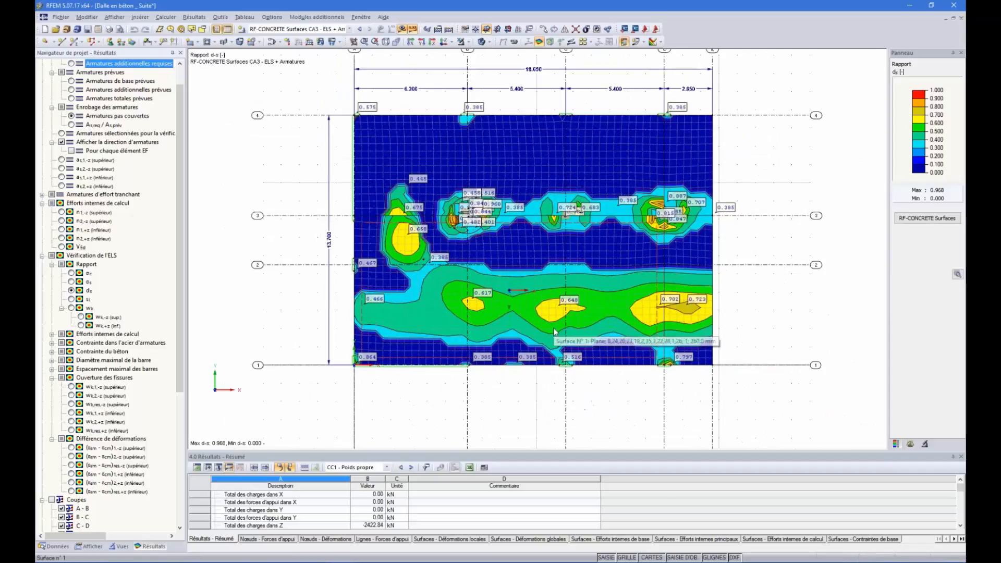
{"action": "scroll", "coordinate": [556, 331], "scroll_direction": "up", "scroll_amount": 1}
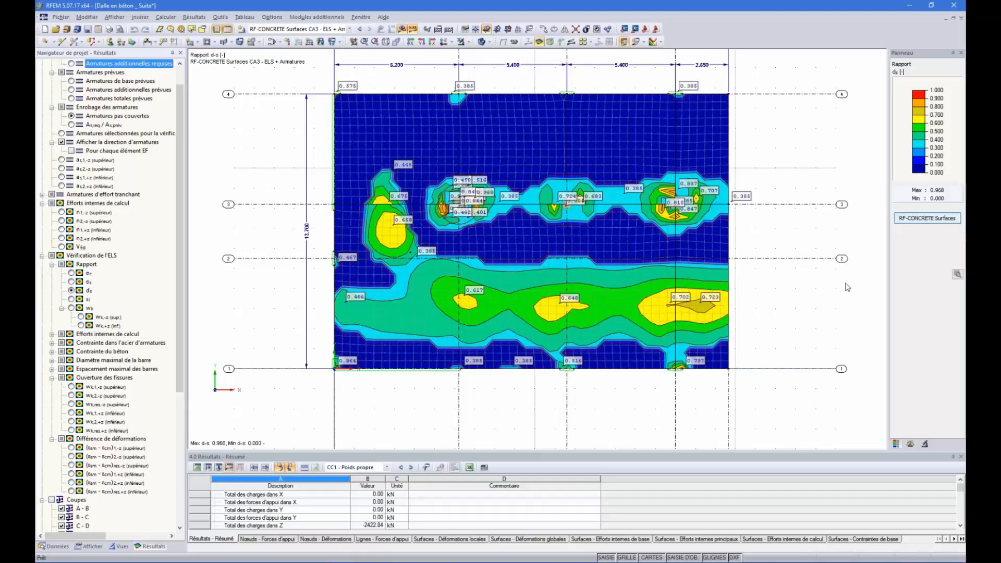
Display the provided additional top reinforcement in direction 1 and inspect its zones around the columns and edges.
{"action": "scroll", "coordinate": [73, 151], "scroll_direction": "up", "scroll_amount": 1}
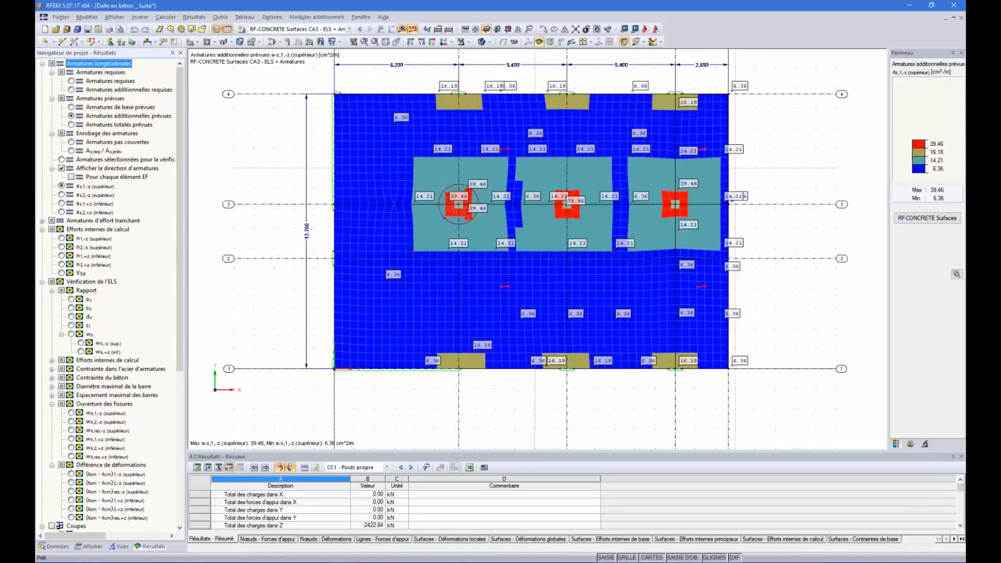
{"action": "left_click", "coordinate": [75, 195]}
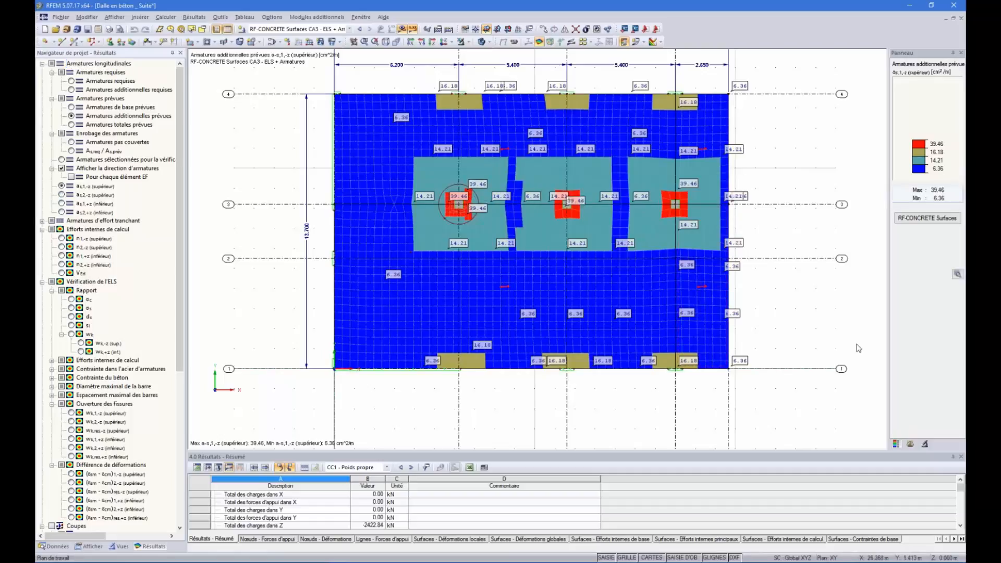
{"action": "middle_click_drag", "start_coordinate": [818, 284], "coordinate": [678, 245], "text": "ctrl"}
Review the overall serviceability checks of CA3 in RF-CONCRETE Surfaces and copy it to case 4, described as "ELS + Deflect".
{"action": "left_click", "coordinate": [927, 218]}
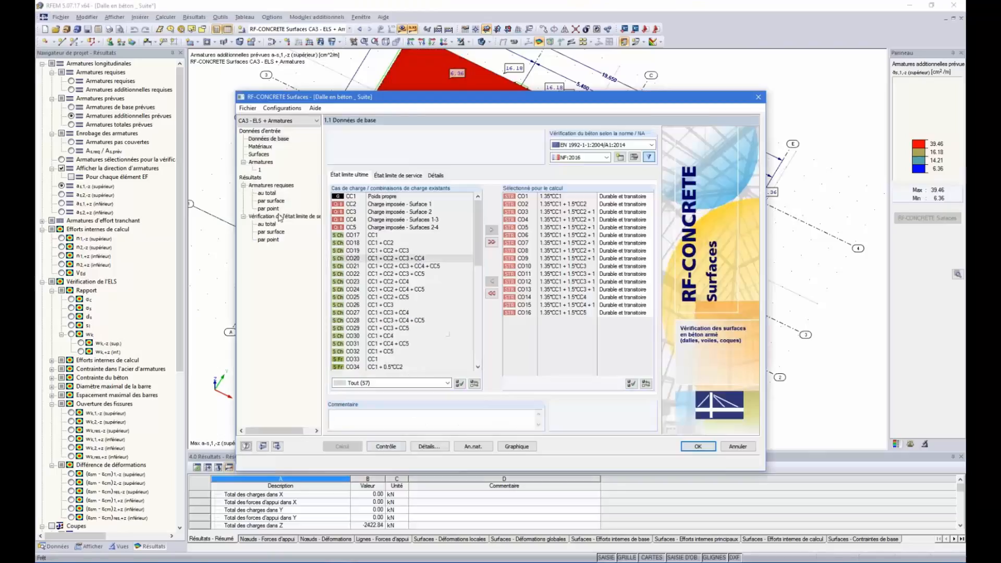
{"action": "left_click", "coordinate": [269, 223]}
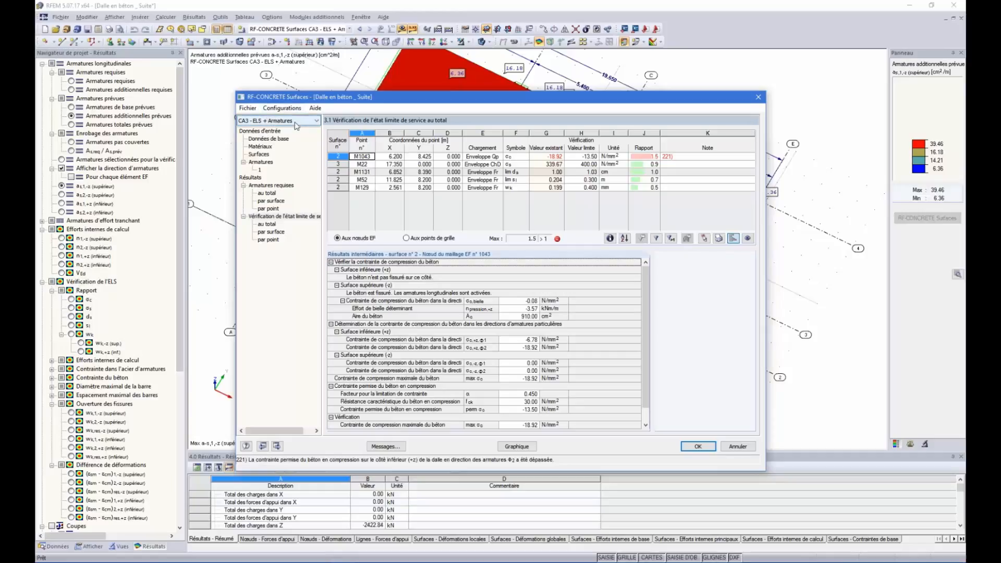
{"action": "left_click", "coordinate": [243, 109]}
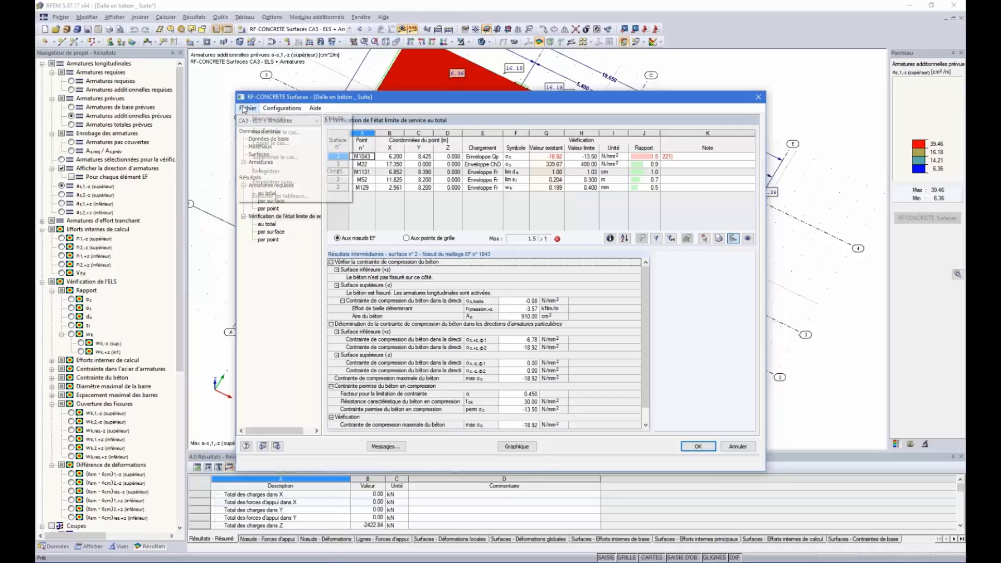
{"action": "left_click", "coordinate": [268, 143]}
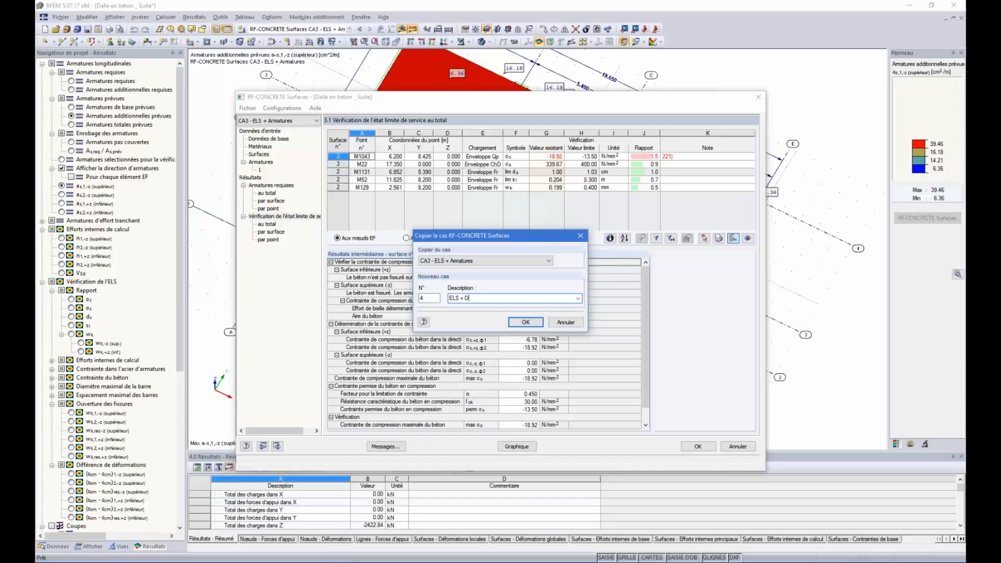
{"action": "type", "text": "+ Deflect"}
{"action": "left_click", "coordinate": [525, 322]}
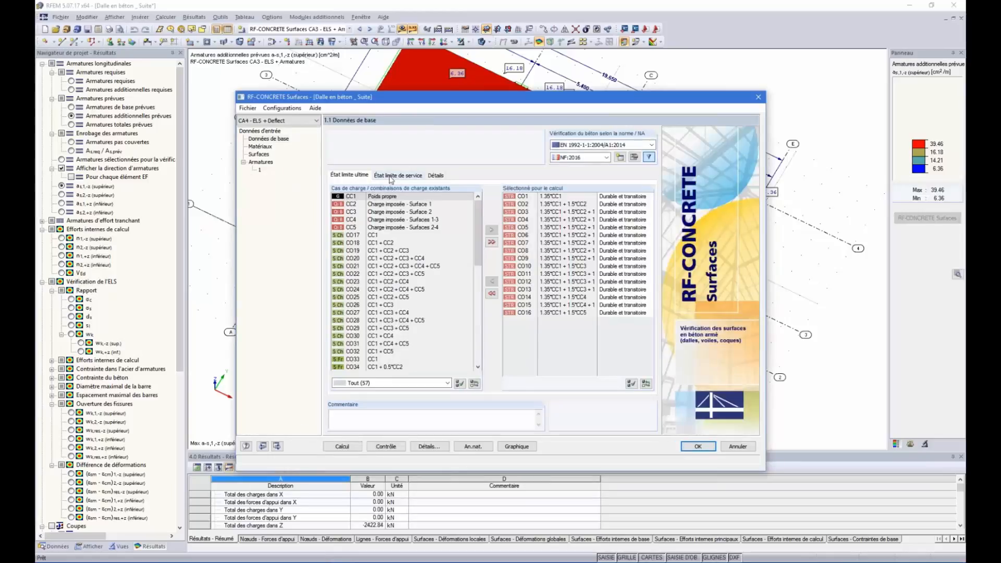
Enable the deflection check with RF-CONCRETE Deflect in the analytical method settings, considering creep, shrinkage and tension stiffening.
{"action": "left_click", "coordinate": [395, 176]}
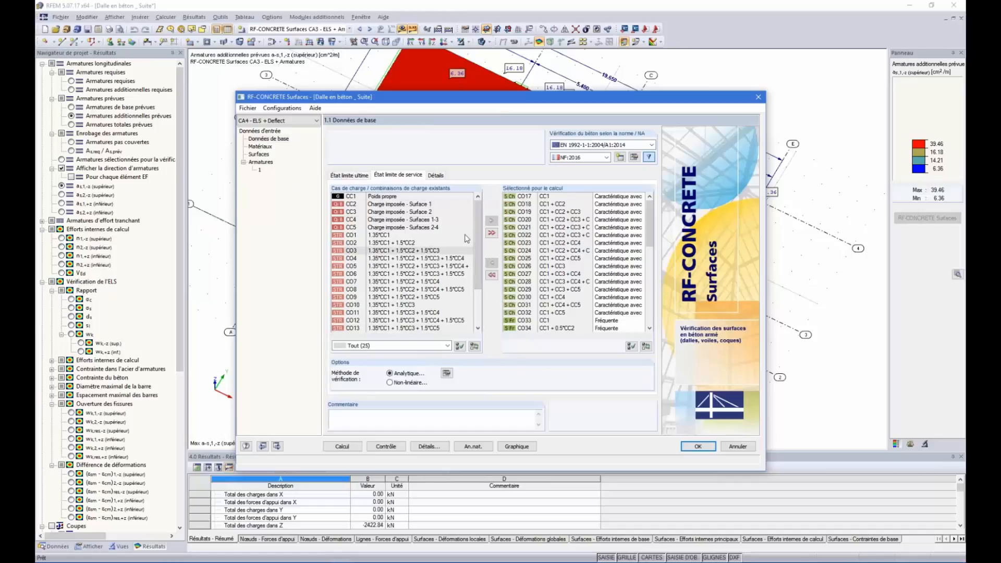
{"action": "left_click", "coordinate": [447, 374]}
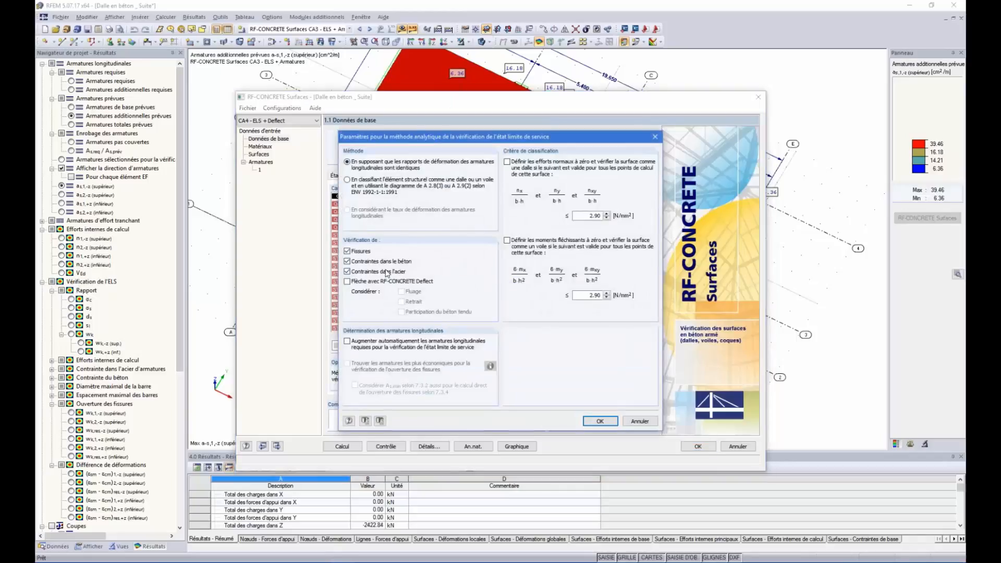
{"action": "left_click", "coordinate": [345, 282]}
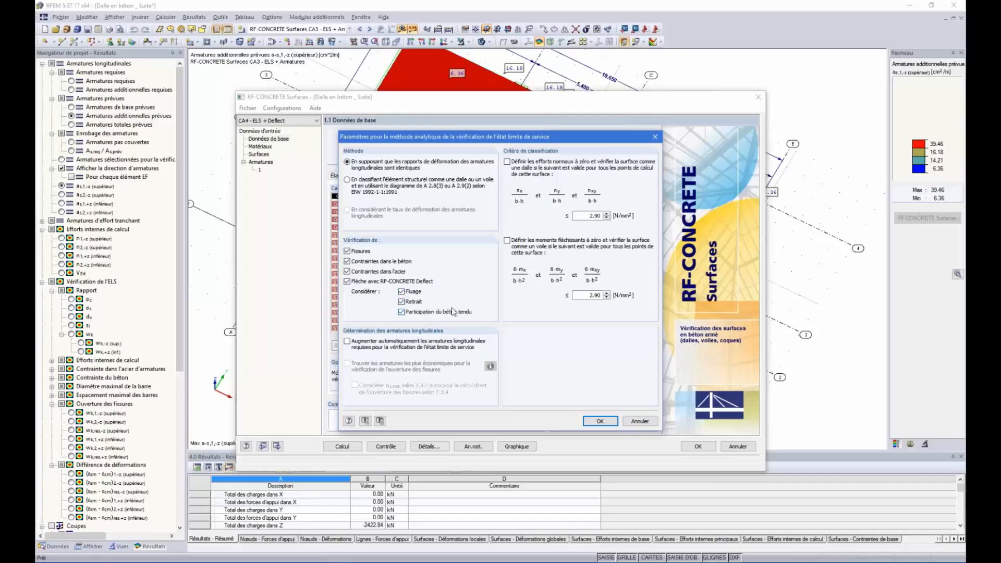
{"action": "left_click", "coordinate": [608, 422]}
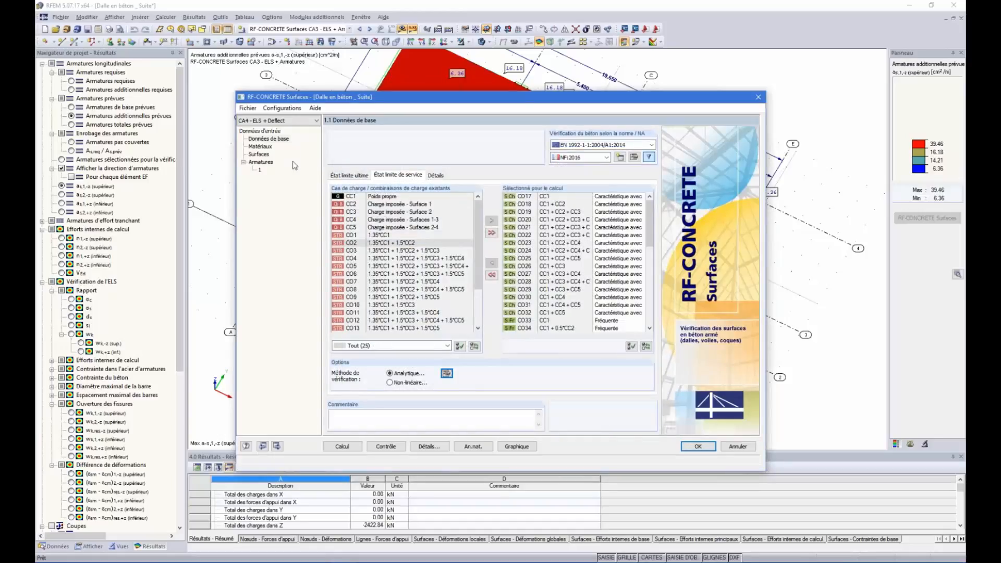
Review the material properties and the creep, shrinkage and deformation limit values of the four surfaces in CA4.
{"action": "left_click", "coordinate": [262, 148]}
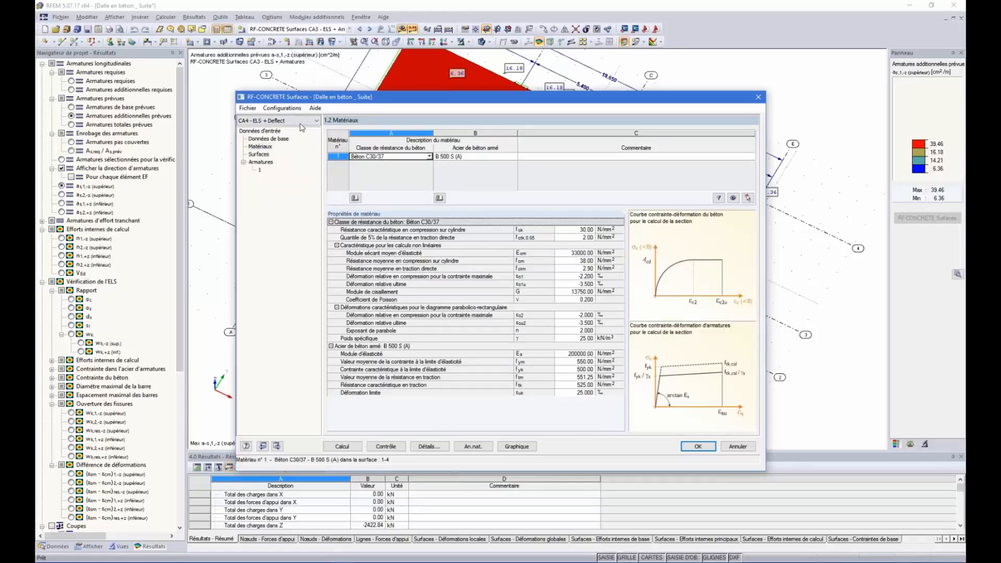
{"action": "left_click", "coordinate": [257, 155]}
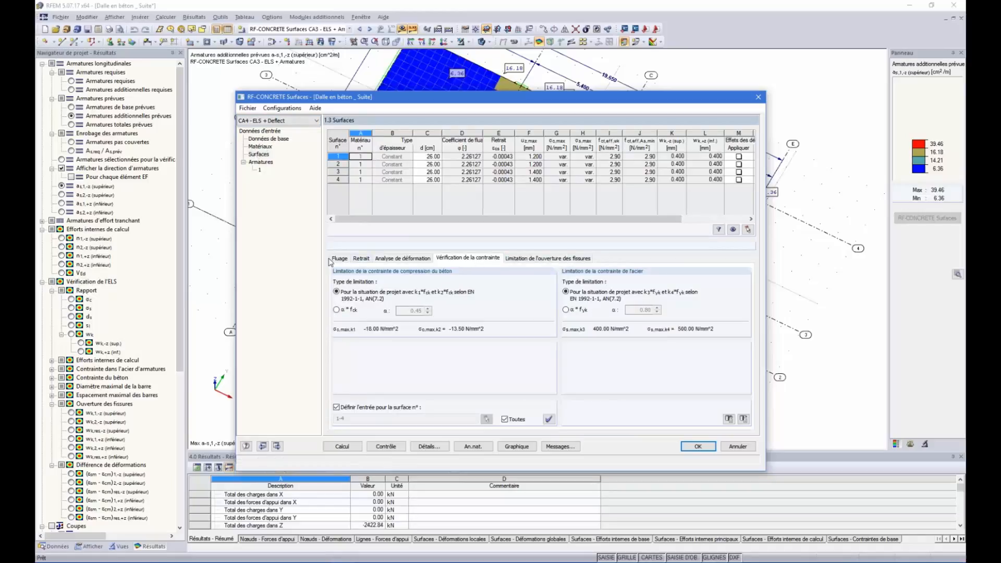
{"action": "left_click_drag", "start_coordinate": [625, 223], "coordinate": [496, 224]}
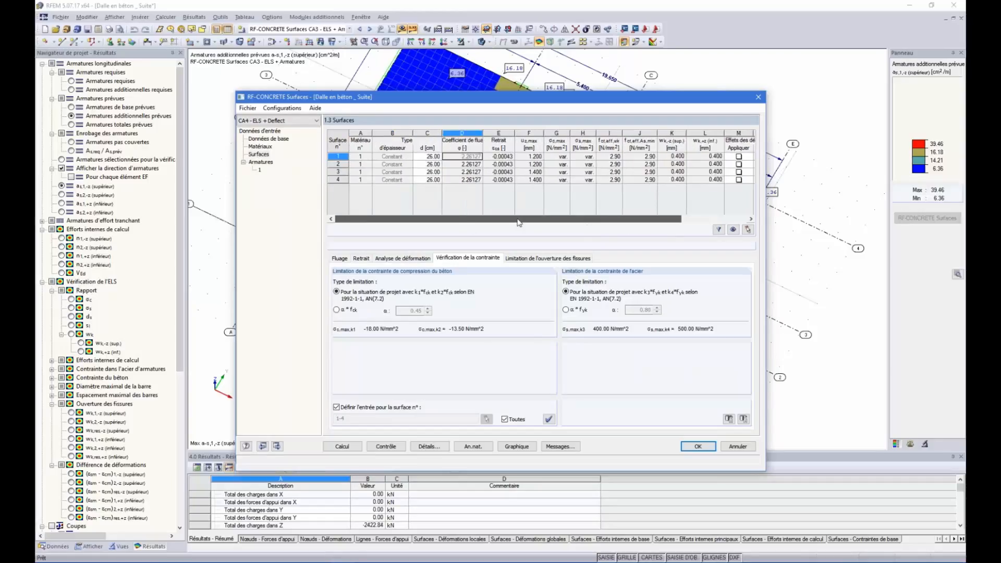
{"action": "left_click_drag", "start_coordinate": [583, 220], "coordinate": [480, 220]}
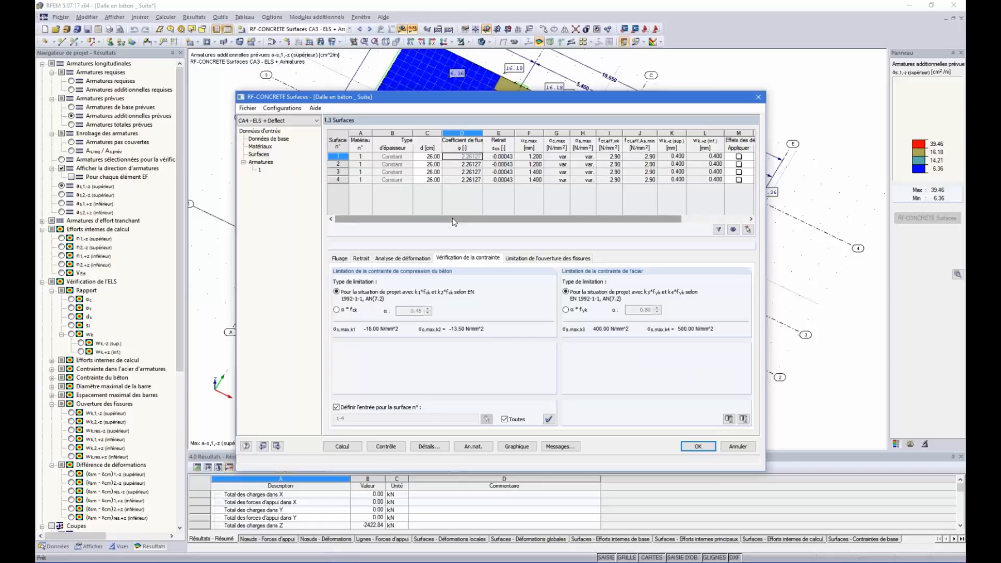
Define the creep parameters of all surfaces with a finite calculation time in days and slow-hardening (S) cement CEM 32,5 N.
{"action": "left_click", "coordinate": [339, 258]}
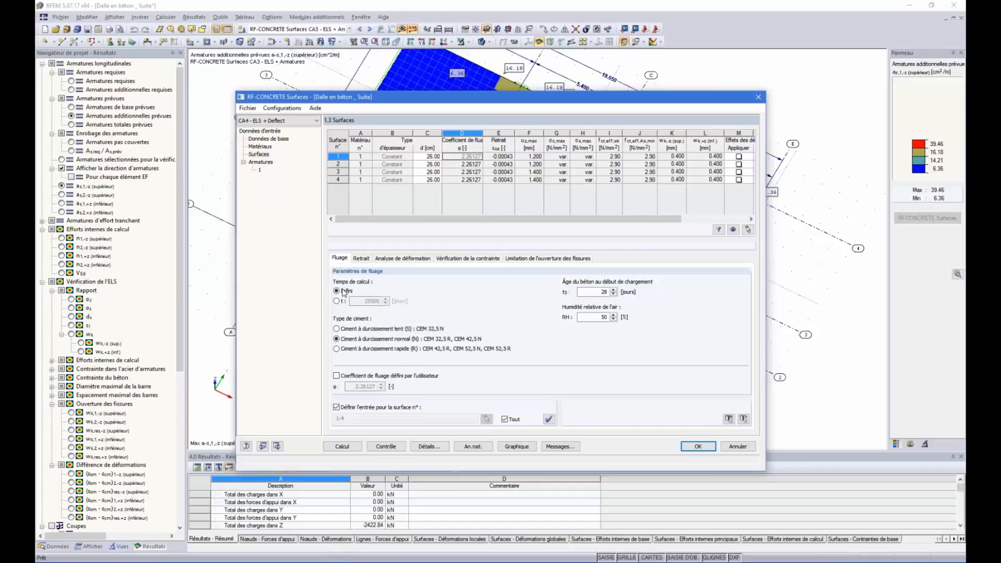
{"action": "left_click", "coordinate": [336, 301]}
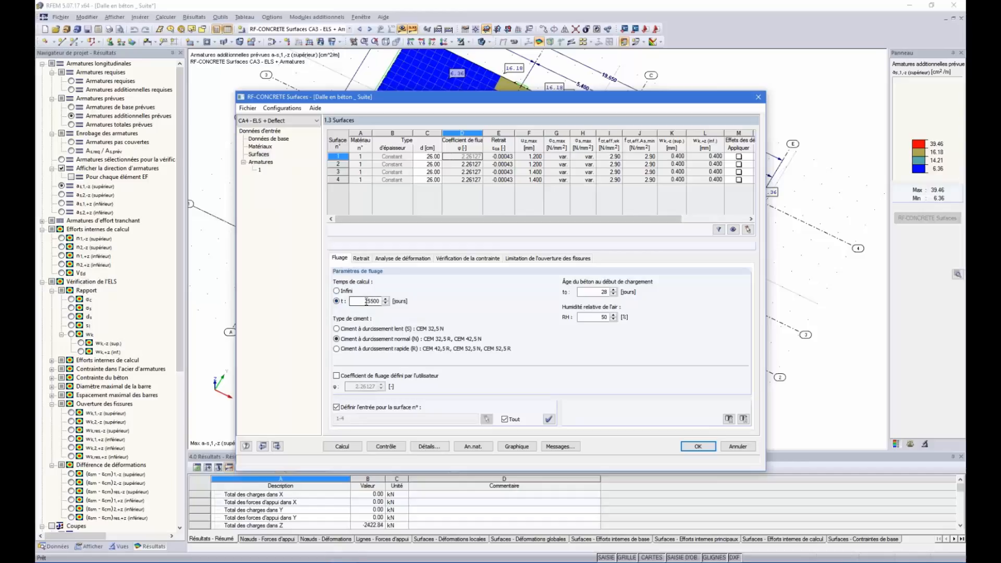
{"action": "double_click", "coordinate": [367, 301]}
{"action": "type", "text": "18"}
{"action": "left_click", "coordinate": [336, 328]}
Define the shrinkage of all surfaces with a finite concrete age in days instead of an infinite one.
{"action": "left_click", "coordinate": [360, 258]}
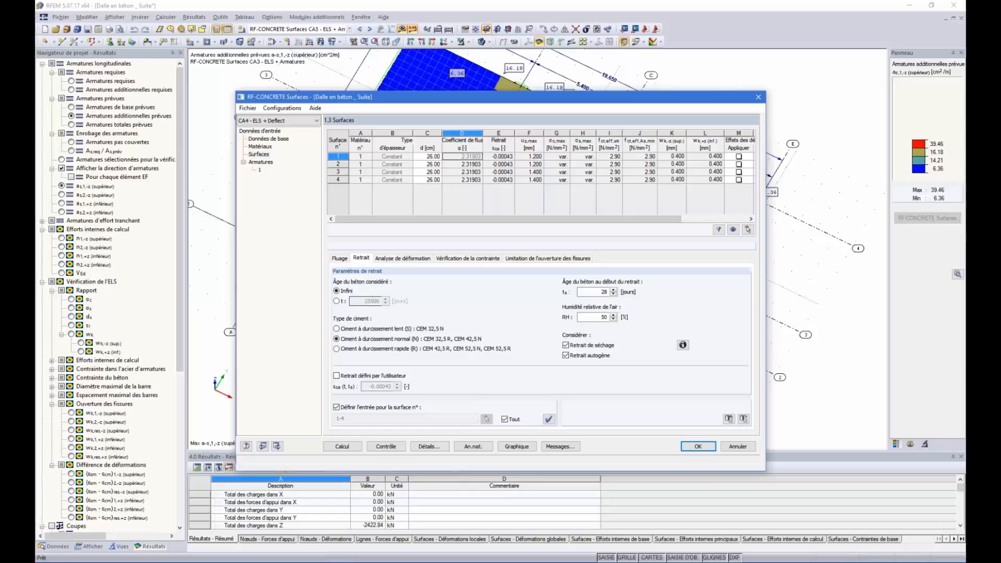
{"action": "left_click", "coordinate": [340, 259]}
{"action": "left_click", "coordinate": [362, 259]}
{"action": "left_click", "coordinate": [336, 302]}
{"action": "double_click", "coordinate": [367, 301]}
{"action": "type", "text": "18"}
Give all surfaces a user-defined relative deformation limit of L/250, picking the 8.200 m reference length on the model along axis A.
{"action": "left_click", "coordinate": [404, 258]}
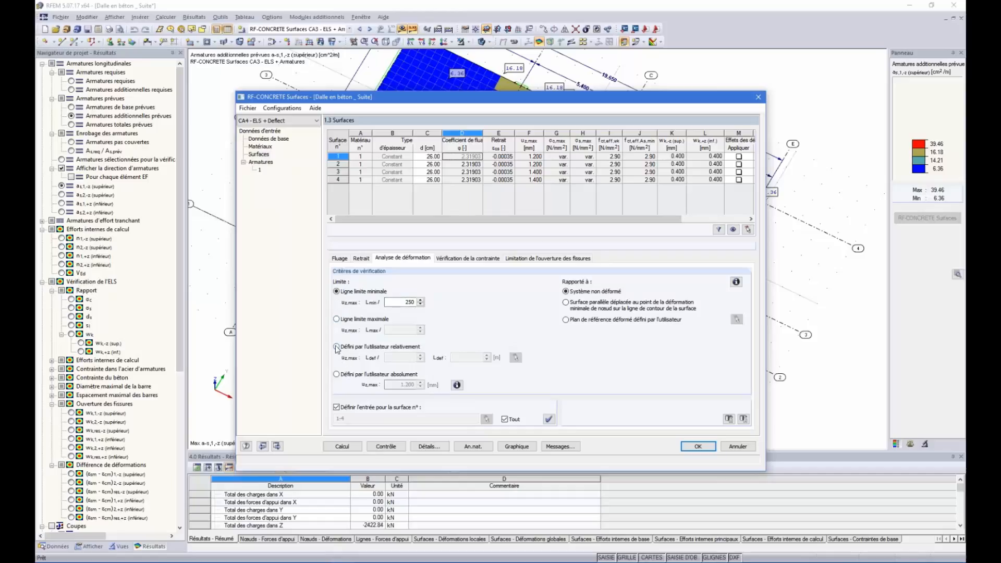
{"action": "left_click_drag", "start_coordinate": [445, 102], "coordinate": [403, 295]}
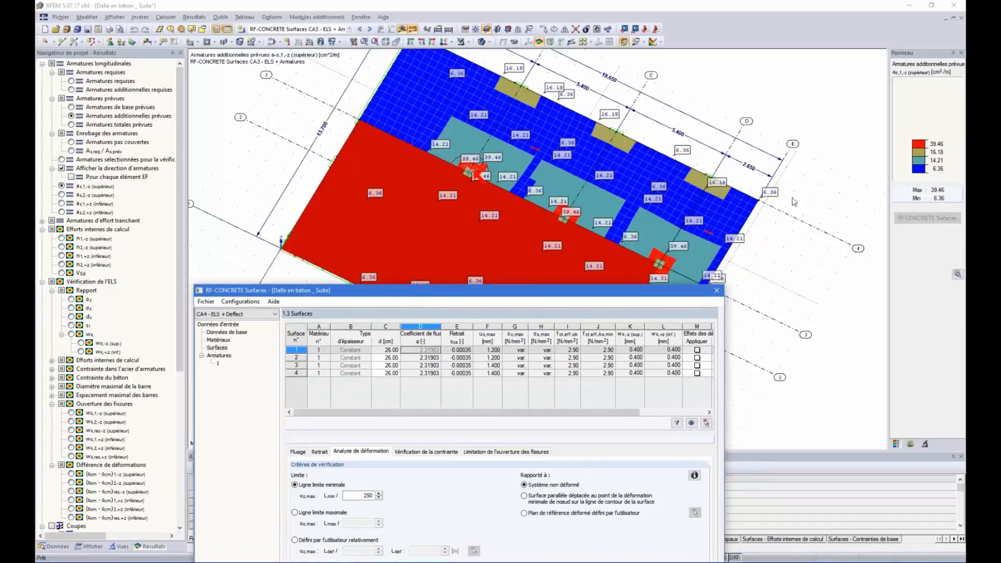
{"action": "left_click_drag", "start_coordinate": [531, 287], "coordinate": [569, 109]}
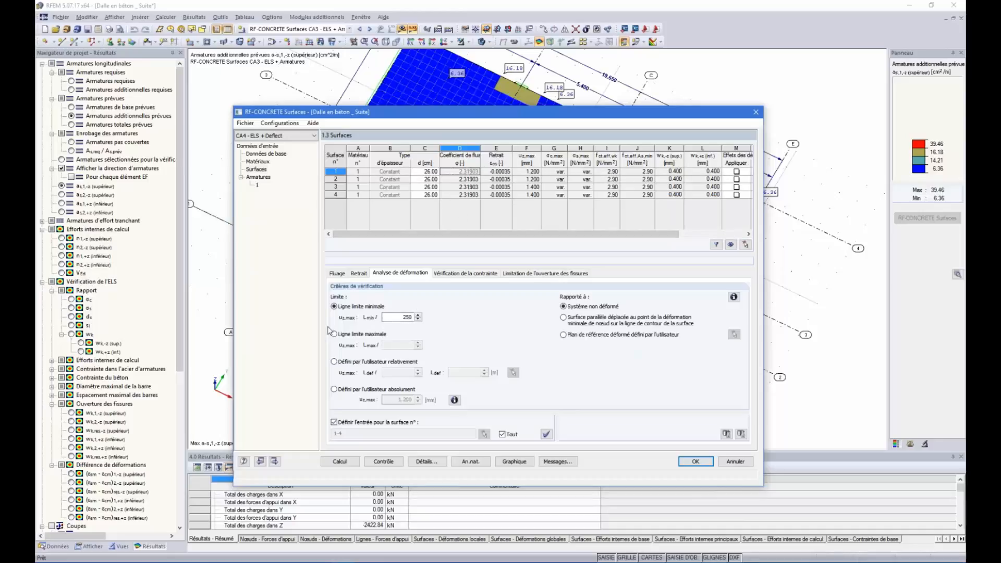
{"action": "left_click", "coordinate": [334, 361]}
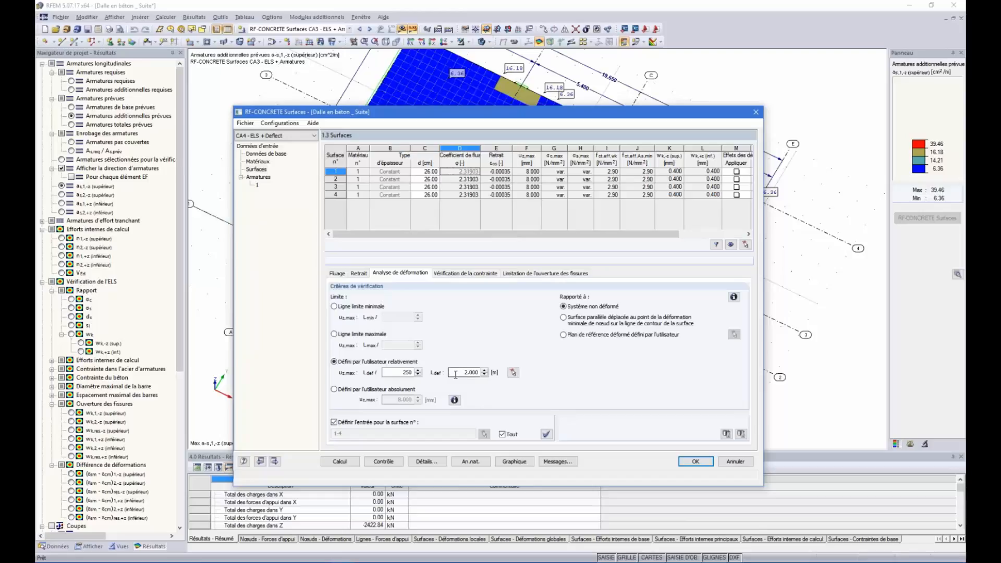
{"action": "double_click", "coordinate": [465, 372]}
{"action": "left_click", "coordinate": [364, 175]}
{"action": "left_click_drag", "start_coordinate": [397, 116], "coordinate": [475, 186]}
{"action": "left_click", "coordinate": [579, 446]}
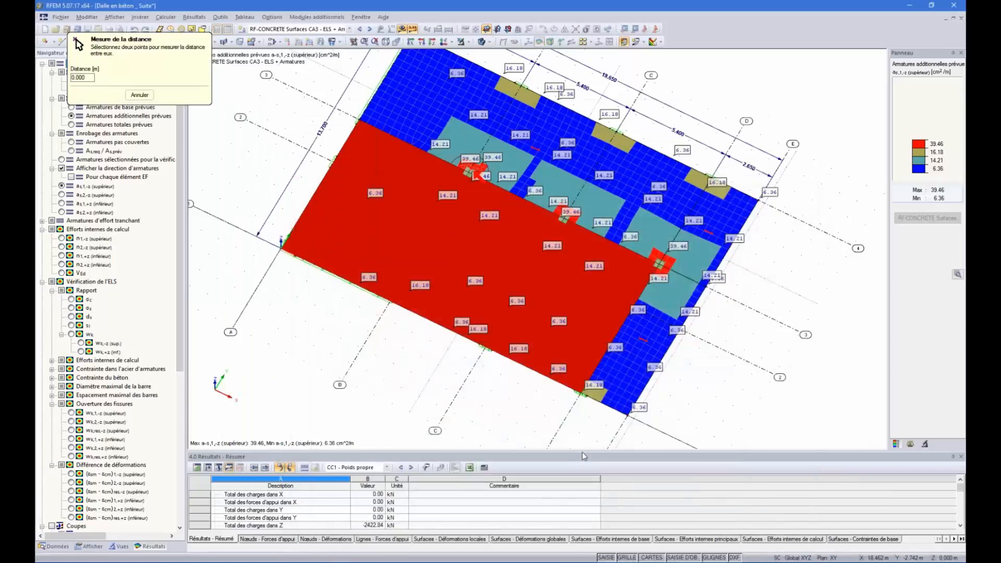
{"action": "left_click", "coordinate": [359, 120]}
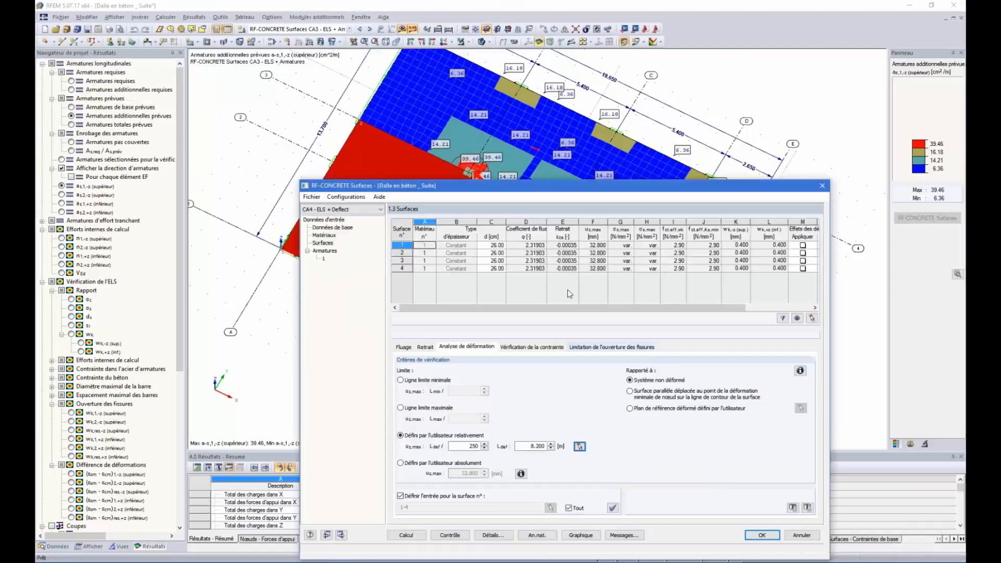
Select surface 2's deformation limit and turn off the common entry for surfaces 1-4 so it can be defined individually.
{"action": "left_click", "coordinate": [597, 254]}
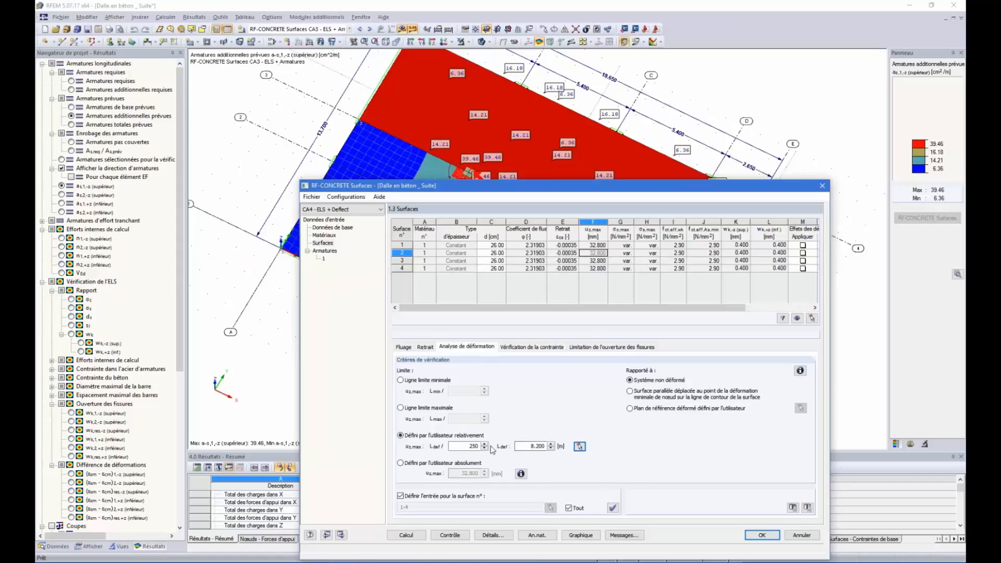
{"action": "left_click", "coordinate": [401, 497]}
{"action": "left_click", "coordinate": [579, 447]}
{"action": "left_click", "coordinate": [360, 121]}
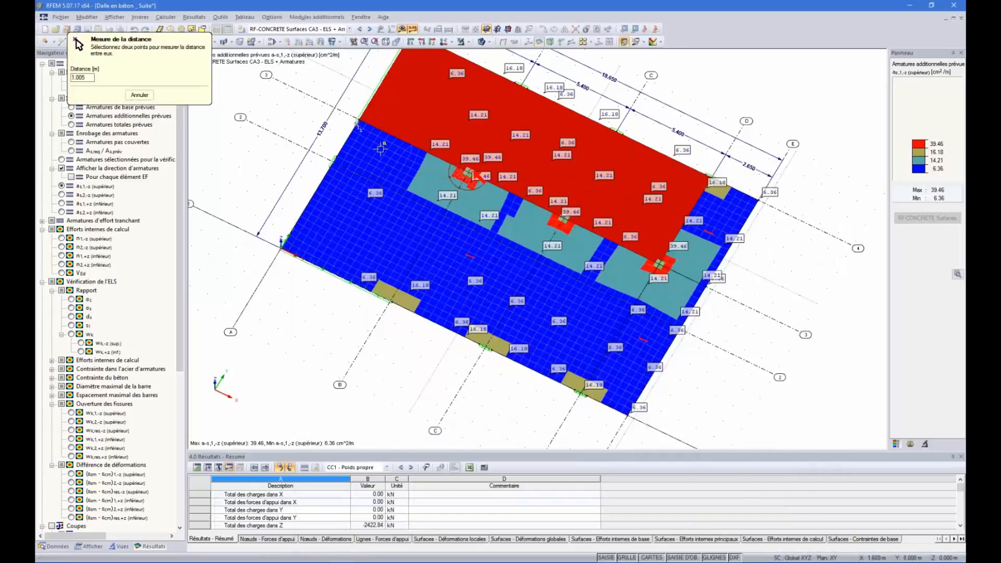
{"action": "scroll", "coordinate": [380, 149], "scroll_direction": "down", "scroll_amount": 1}
{"action": "scroll", "coordinate": [371, 117], "scroll_direction": "up", "scroll_amount": 2}
{"action": "left_click", "coordinate": [140, 97]}
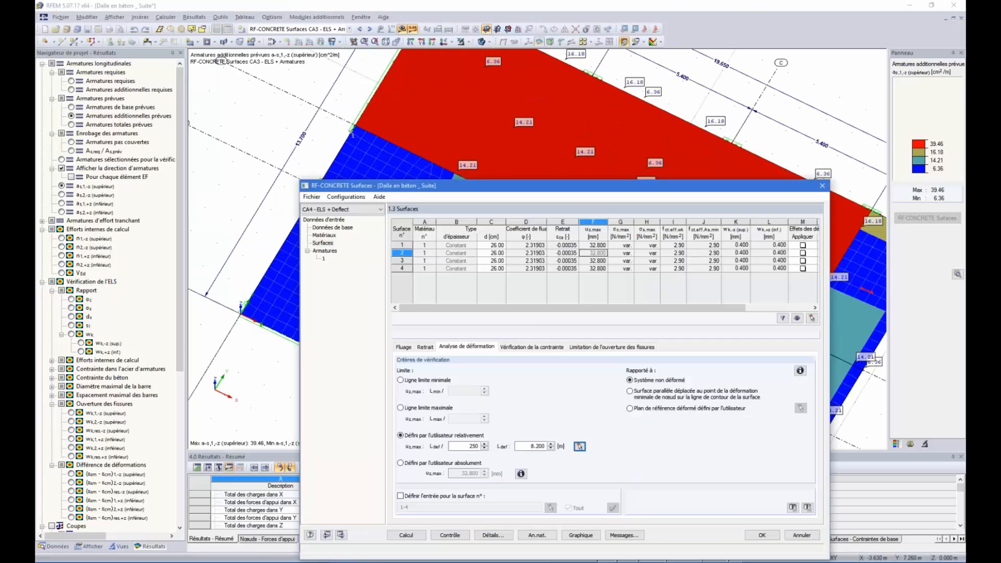
Set surface 2's reference length to 5.500 m by picking its two edge nodes on axis A.
{"action": "left_click", "coordinate": [579, 446]}
{"action": "scroll", "coordinate": [790, 329], "scroll_direction": "up", "scroll_amount": 3}
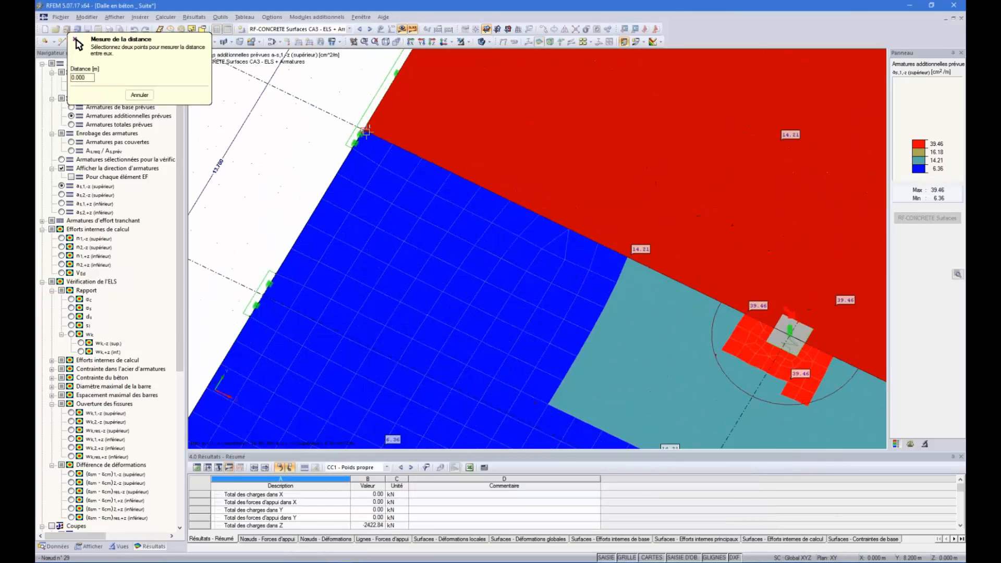
{"action": "scroll", "coordinate": [790, 330], "scroll_direction": "down", "scroll_amount": 5}
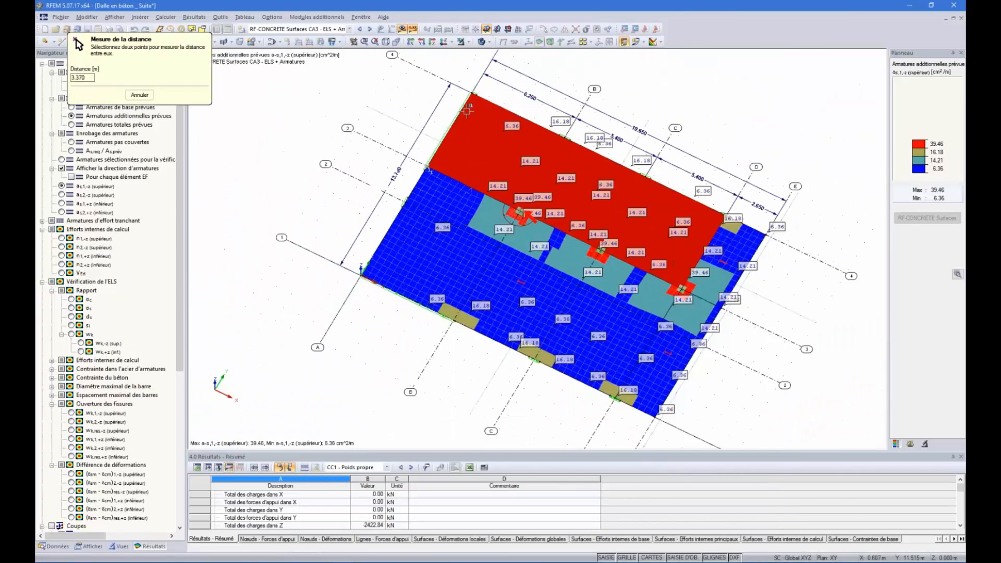
{"action": "scroll", "coordinate": [476, 67], "scroll_direction": "up", "scroll_amount": 3}
{"action": "left_click", "coordinate": [474, 108]}
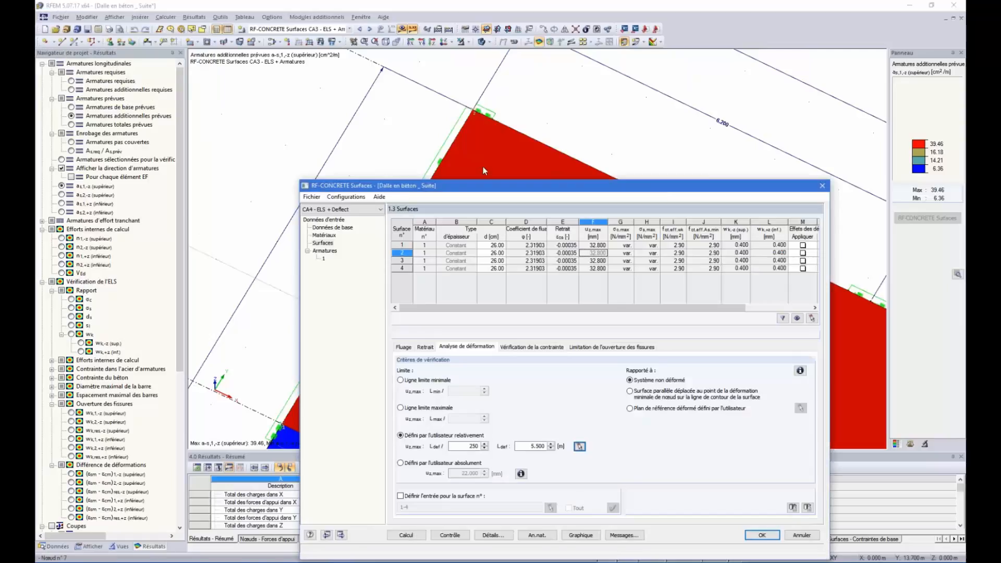
Set surface 3's reference length to 2.650 m by picking two points across the slab strip between axes D and E.
{"action": "left_click", "coordinate": [593, 260]}
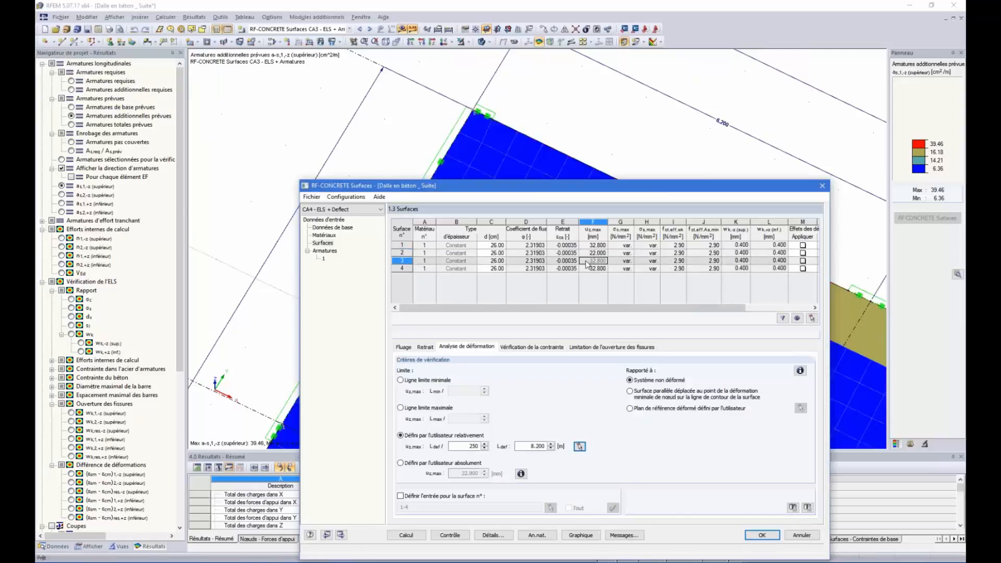
{"action": "left_click", "coordinate": [580, 447]}
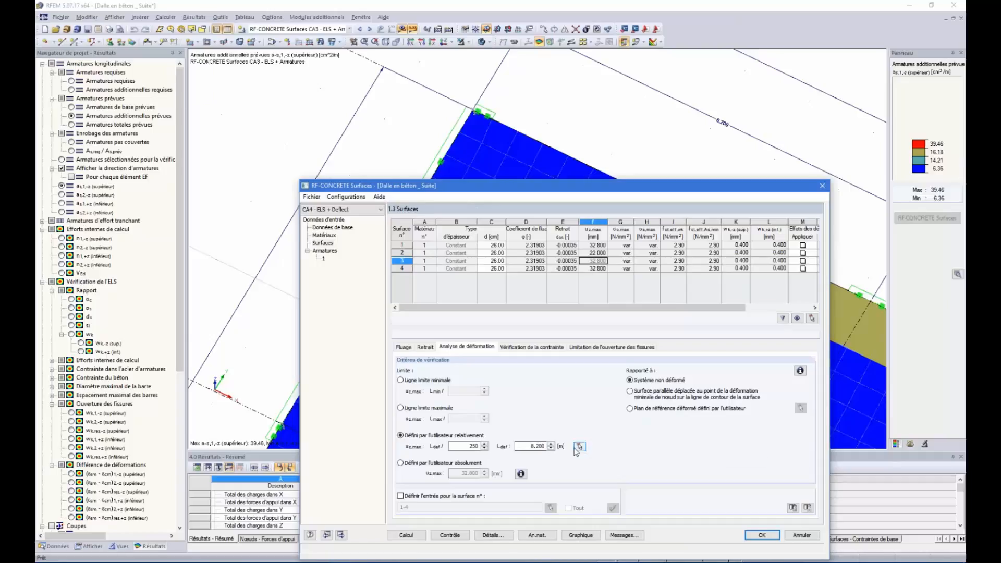
{"action": "scroll", "coordinate": [533, 245], "scroll_direction": "down", "scroll_amount": 6}
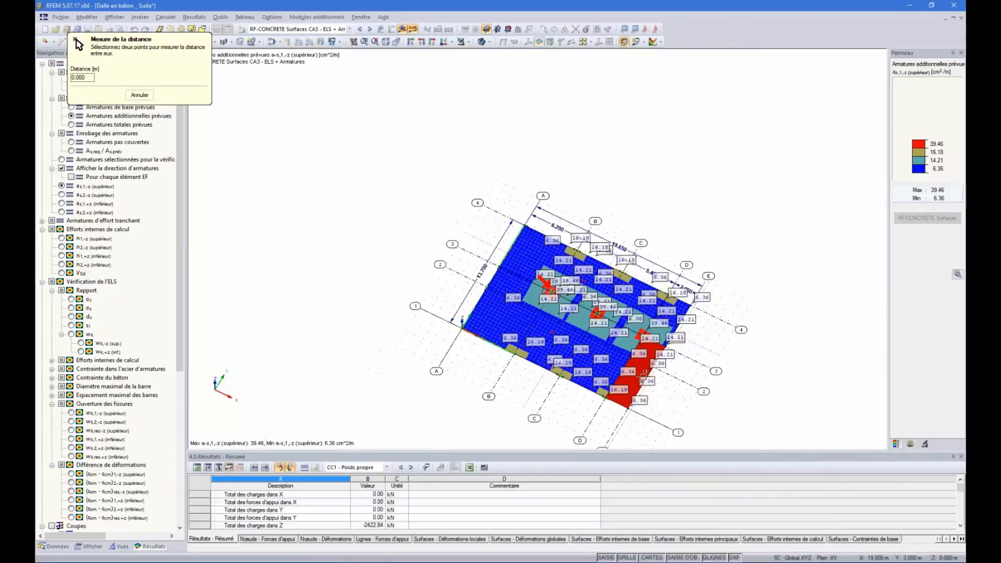
{"action": "scroll", "coordinate": [629, 409], "scroll_direction": "up", "scroll_amount": 5}
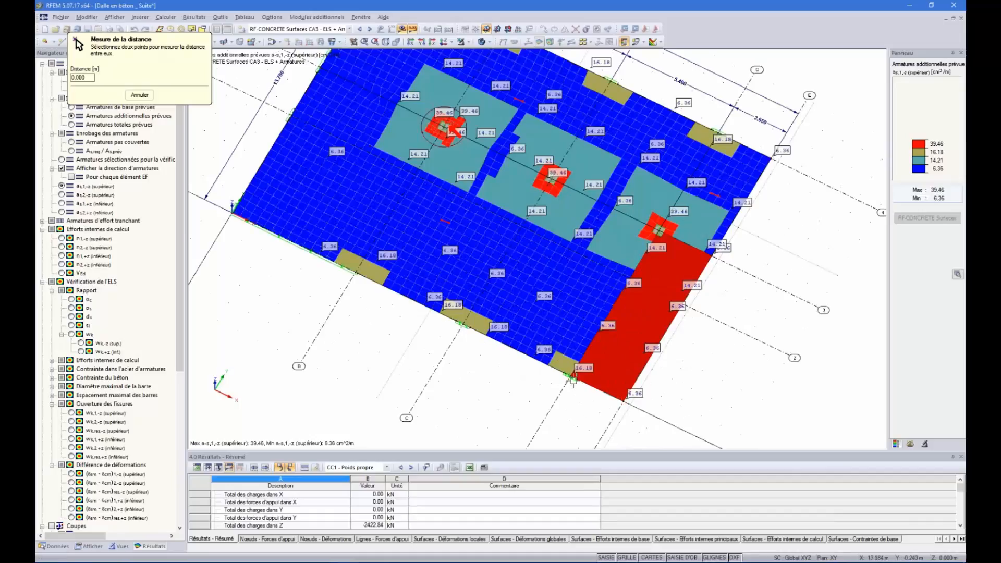
{"action": "scroll", "coordinate": [572, 378], "scroll_direction": "up", "scroll_amount": 1}
{"action": "scroll", "coordinate": [572, 378], "scroll_direction": "up", "scroll_amount": 1}
{"action": "left_click", "coordinate": [572, 378]}
{"action": "left_click", "coordinate": [646, 414]}
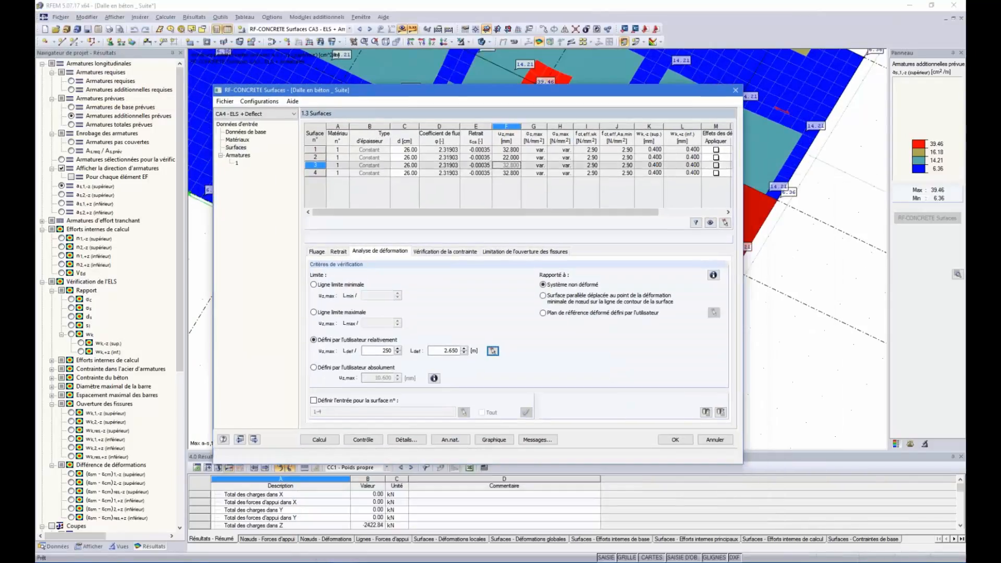
{"action": "left_click", "coordinate": [503, 173]}
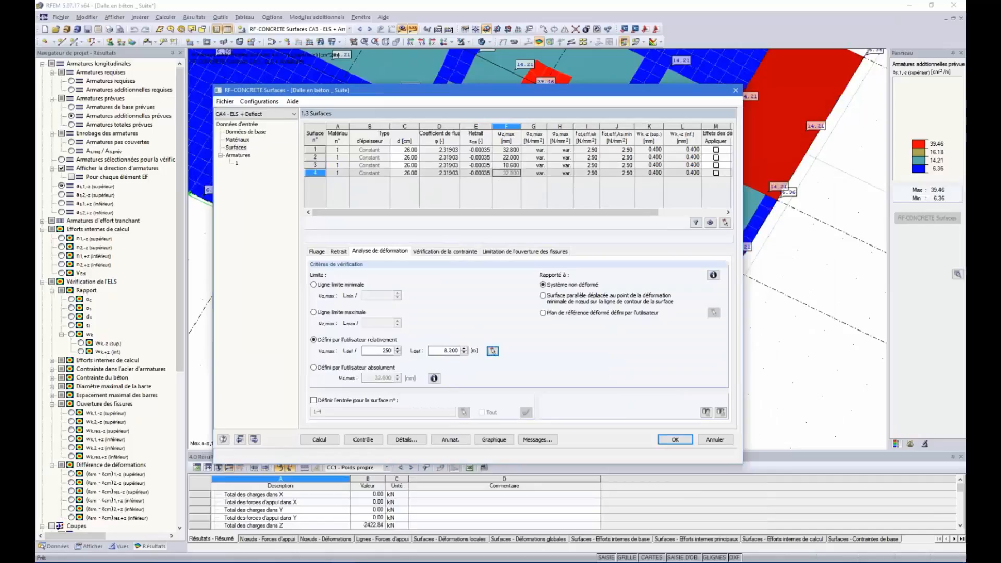
{"action": "left_click", "coordinate": [503, 164]}
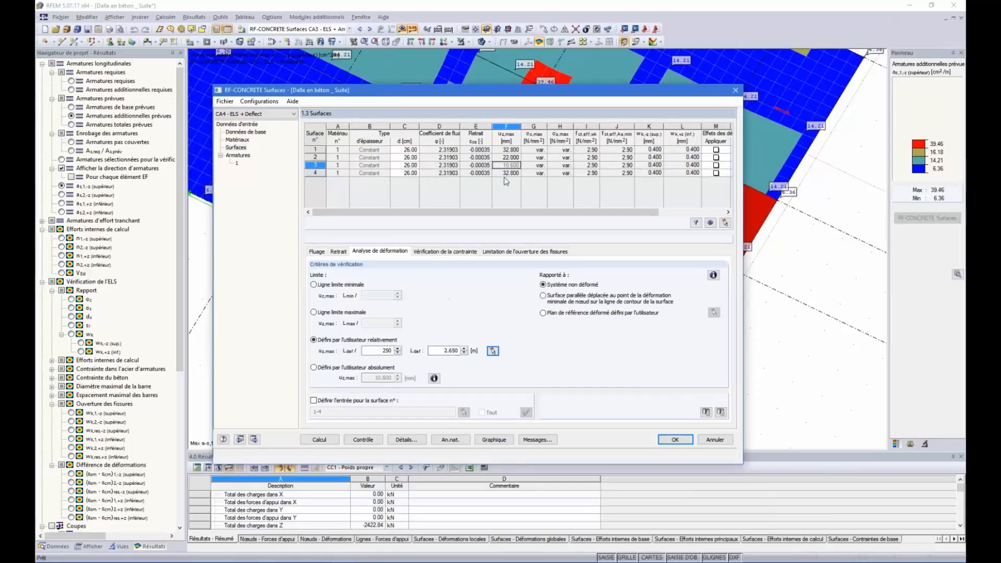
{"action": "left_click", "coordinate": [493, 350]}
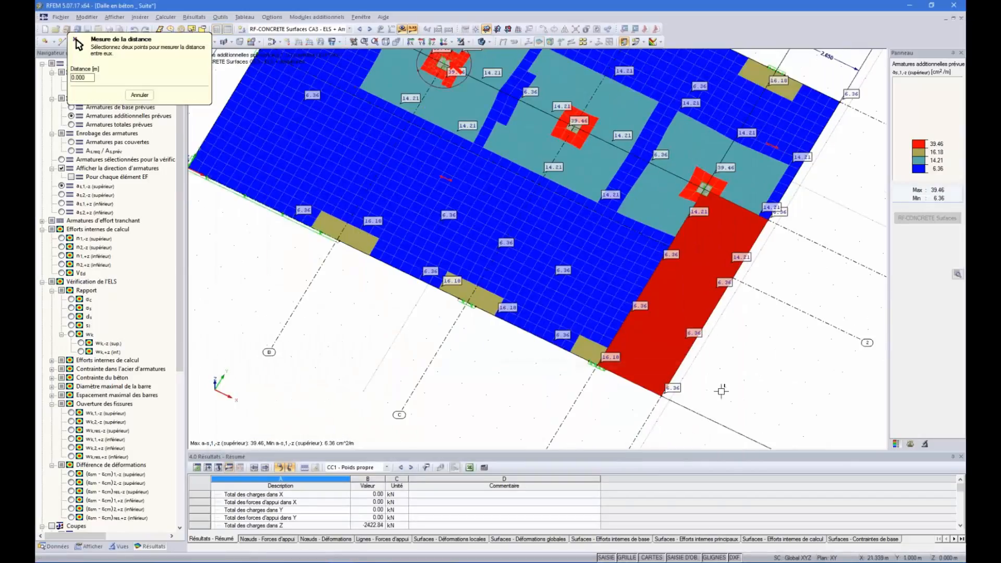
{"action": "middle_click_drag", "start_coordinate": [735, 382], "coordinate": [751, 244], "text": "ctrl"}
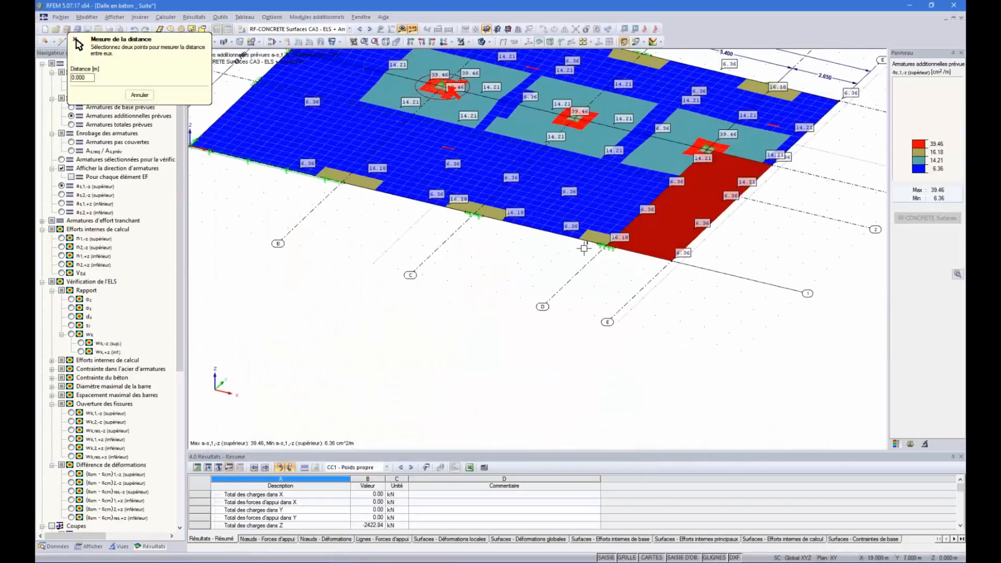
{"action": "left_click", "coordinate": [138, 95]}
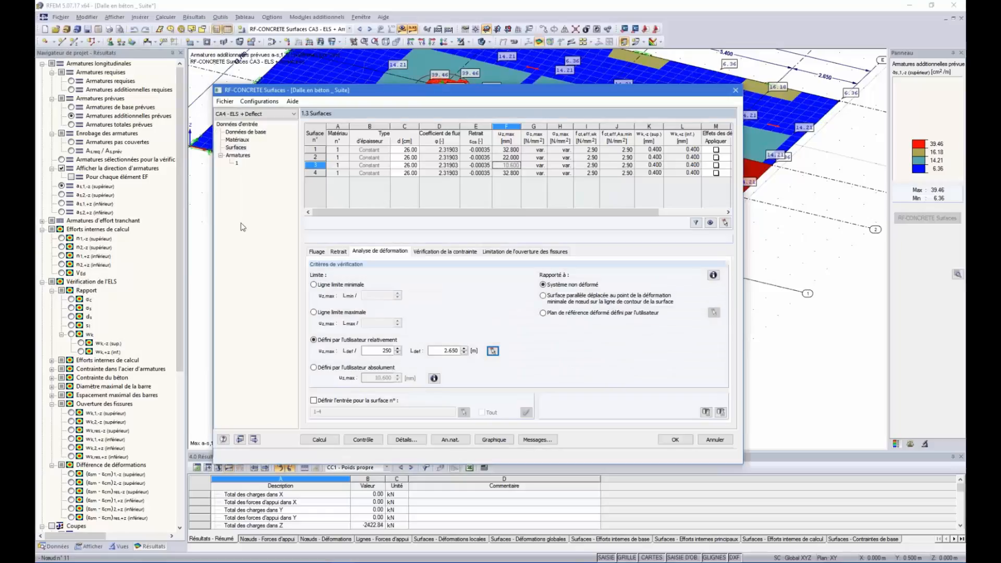
Set the relative deformation limit of surfaces 3 and 4 to L/100, picking a 2.650 m reference length for surface 4.
{"action": "double_click", "coordinate": [378, 350]}
{"action": "type", "text": "100"}
{"action": "left_click", "coordinate": [506, 174]}
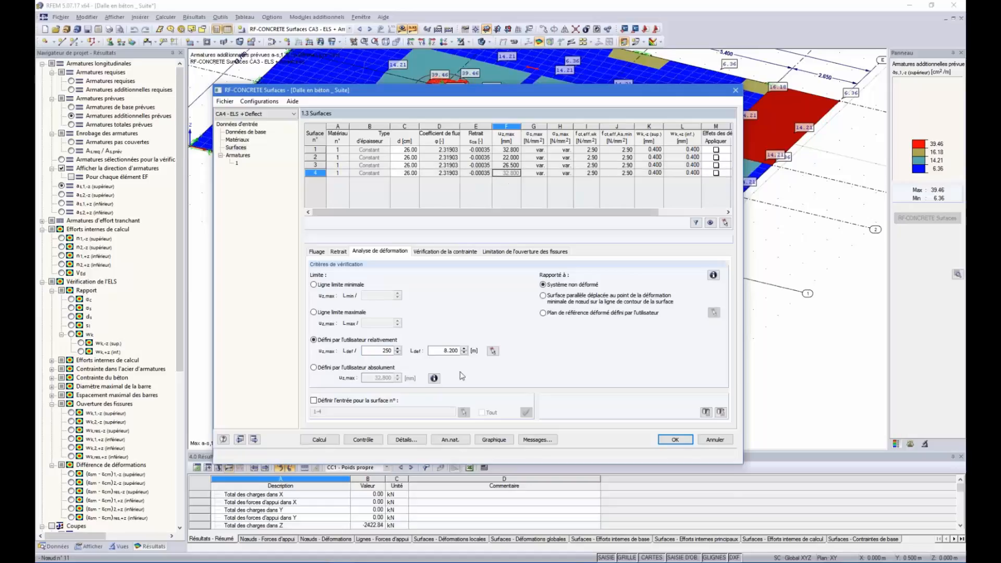
{"action": "double_click", "coordinate": [387, 350]}
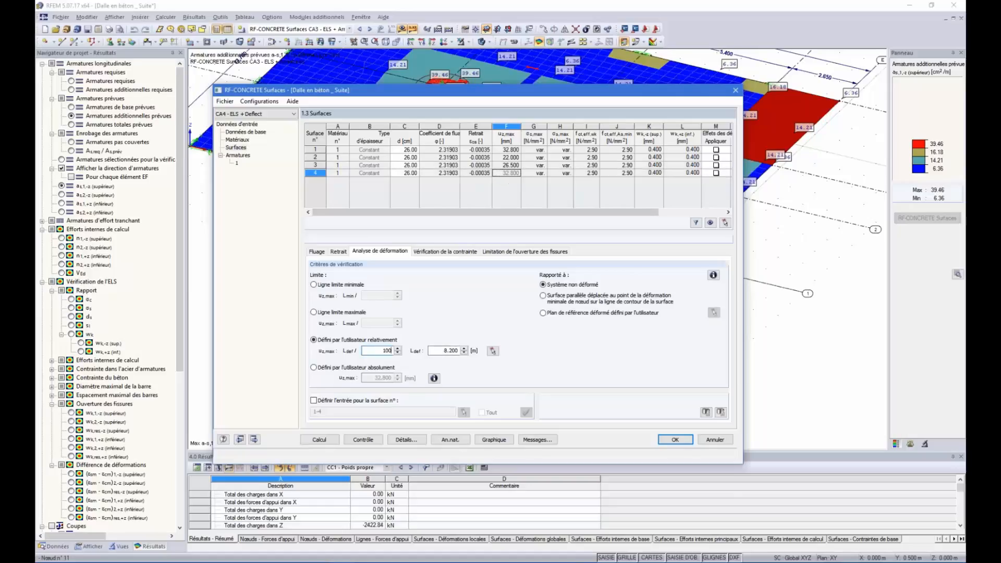
{"action": "left_click", "coordinate": [492, 350]}
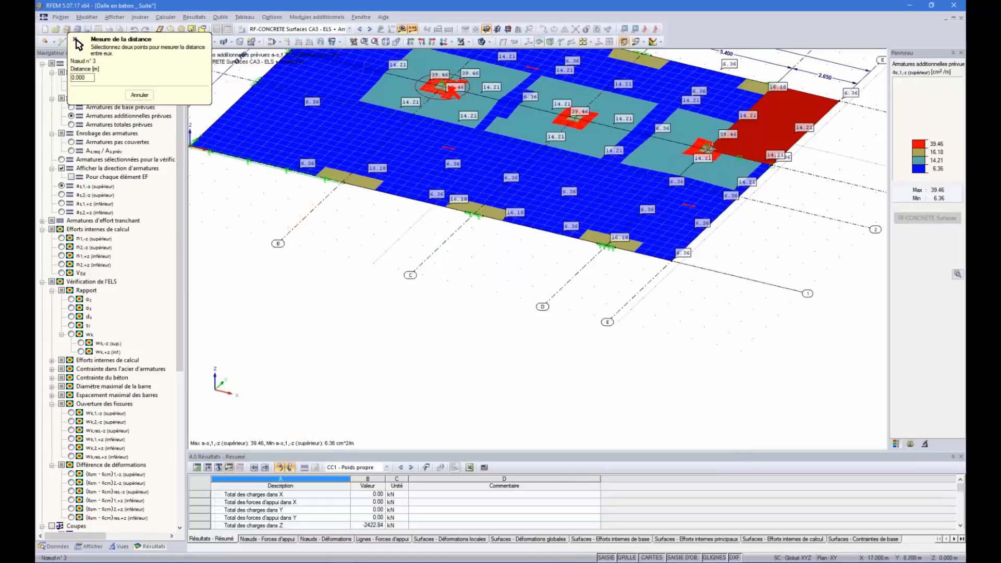
{"action": "left_click", "coordinate": [710, 148]}
{"action": "left_click", "coordinate": [774, 166]}
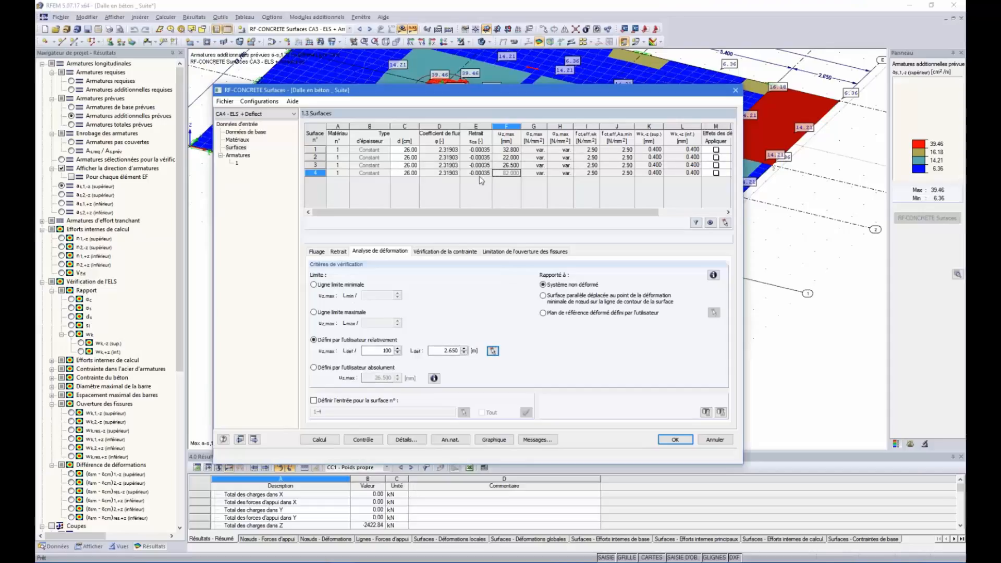
{"action": "left_click", "coordinate": [476, 166]}
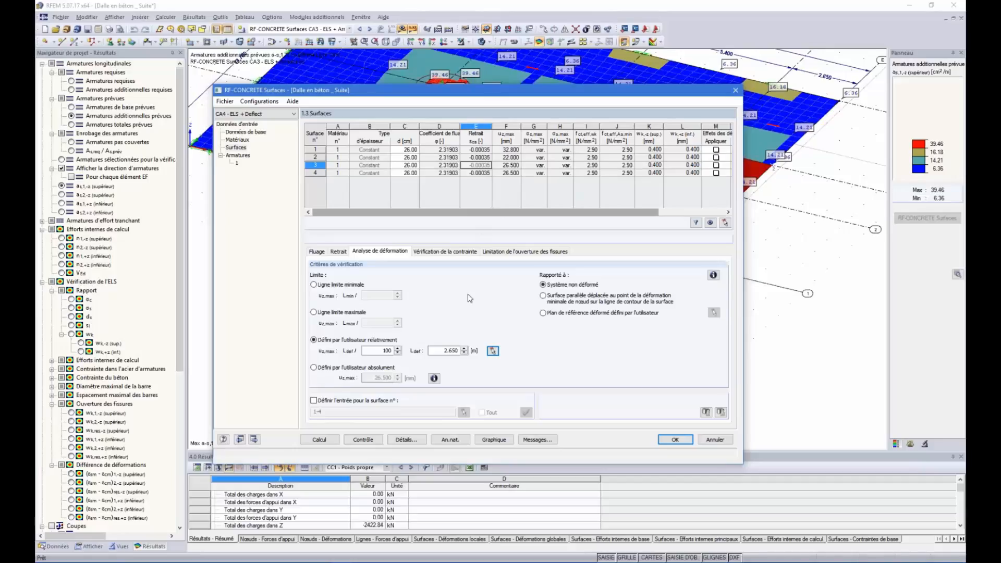
Calculate CA4 and examine its overall serviceability checks, including the local deflection, in the result table and on the model.
{"action": "left_click", "coordinate": [322, 441]}
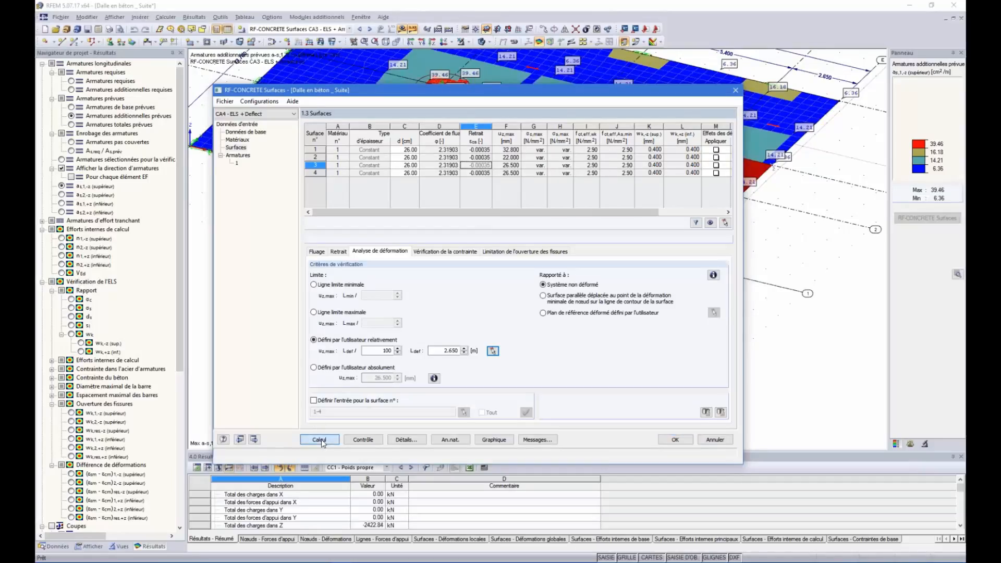
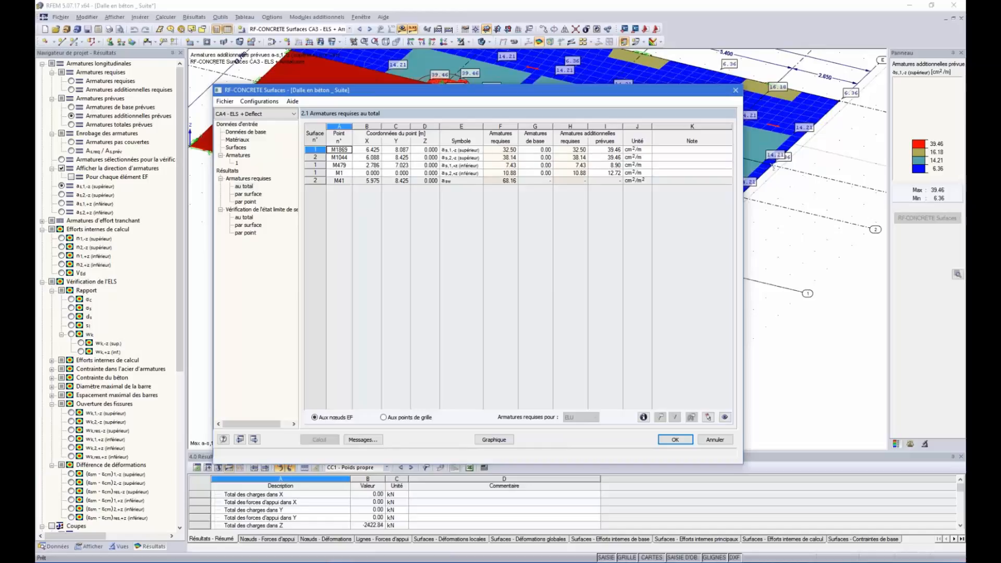
{"action": "left_click", "coordinate": [258, 209]}
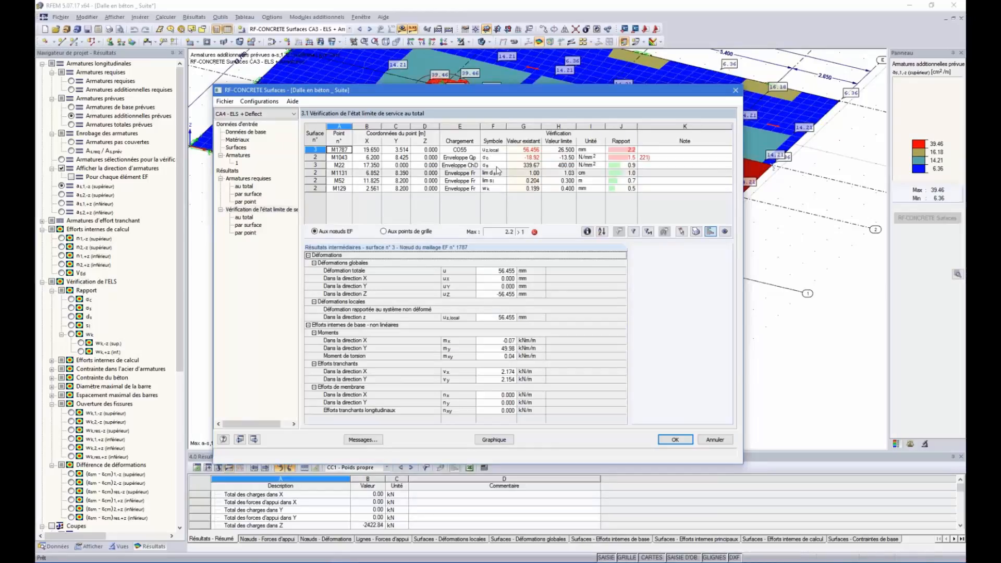
{"action": "left_click", "coordinate": [496, 151]}
{"action": "left_click", "coordinate": [539, 151]}
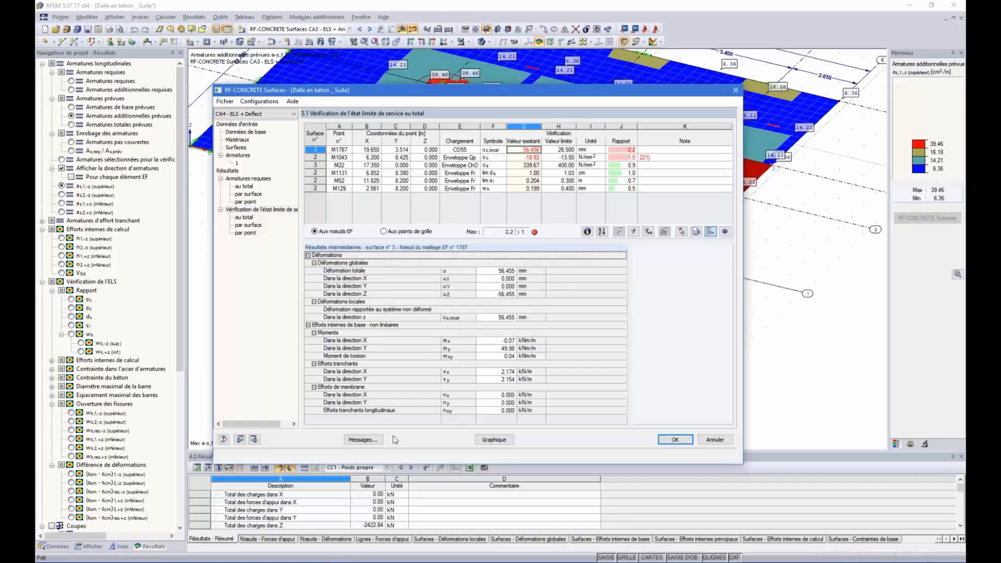
{"action": "left_click", "coordinate": [496, 440]}
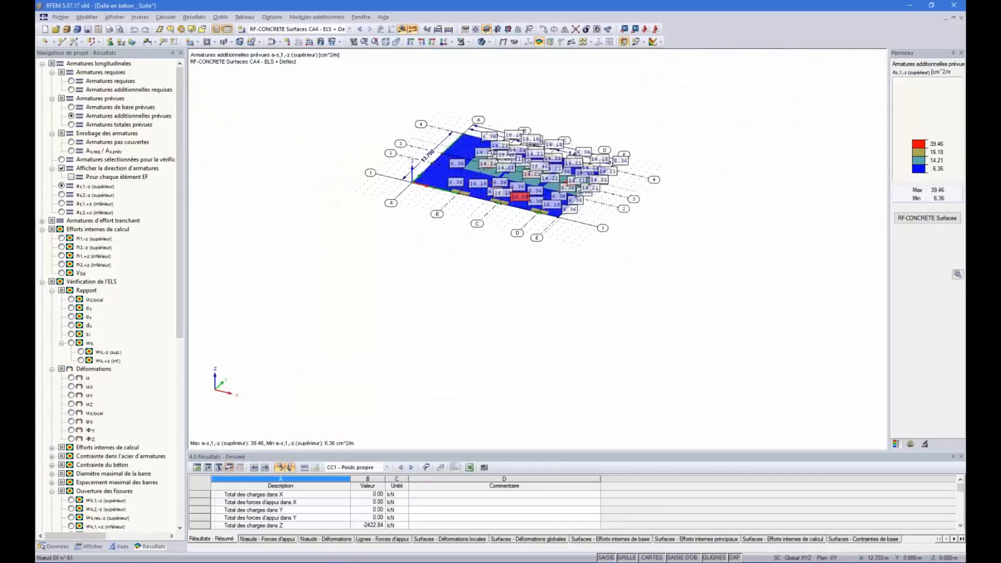
Display the total deformations u of CA4 on the slab, using the default display factor for deformation.
{"action": "scroll", "coordinate": [518, 148], "scroll_direction": "up", "scroll_amount": 4}
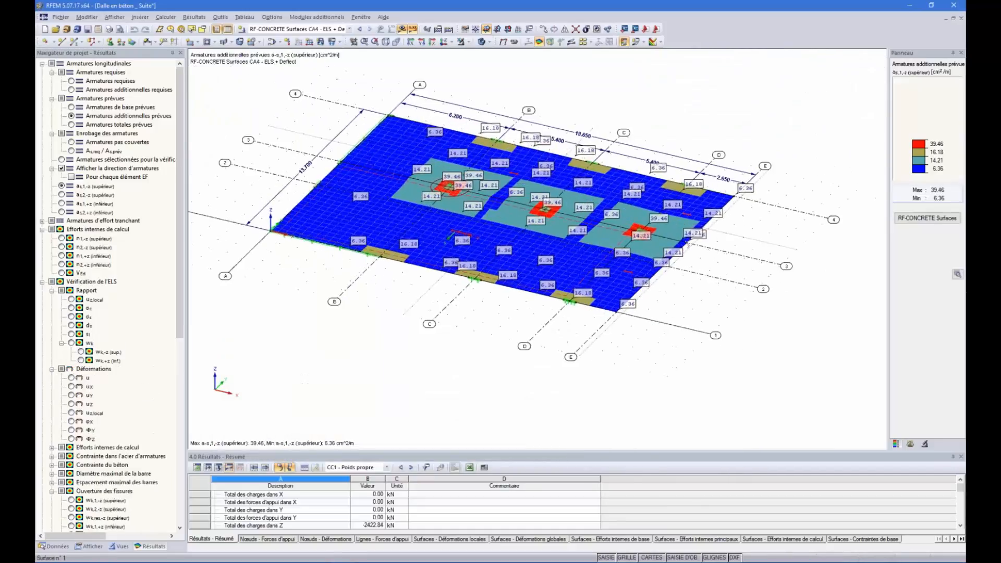
{"action": "middle_click_drag", "start_coordinate": [518, 147], "coordinate": [521, 194], "text": "ctrl"}
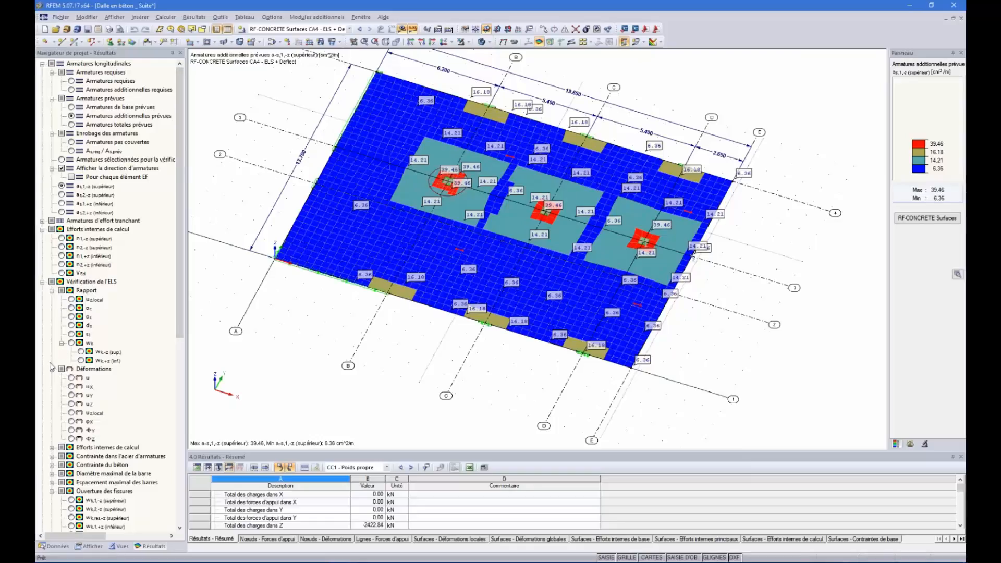
{"action": "left_click", "coordinate": [71, 377]}
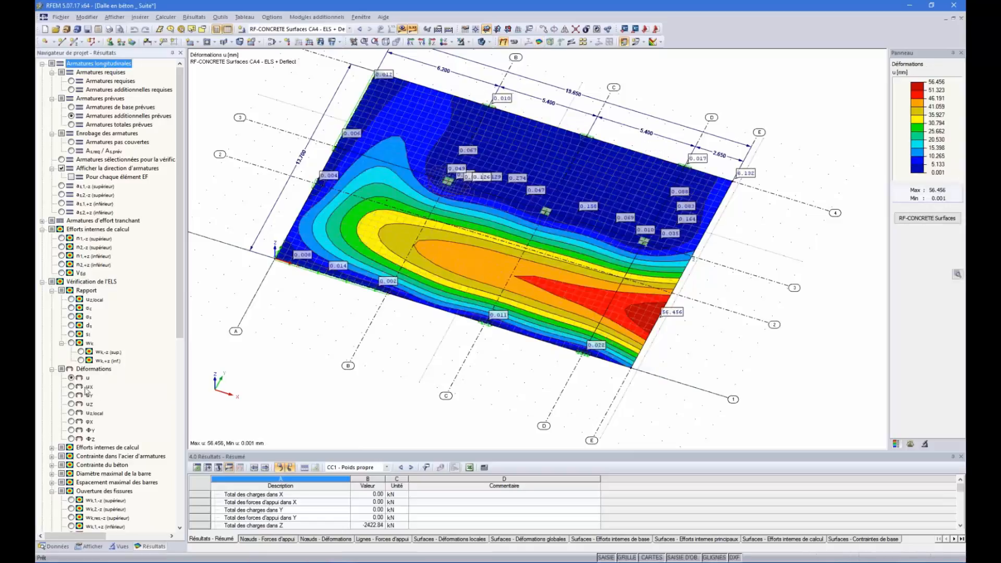
{"action": "left_click", "coordinate": [910, 445]}
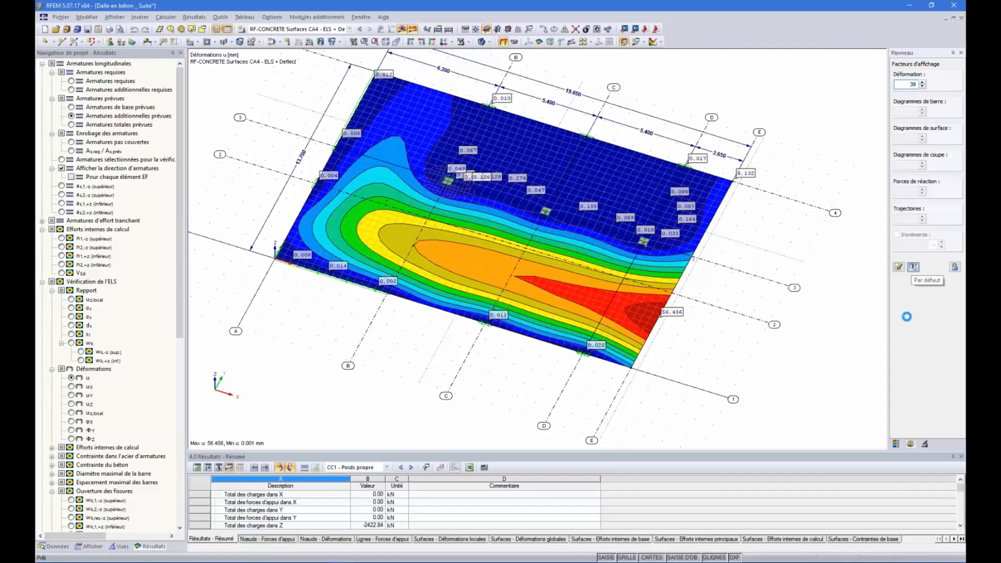
{"action": "left_click", "coordinate": [913, 267]}
{"action": "left_click", "coordinate": [896, 445]}
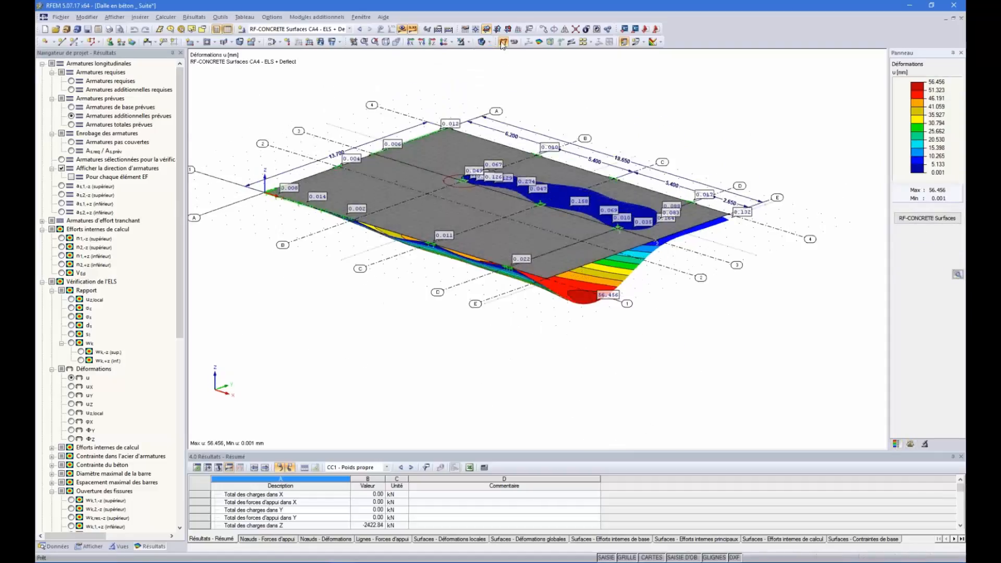
Change the model rendering to uncover the deformed slab and examine the deflected shape along axes 1 to 3.
{"action": "left_click", "coordinate": [478, 43]}
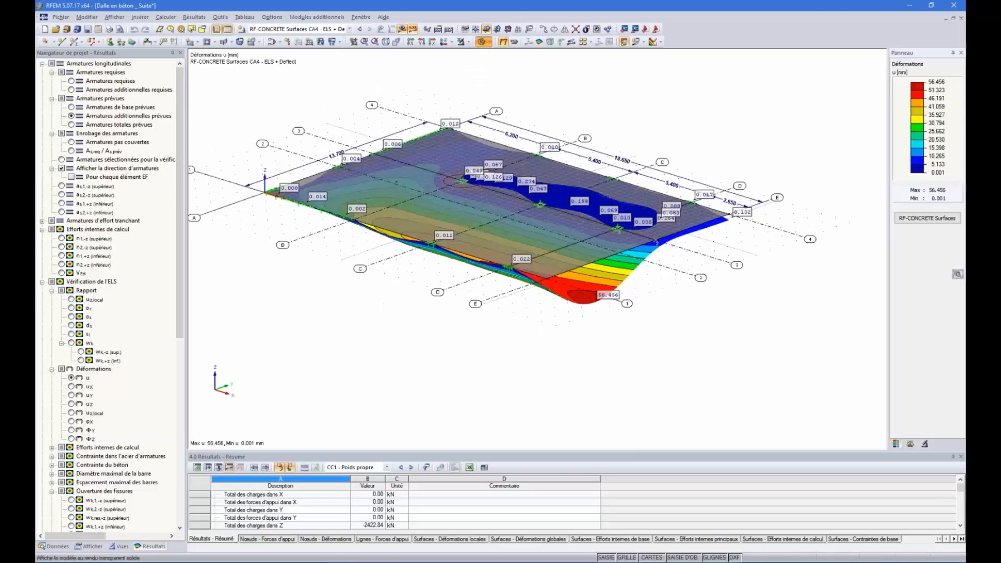
{"action": "middle_click_drag", "start_coordinate": [506, 191], "coordinate": [524, 276], "text": "ctrl"}
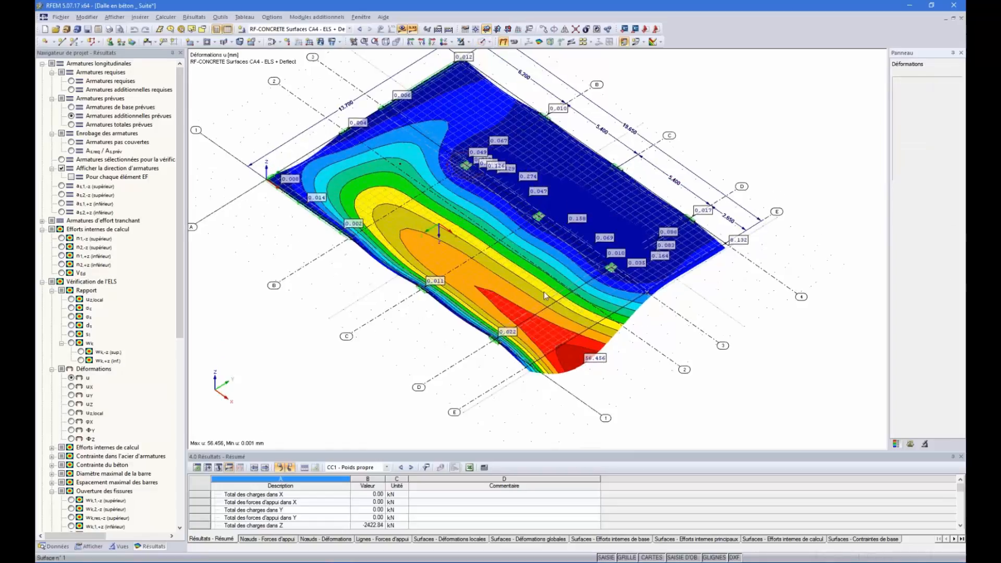
{"action": "scroll", "coordinate": [415, 248], "scroll_direction": "up", "scroll_amount": 4}
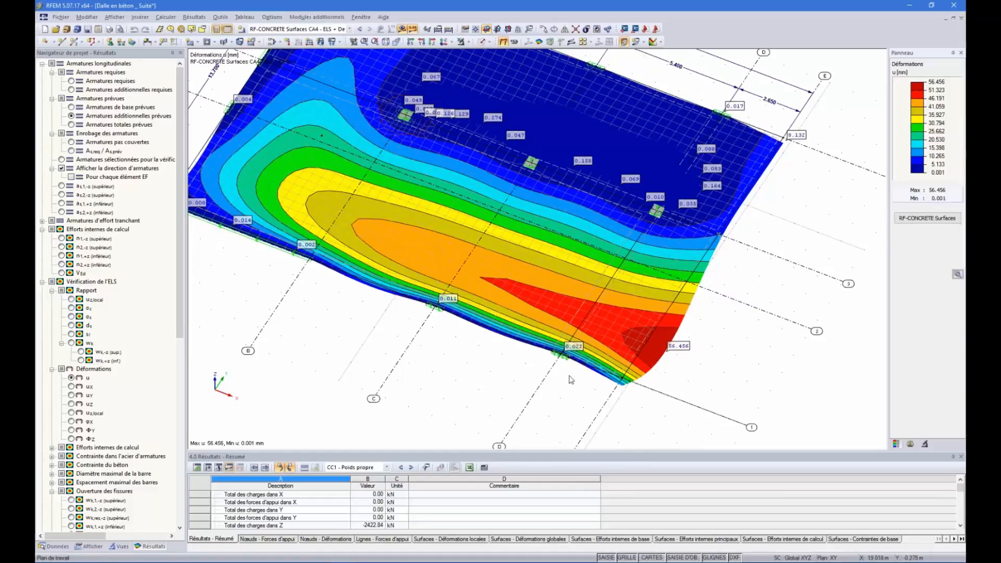
{"action": "middle_click_drag", "start_coordinate": [433, 253], "coordinate": [550, 296], "text": "ctrl"}
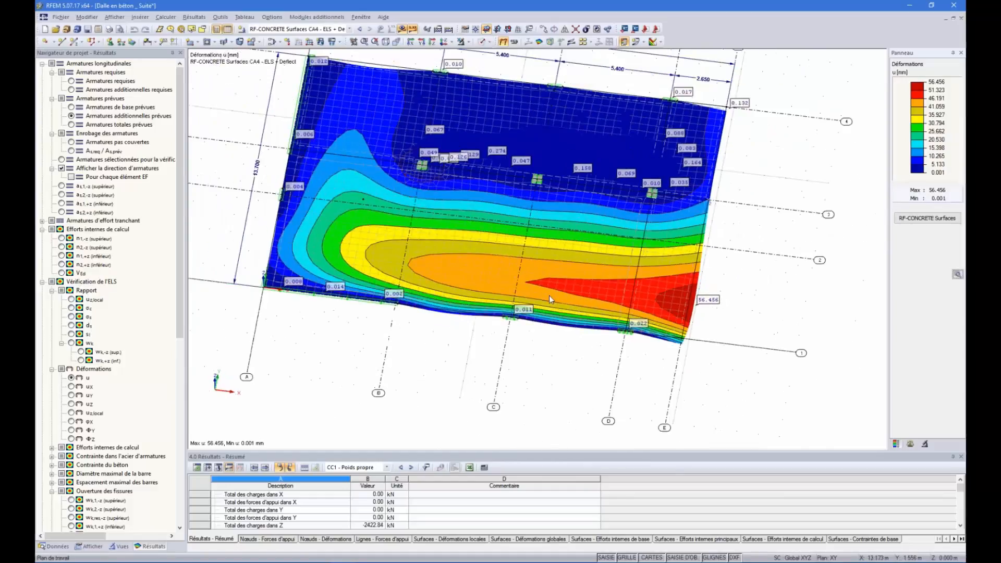
Compare the serviceability ratio for local deflection uz,local with the total deformation u across the slab.
{"action": "left_click", "coordinate": [72, 299]}
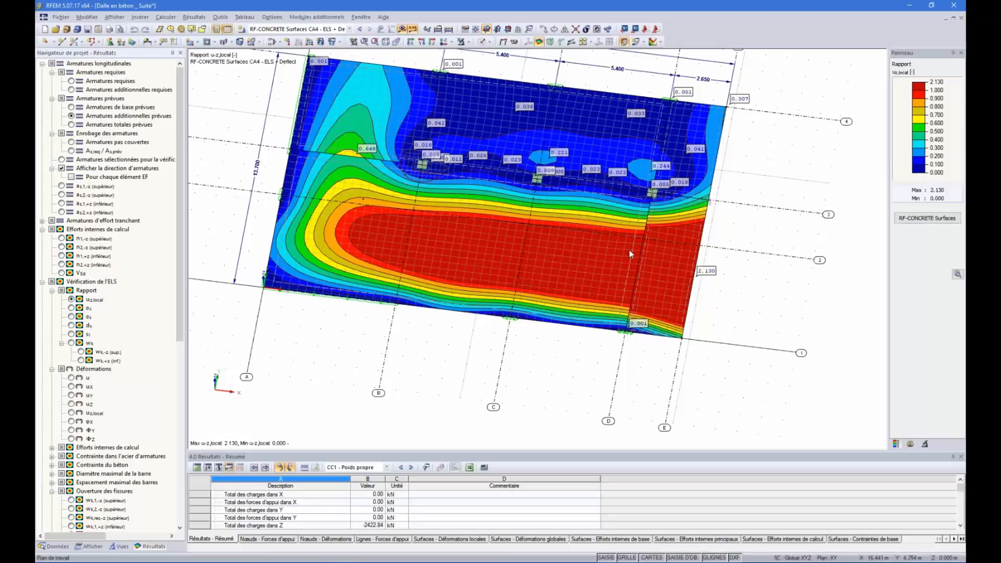
{"action": "middle_click_drag", "start_coordinate": [491, 271], "coordinate": [502, 286], "text": "ctrl"}
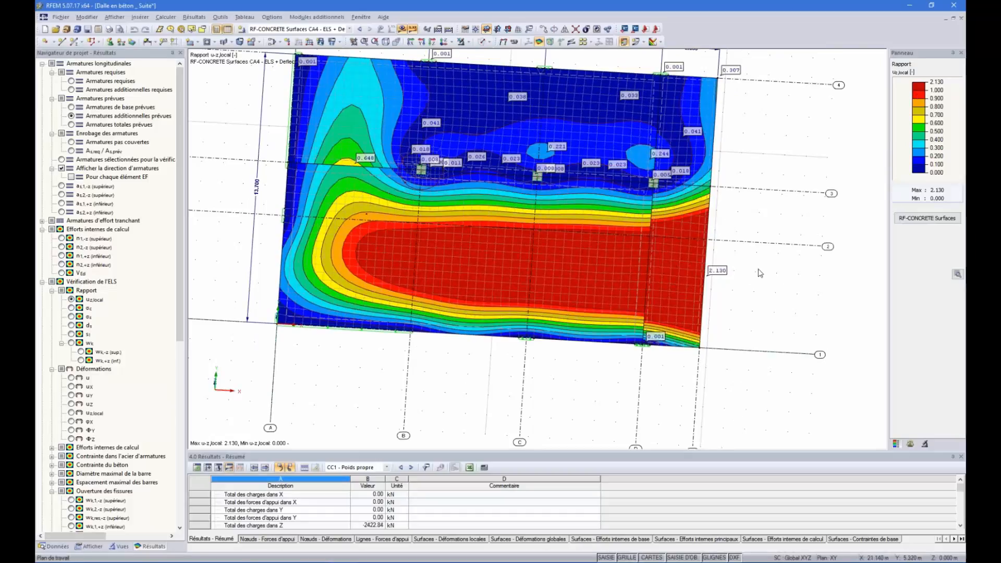
{"action": "middle_click_drag", "start_coordinate": [758, 269], "coordinate": [651, 305], "text": "ctrl"}
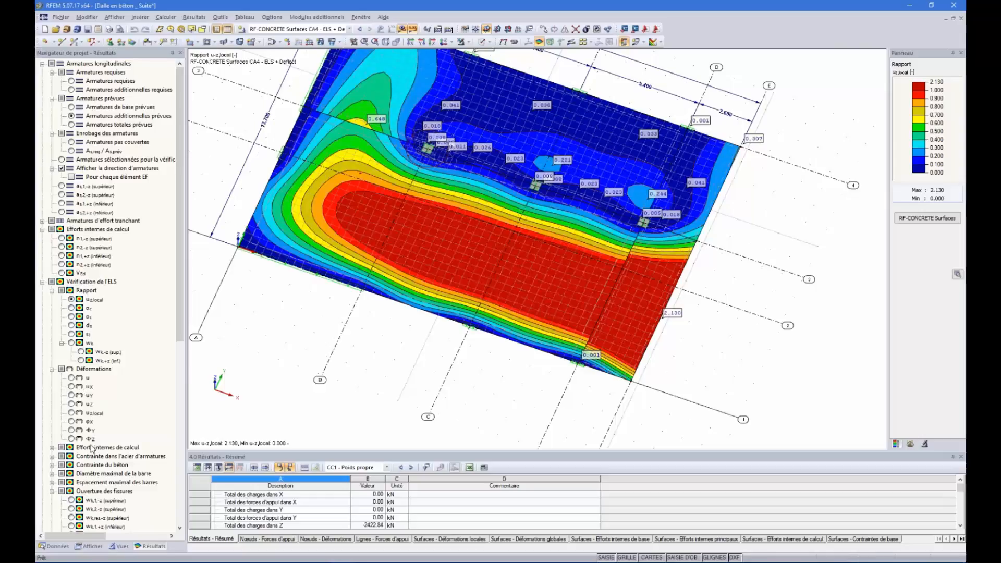
{"action": "left_click", "coordinate": [71, 377]}
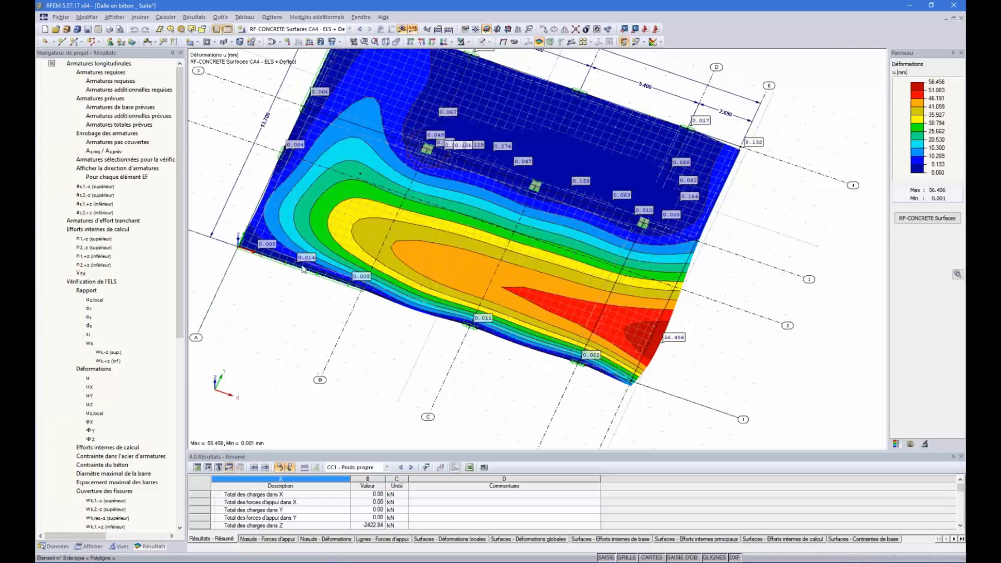
{"action": "middle_click_drag", "start_coordinate": [405, 346], "coordinate": [545, 213], "text": "ctrl"}
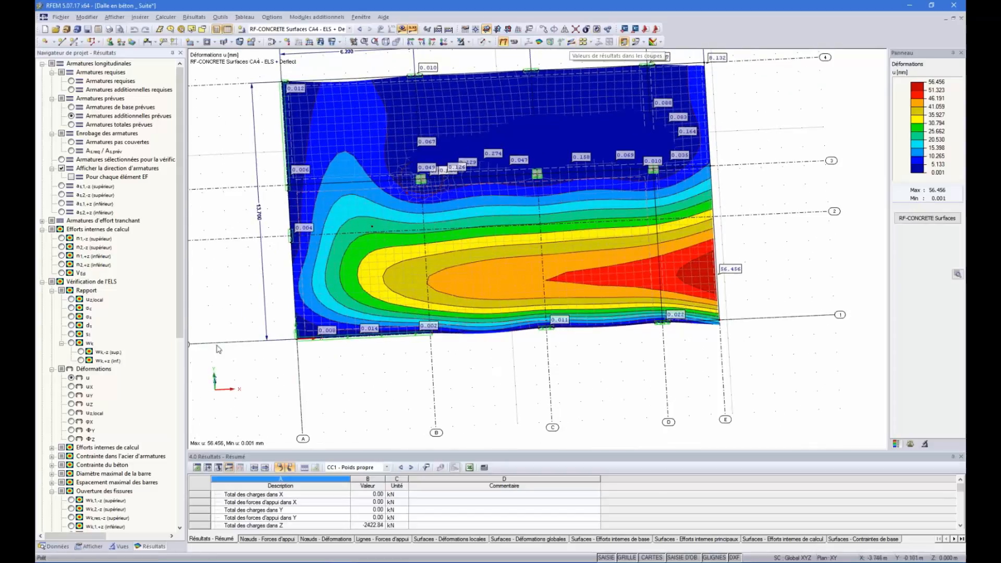
Switch off sections A - B, B - C and C - D and show the deformation diagram along section 1 - 2.
{"action": "scroll", "coordinate": [149, 459], "scroll_direction": "down", "scroll_amount": 12}
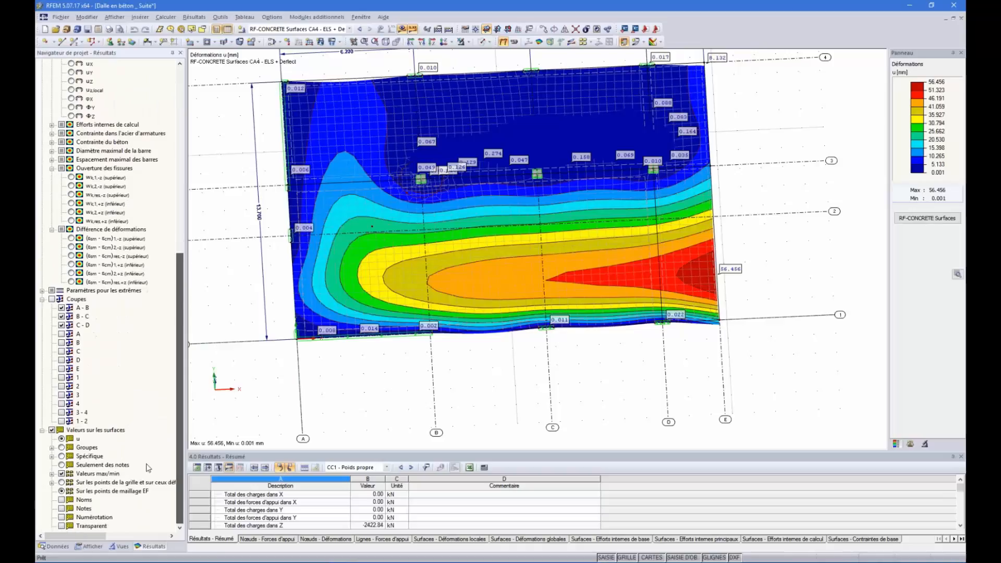
{"action": "left_click", "coordinate": [61, 316]}
{"action": "left_click", "coordinate": [61, 308]}
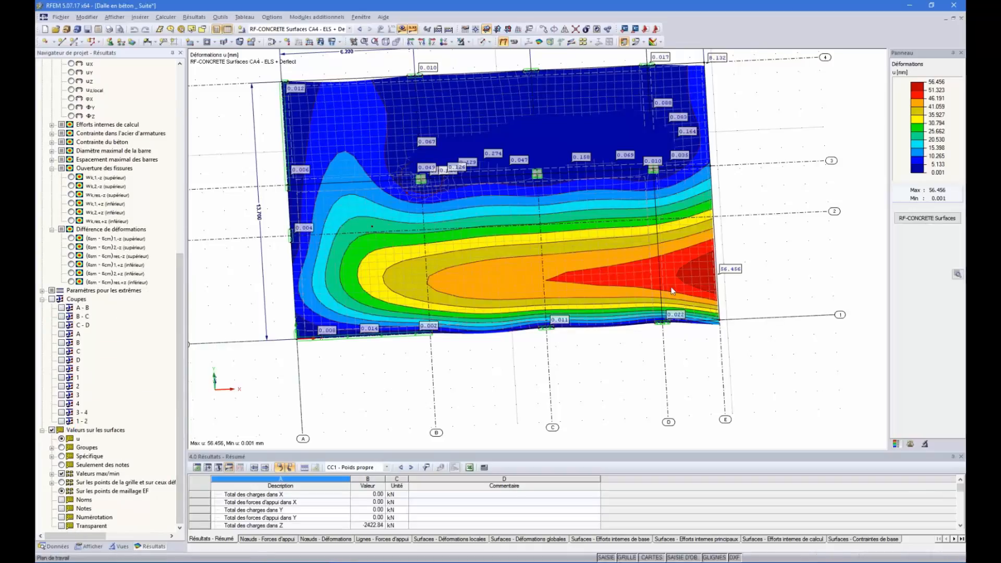
{"action": "middle_click_drag", "start_coordinate": [674, 291], "coordinate": [634, 293], "text": "ctrl"}
{"action": "left_click", "coordinate": [572, 42]}
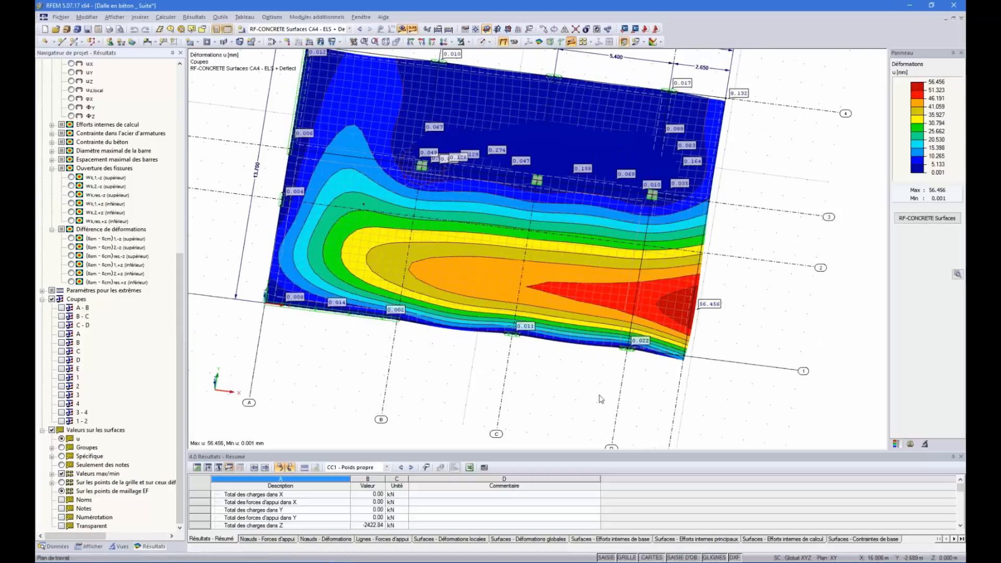
{"action": "middle_click_drag", "start_coordinate": [604, 408], "coordinate": [641, 338], "text": "ctrl"}
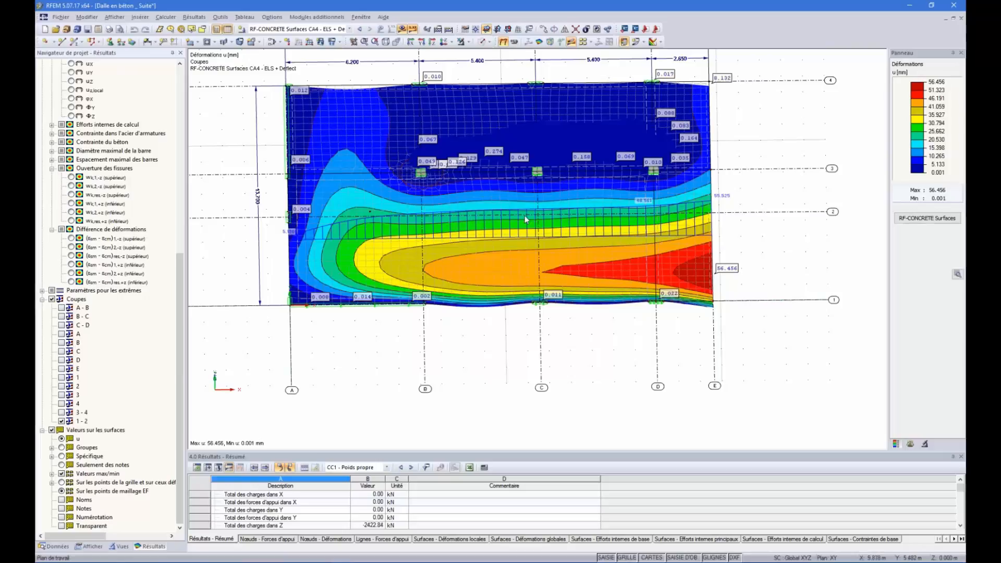
{"action": "middle_click_drag", "start_coordinate": [526, 219], "coordinate": [537, 277], "text": "ctrl"}
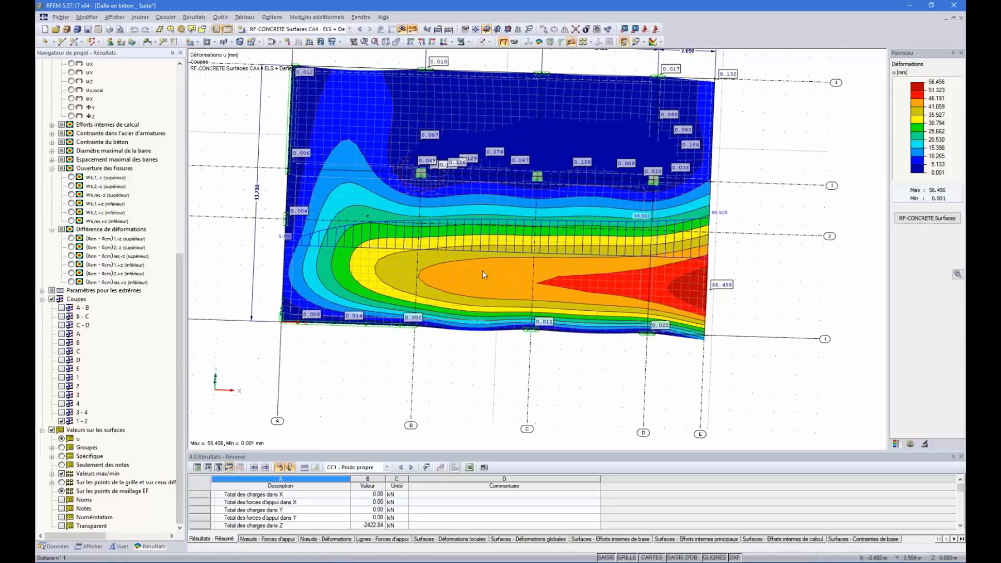
Show the section descriptions, inspect the start of section 1 - 2 at the slab edge on axis A, and hide the descriptions again.
{"action": "left_click", "coordinate": [86, 545]}
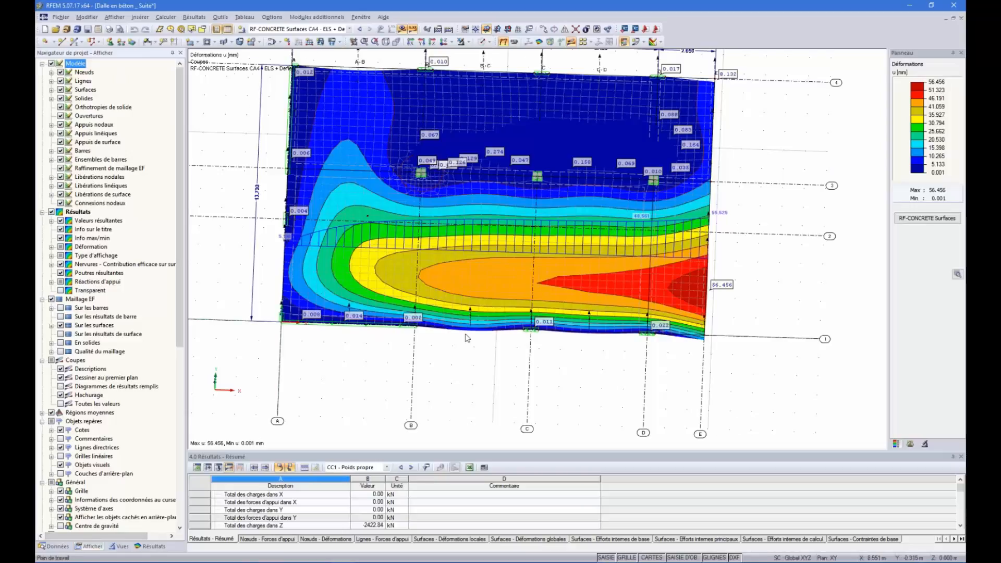
{"action": "middle_click_drag", "start_coordinate": [467, 338], "coordinate": [362, 124], "text": "ctrl"}
{"action": "scroll", "coordinate": [352, 139], "scroll_direction": "up", "scroll_amount": 3}
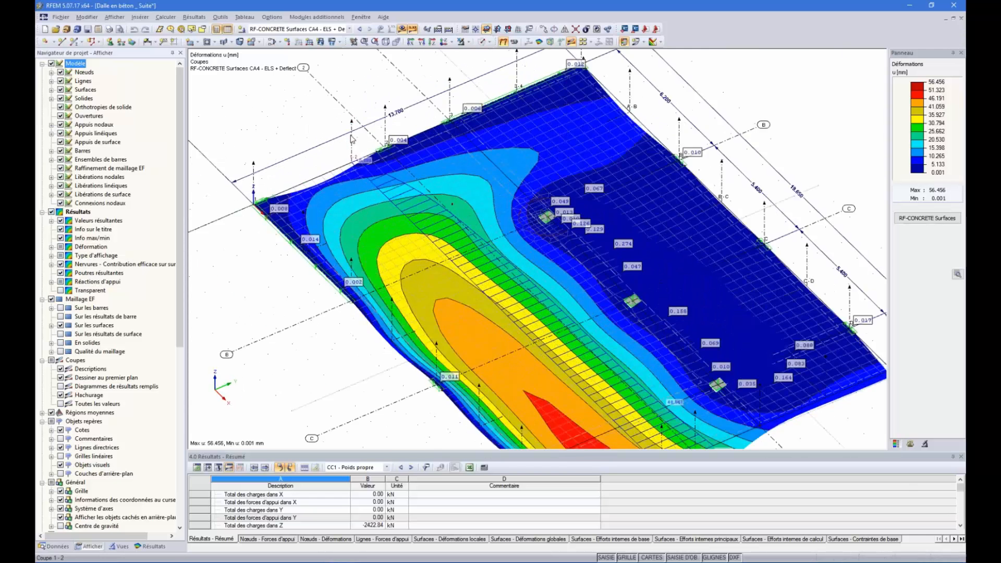
{"action": "scroll", "coordinate": [353, 146], "scroll_direction": "up", "scroll_amount": 2}
{"action": "scroll", "coordinate": [371, 214], "scroll_direction": "up", "scroll_amount": 5}
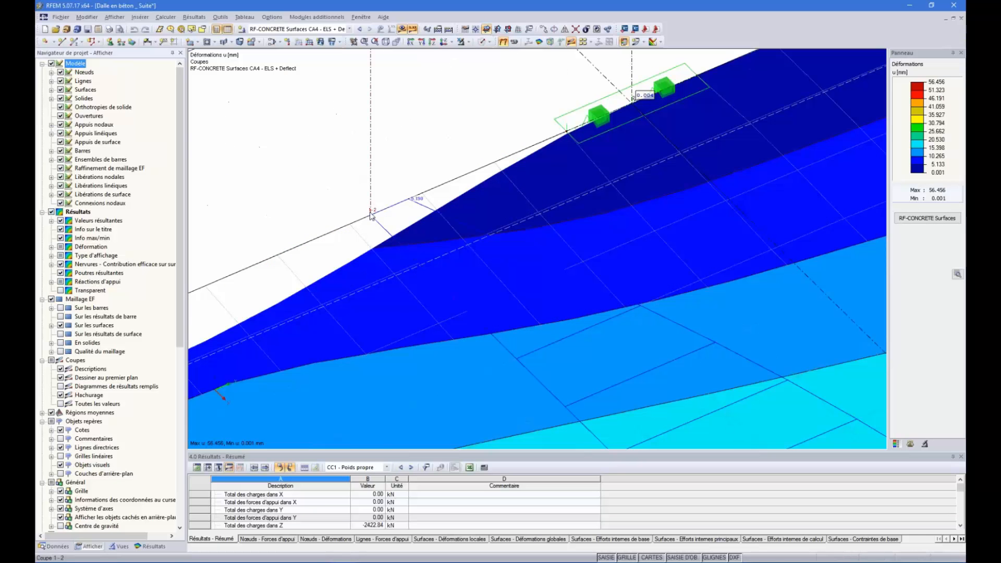
{"action": "scroll", "coordinate": [371, 215], "scroll_direction": "down", "scroll_amount": 2}
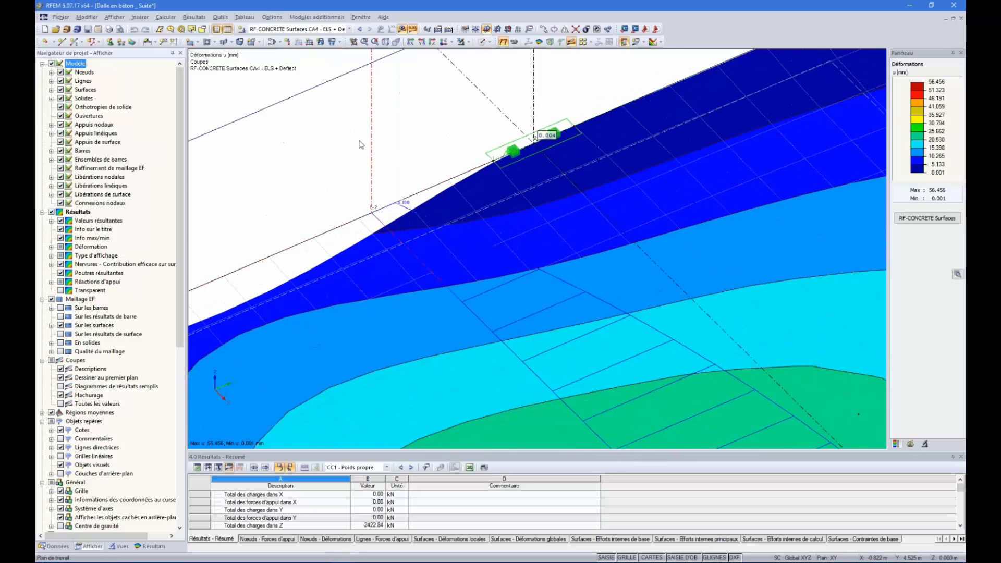
{"action": "scroll", "coordinate": [361, 144], "scroll_direction": "down", "scroll_amount": 8}
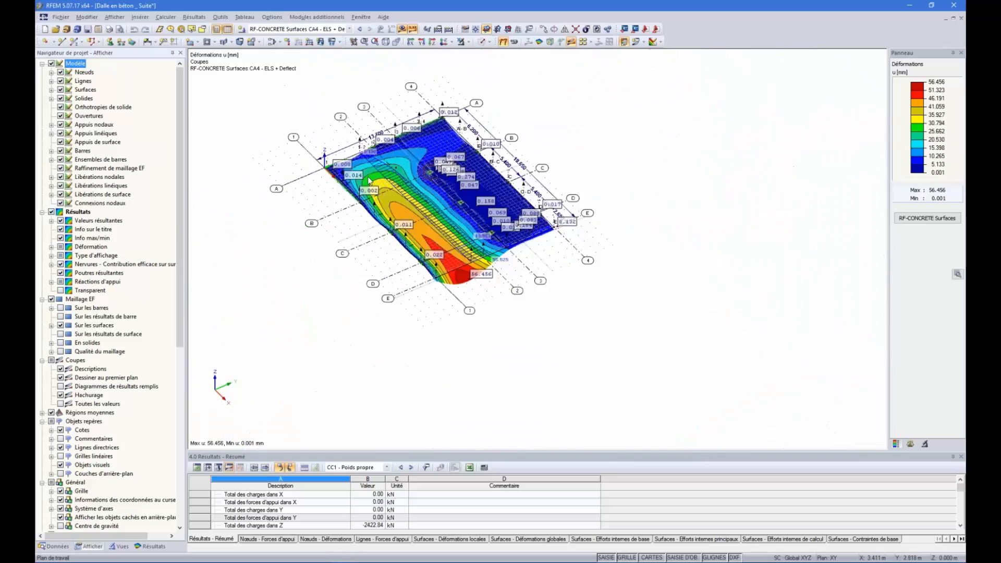
{"action": "scroll", "coordinate": [369, 180], "scroll_direction": "up", "scroll_amount": 4}
{"action": "middle_click_drag", "start_coordinate": [369, 180], "coordinate": [558, 344], "text": "ctrl"}
{"action": "scroll", "coordinate": [558, 344], "scroll_direction": "down", "scroll_amount": 3}
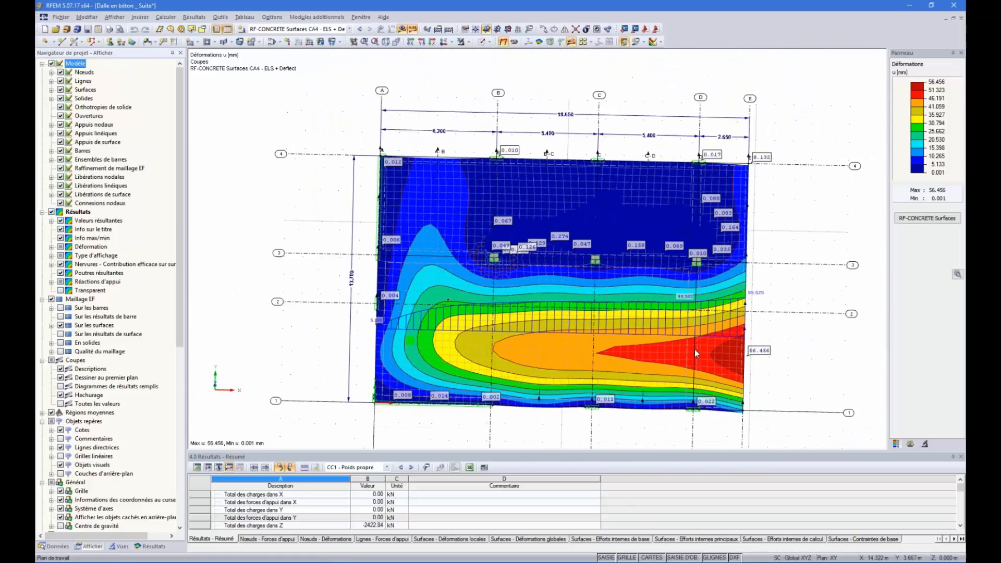
{"action": "scroll", "coordinate": [730, 352], "scroll_direction": "up", "scroll_amount": 1}
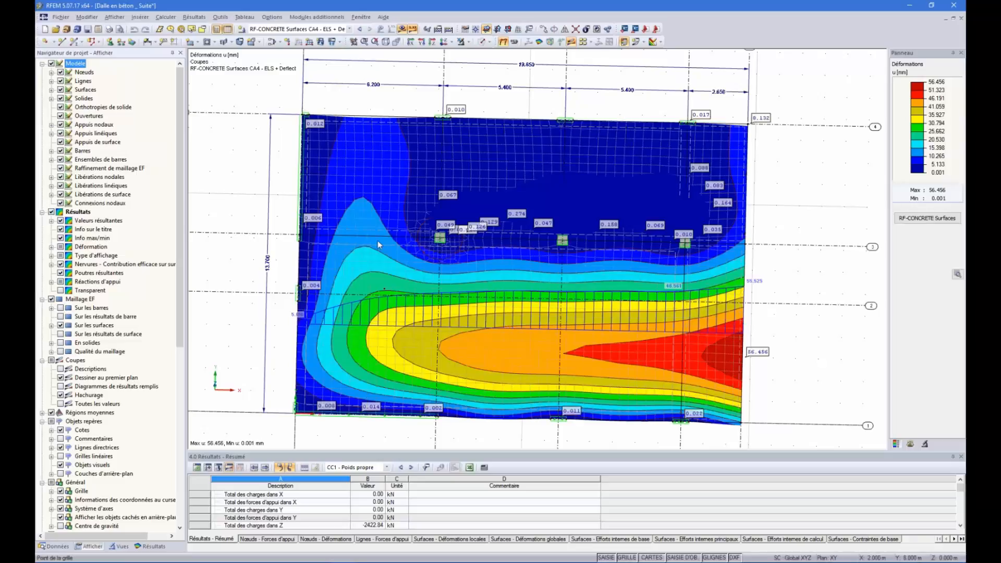
{"action": "middle_click_drag", "start_coordinate": [485, 353], "coordinate": [478, 390], "text": "ctrl"}
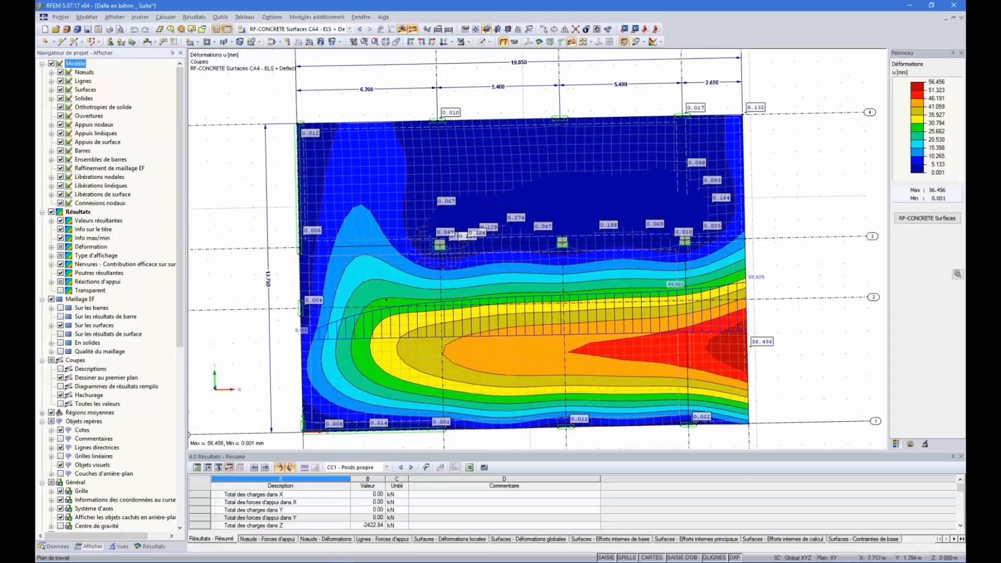
Set a plan view of the slab and turn off the coloured isobands, keeping the section 1 - 2 diagram.
{"action": "left_click", "coordinate": [444, 42]}
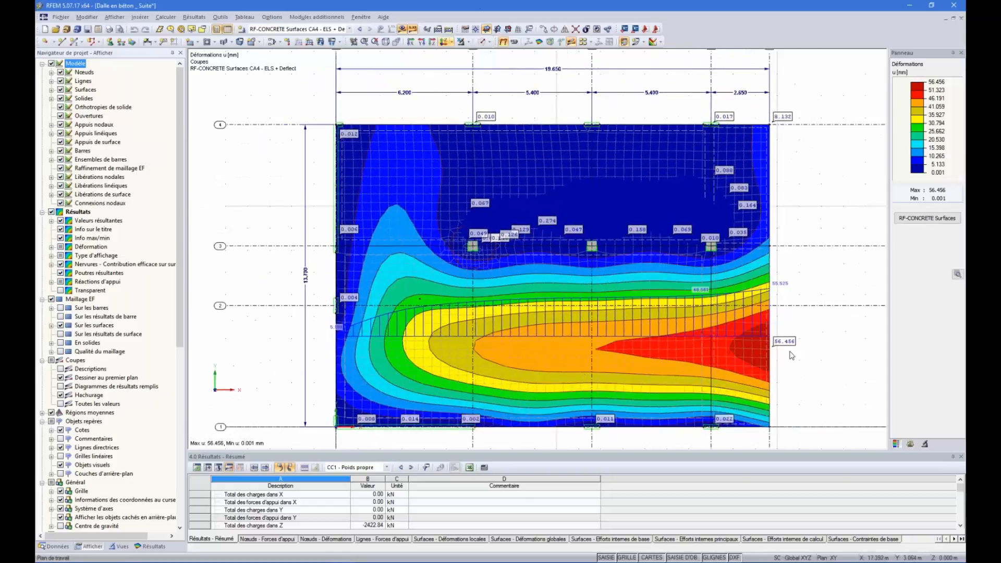
{"action": "scroll", "coordinate": [744, 353], "scroll_direction": "up", "scroll_amount": 2}
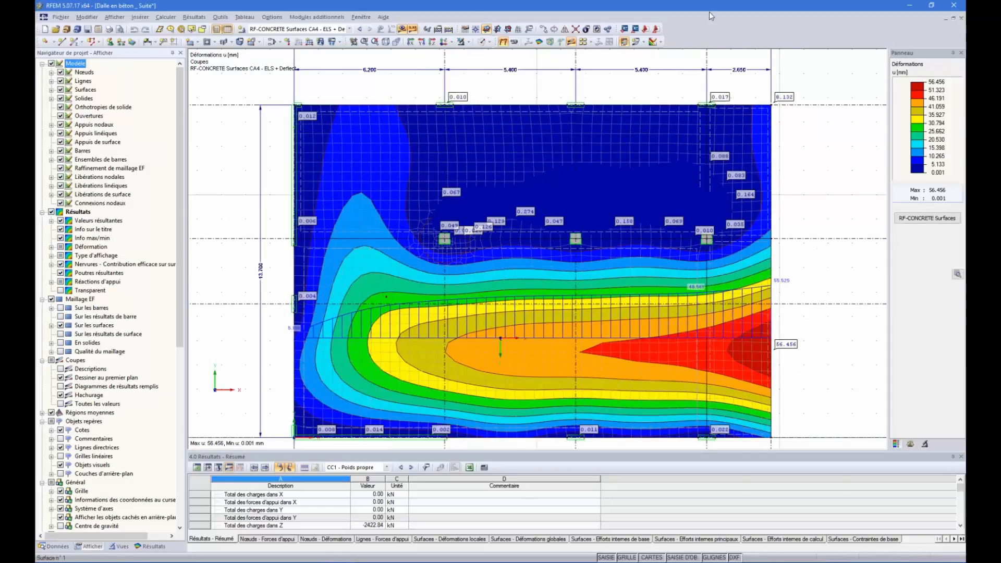
{"action": "left_click", "coordinate": [661, 42]}
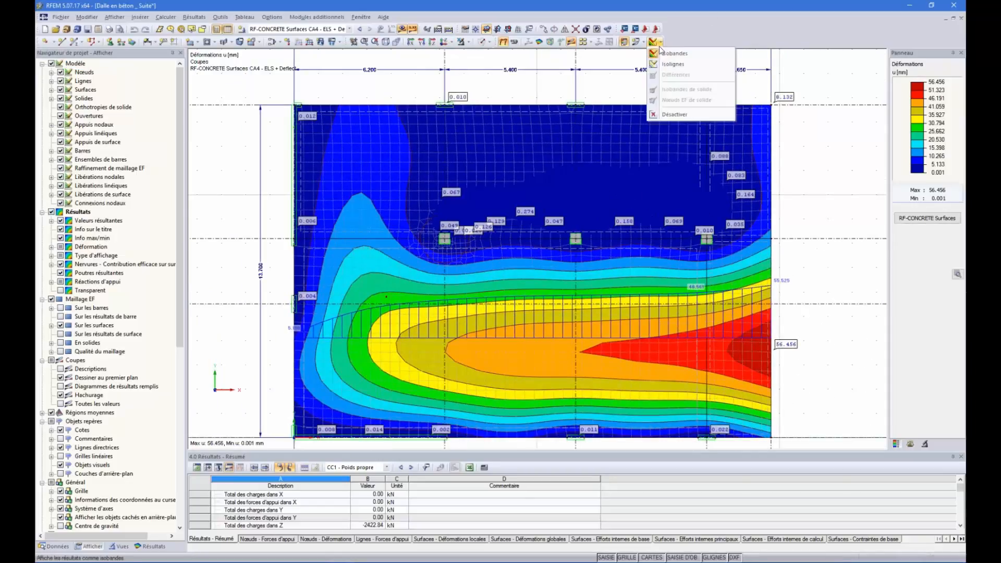
{"action": "left_click", "coordinate": [664, 115]}
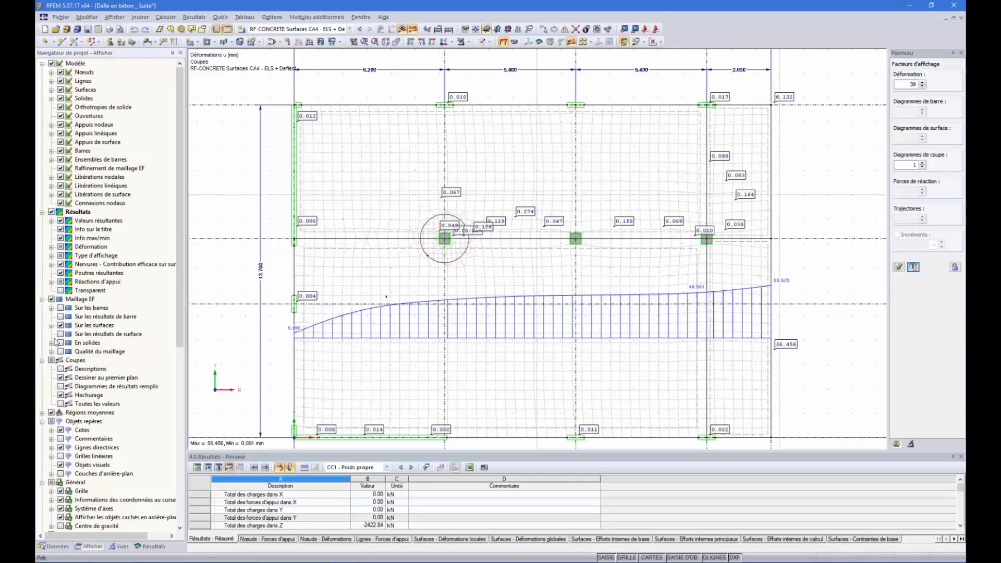
Examine the result diagram of deformation u along section 1 - 2 in its own window, and close it.
{"action": "left_click", "coordinate": [151, 546]}
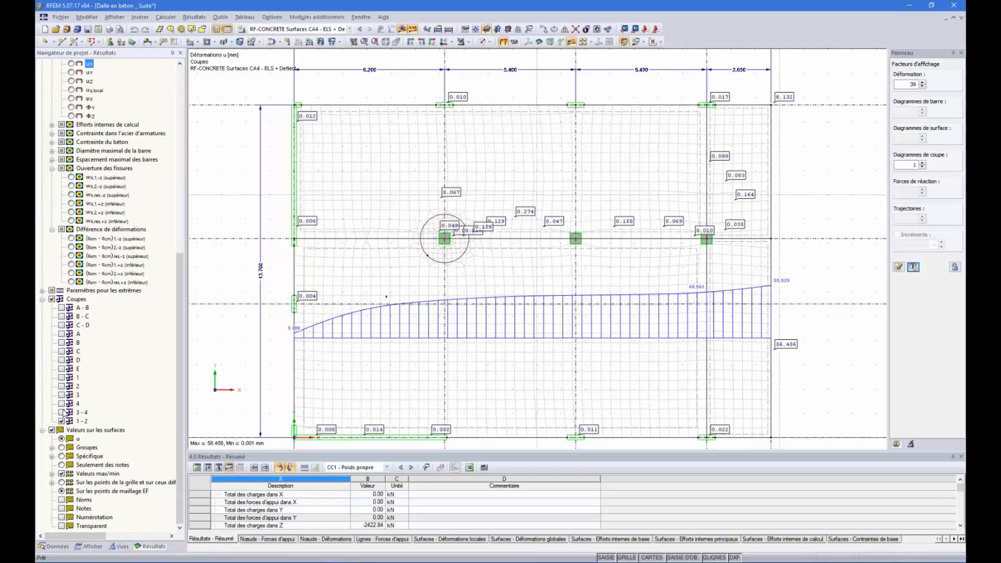
{"action": "right_click", "coordinate": [78, 421]}
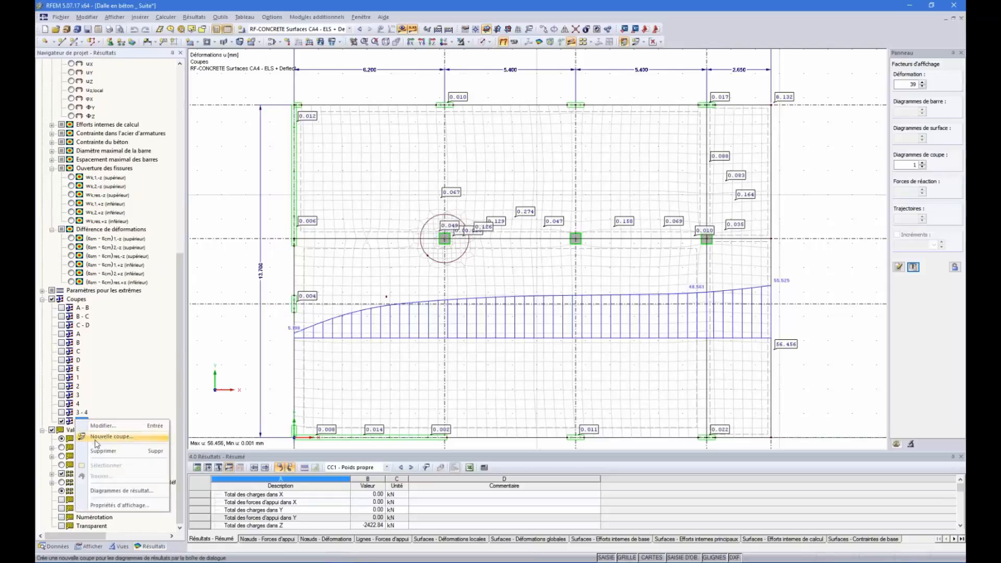
{"action": "left_click", "coordinate": [111, 491]}
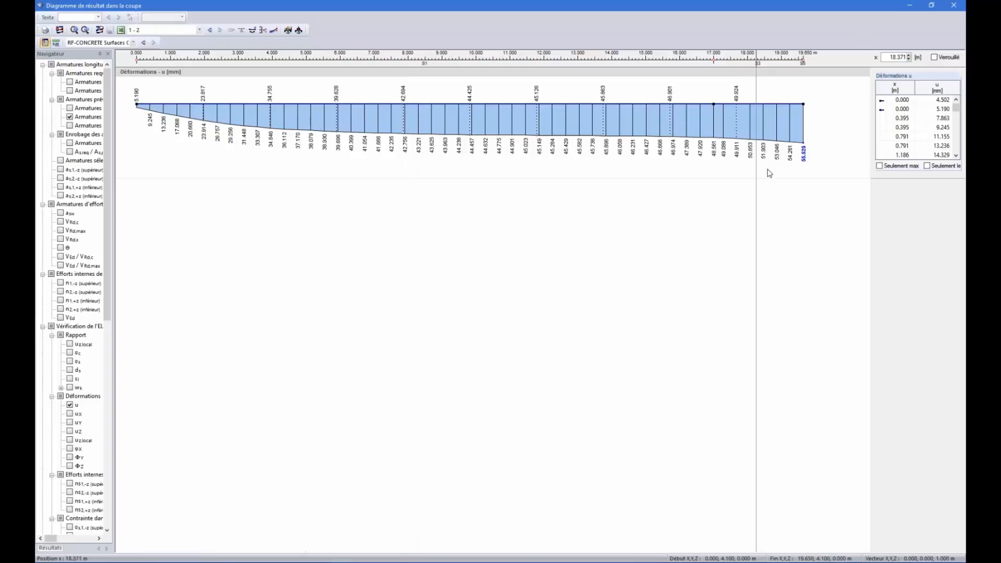
{"action": "left_click", "coordinate": [953, 6]}
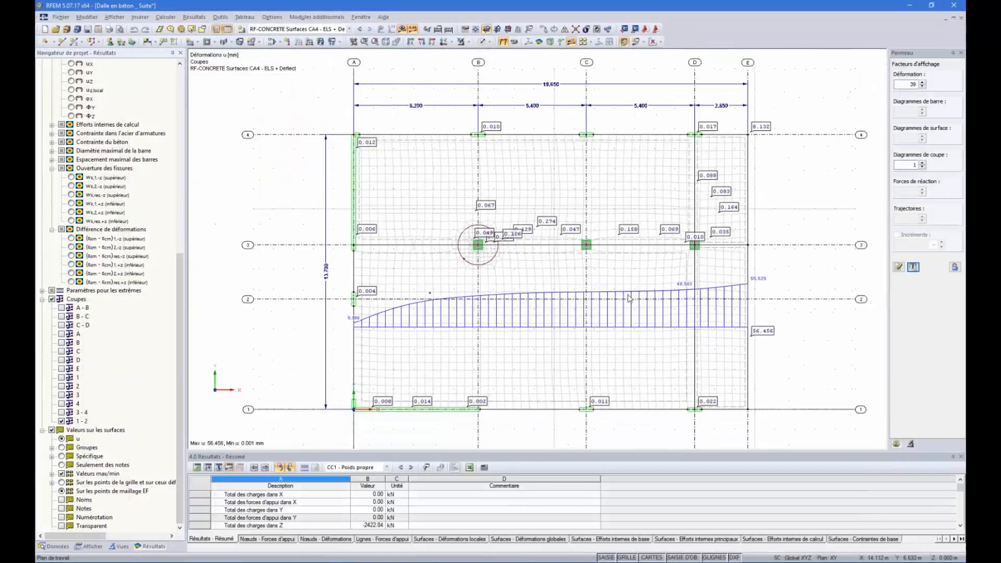
Hide the section diagrams and show the slab's total deformation u as coloured isobands in a 3D view.
{"action": "middle_click_drag", "start_coordinate": [629, 298], "coordinate": [652, 443], "text": "ctrl"}
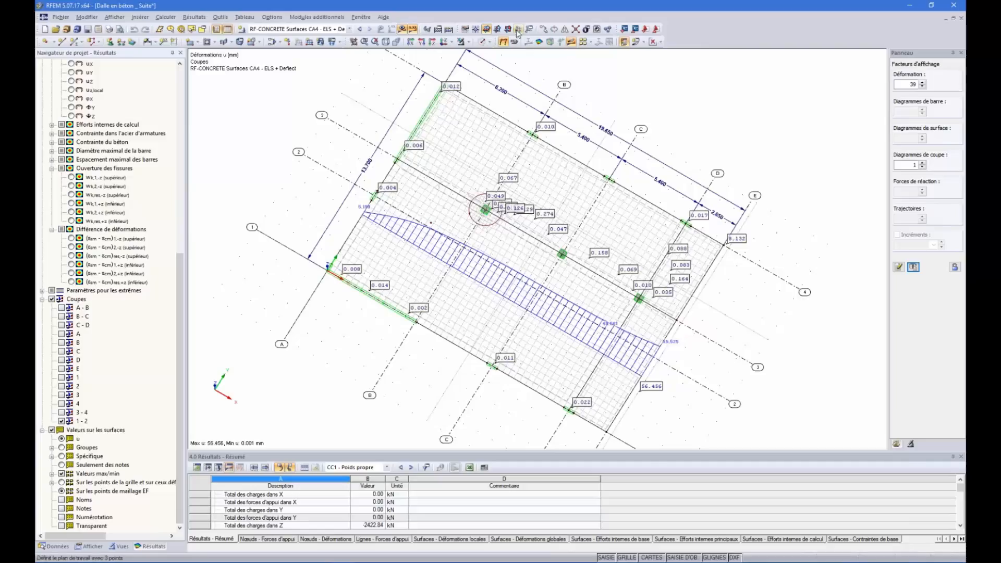
{"action": "left_click", "coordinate": [572, 44]}
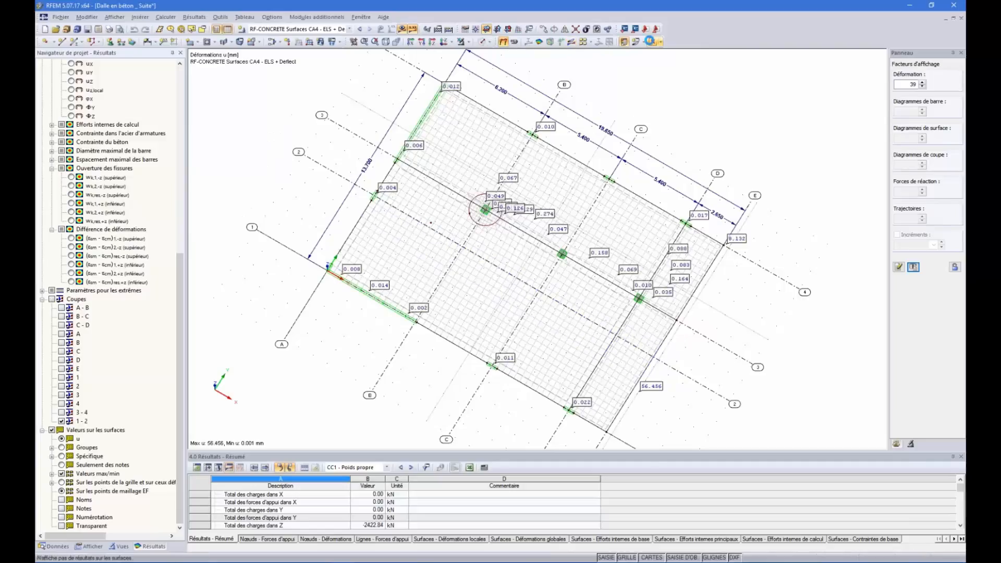
{"action": "left_click", "coordinate": [651, 42]}
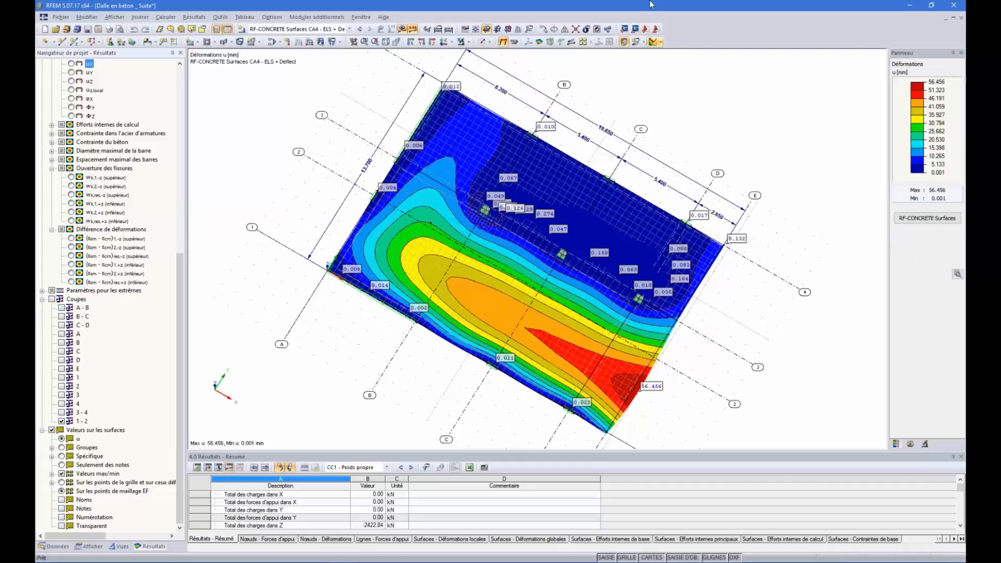
{"action": "middle_click_drag", "start_coordinate": [746, 204], "coordinate": [631, 145], "text": "ctrl"}
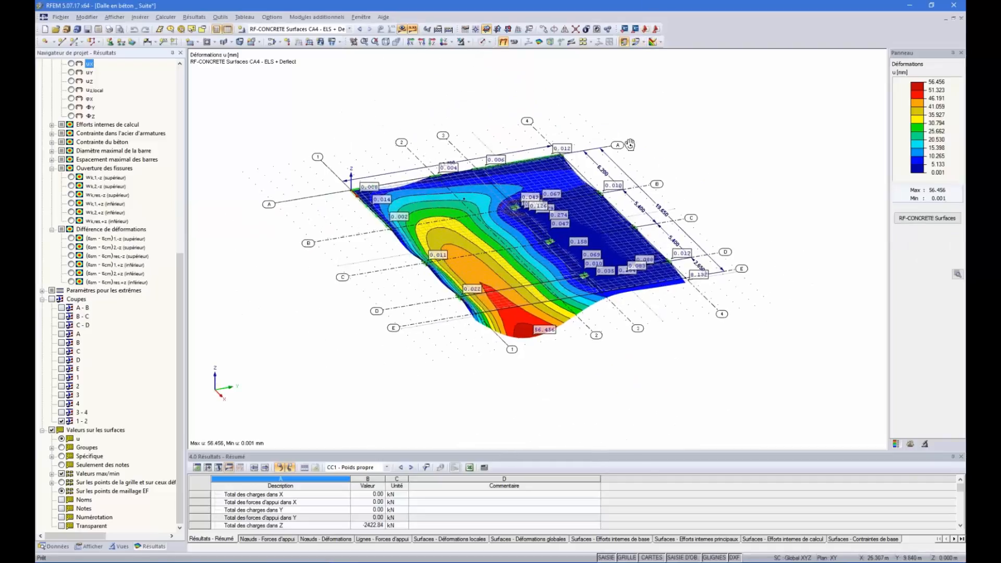
{"action": "middle_click_drag", "start_coordinate": [628, 270], "coordinate": [662, 280], "text": "ctrl"}
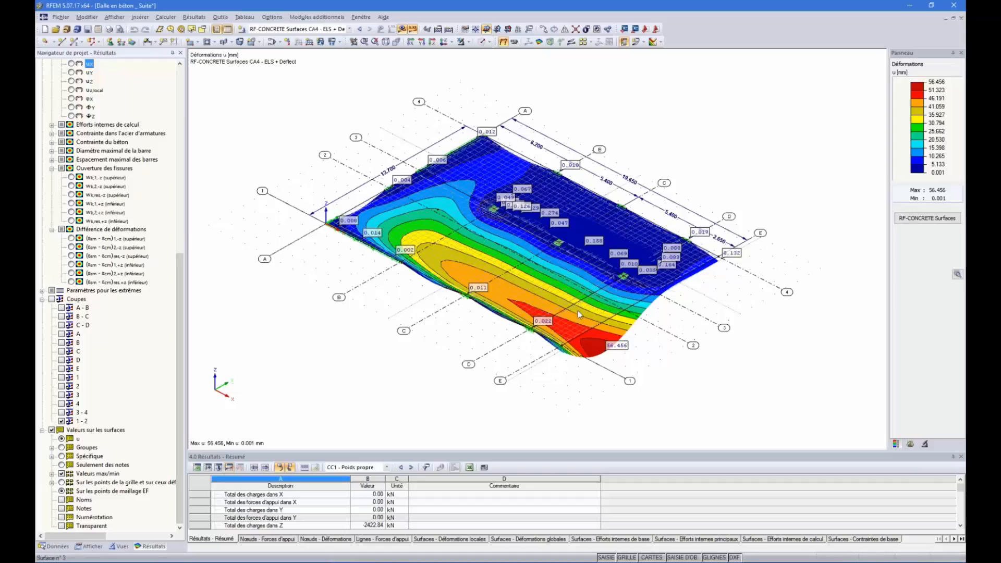
{"action": "middle_click_drag", "start_coordinate": [513, 275], "coordinate": [470, 263], "text": "ctrl"}
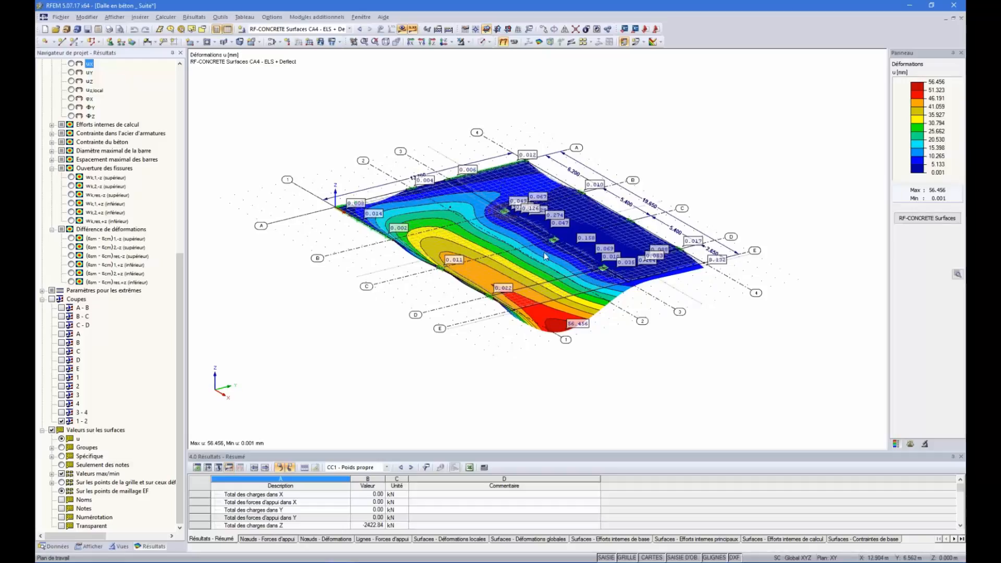
{"action": "middle_click_drag", "start_coordinate": [545, 256], "coordinate": [492, 360], "text": "ctrl"}
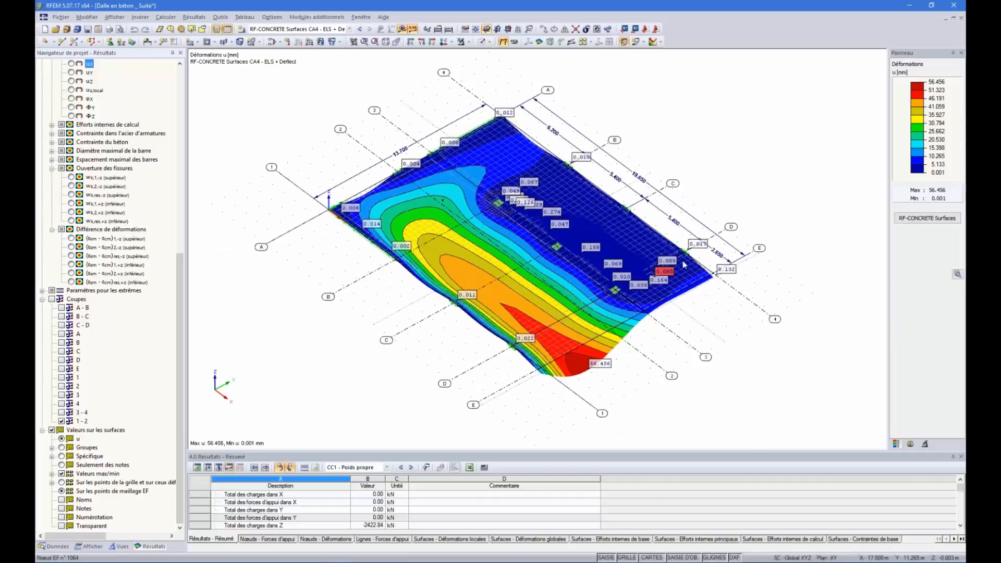
Open the RF-CONCRETE Surfaces module and copy case CA4 to a new case no. 5 described "ELS + 33 cm".
{"action": "left_click", "coordinate": [927, 219]}
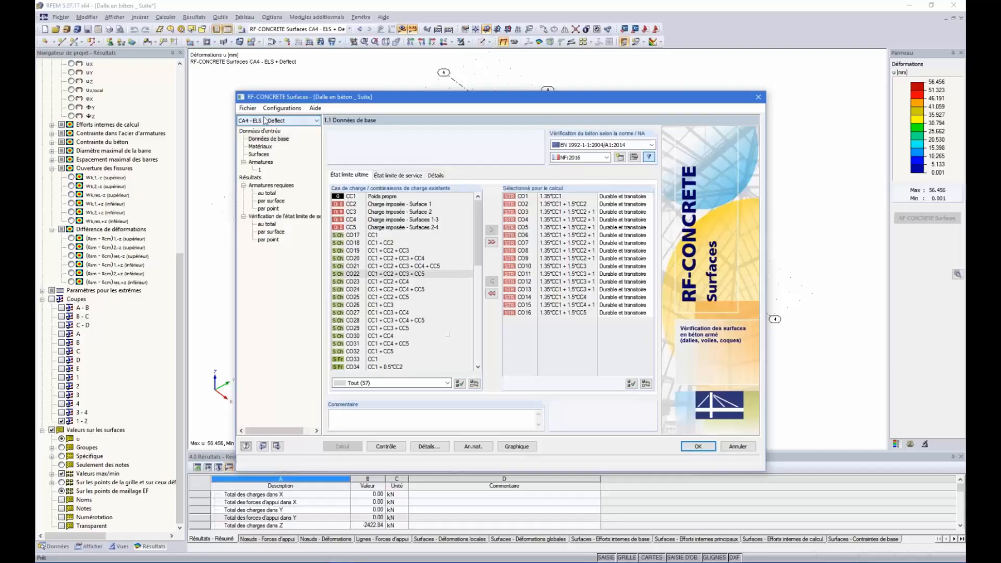
{"action": "left_click", "coordinate": [252, 111]}
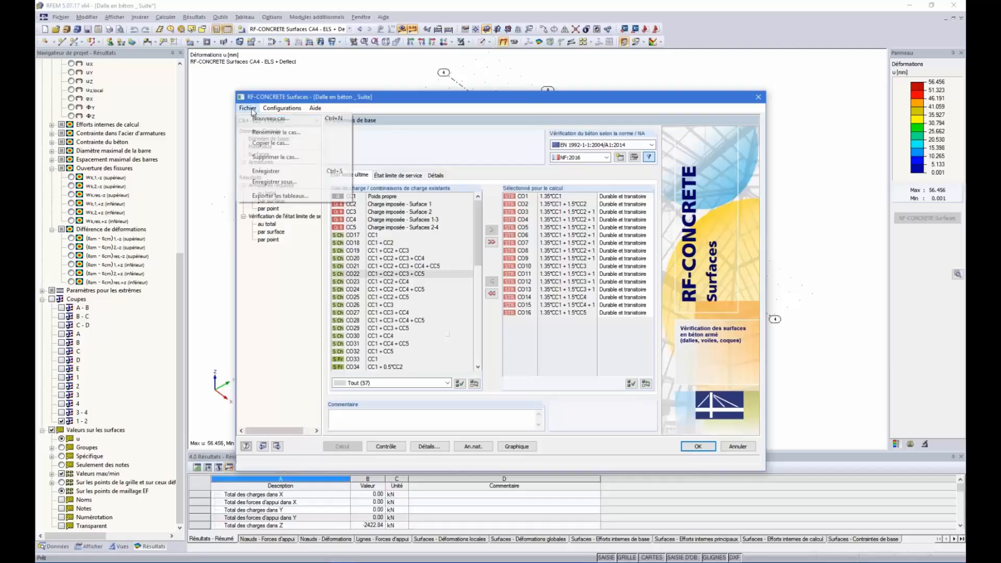
{"action": "left_click", "coordinate": [268, 146]}
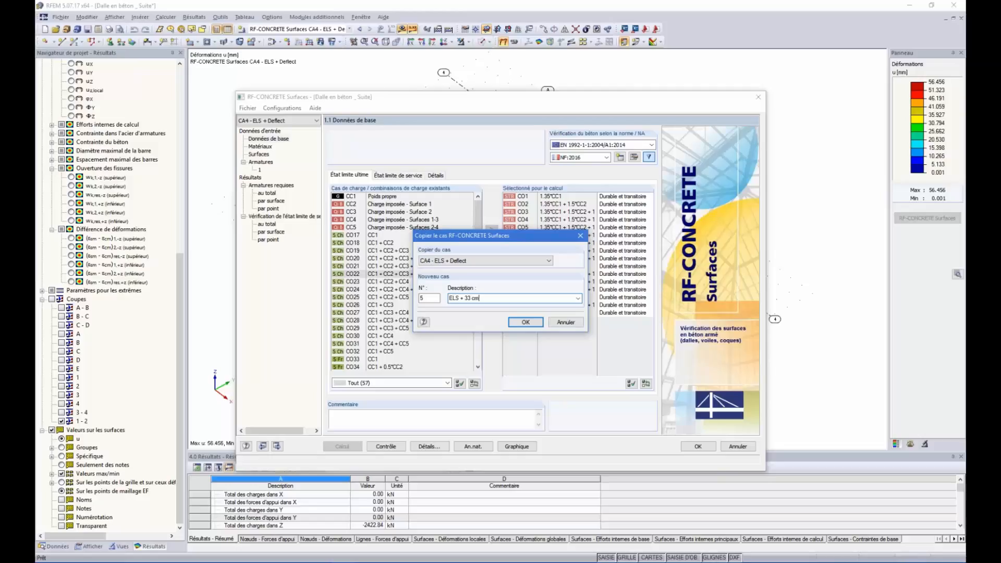
{"action": "left_click", "coordinate": [525, 322]}
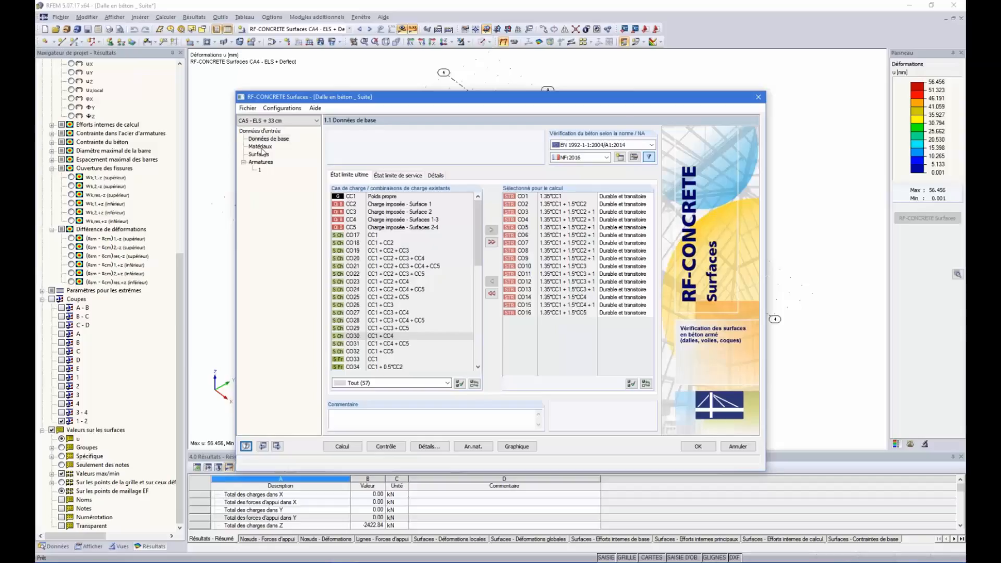
Set the thickness d of surfaces 1 to 4 to 33 cm in the surface data of case CA5.
{"action": "left_click_drag", "start_coordinate": [309, 99], "coordinate": [384, 120]}
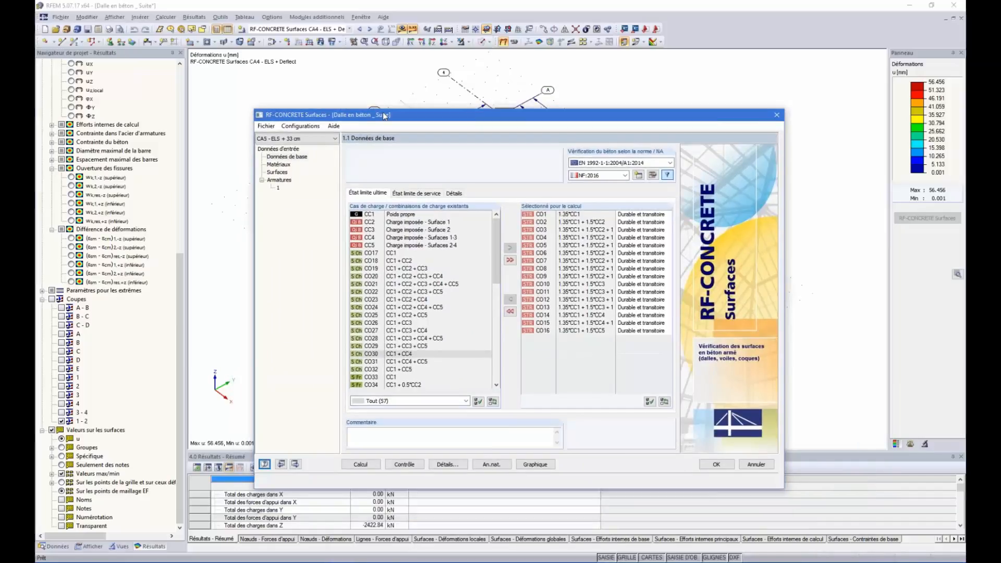
{"action": "left_click", "coordinate": [277, 164]}
{"action": "left_click", "coordinate": [278, 172]}
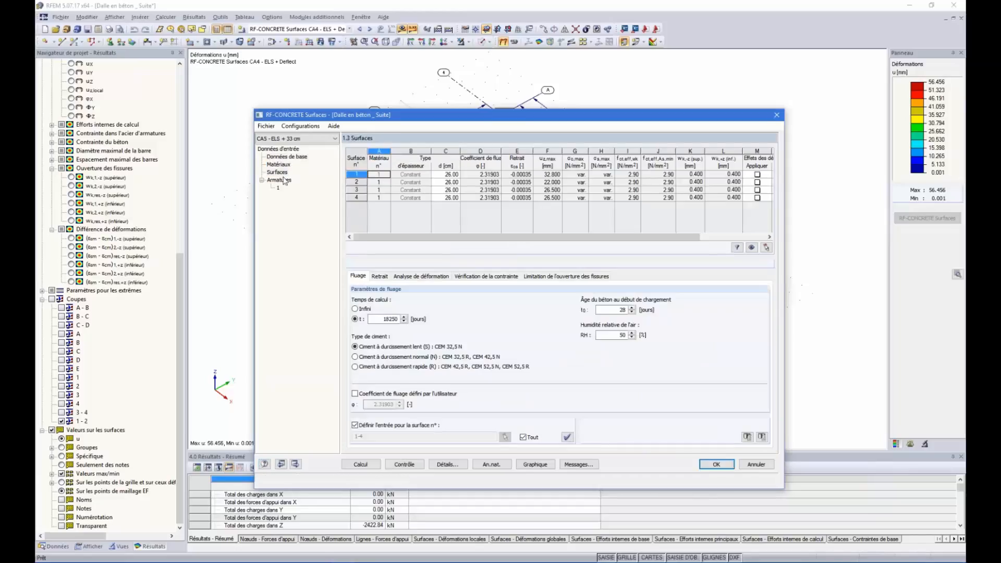
{"action": "left_click", "coordinate": [445, 174]}
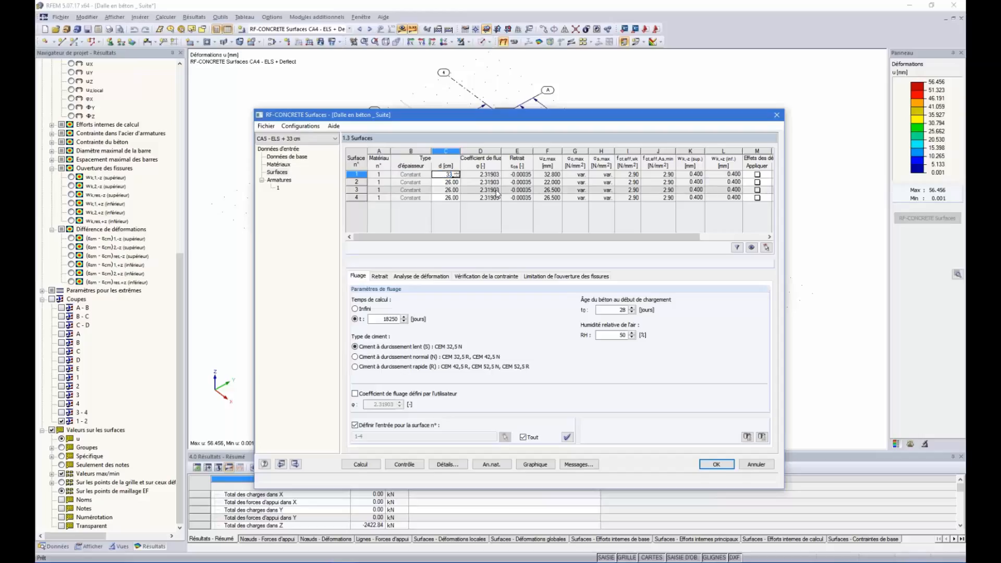
{"action": "key", "text": "Return"}
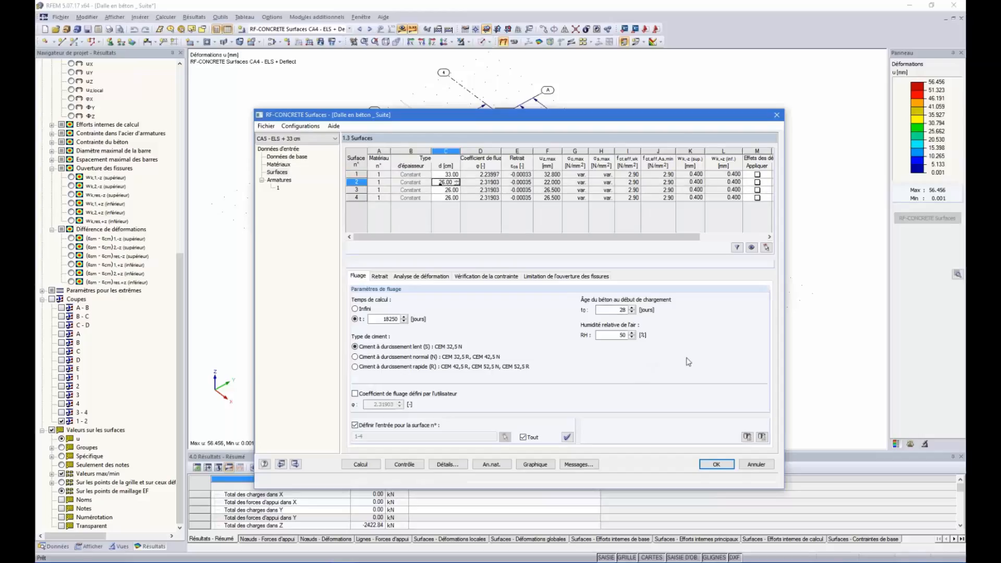
{"action": "type", "text": "33"}
{"action": "key", "text": "Return"}
{"action": "type", "text": "33"}
{"action": "key", "text": "Return"}
{"action": "type", "text": "33"}
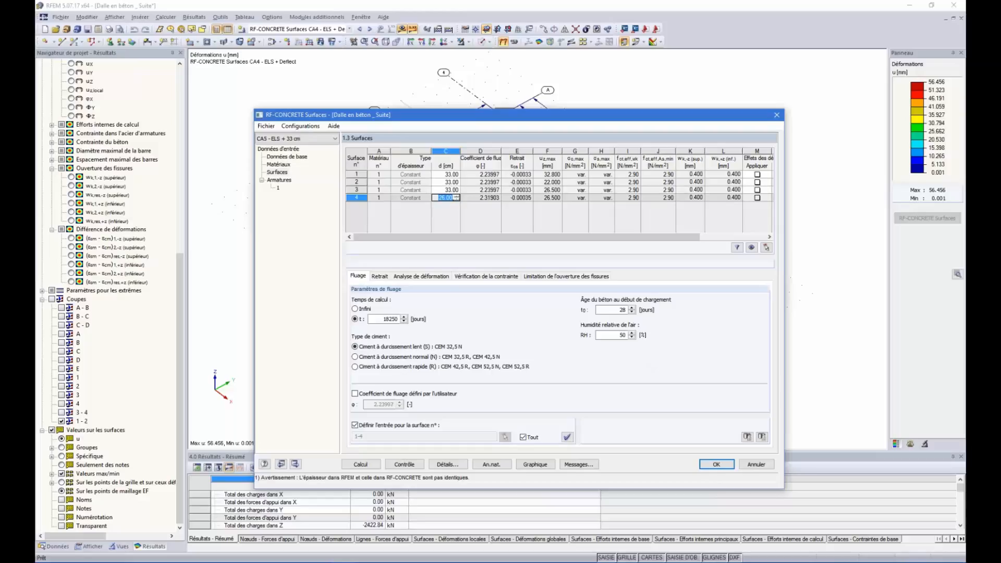
{"action": "key", "text": "Return"}
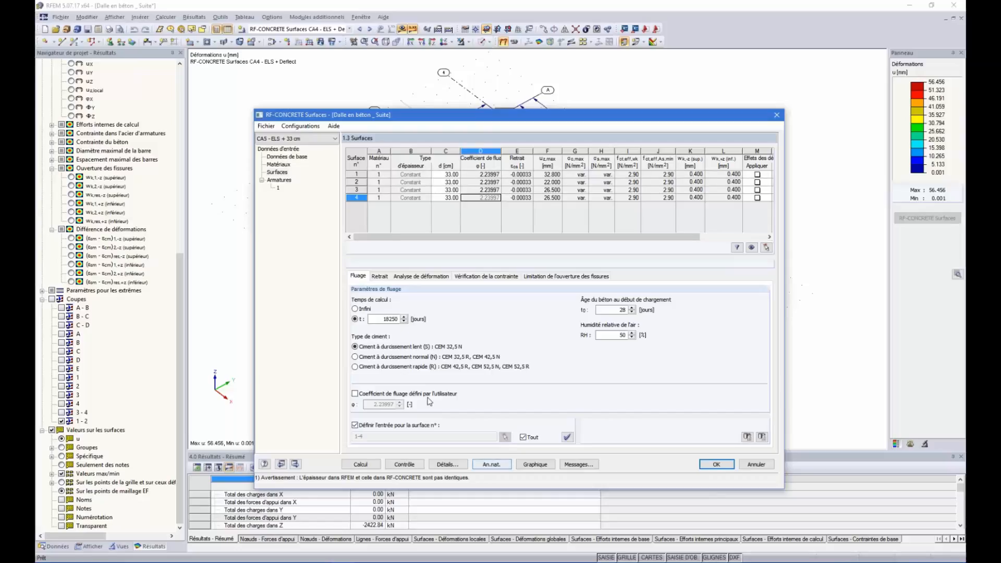
Calculate case CA5 and review its serviceability limit state checks in total and by surface.
{"action": "left_click", "coordinate": [361, 465]}
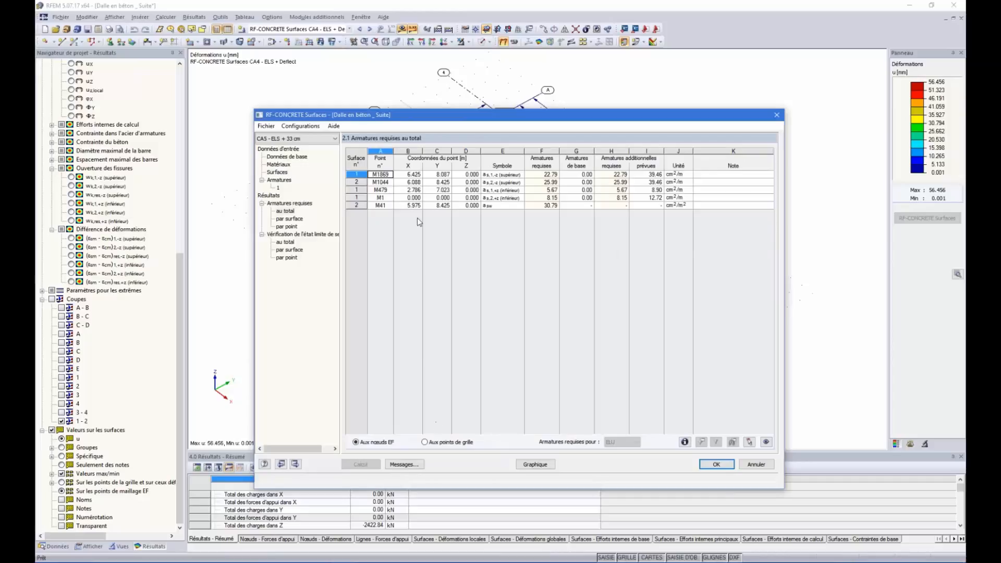
{"action": "left_click", "coordinate": [306, 236]}
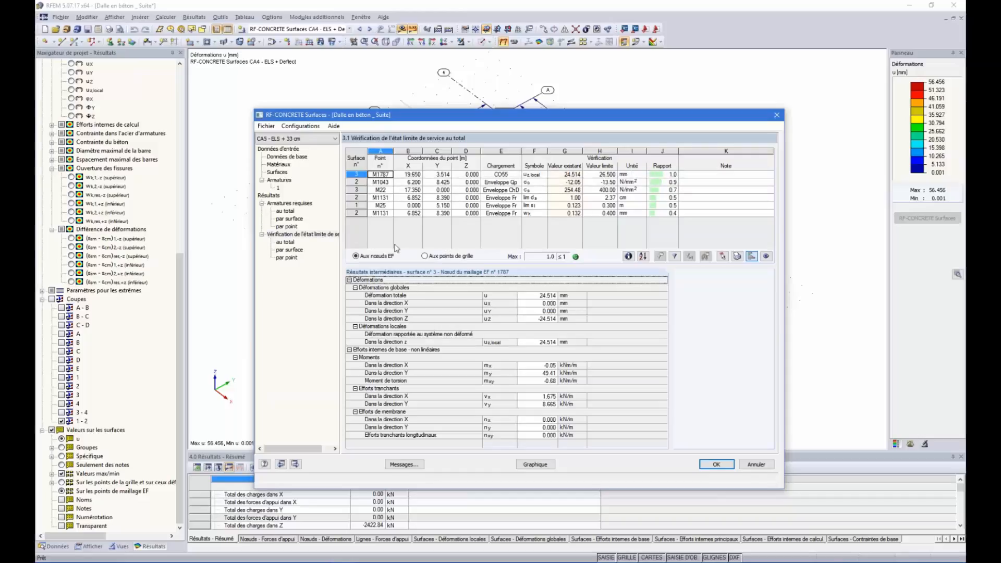
{"action": "left_click", "coordinate": [294, 250]}
{"action": "scroll", "coordinate": [626, 199], "scroll_direction": "down", "scroll_amount": 5}
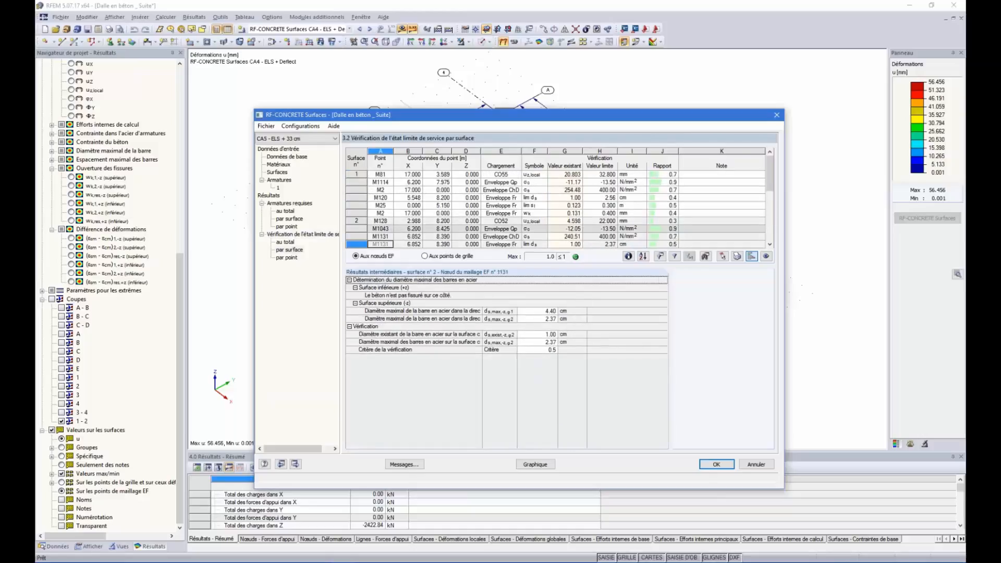
{"action": "left_click", "coordinate": [288, 242]}
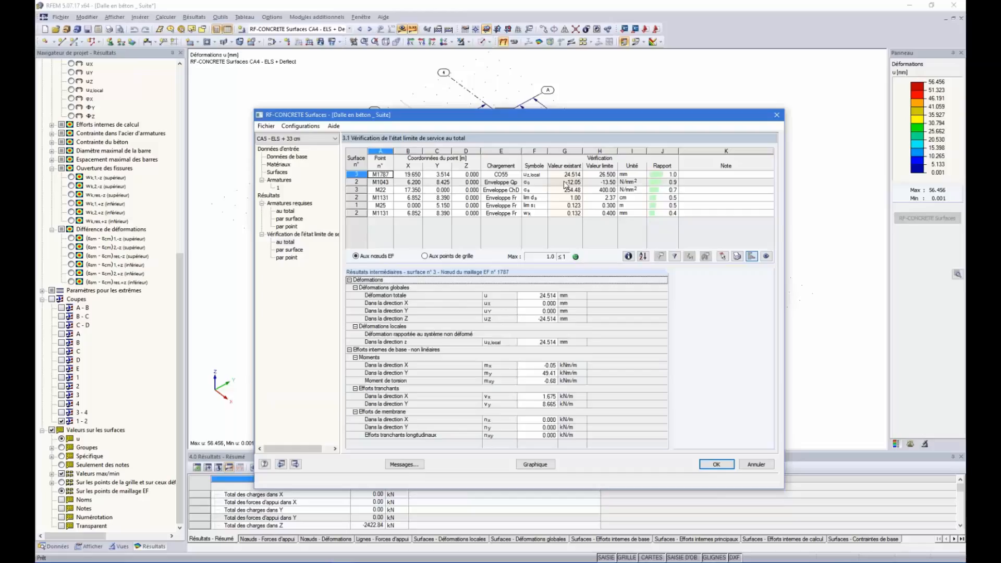
Examine the intermediate results of the governing serviceability checks, from steel stress and bar diameter to crack width and local deformation.
{"action": "left_click", "coordinate": [536, 190]}
{"action": "left_click", "coordinate": [535, 197]}
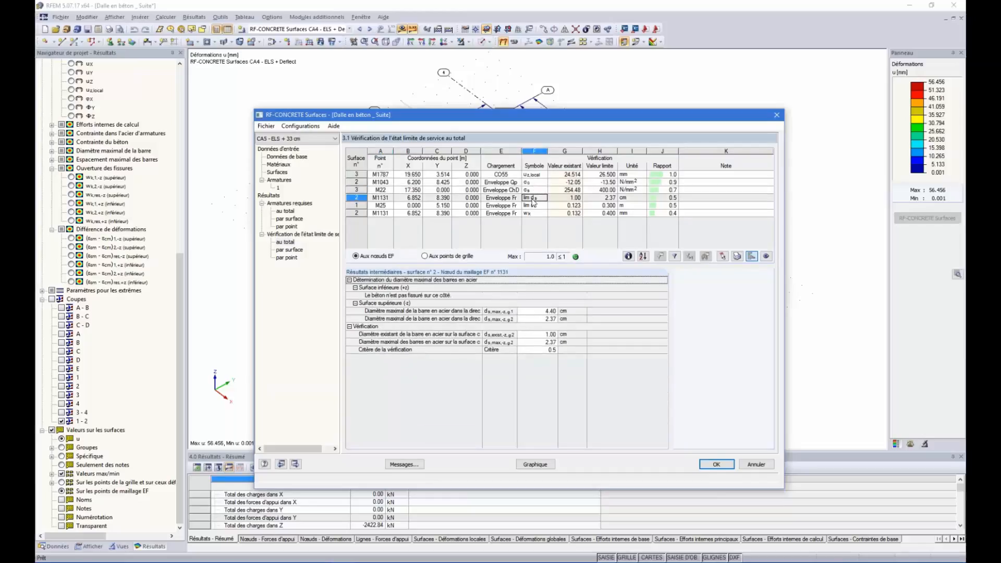
{"action": "left_click", "coordinate": [534, 206]}
{"action": "left_click", "coordinate": [533, 213]}
{"action": "left_click", "coordinate": [533, 197]}
{"action": "left_click", "coordinate": [532, 182]}
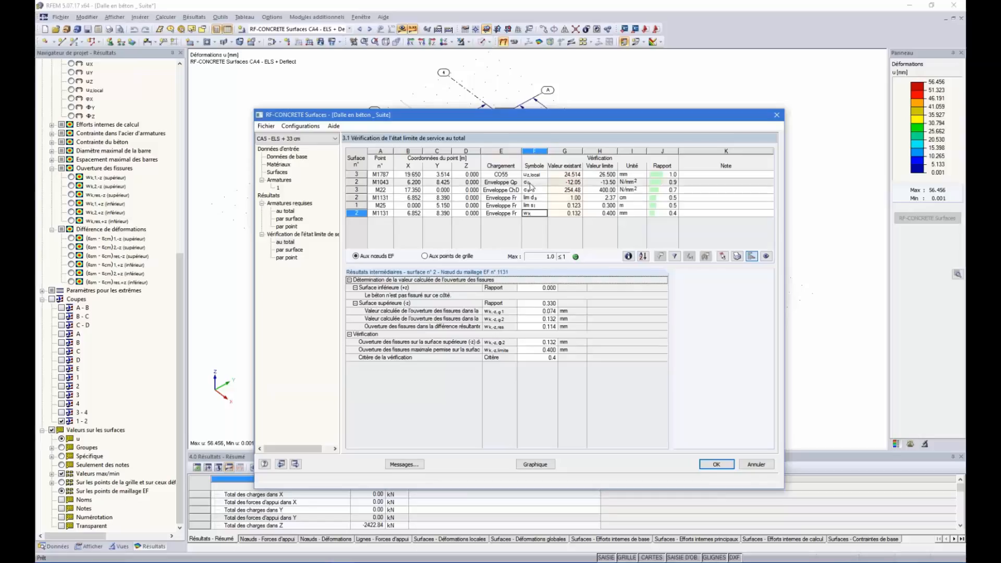
{"action": "left_click", "coordinate": [532, 175]}
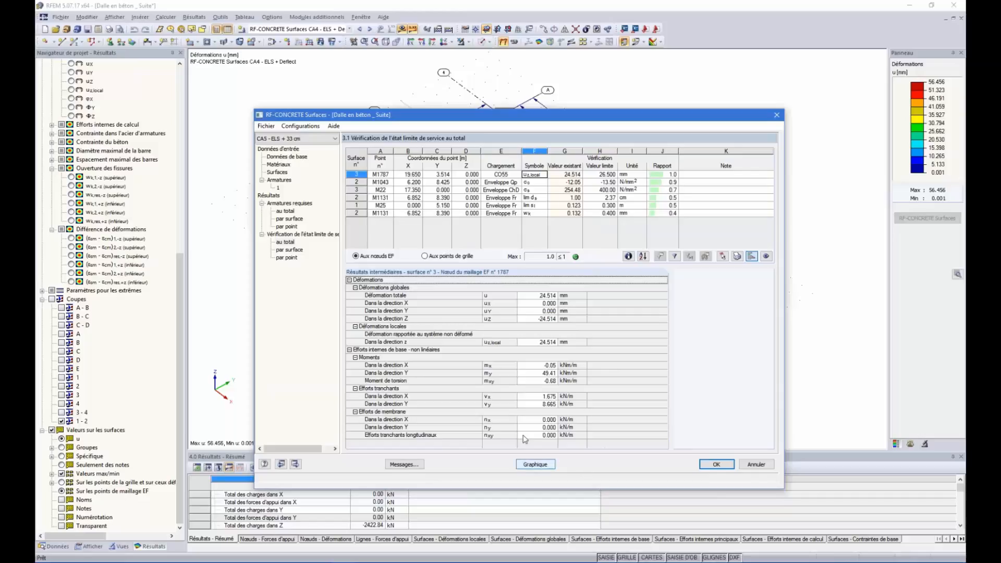
Display the CA5 deformations u graphically on the model and inspect the deformed slab edge along axis E.
{"action": "left_click", "coordinate": [535, 464]}
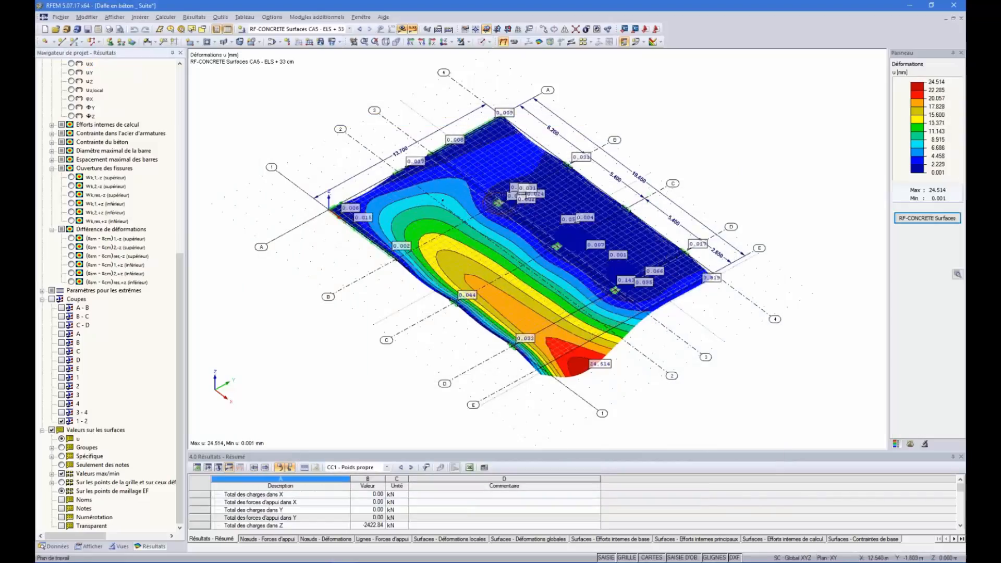
{"action": "middle_click_drag", "start_coordinate": [440, 372], "coordinate": [630, 348], "text": "ctrl"}
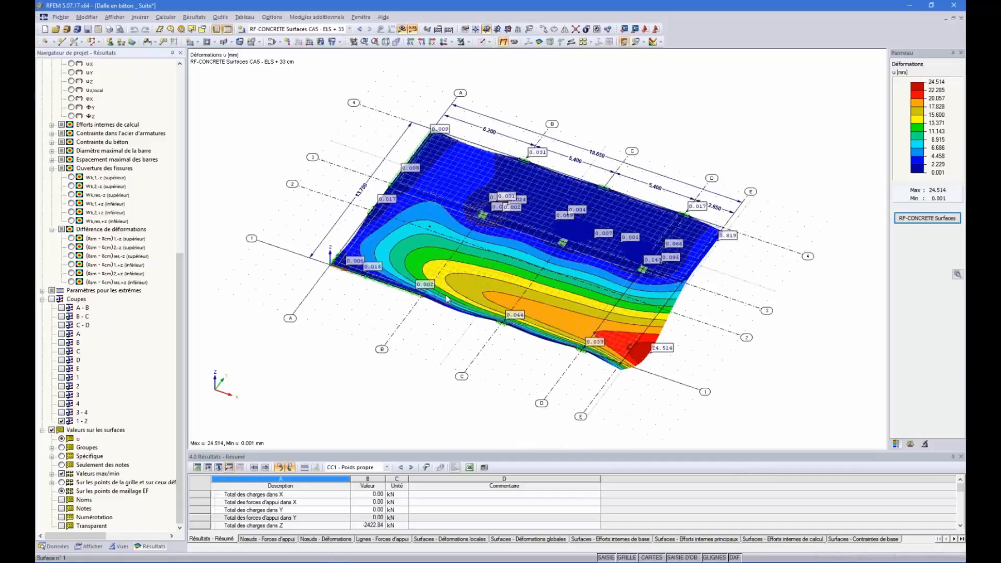
{"action": "middle_click_drag", "start_coordinate": [572, 373], "coordinate": [517, 371], "text": "ctrl"}
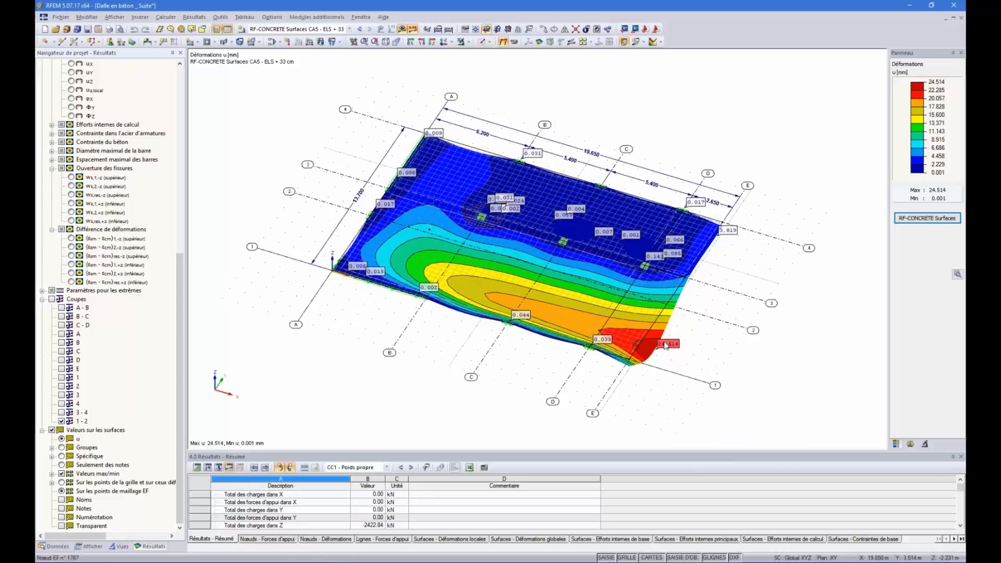
{"action": "scroll", "coordinate": [653, 376], "scroll_direction": "up", "scroll_amount": 1}
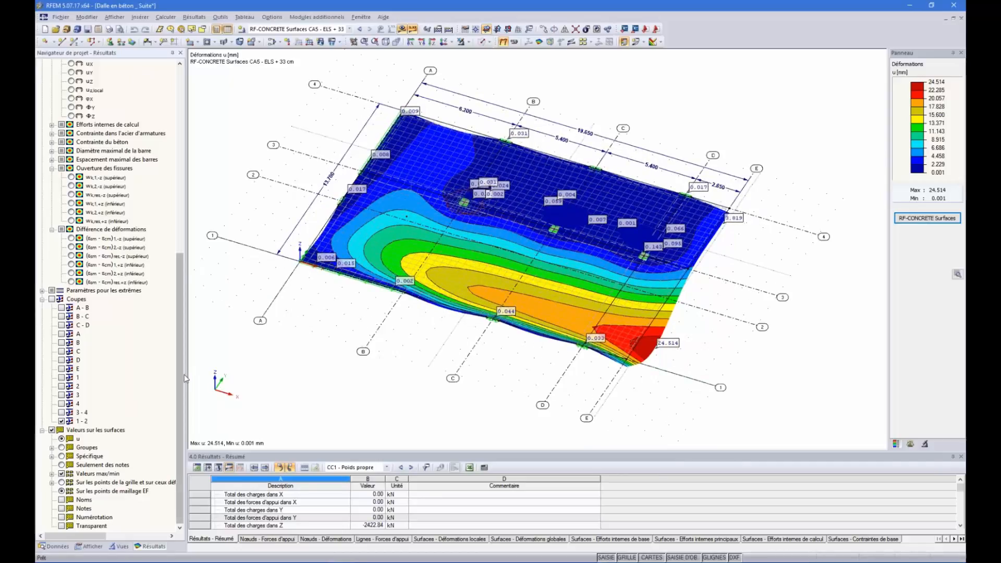
Narrow the results navigator, display the serviceability ratio for uz,local, and inspect its distribution over the slab.
{"action": "left_click_drag", "start_coordinate": [185, 369], "coordinate": [51, 300]}
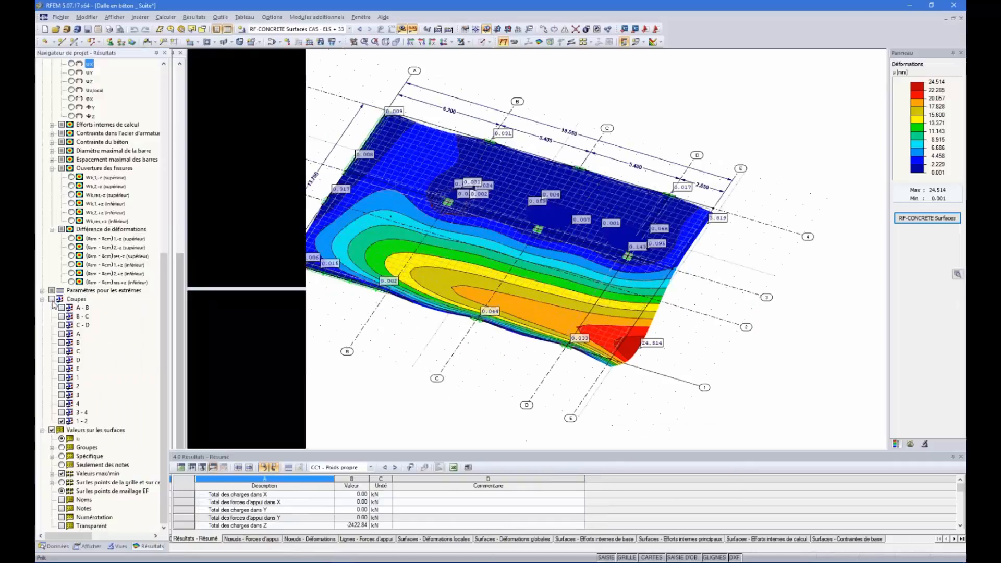
{"action": "scroll", "coordinate": [76, 188], "scroll_direction": "up", "scroll_amount": 10}
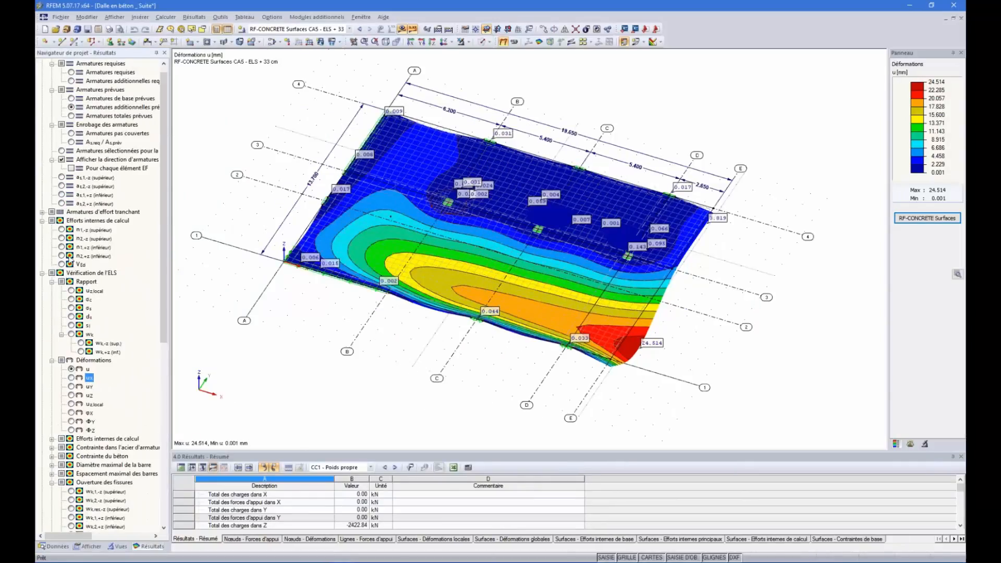
{"action": "scroll", "coordinate": [61, 253], "scroll_direction": "up", "scroll_amount": 1}
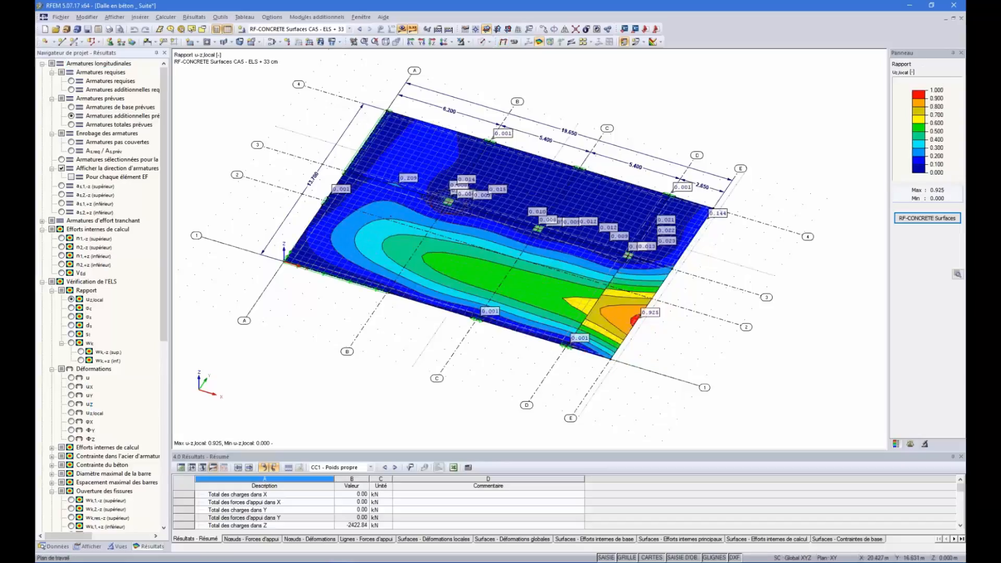
{"action": "middle_click_drag", "start_coordinate": [709, 210], "coordinate": [559, 394], "text": "ctrl"}
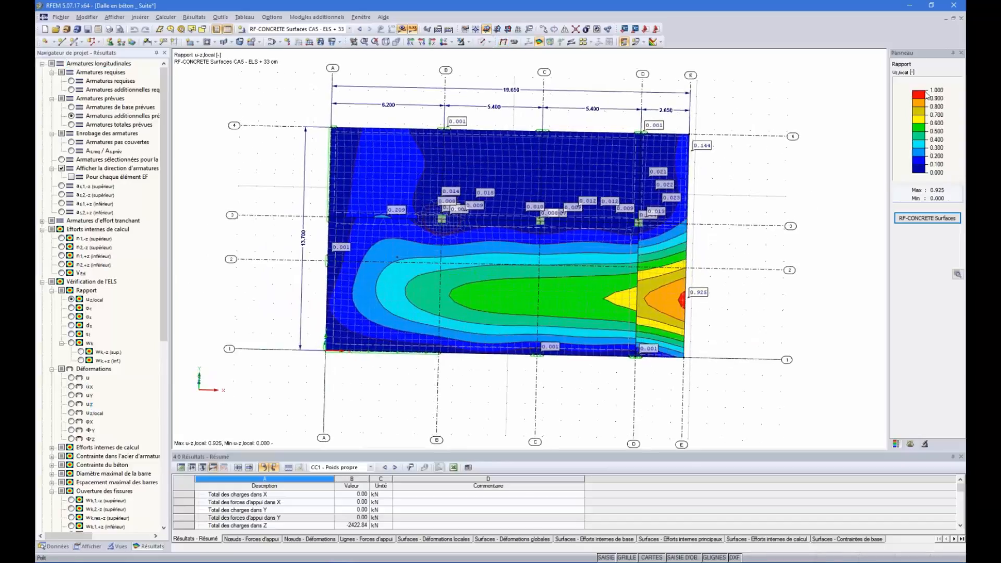
{"action": "middle_click_drag", "start_coordinate": [648, 291], "coordinate": [545, 313], "text": "ctrl"}
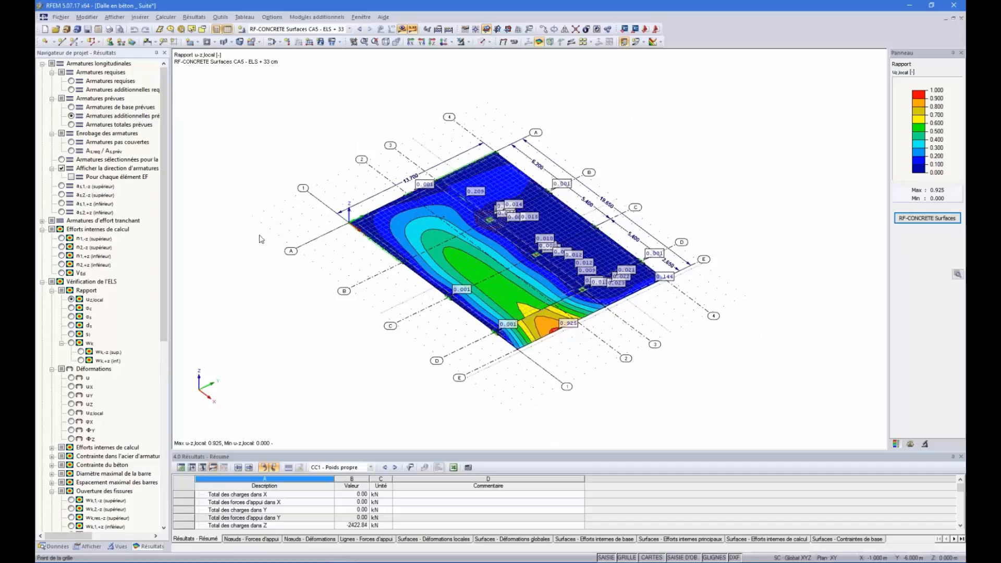
{"action": "middle_click_drag", "start_coordinate": [513, 270], "coordinate": [514, 250], "text": "ctrl"}
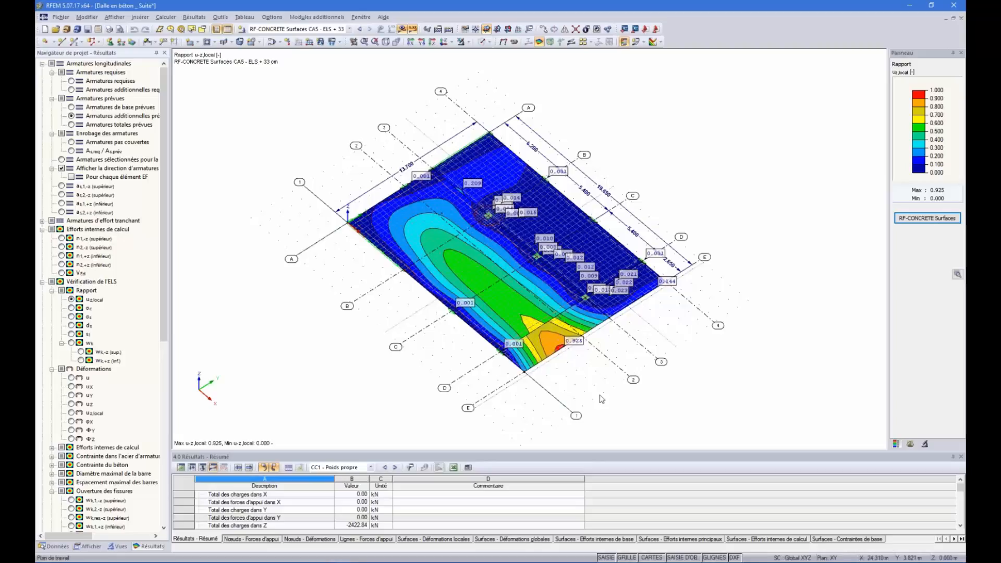
{"action": "middle_click_drag", "start_coordinate": [601, 398], "coordinate": [574, 328], "text": "ctrl"}
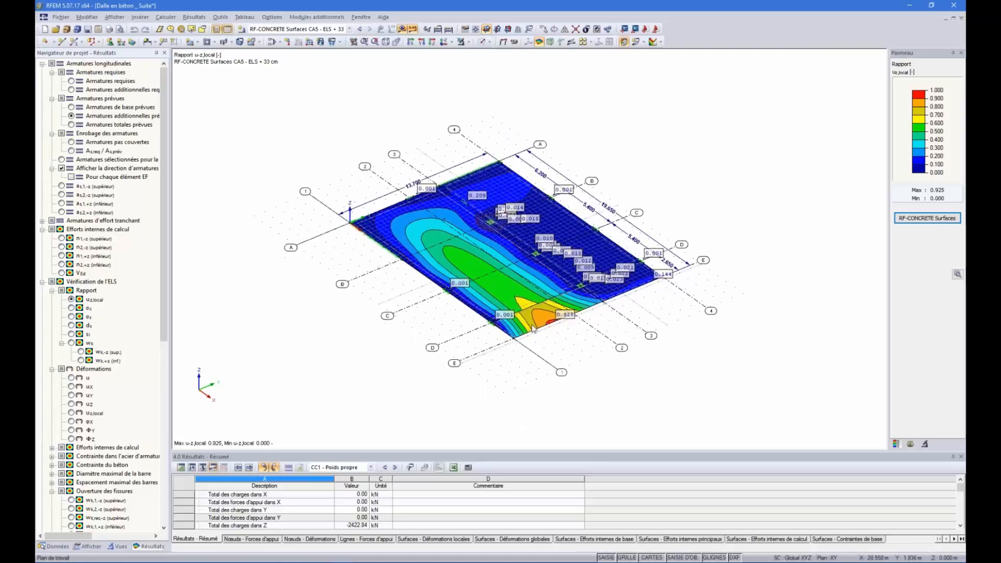
Display the provided additional reinforcement a-s,1,-z (supérieur) on the slab and inspect its zones in plan view.
{"action": "middle_click_drag", "start_coordinate": [453, 377], "coordinate": [454, 365], "text": "ctrl"}
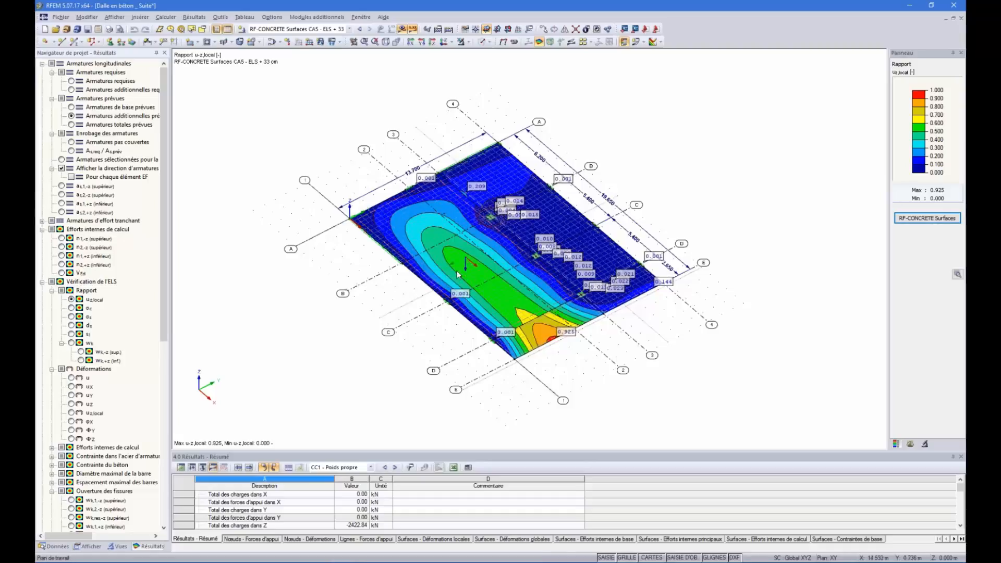
{"action": "middle_click_drag", "start_coordinate": [471, 264], "coordinate": [577, 359], "text": "ctrl"}
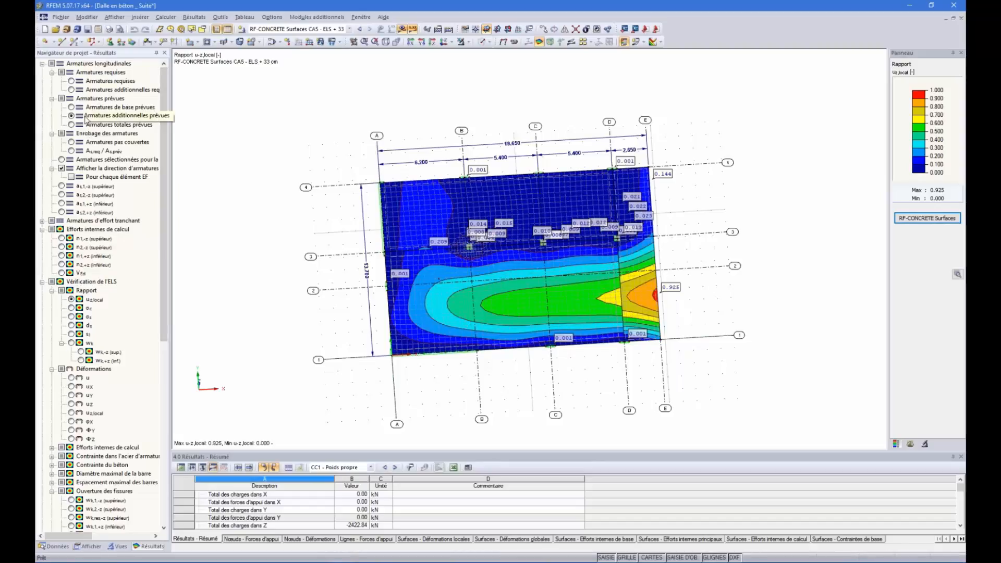
{"action": "left_click", "coordinate": [62, 186]}
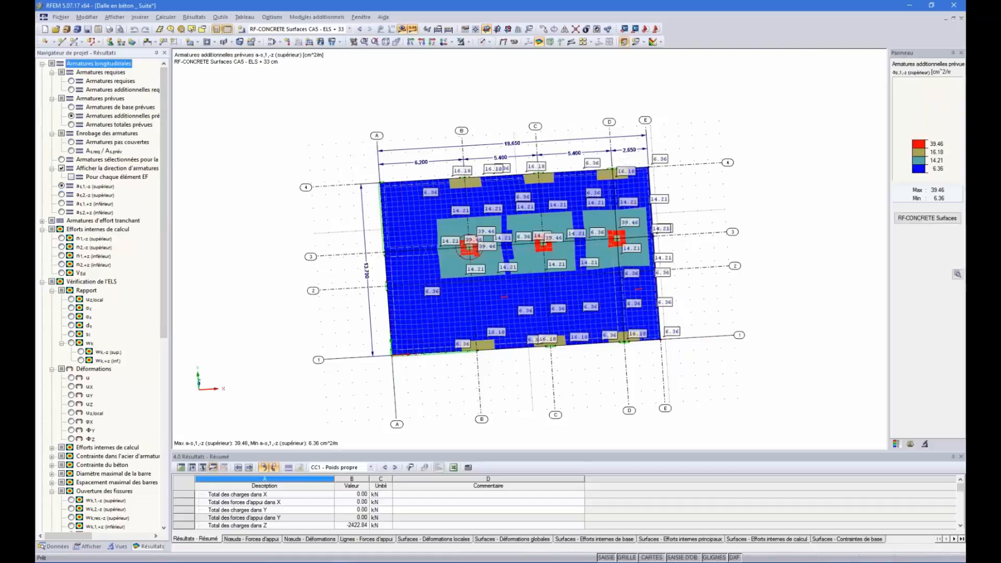
{"action": "left_click", "coordinate": [433, 42]}
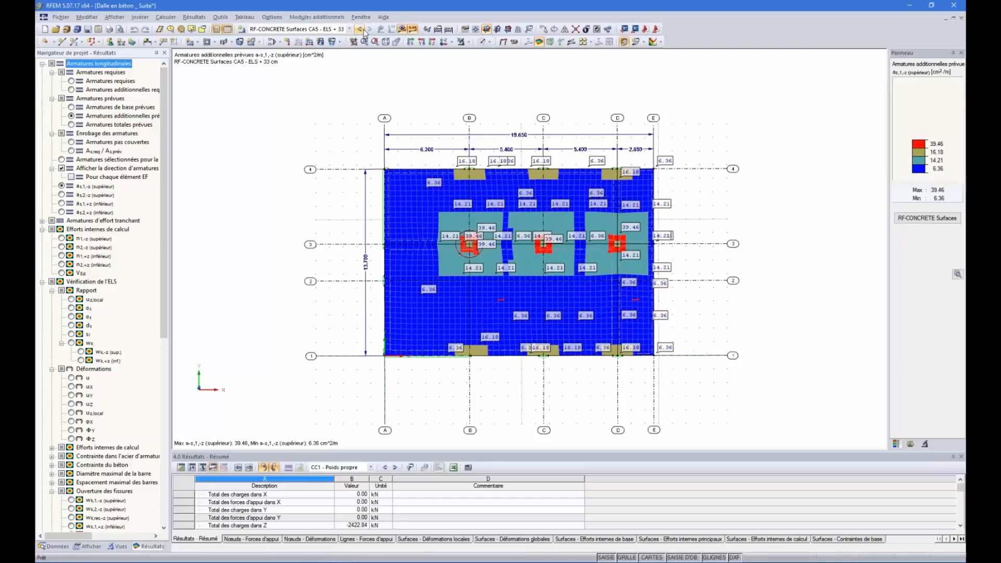
{"action": "left_click", "coordinate": [444, 42]}
{"action": "scroll", "coordinate": [583, 296], "scroll_direction": "down", "scroll_amount": 2}
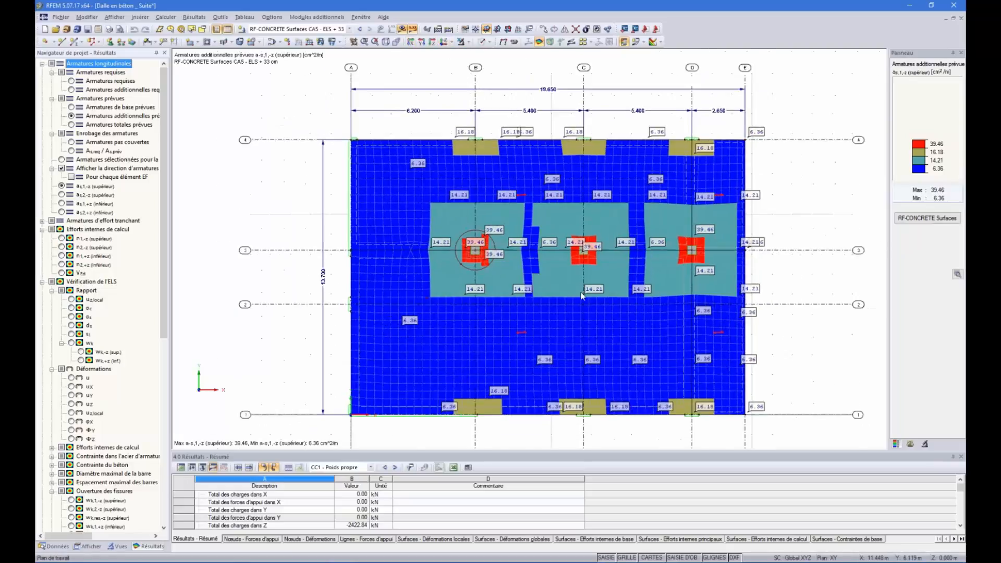
{"action": "scroll", "coordinate": [565, 339], "scroll_direction": "down", "scroll_amount": 1}
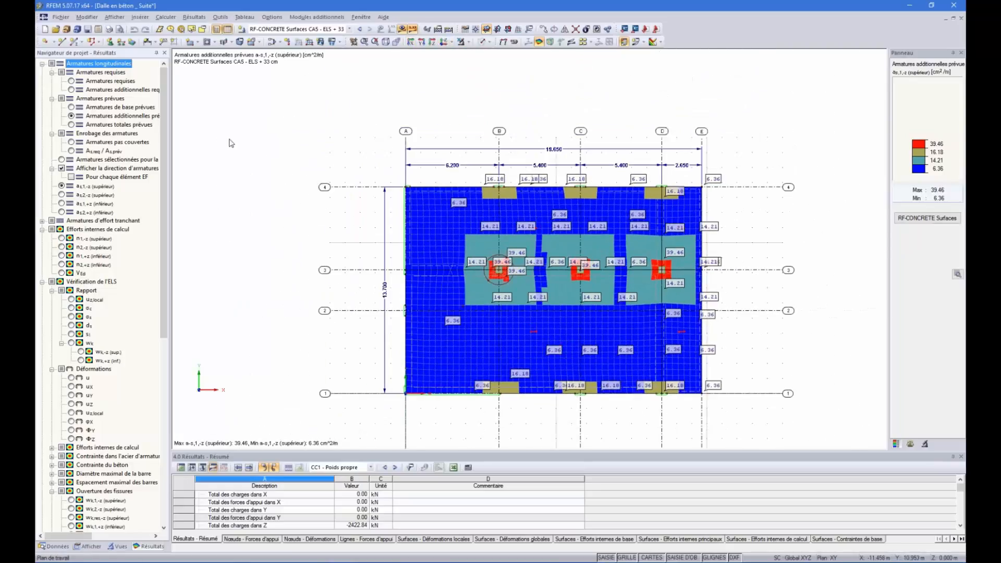
Review the export formats for CAD and reinforcement programs against the displayed reinforcement results, and close the export dialog without exporting.
{"action": "left_click", "coordinate": [60, 16]}
{"action": "left_click", "coordinate": [93, 256]}
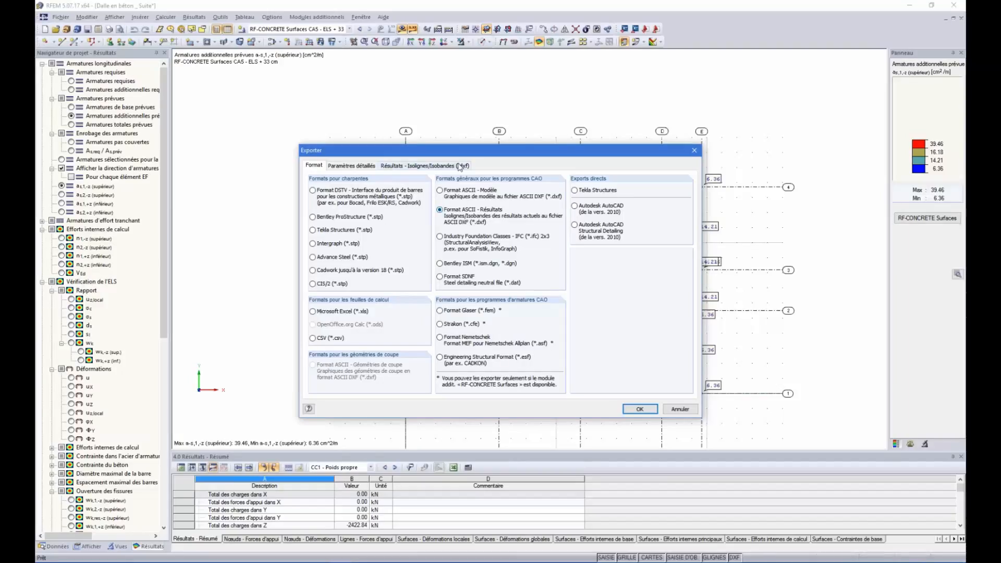
{"action": "mouse_move", "coordinate": [457, 151]}
{"action": "left_mouse_down"}
{"action": "mouse_move", "coordinate": [148, 150]}
{"action": "mouse_move", "coordinate": [132, 133]}
{"action": "left_mouse_up"}
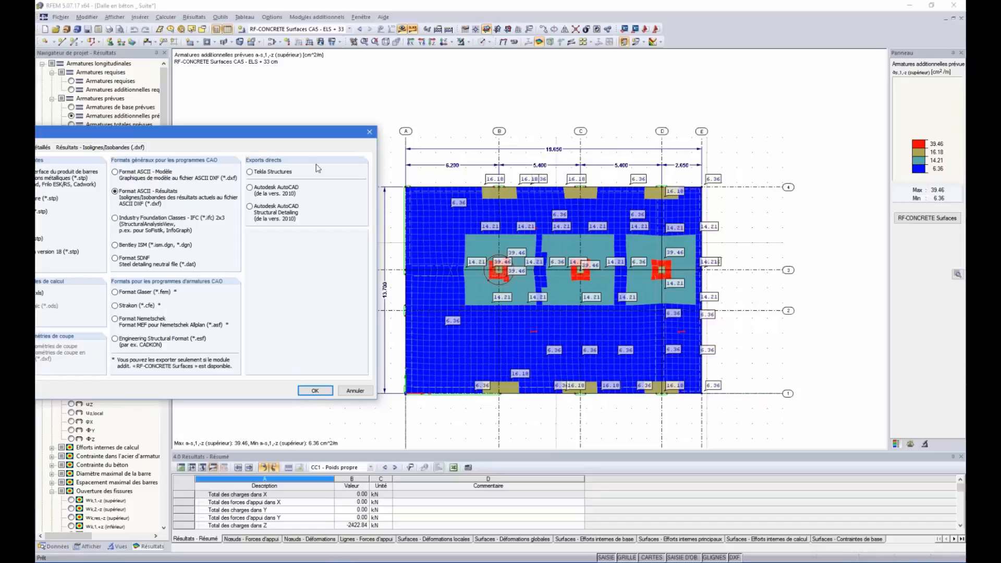
{"action": "left_click_drag", "start_coordinate": [329, 138], "coordinate": [615, 93]}
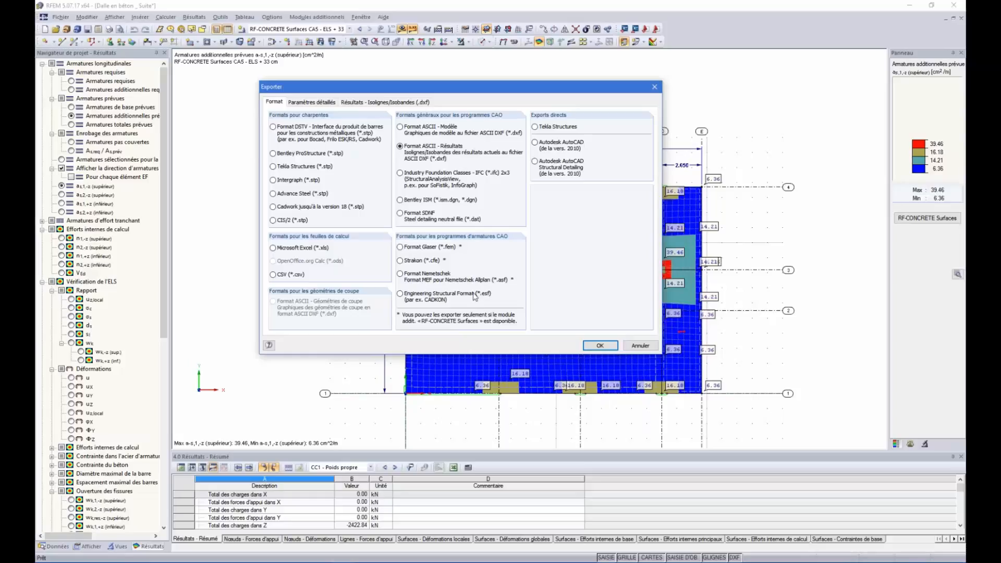
{"action": "left_click", "coordinate": [645, 347]}
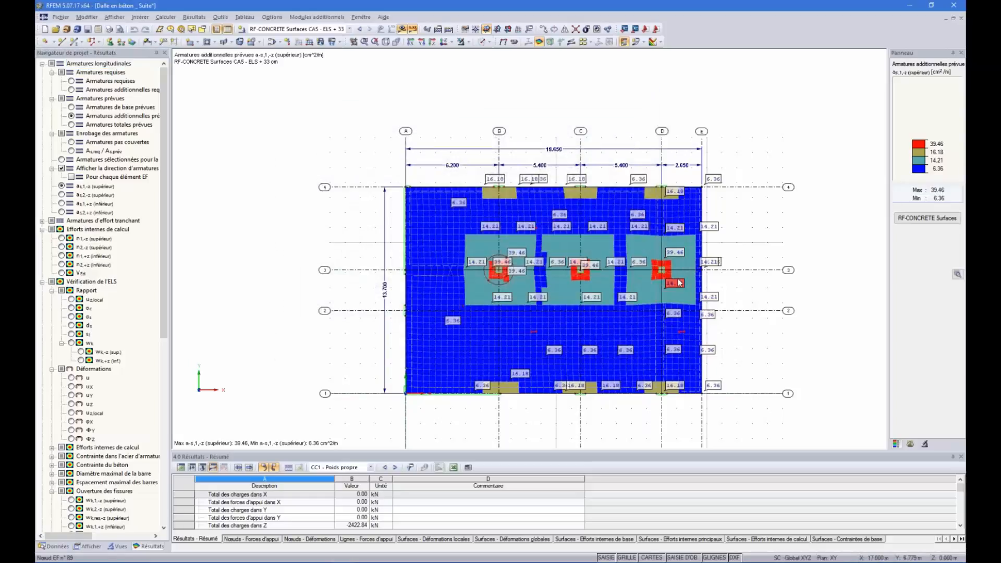
{"action": "scroll", "coordinate": [580, 287], "scroll_direction": "down", "scroll_amount": 3}
{"action": "scroll", "coordinate": [742, 327], "scroll_direction": "up", "scroll_amount": 4}
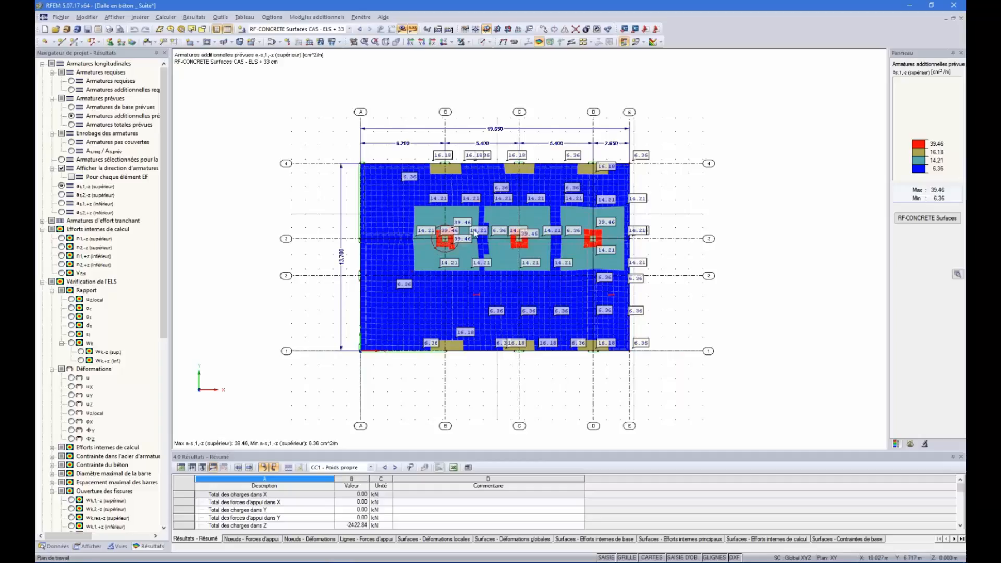
{"action": "middle_click_drag", "start_coordinate": [485, 245], "coordinate": [449, 210], "text": "ctrl"}
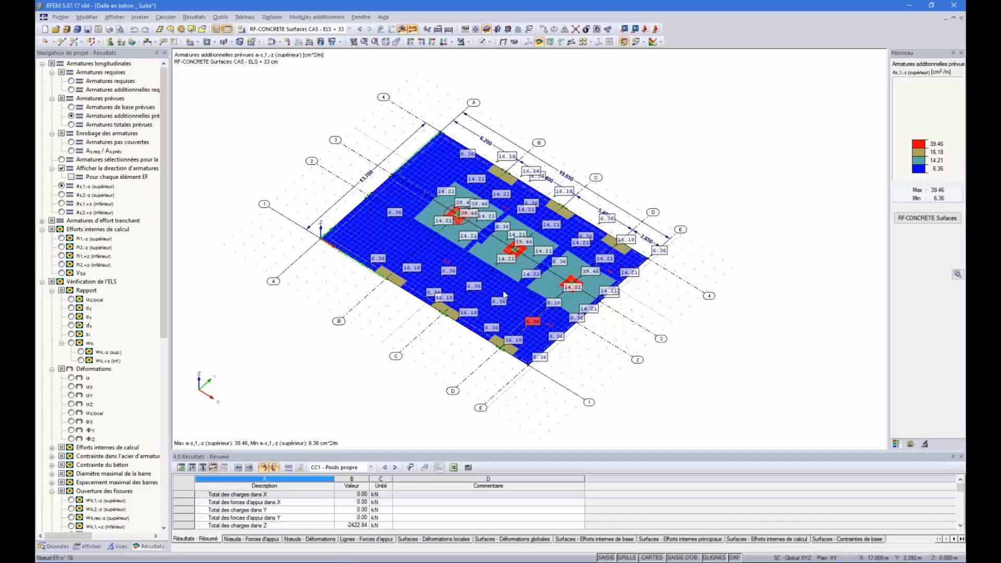
{"action": "middle_click_drag", "start_coordinate": [600, 388], "coordinate": [617, 343], "text": "ctrl"}
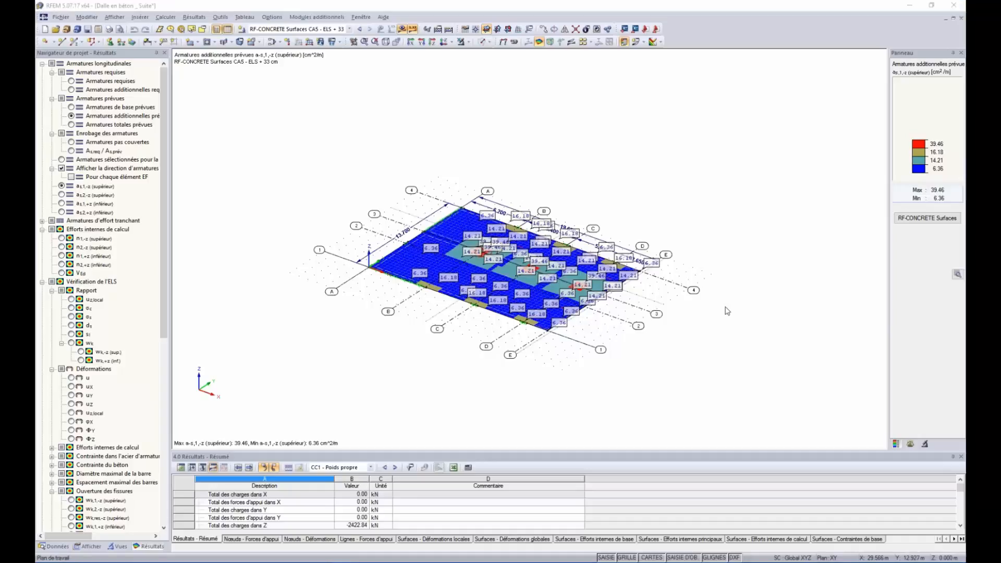
{"action": "key", "text": "super+Tab"}
{"action": "left_click", "coordinate": [563, 277]}
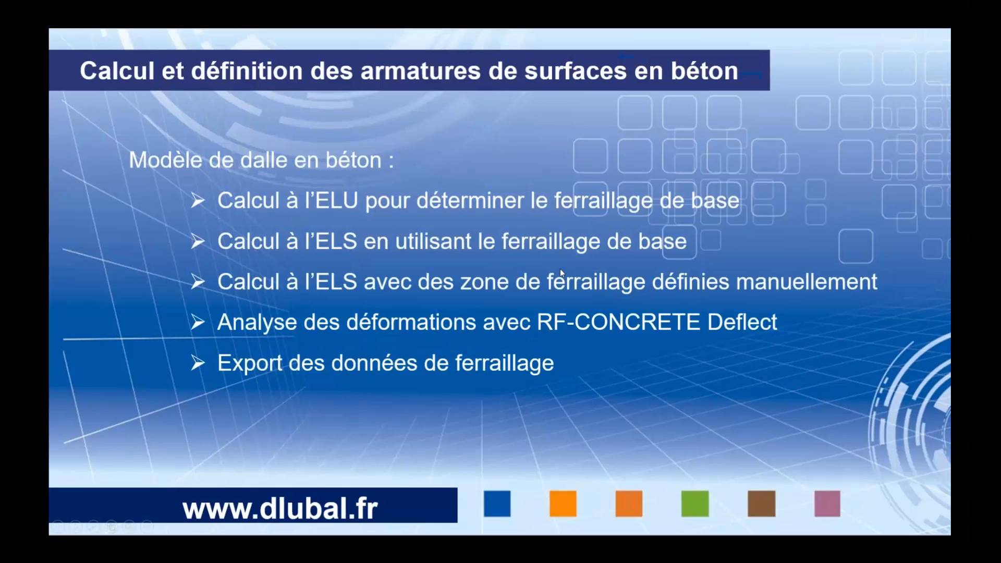
{"action": "left_click", "coordinate": [560, 268]}
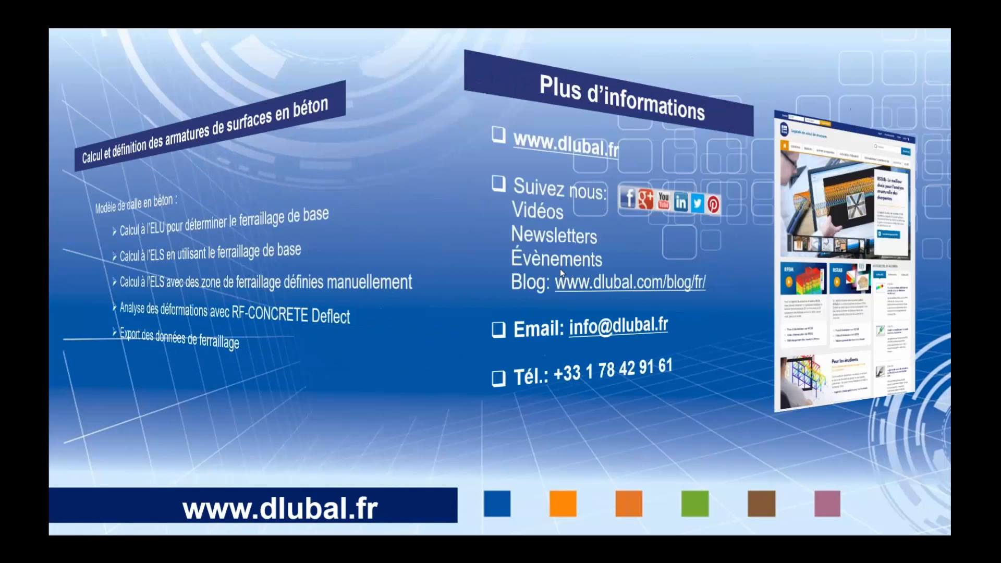